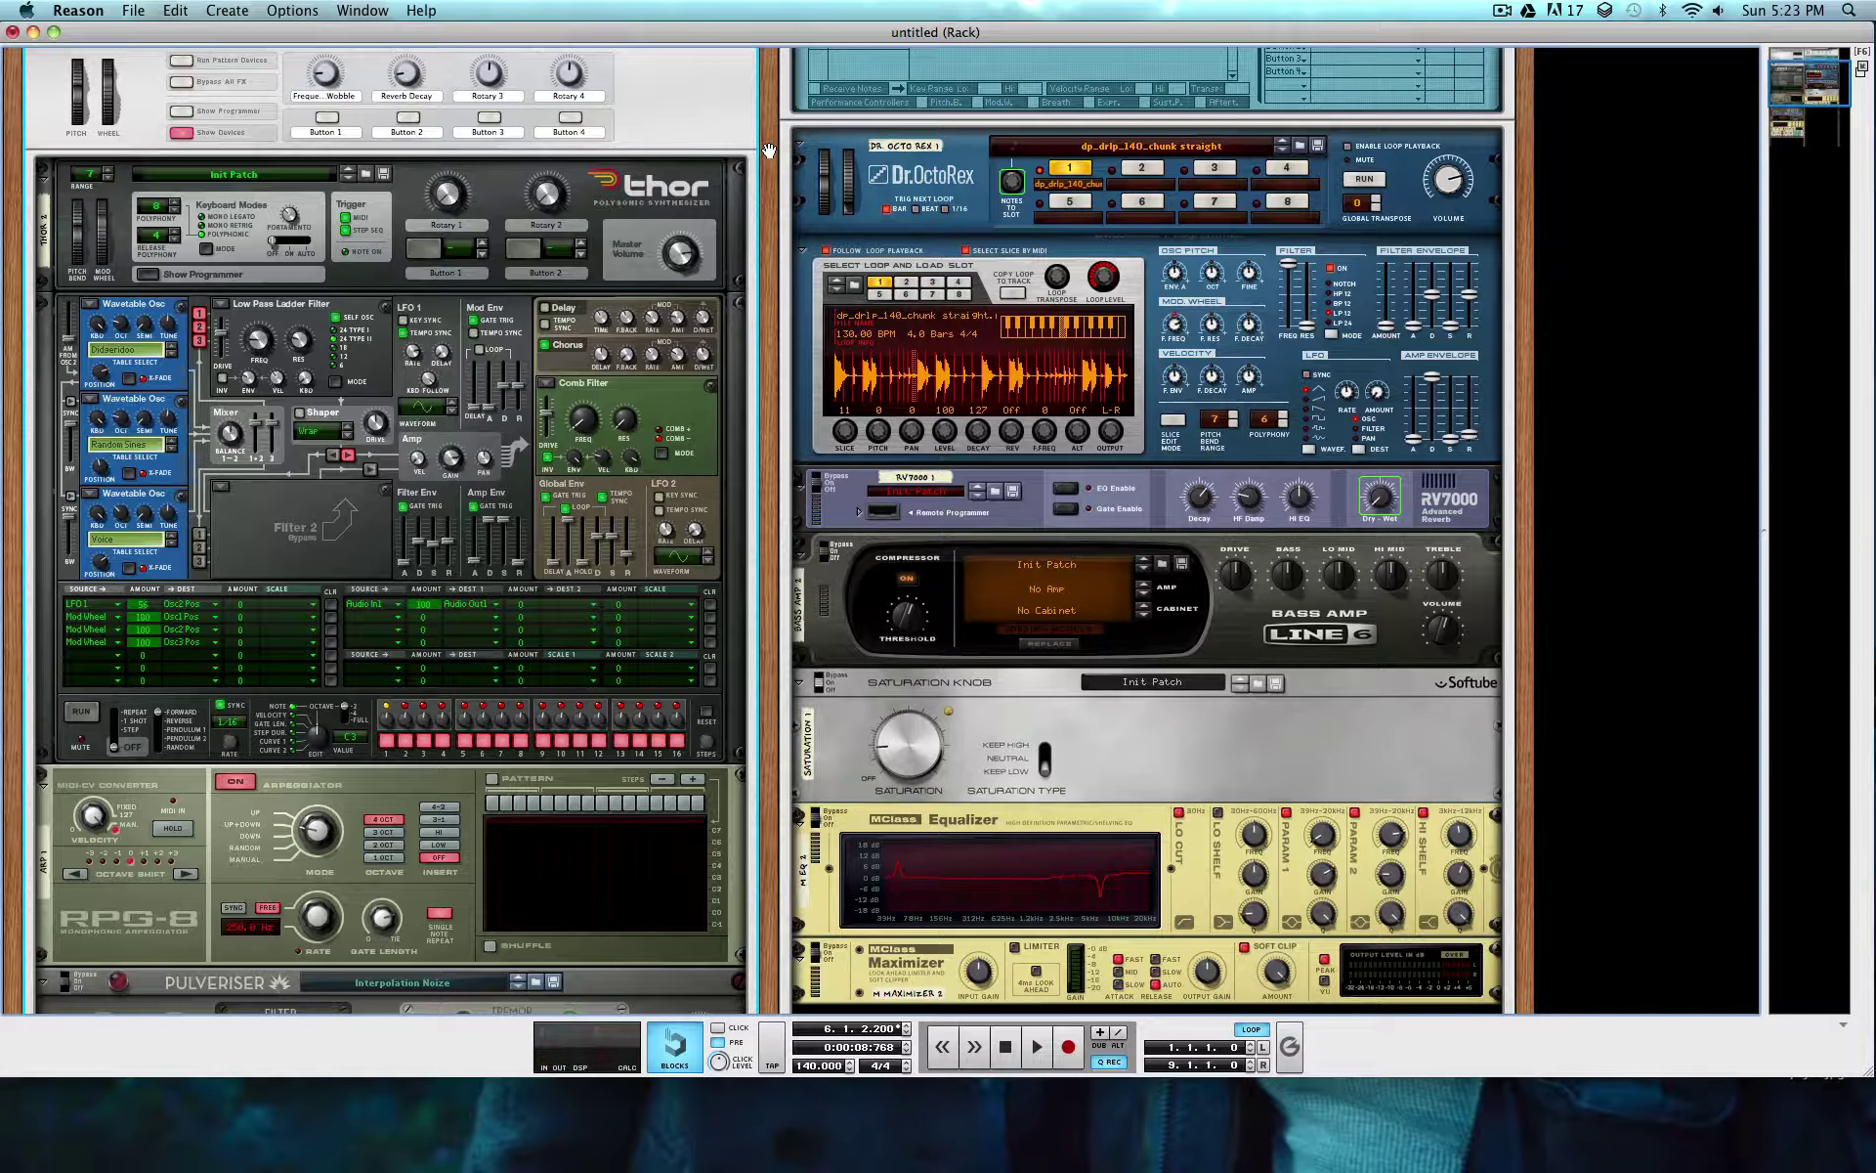
- Scroll through the rack to review the existing Thor and RPG-8 setup
scroll(643, 256, "up", 5)
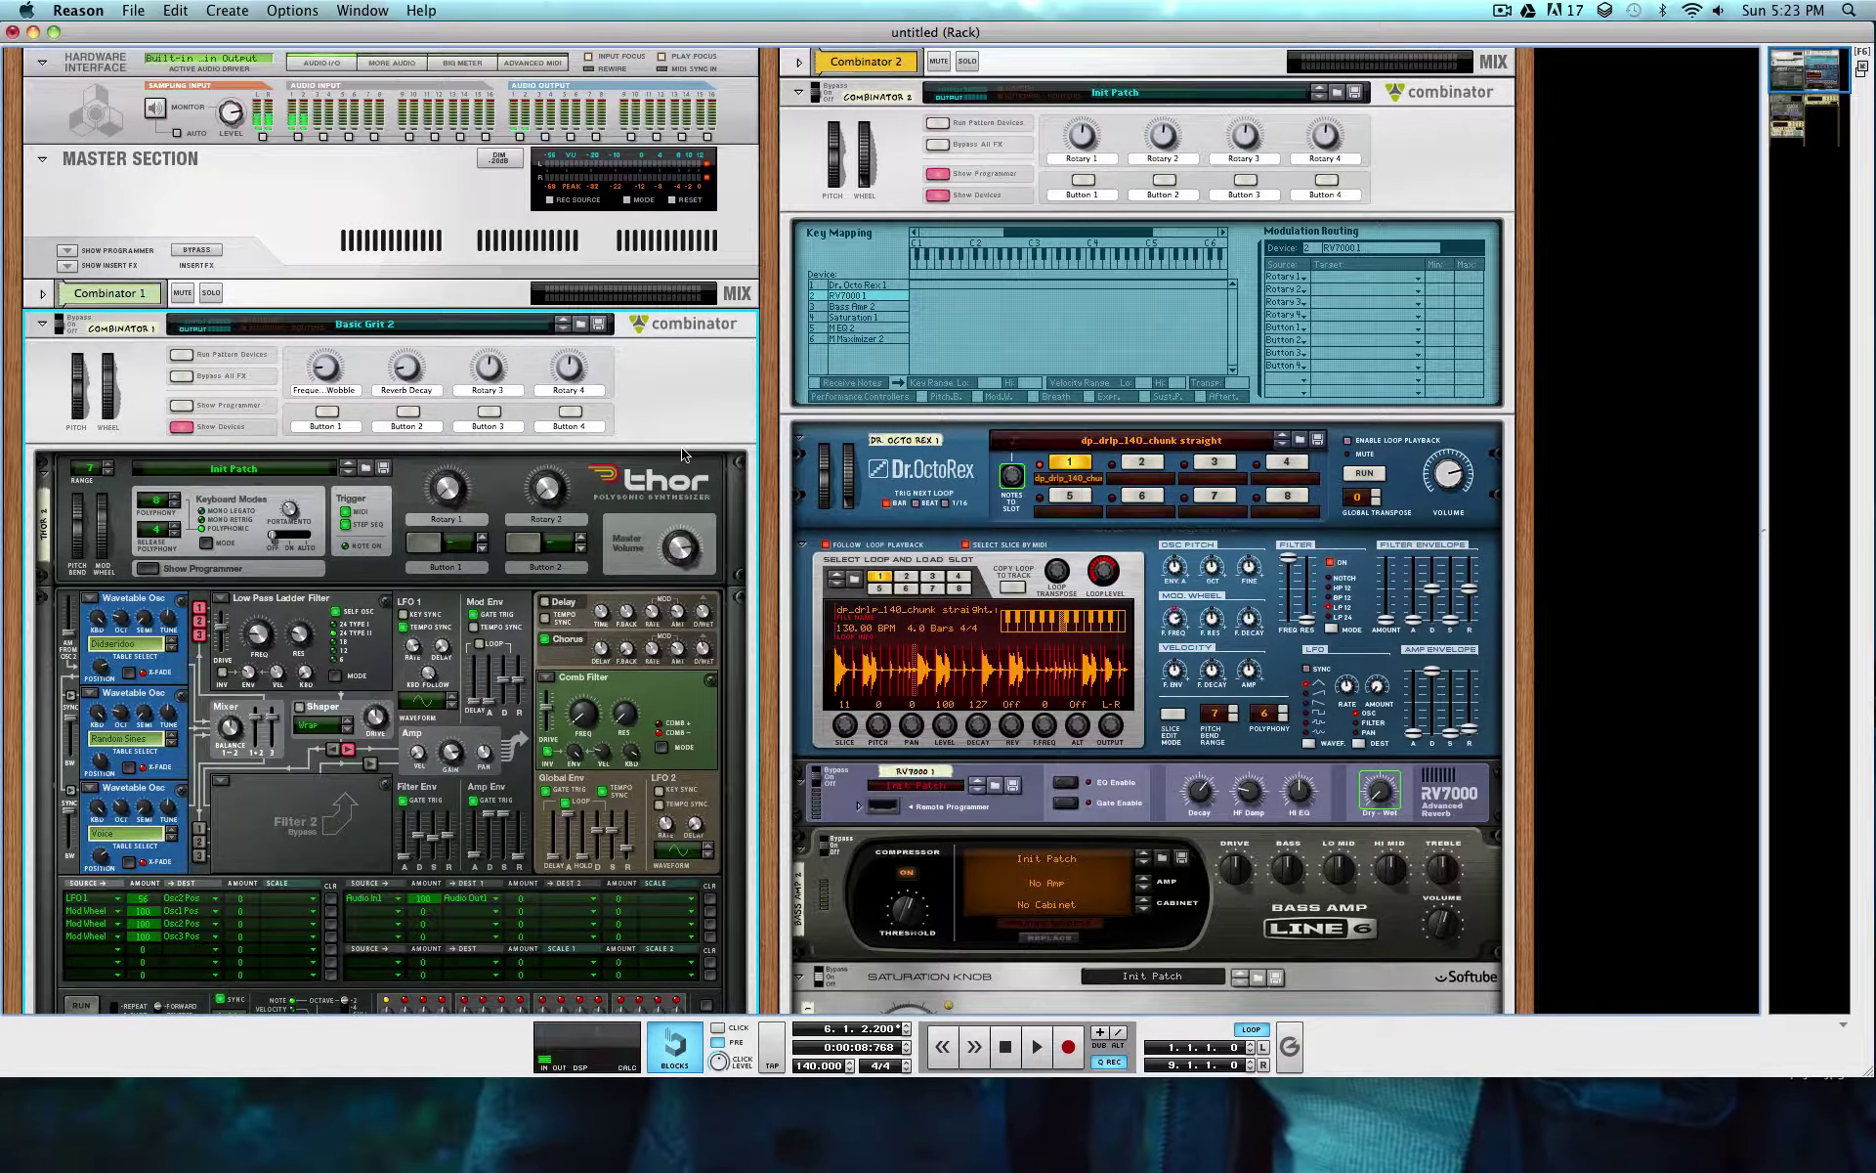
scroll(698, 423, "down", 3)
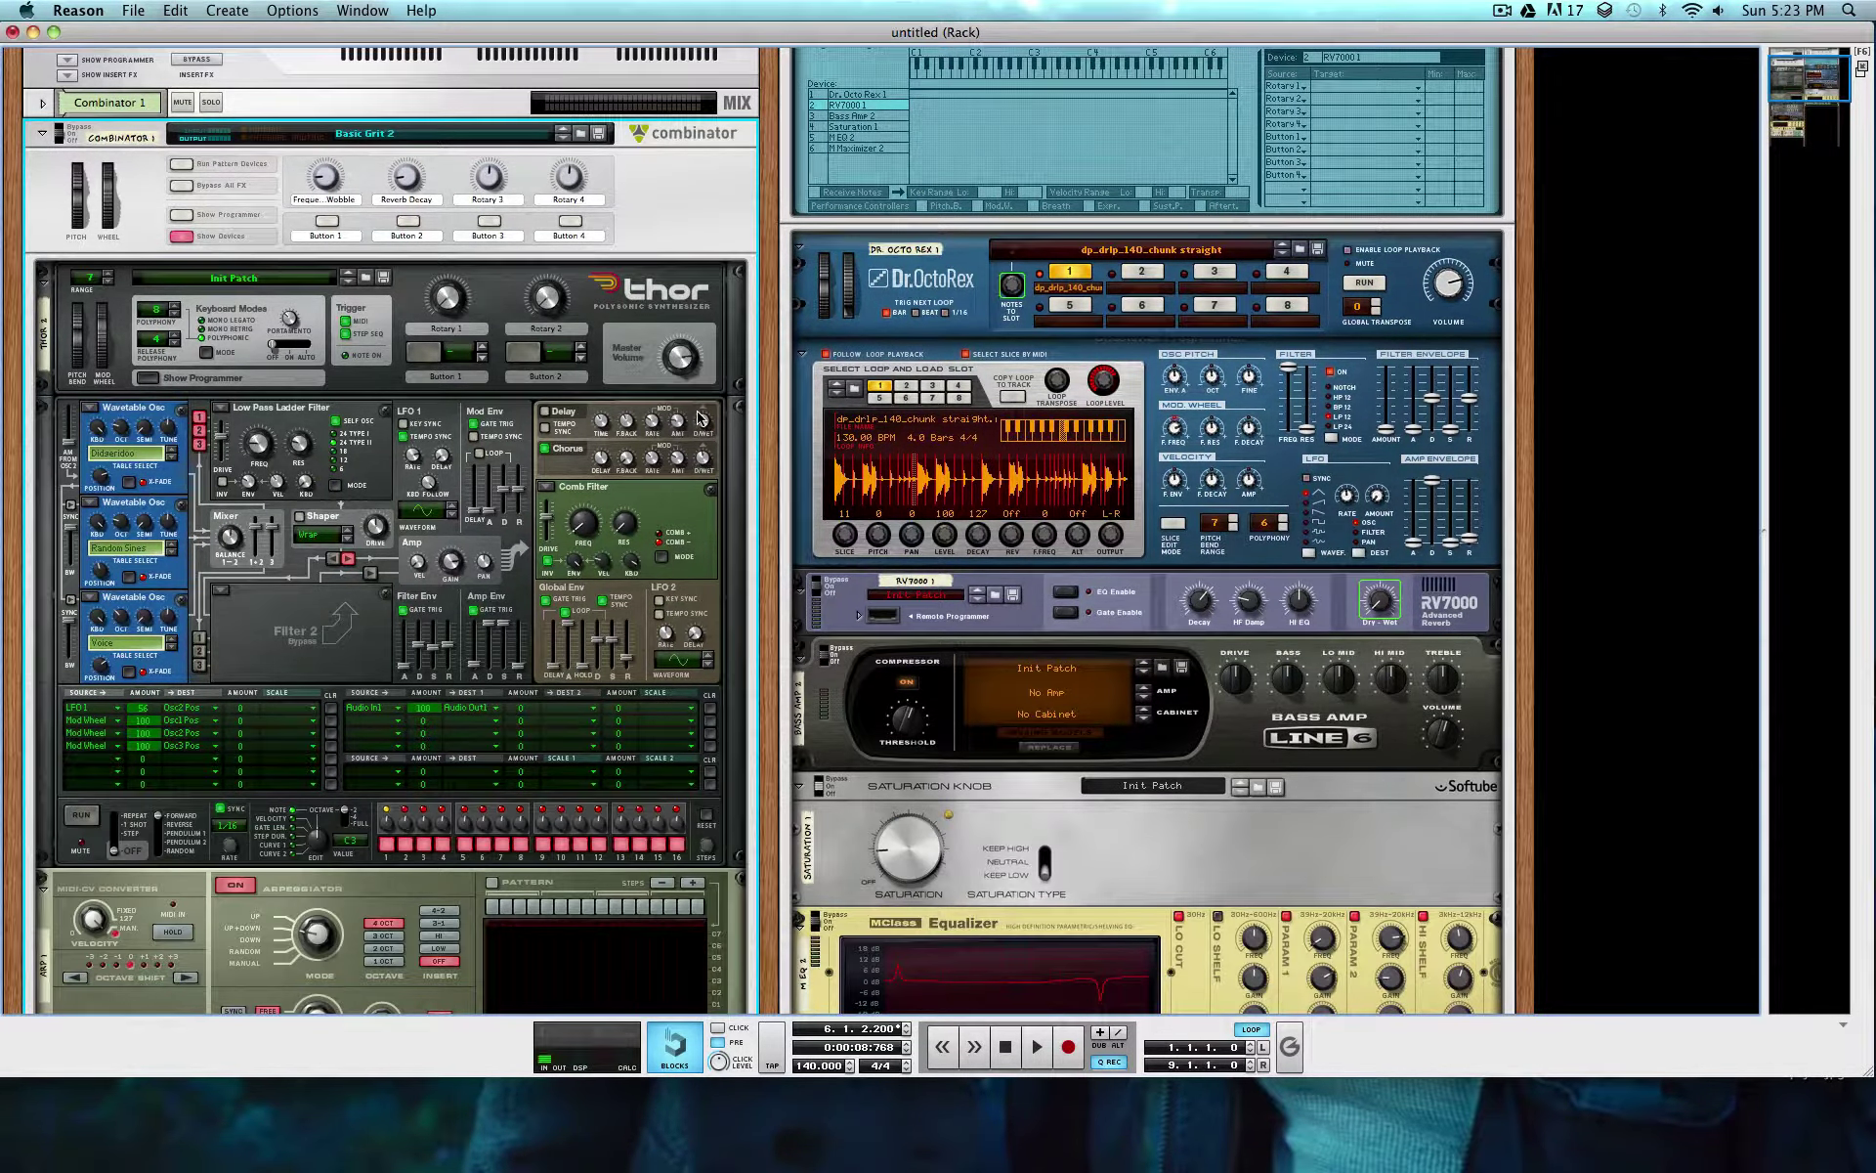
scroll(698, 416, "down", 2)
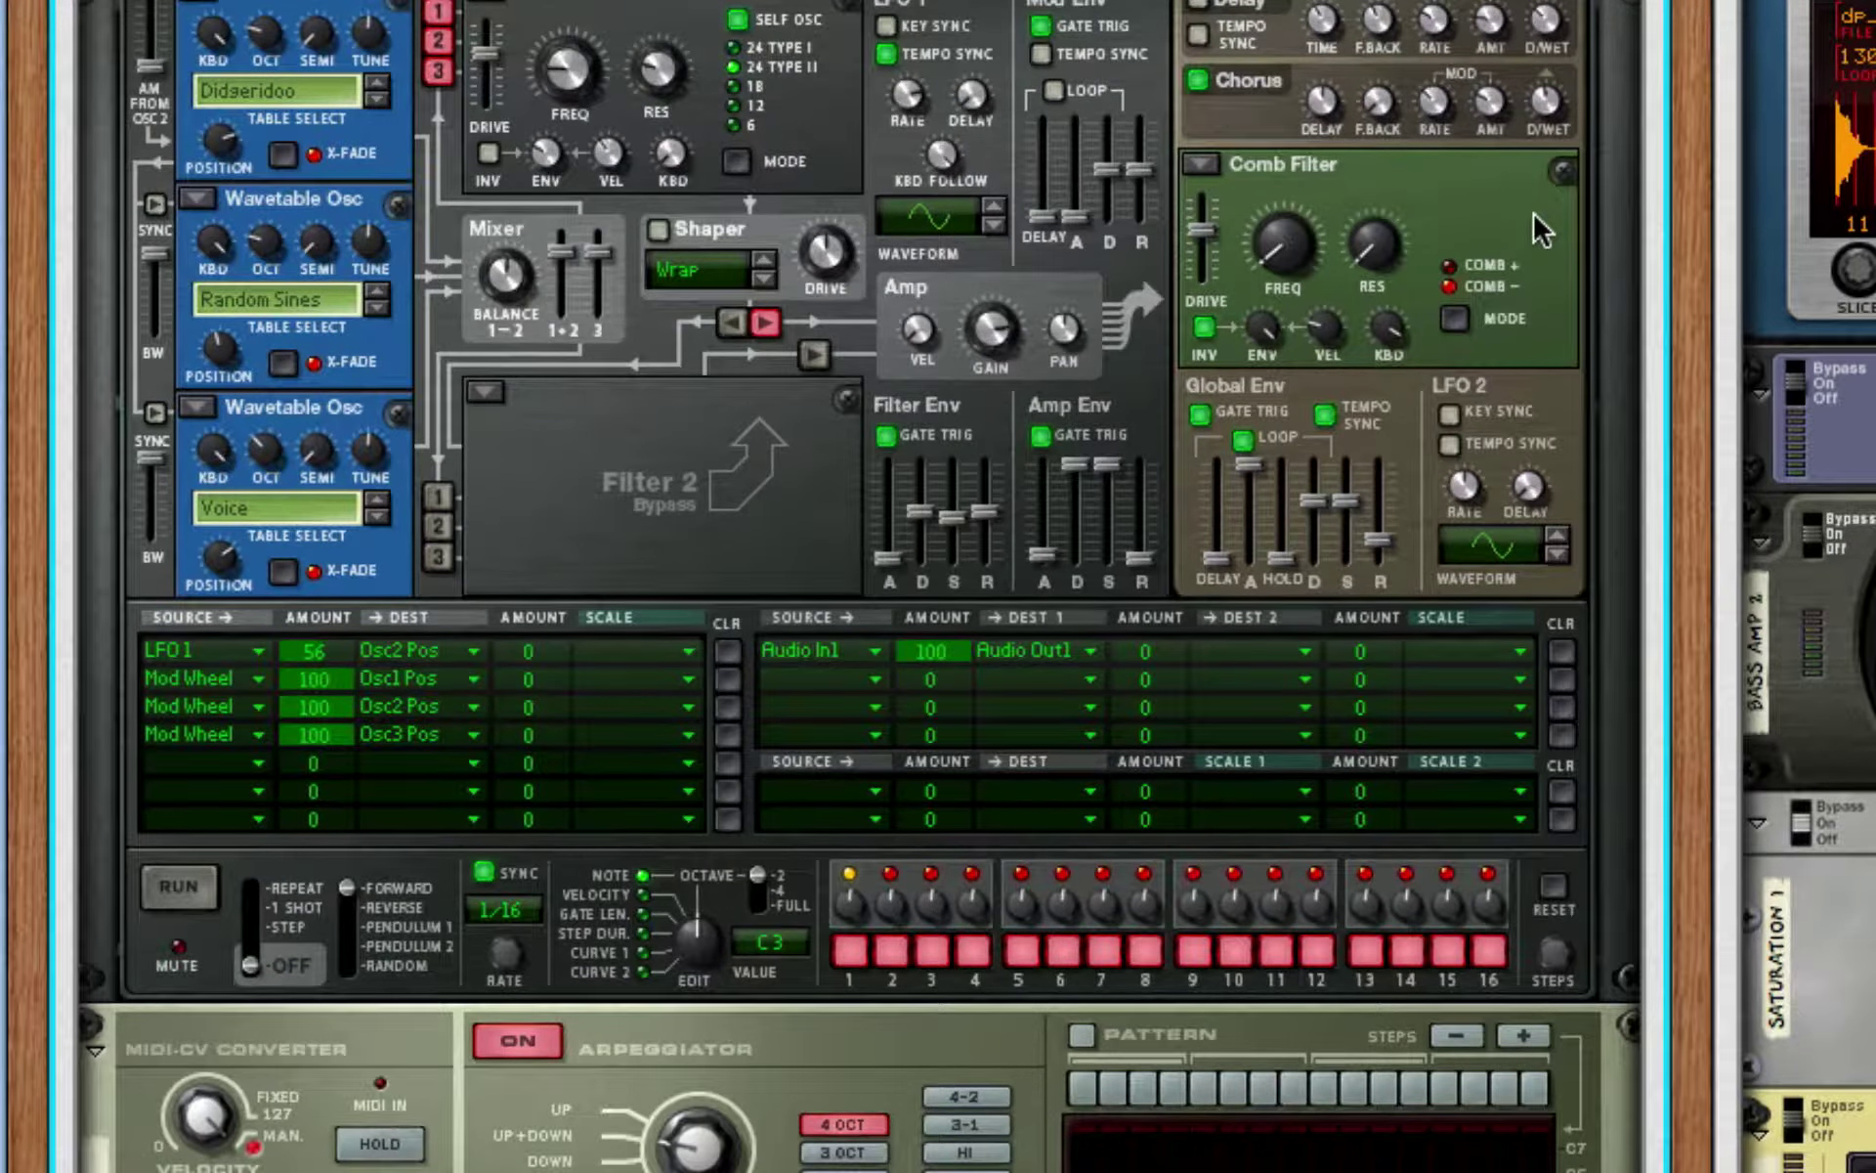
scroll(1532, 209, "down", 6)
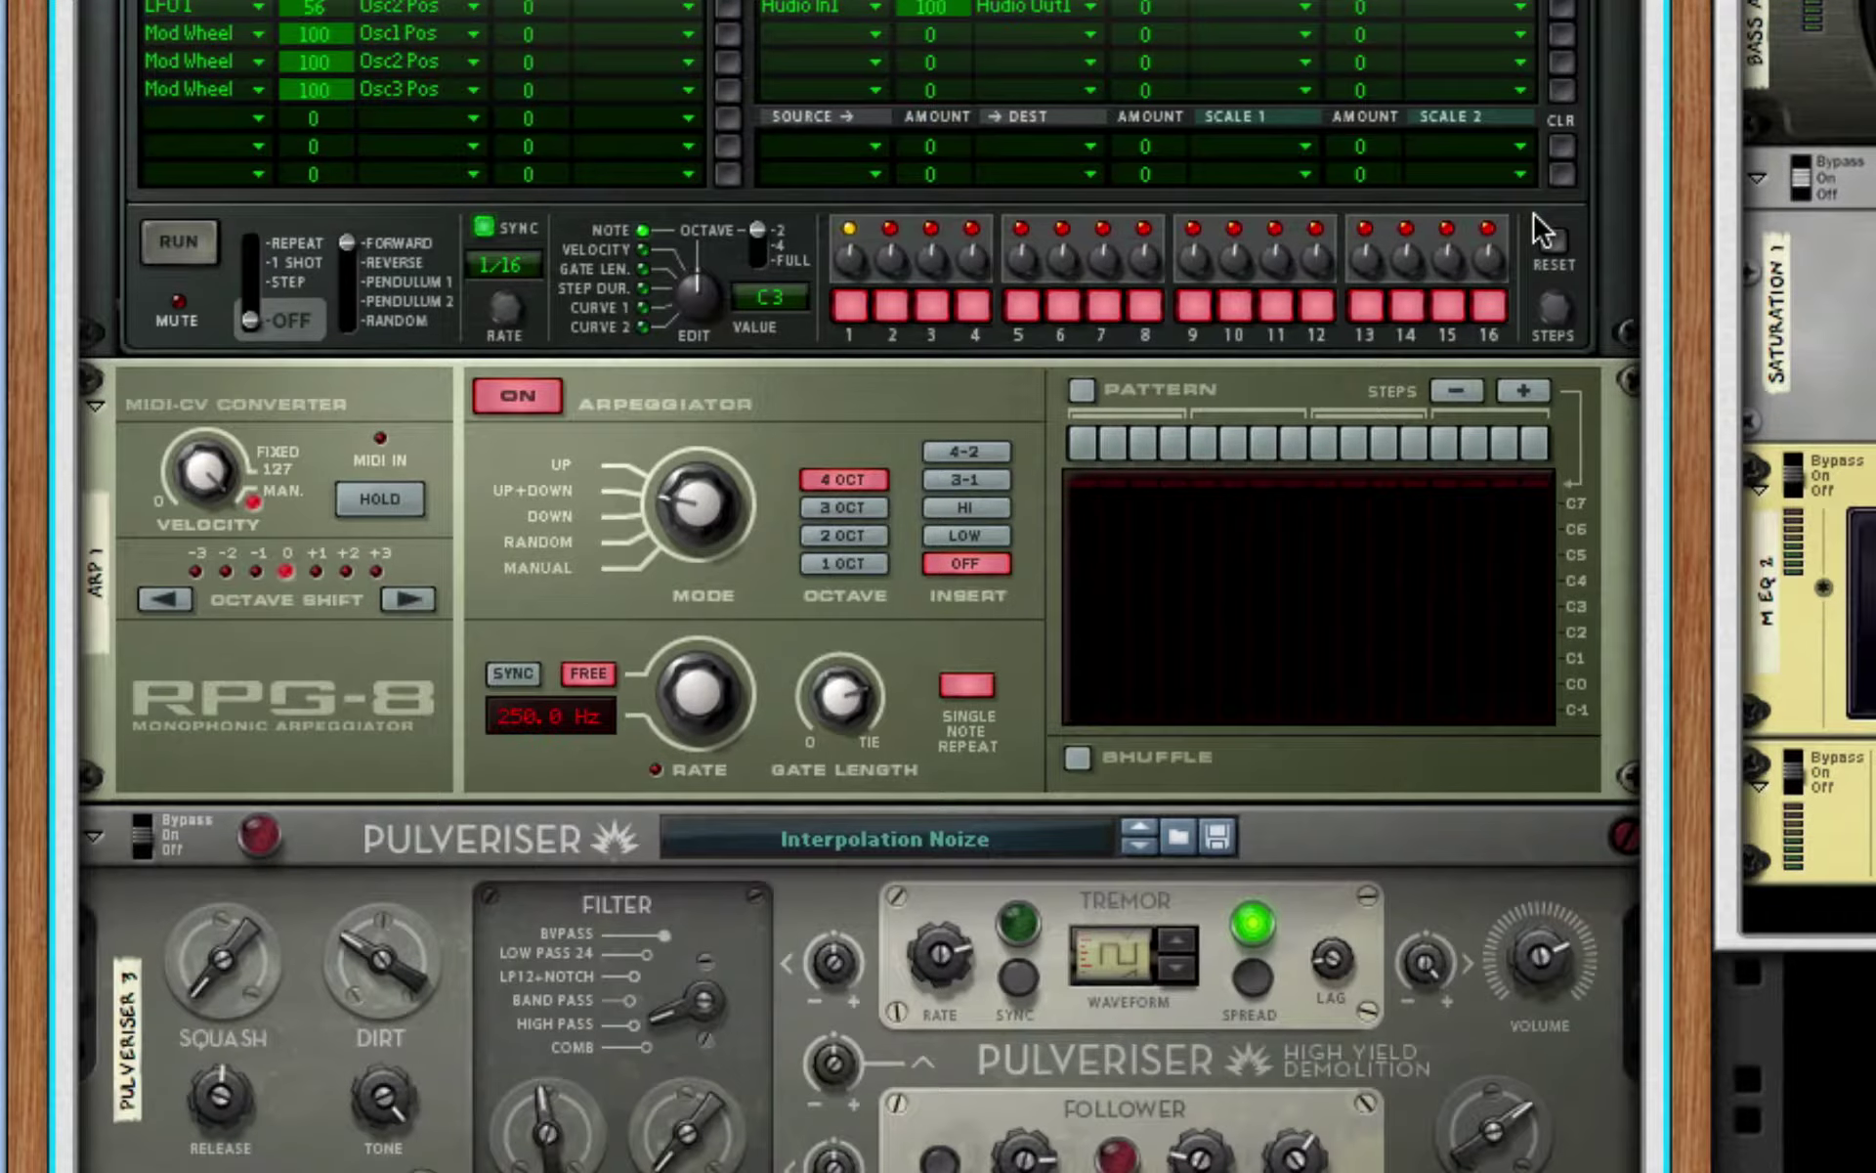
scroll(1542, 231, "down", 3)
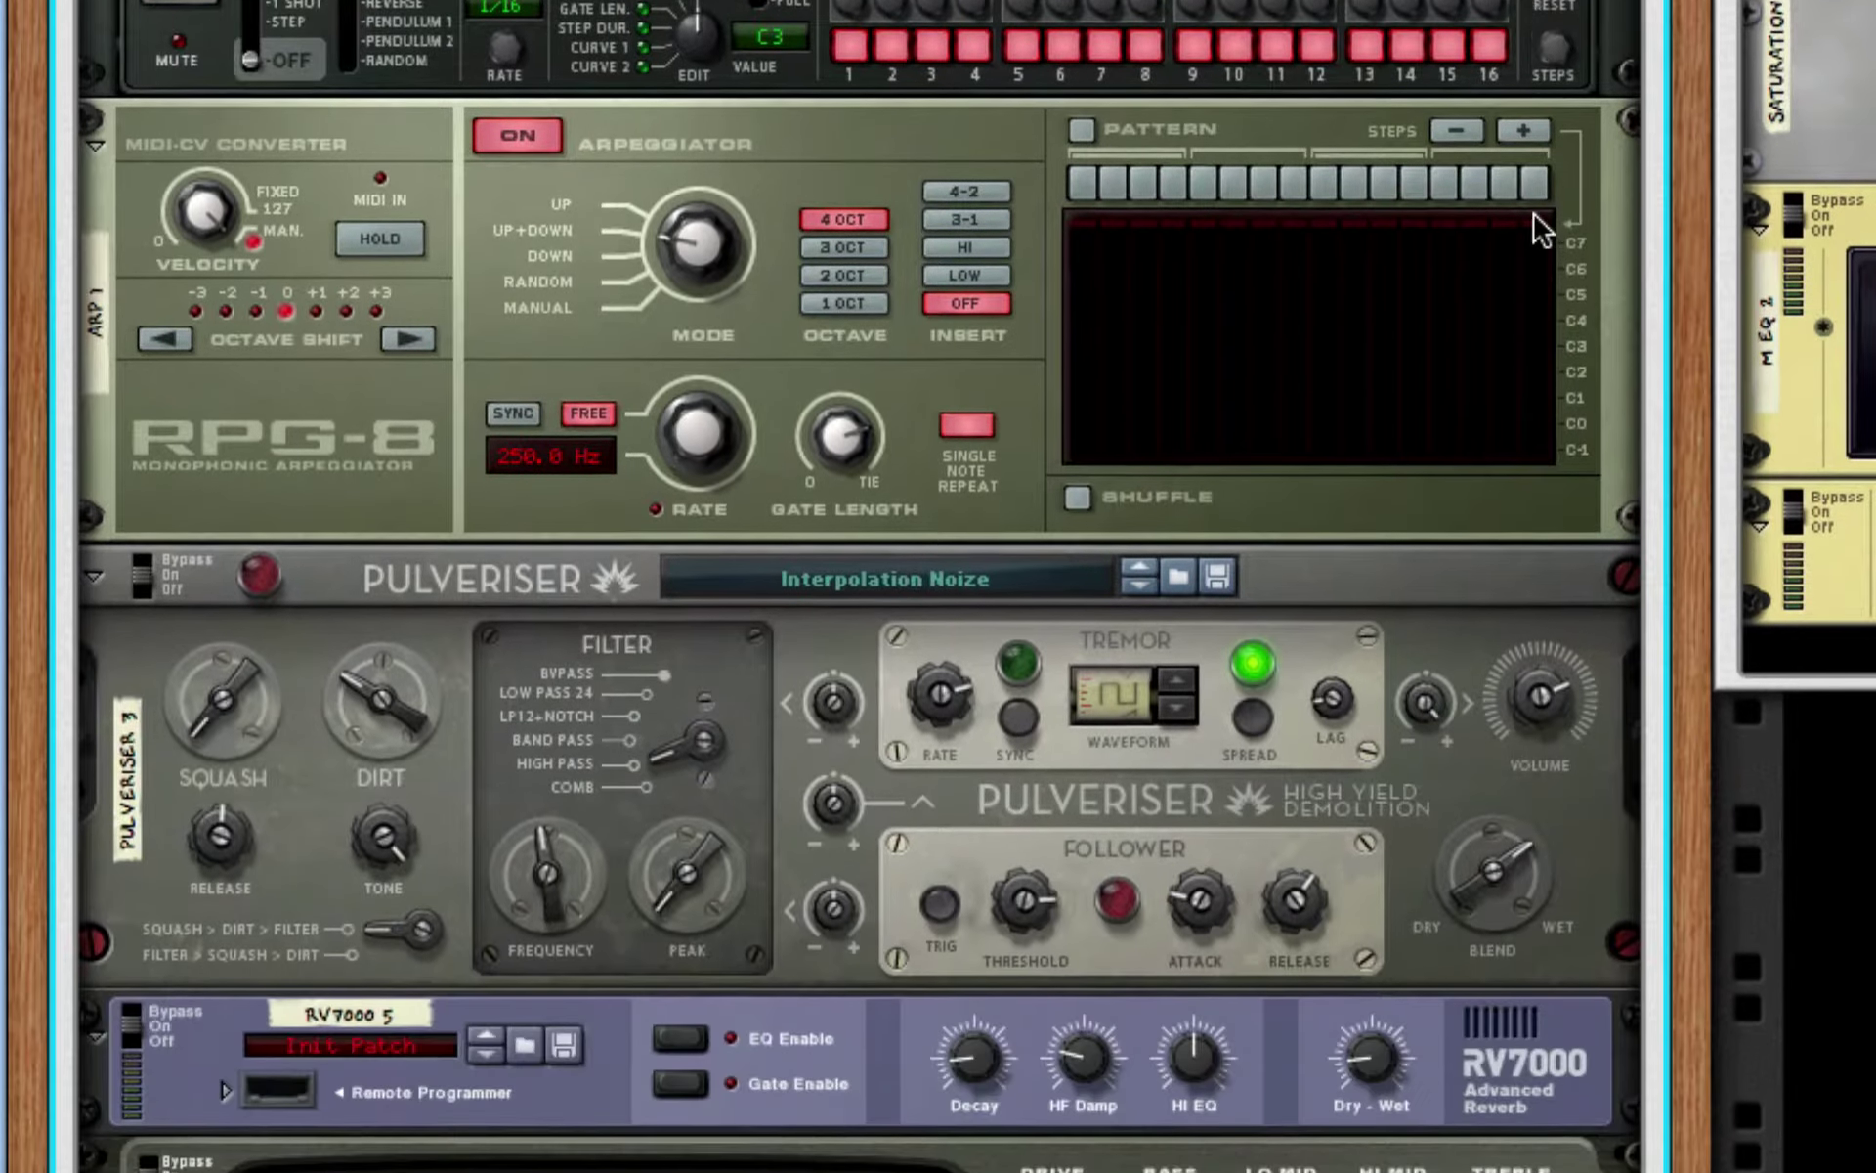
scroll(1539, 230, "down", 2)
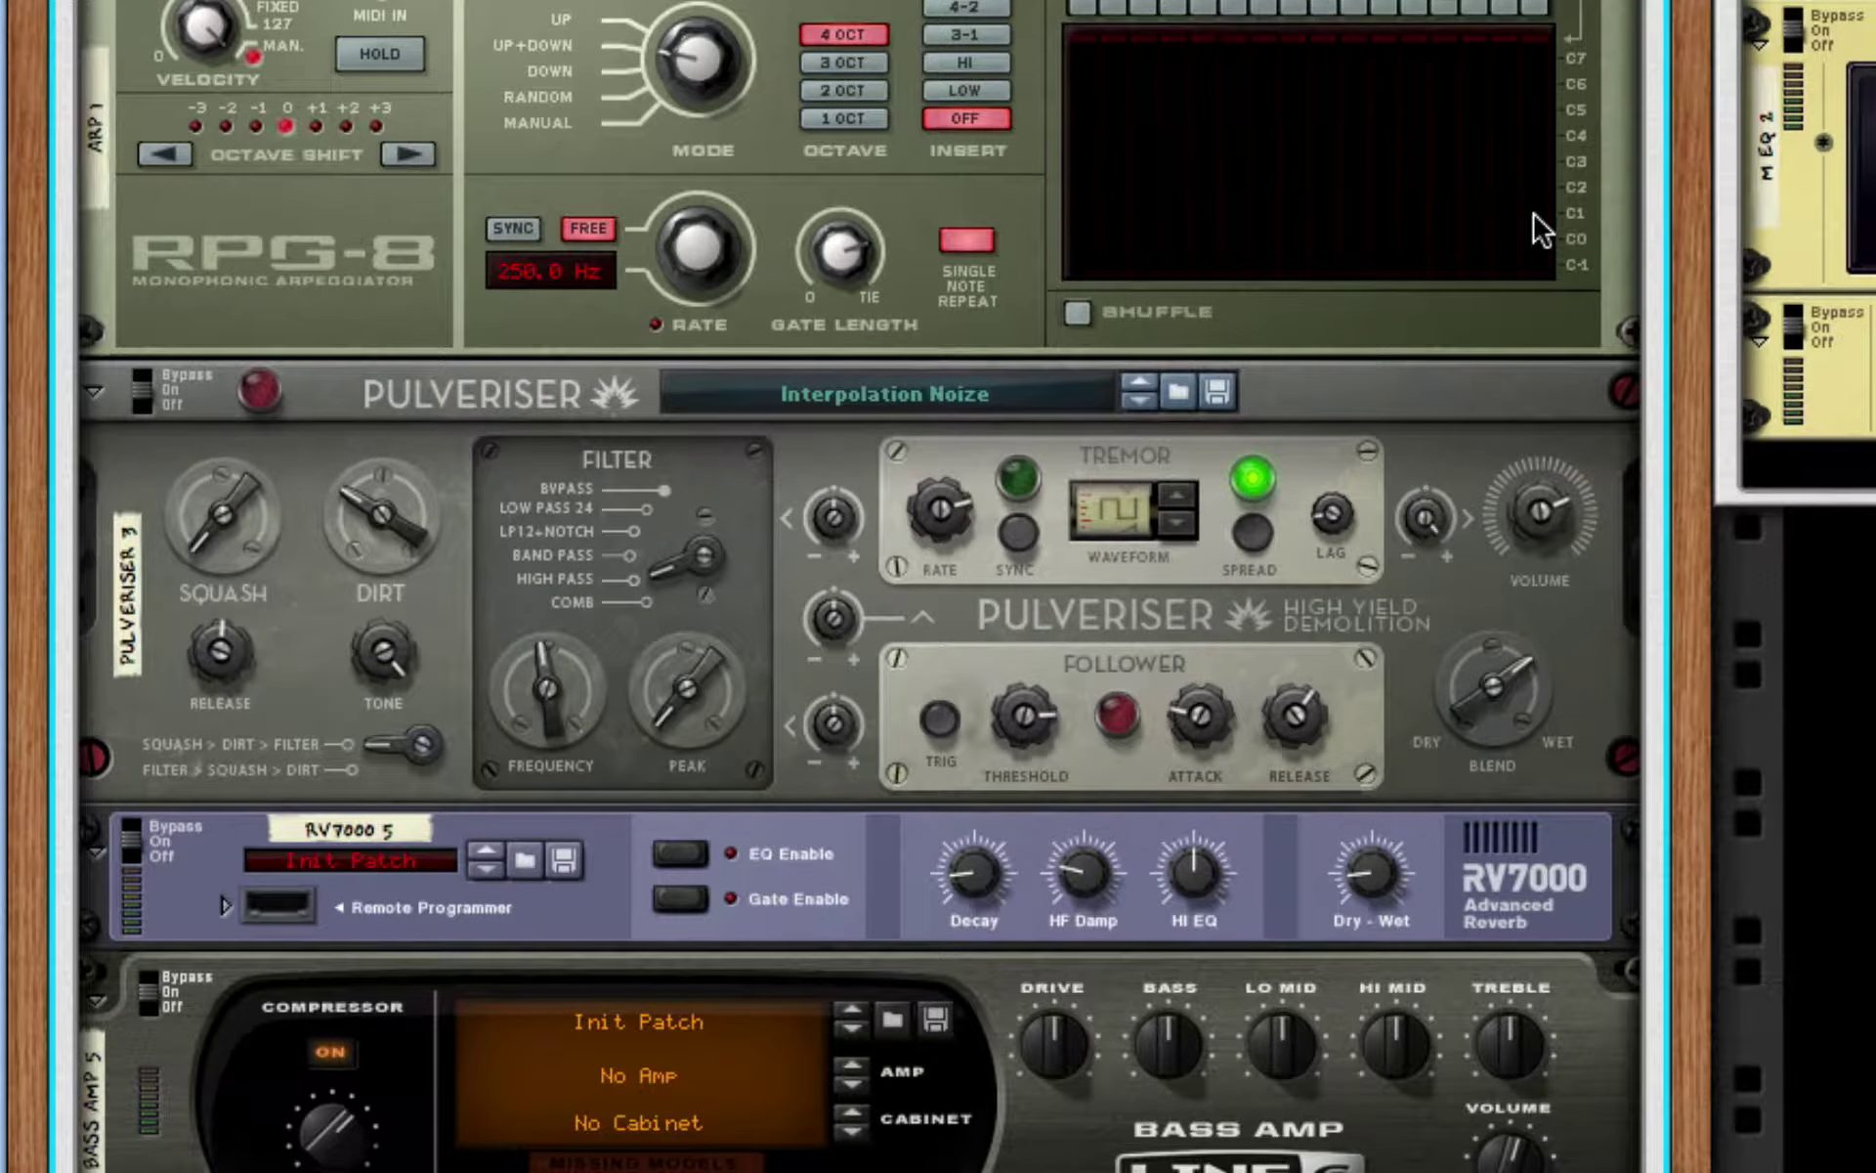
scroll(1543, 232, "down", 3)
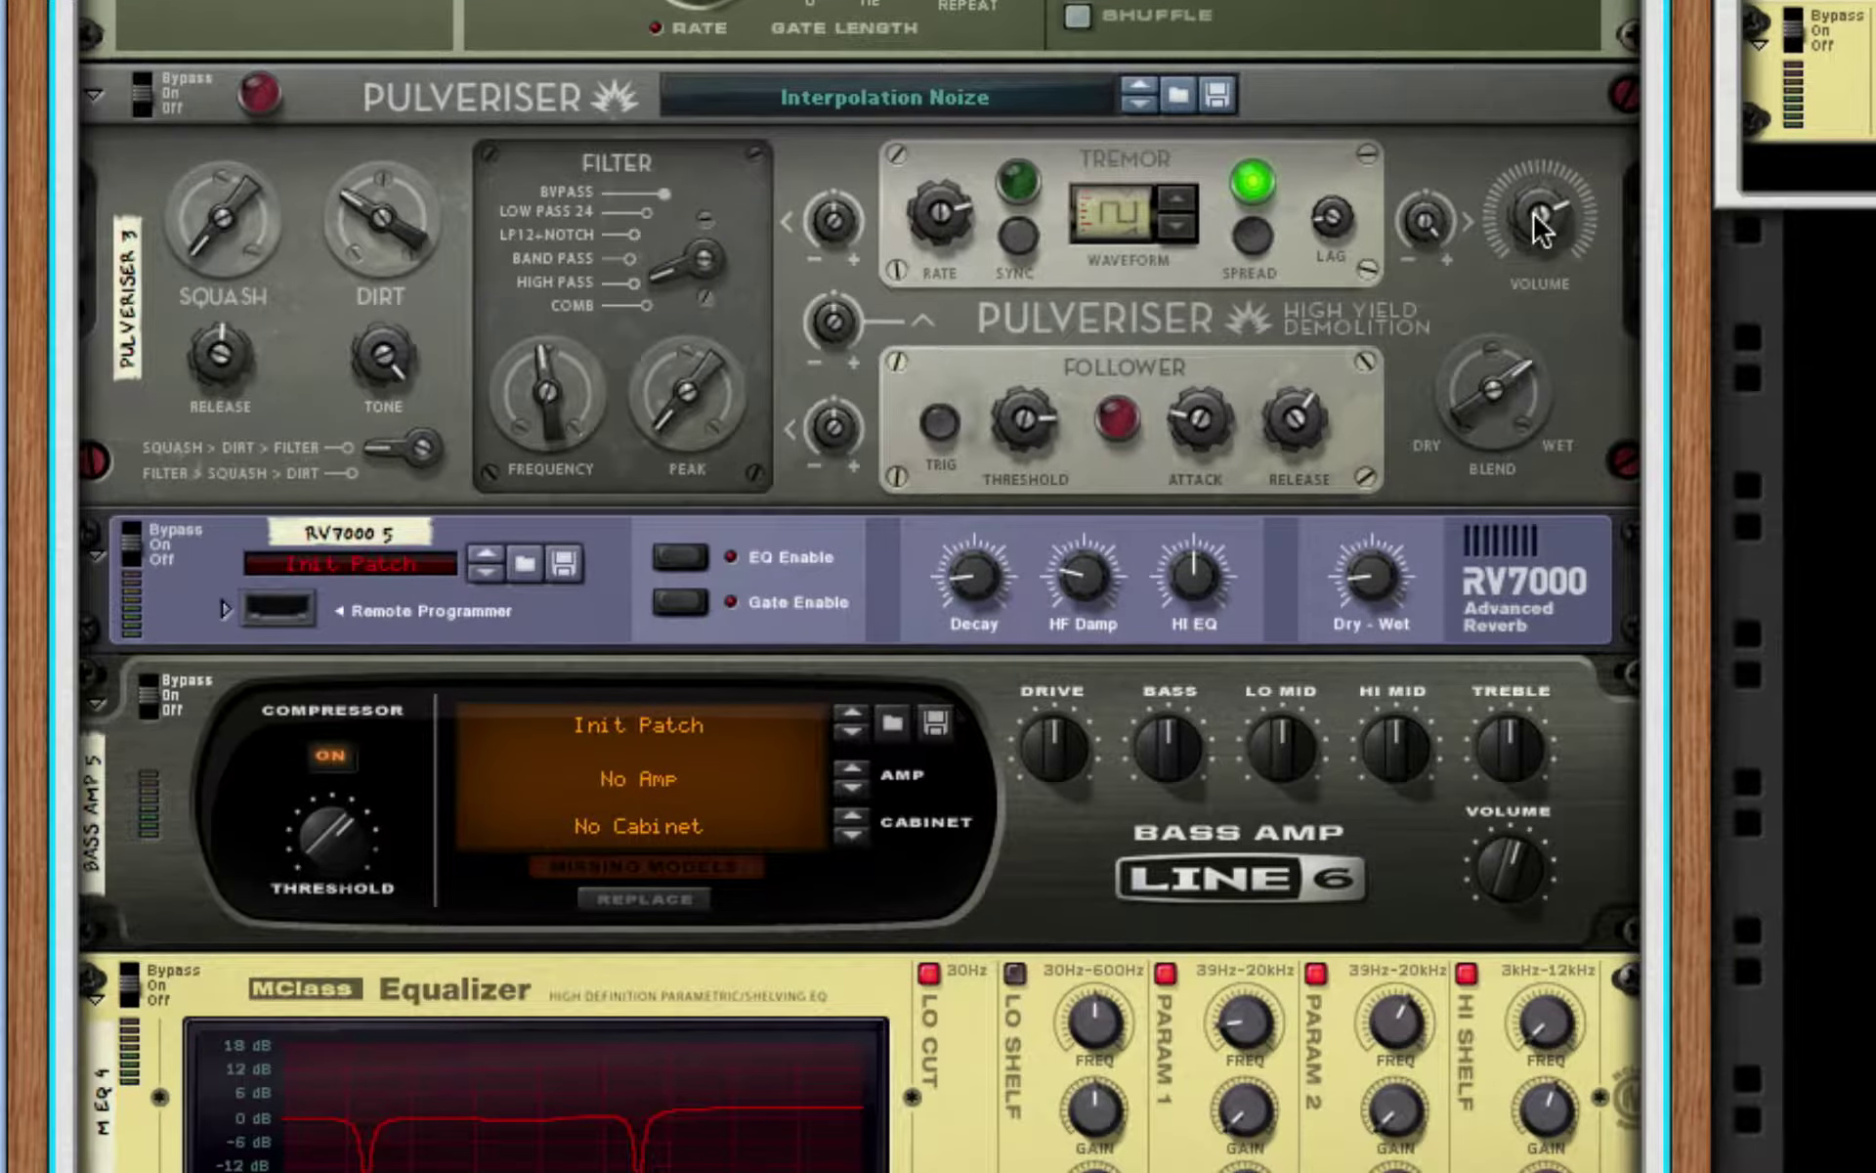
scroll(1537, 219, "down", 5)
scroll(1540, 224, "up", 8)
scroll(1542, 231, "up", 12)
scroll(1533, 215, "up", 6)
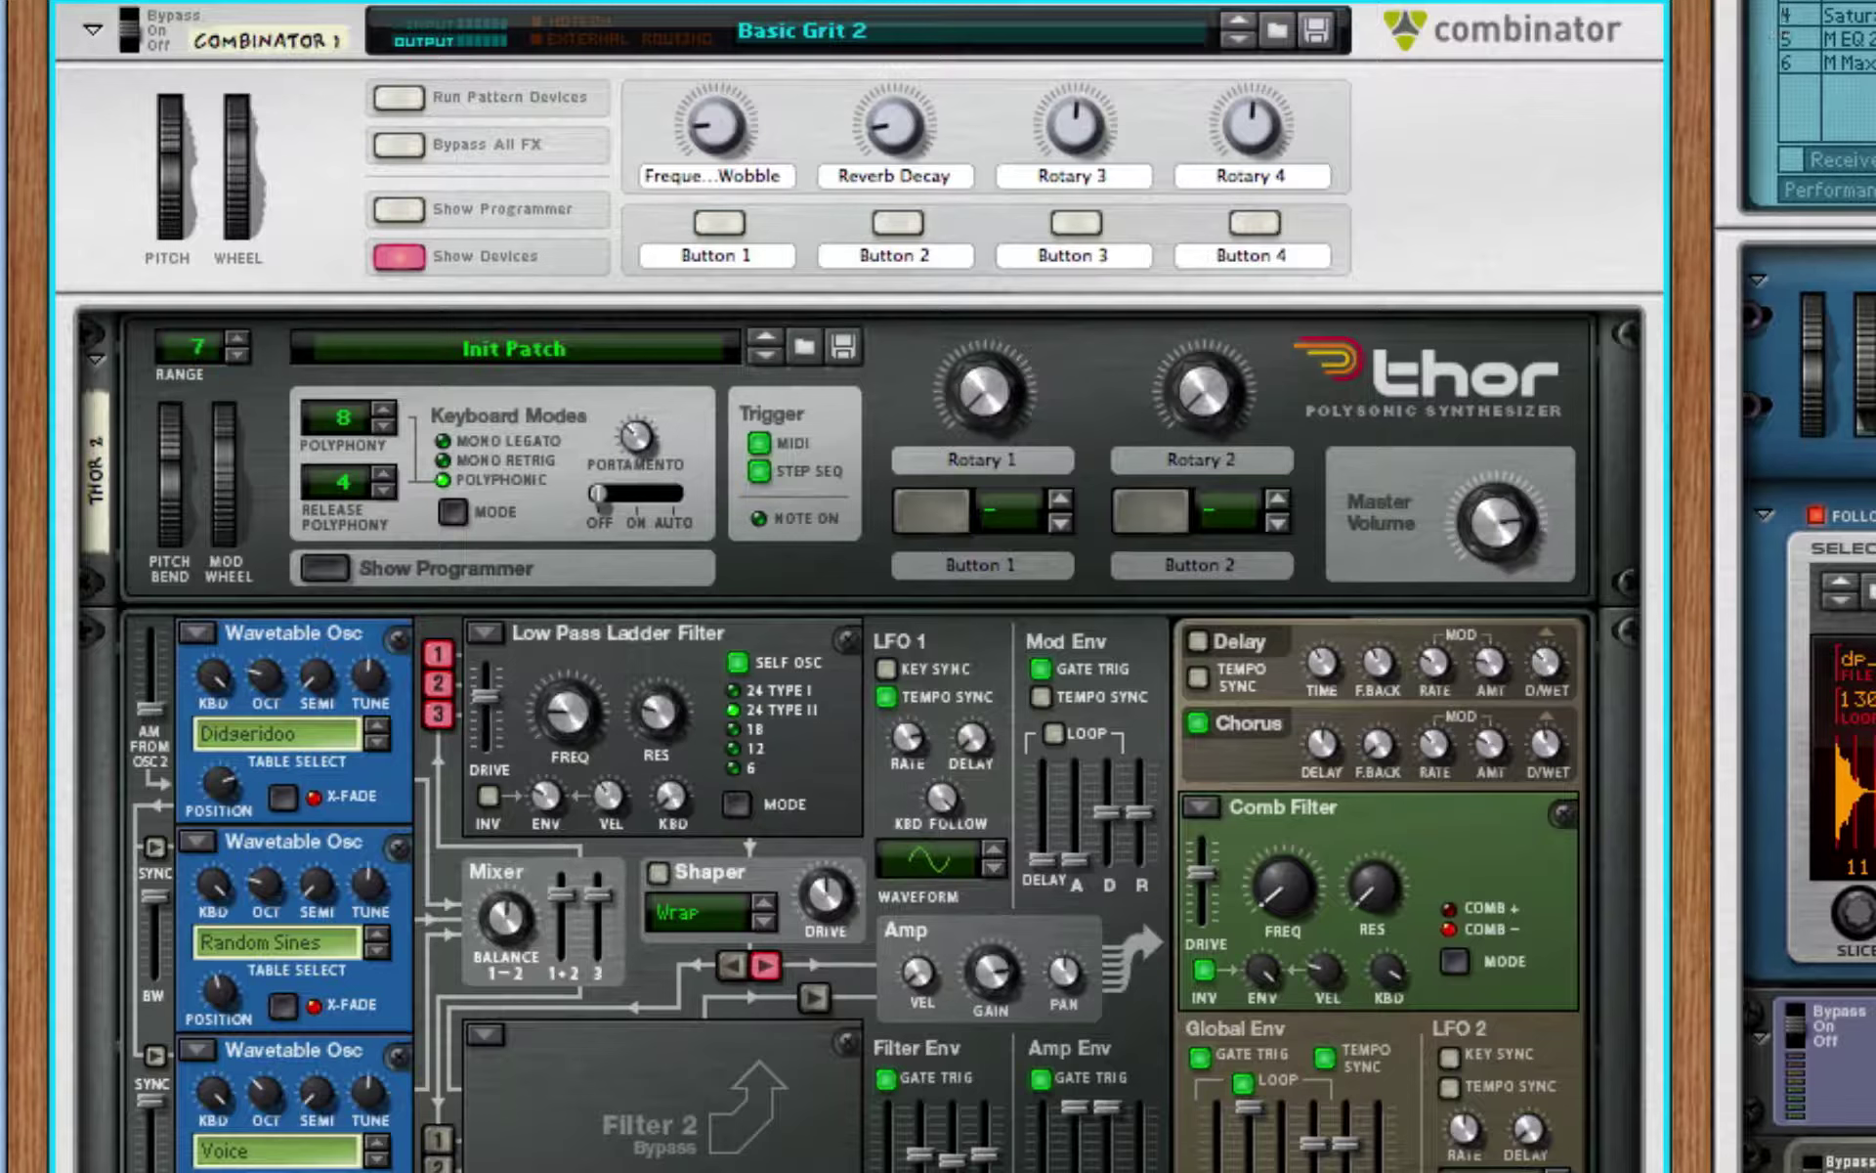
scroll(1350, 464, "down", 5)
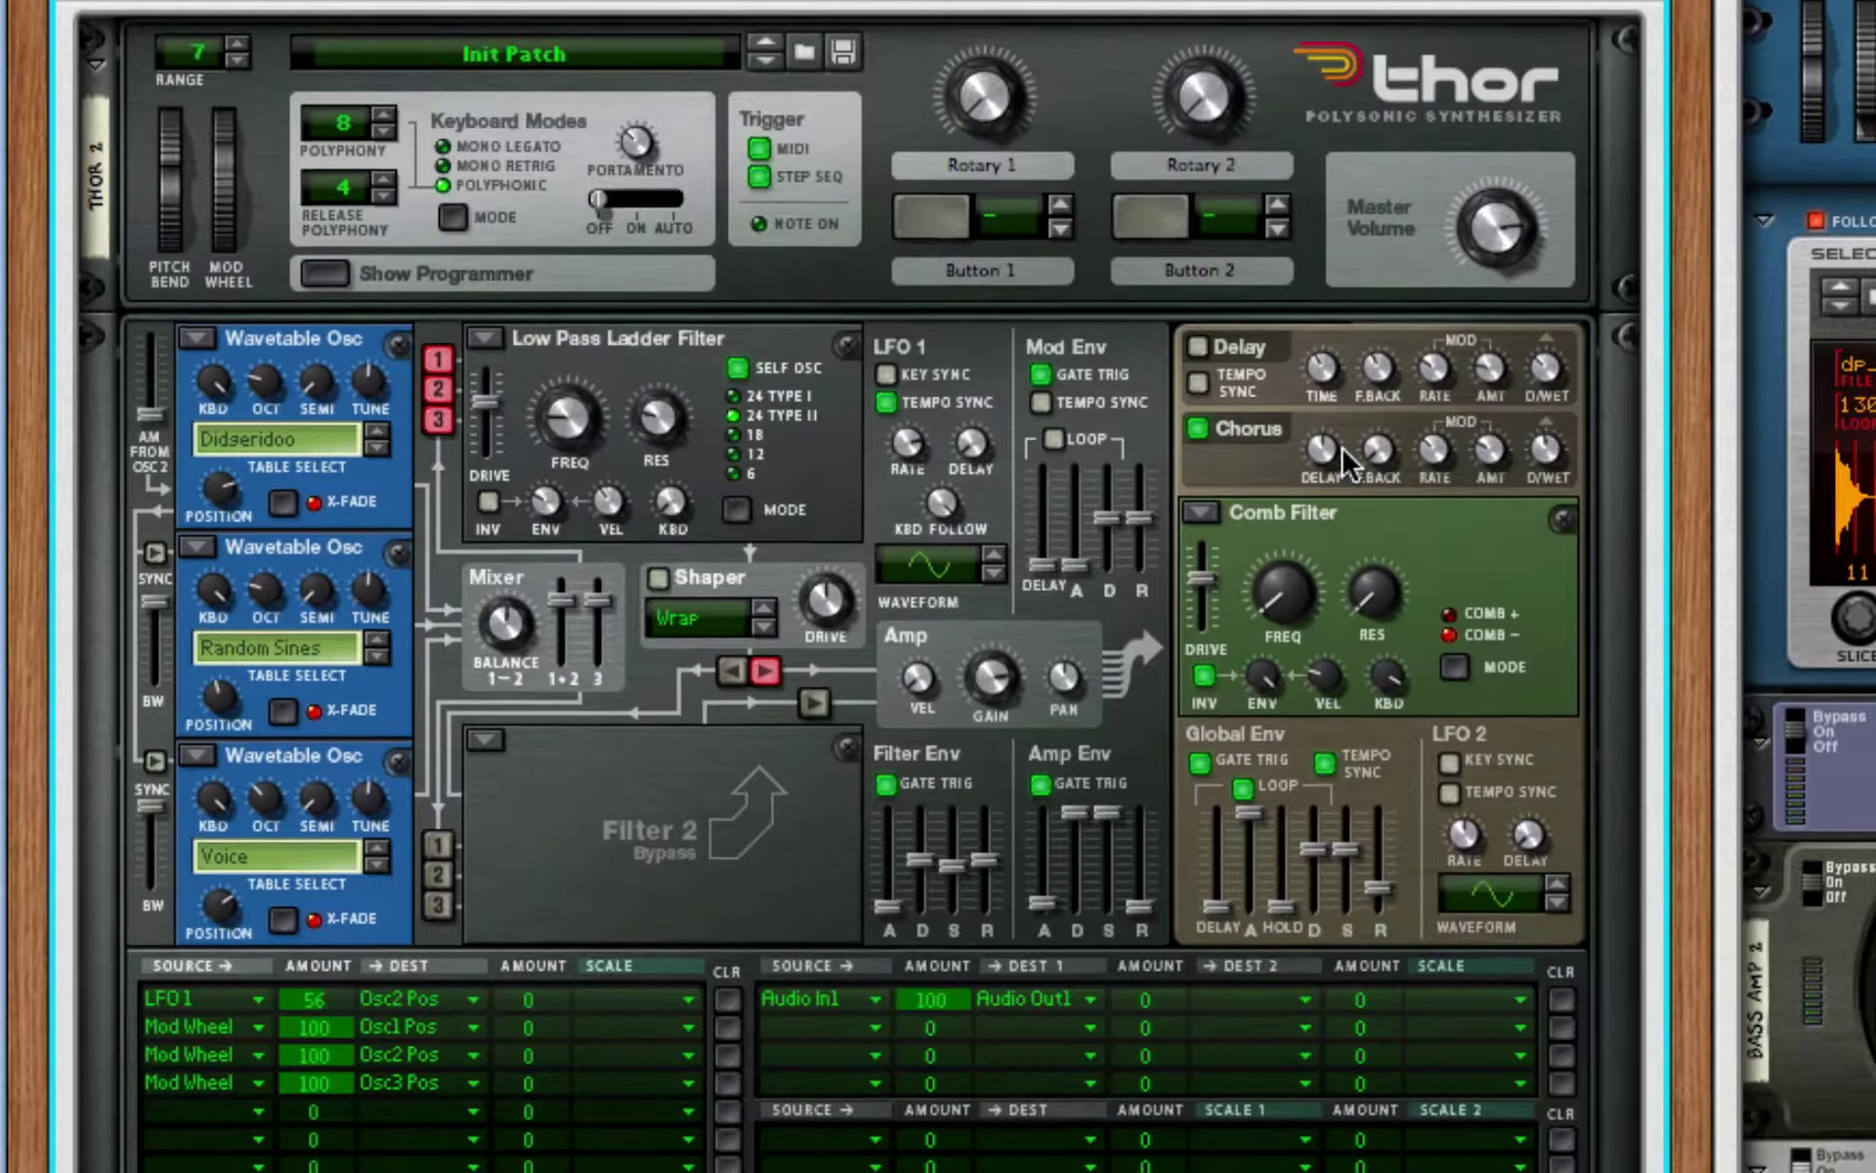
scroll(1349, 464, "down", 3)
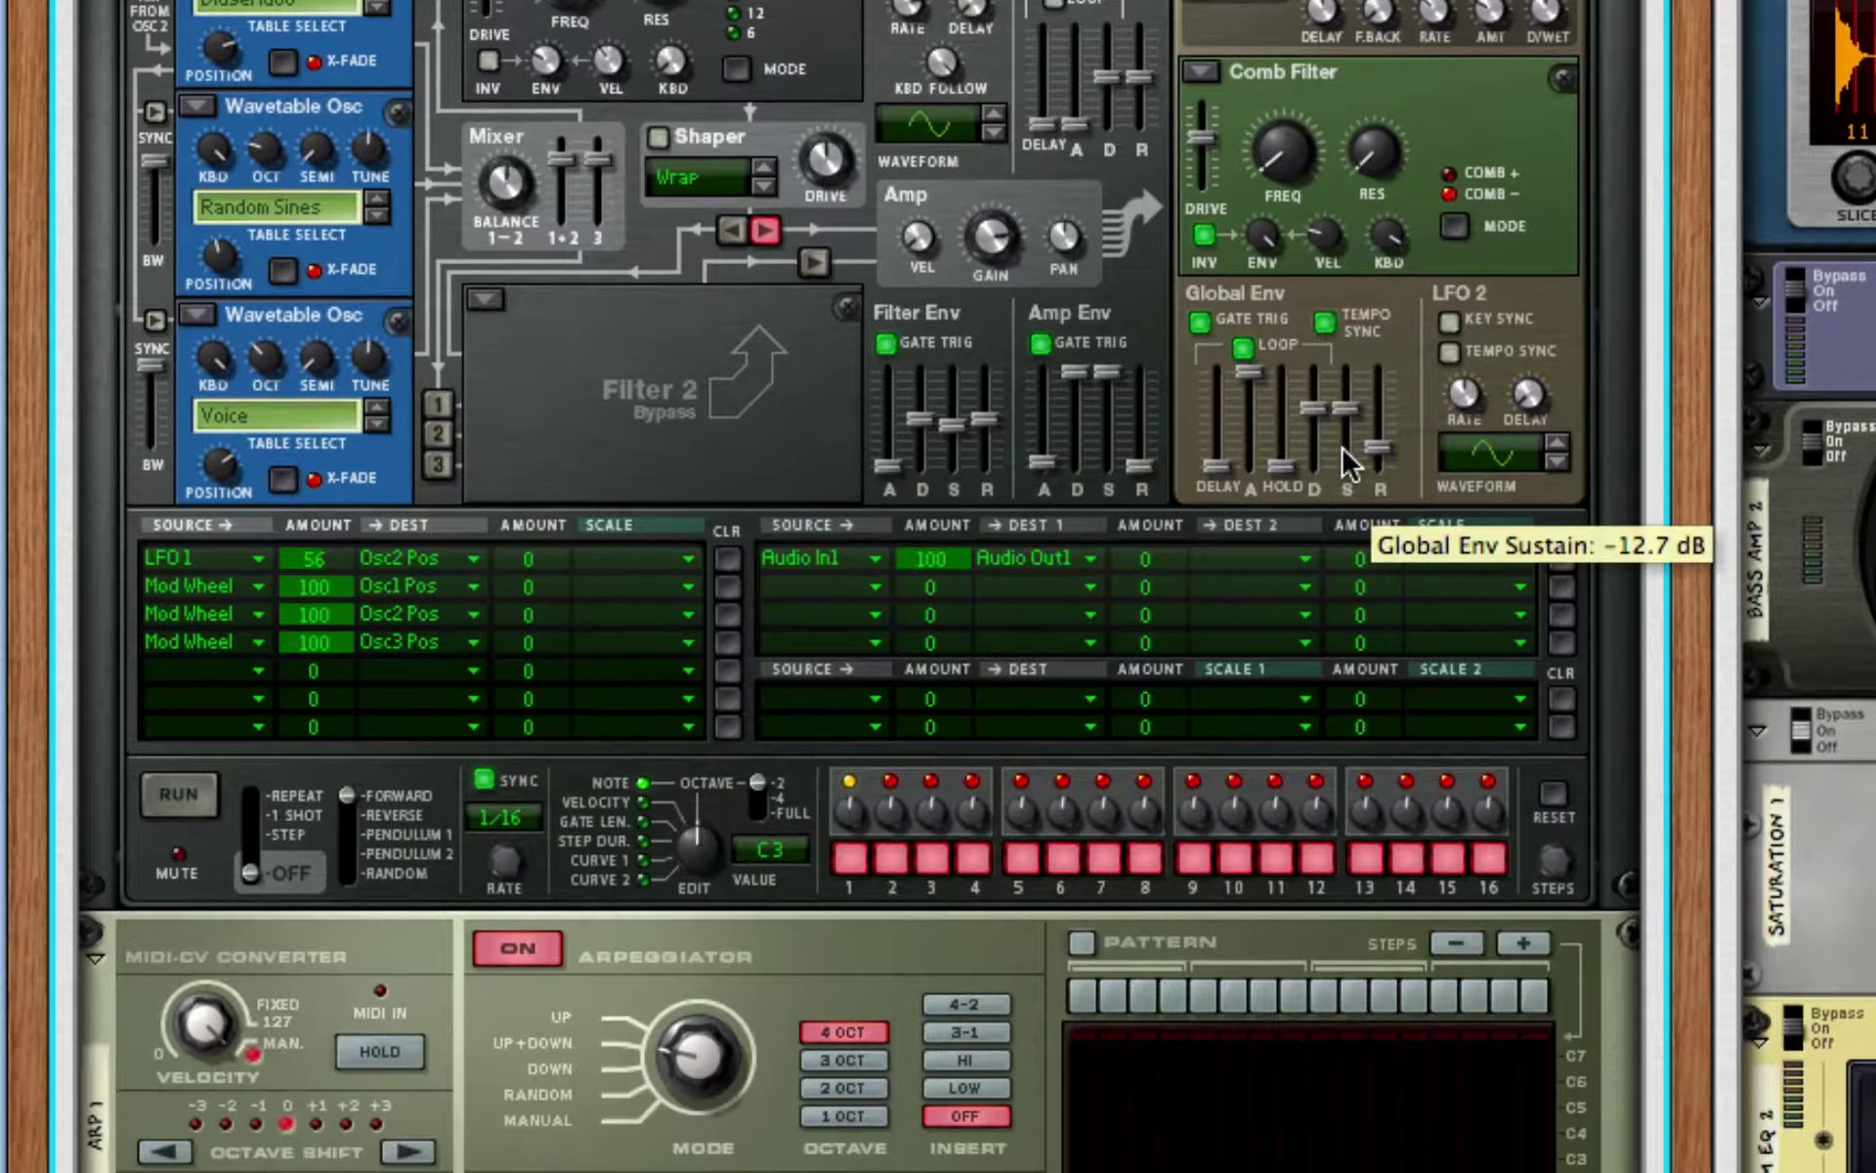
scroll(494, 742, "up", 6)
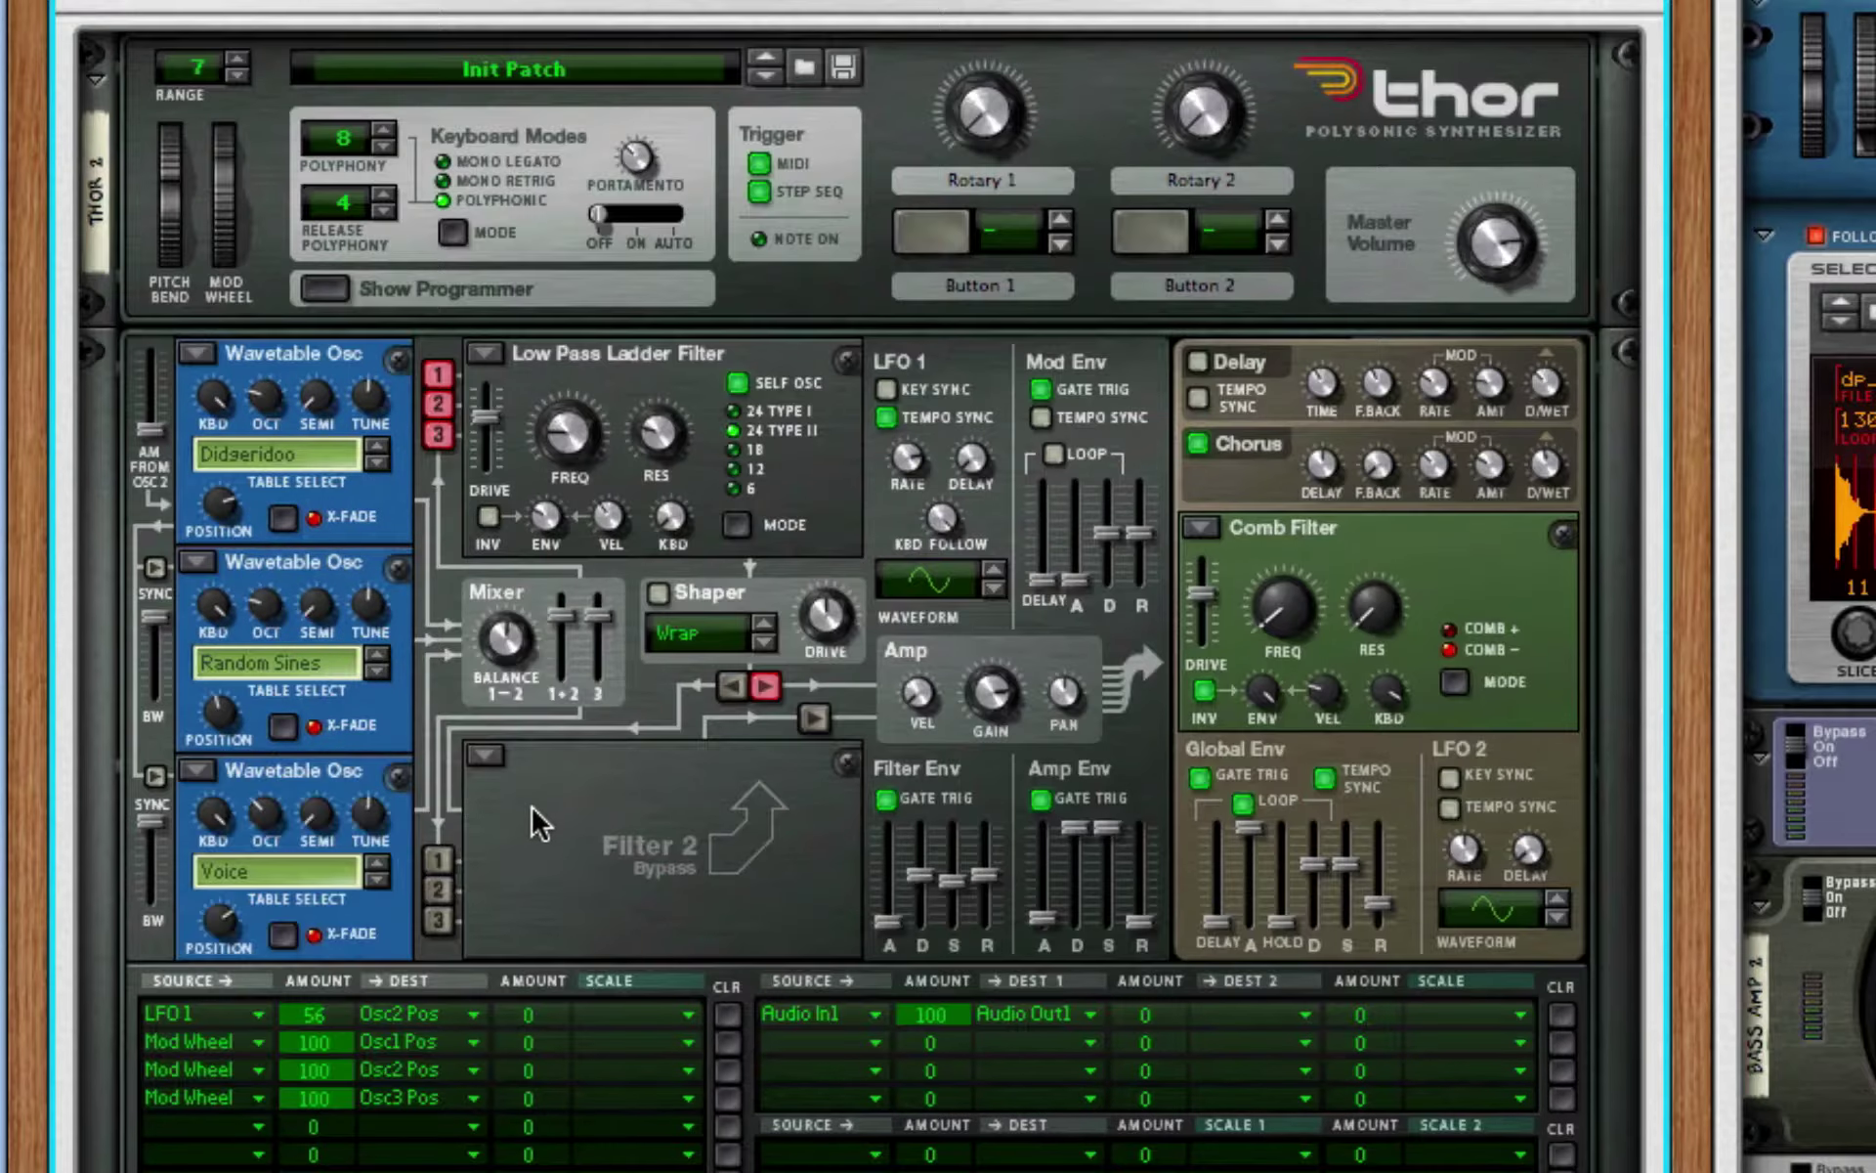
scroll(547, 762, "down", 8)
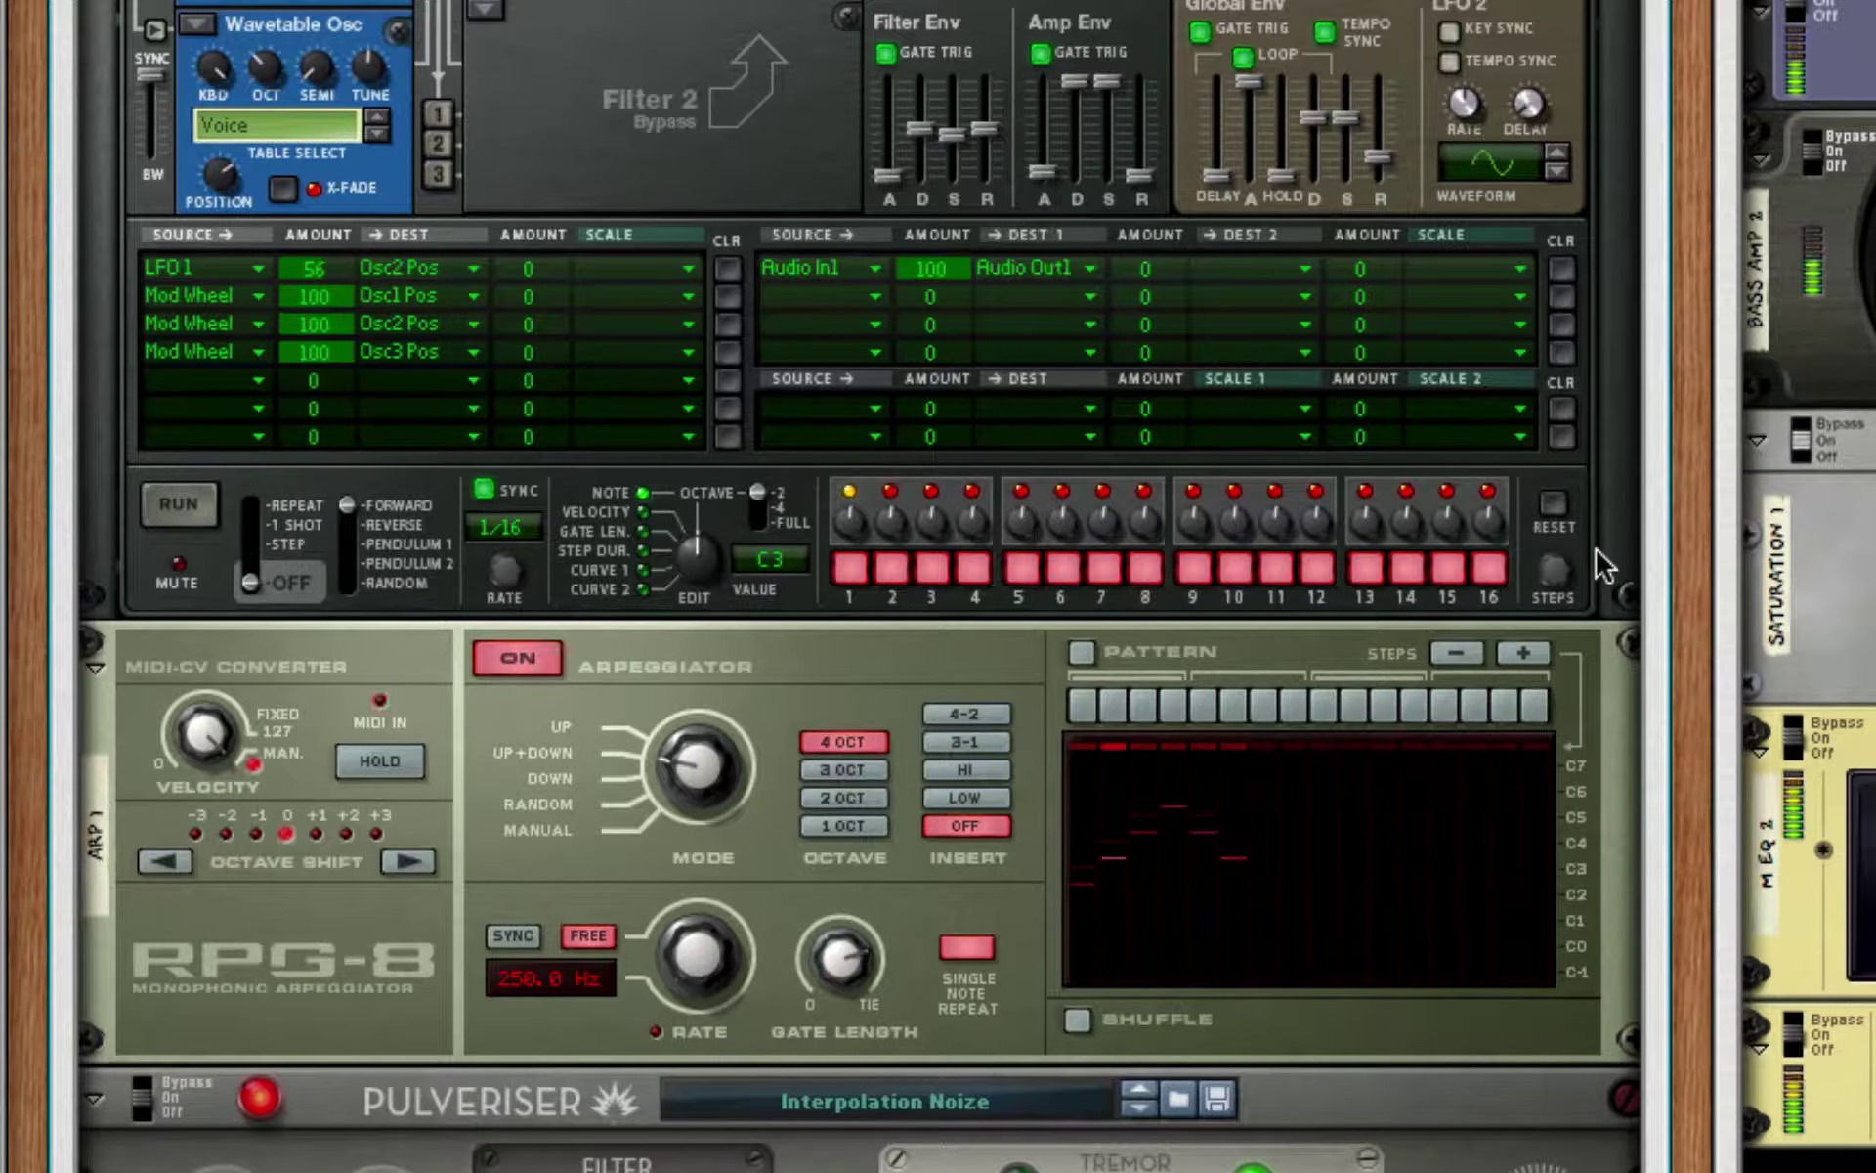
scroll(1604, 565, "down", 10)
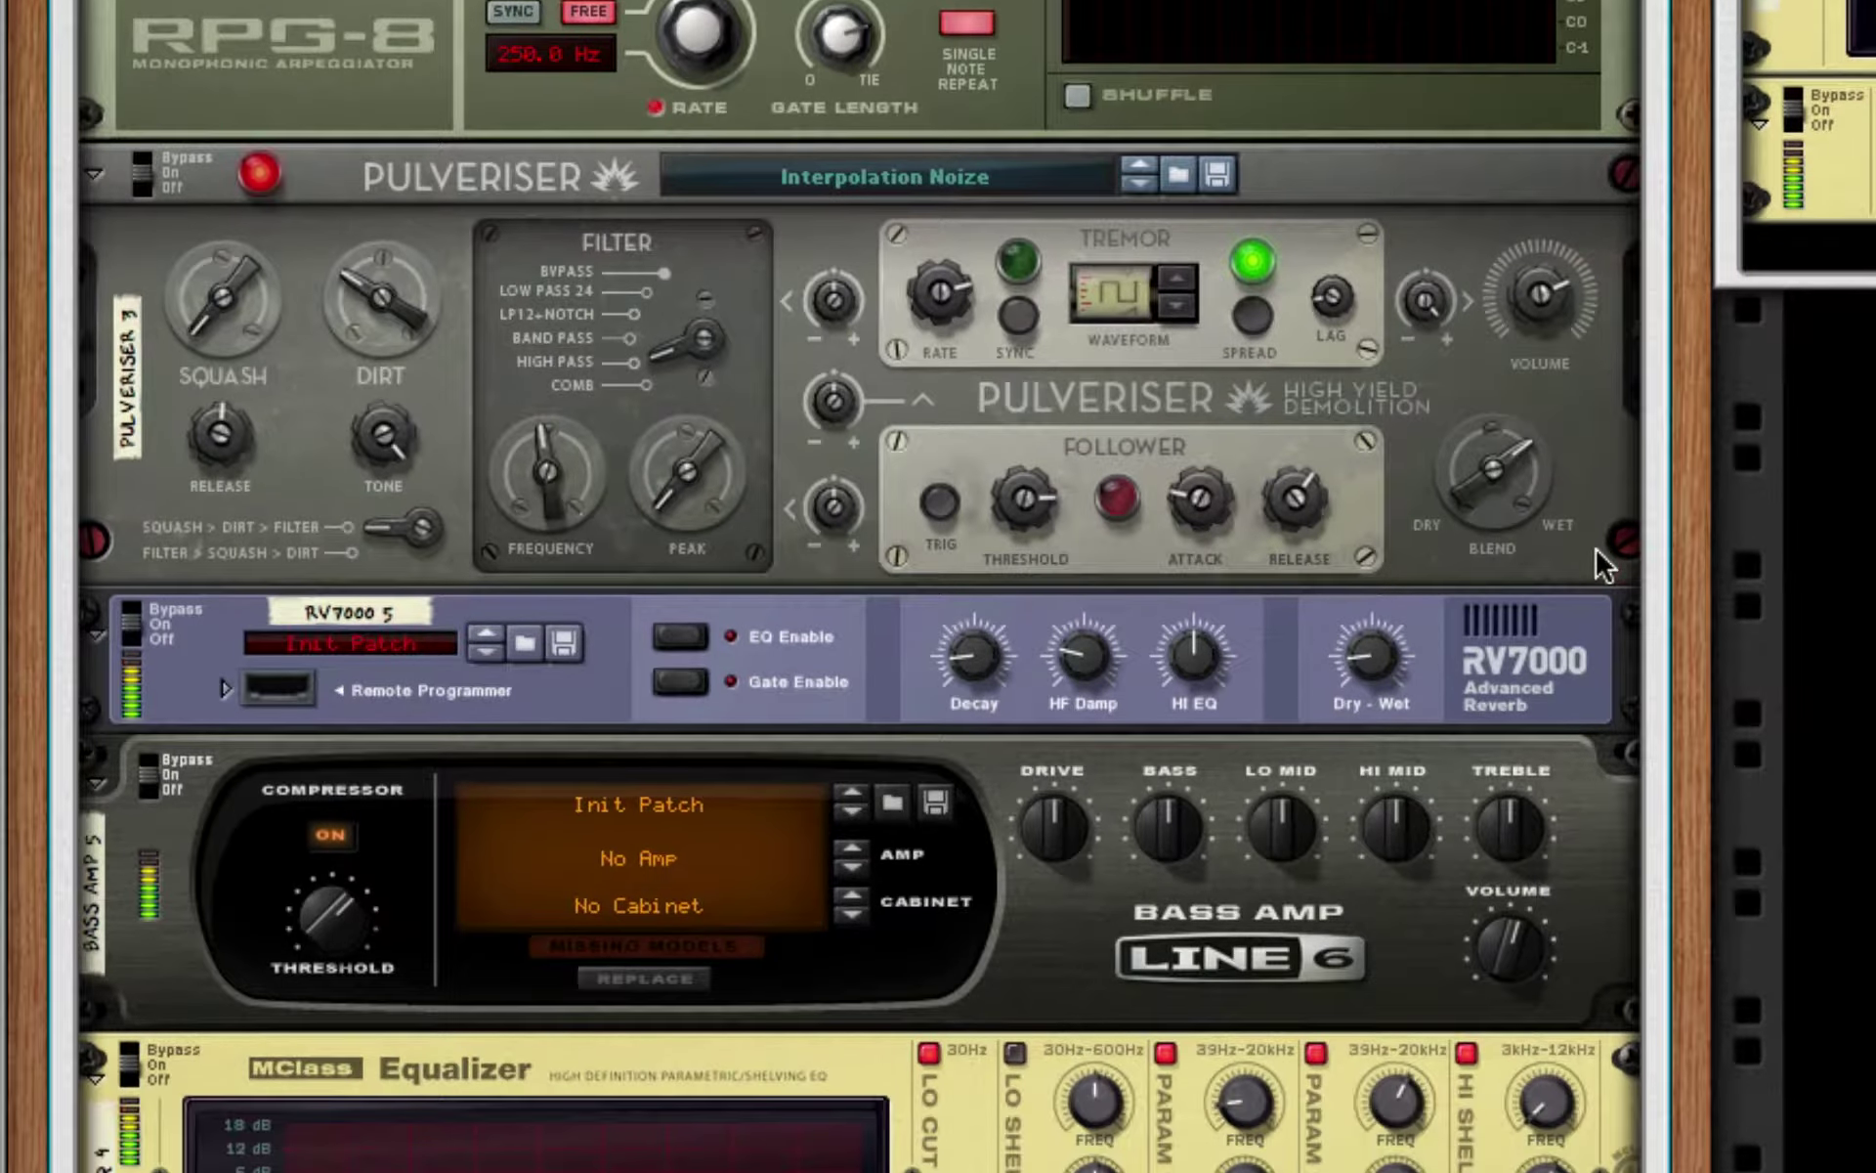
scroll(1604, 565, "down", 1)
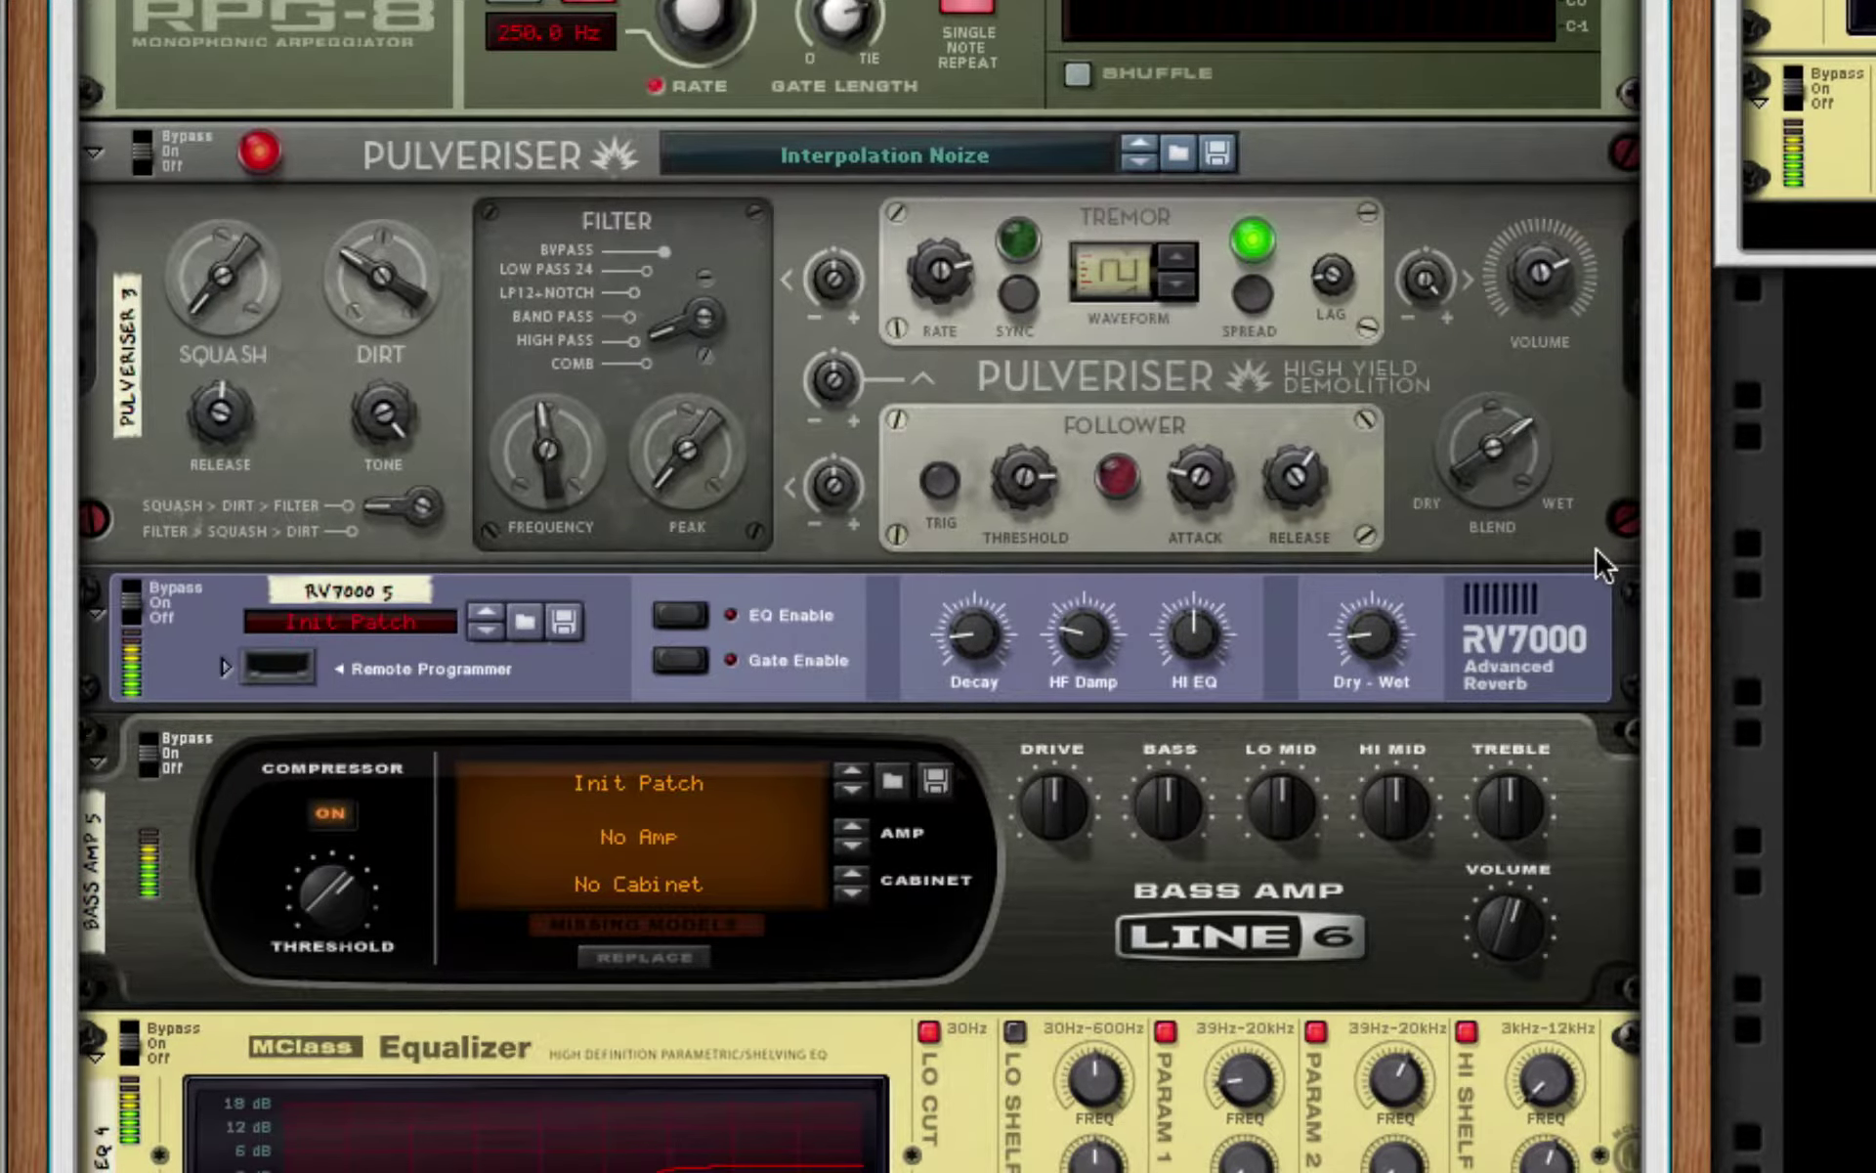
scroll(1604, 565, "down", 3)
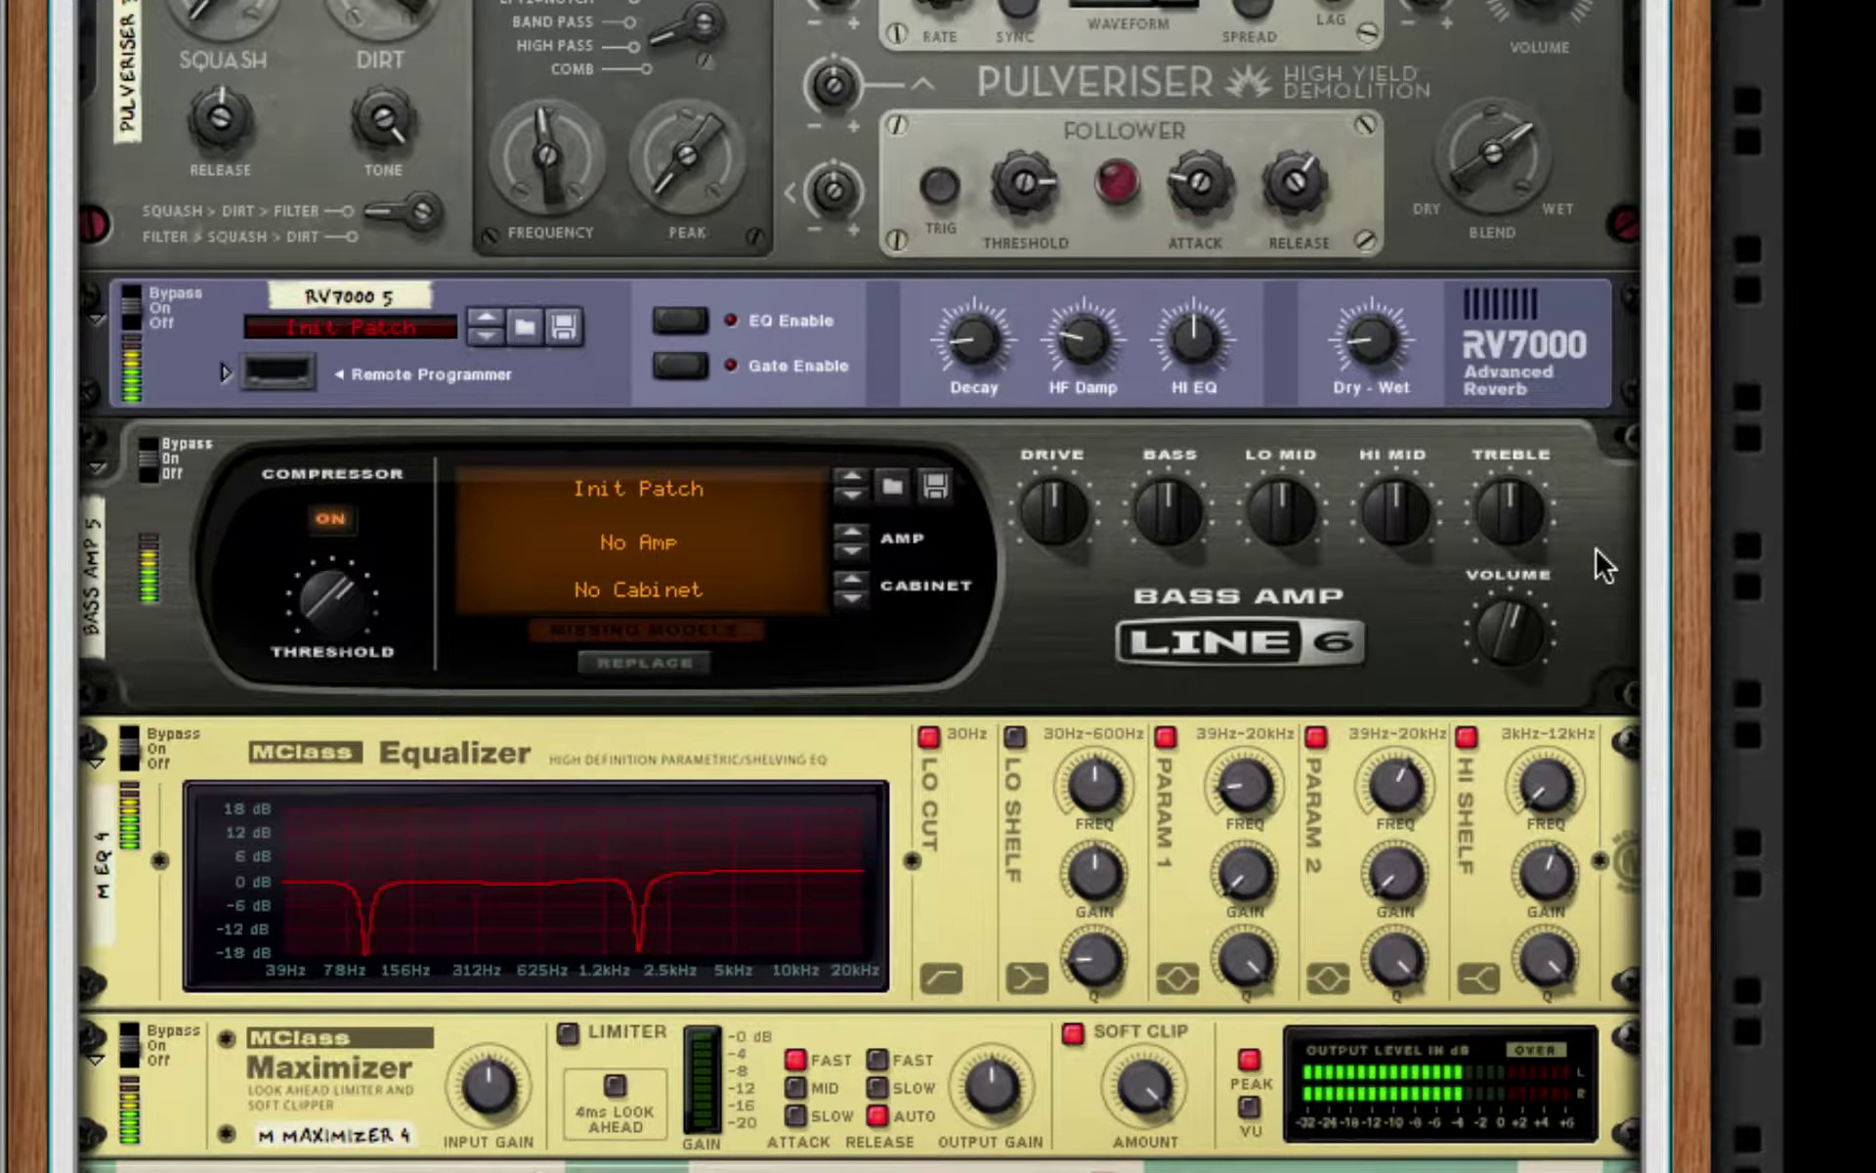
scroll(1604, 565, "up", 1)
scroll(1604, 565, "up", 3)
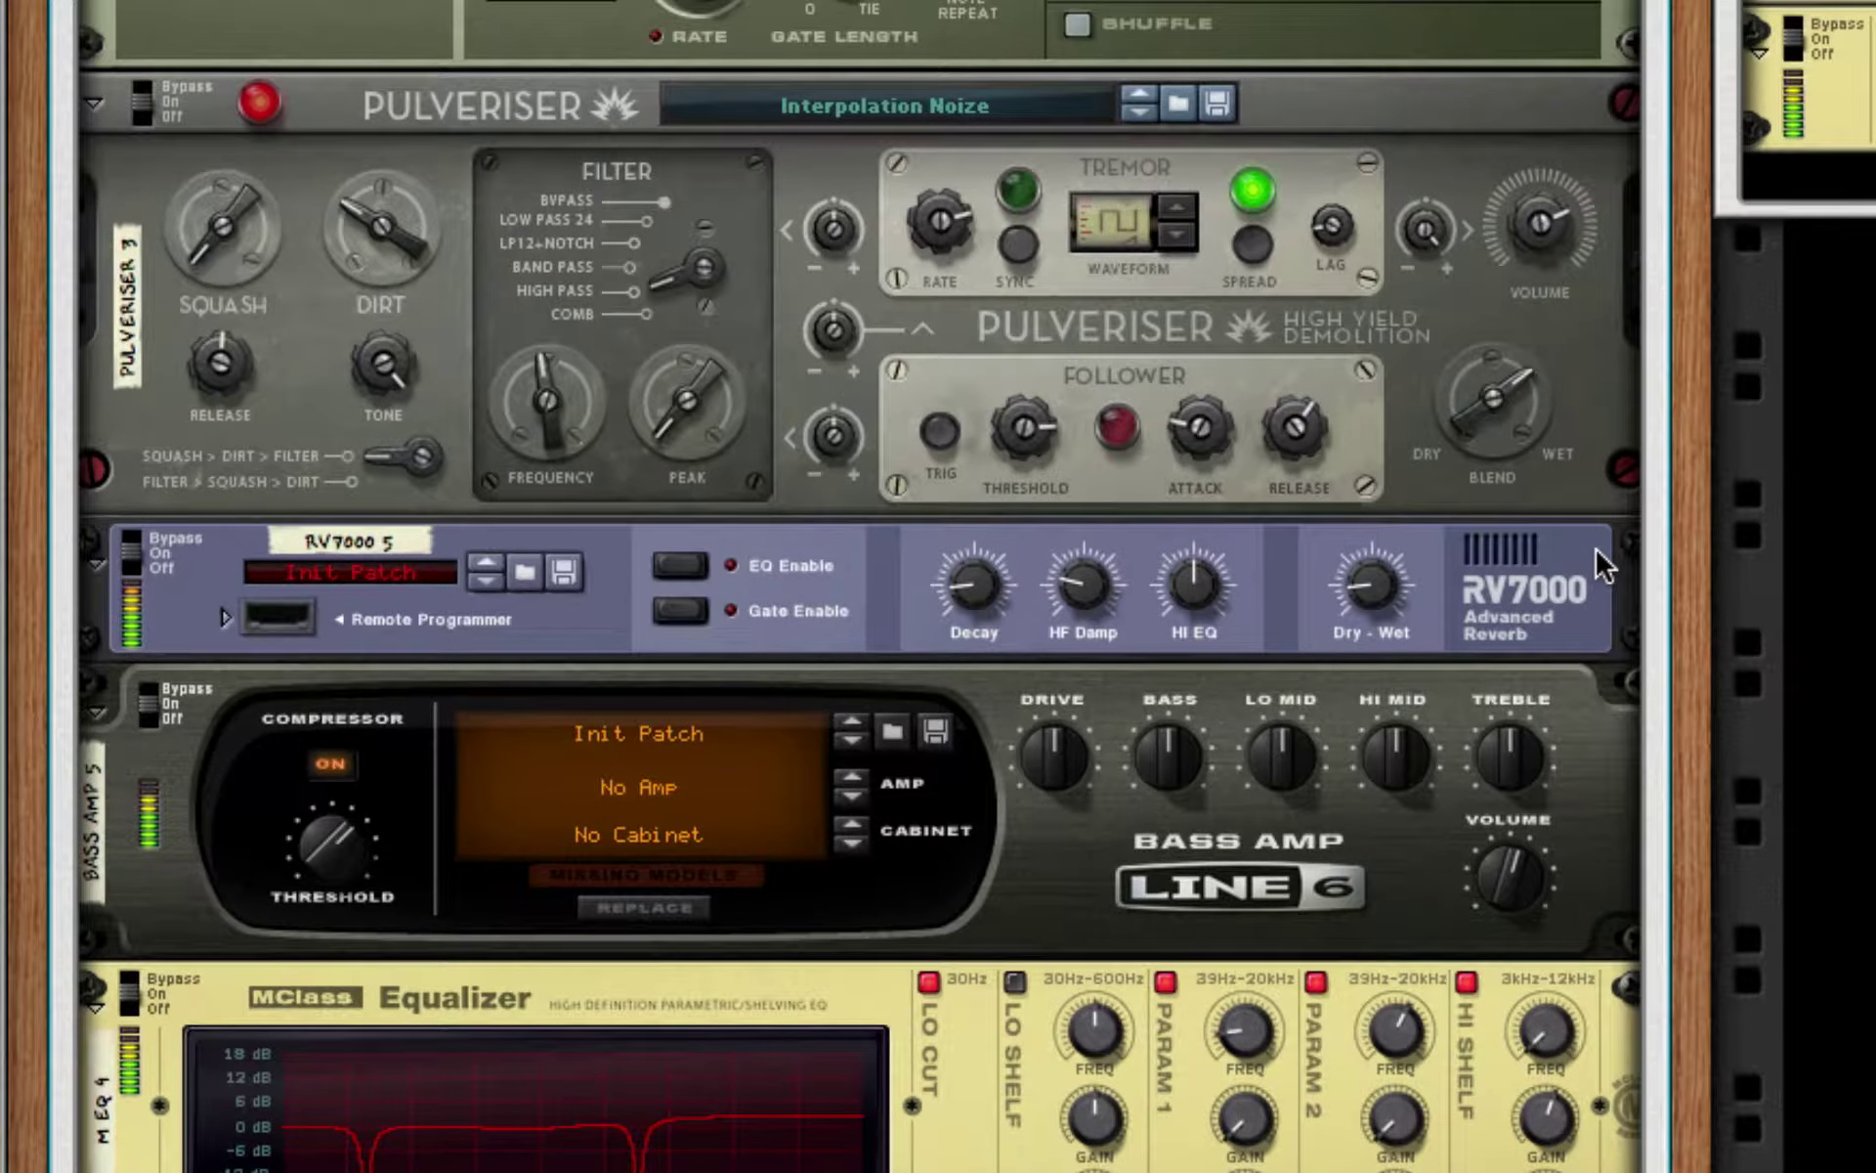
scroll(1604, 565, "up", 7)
scroll(1604, 565, "up", 10)
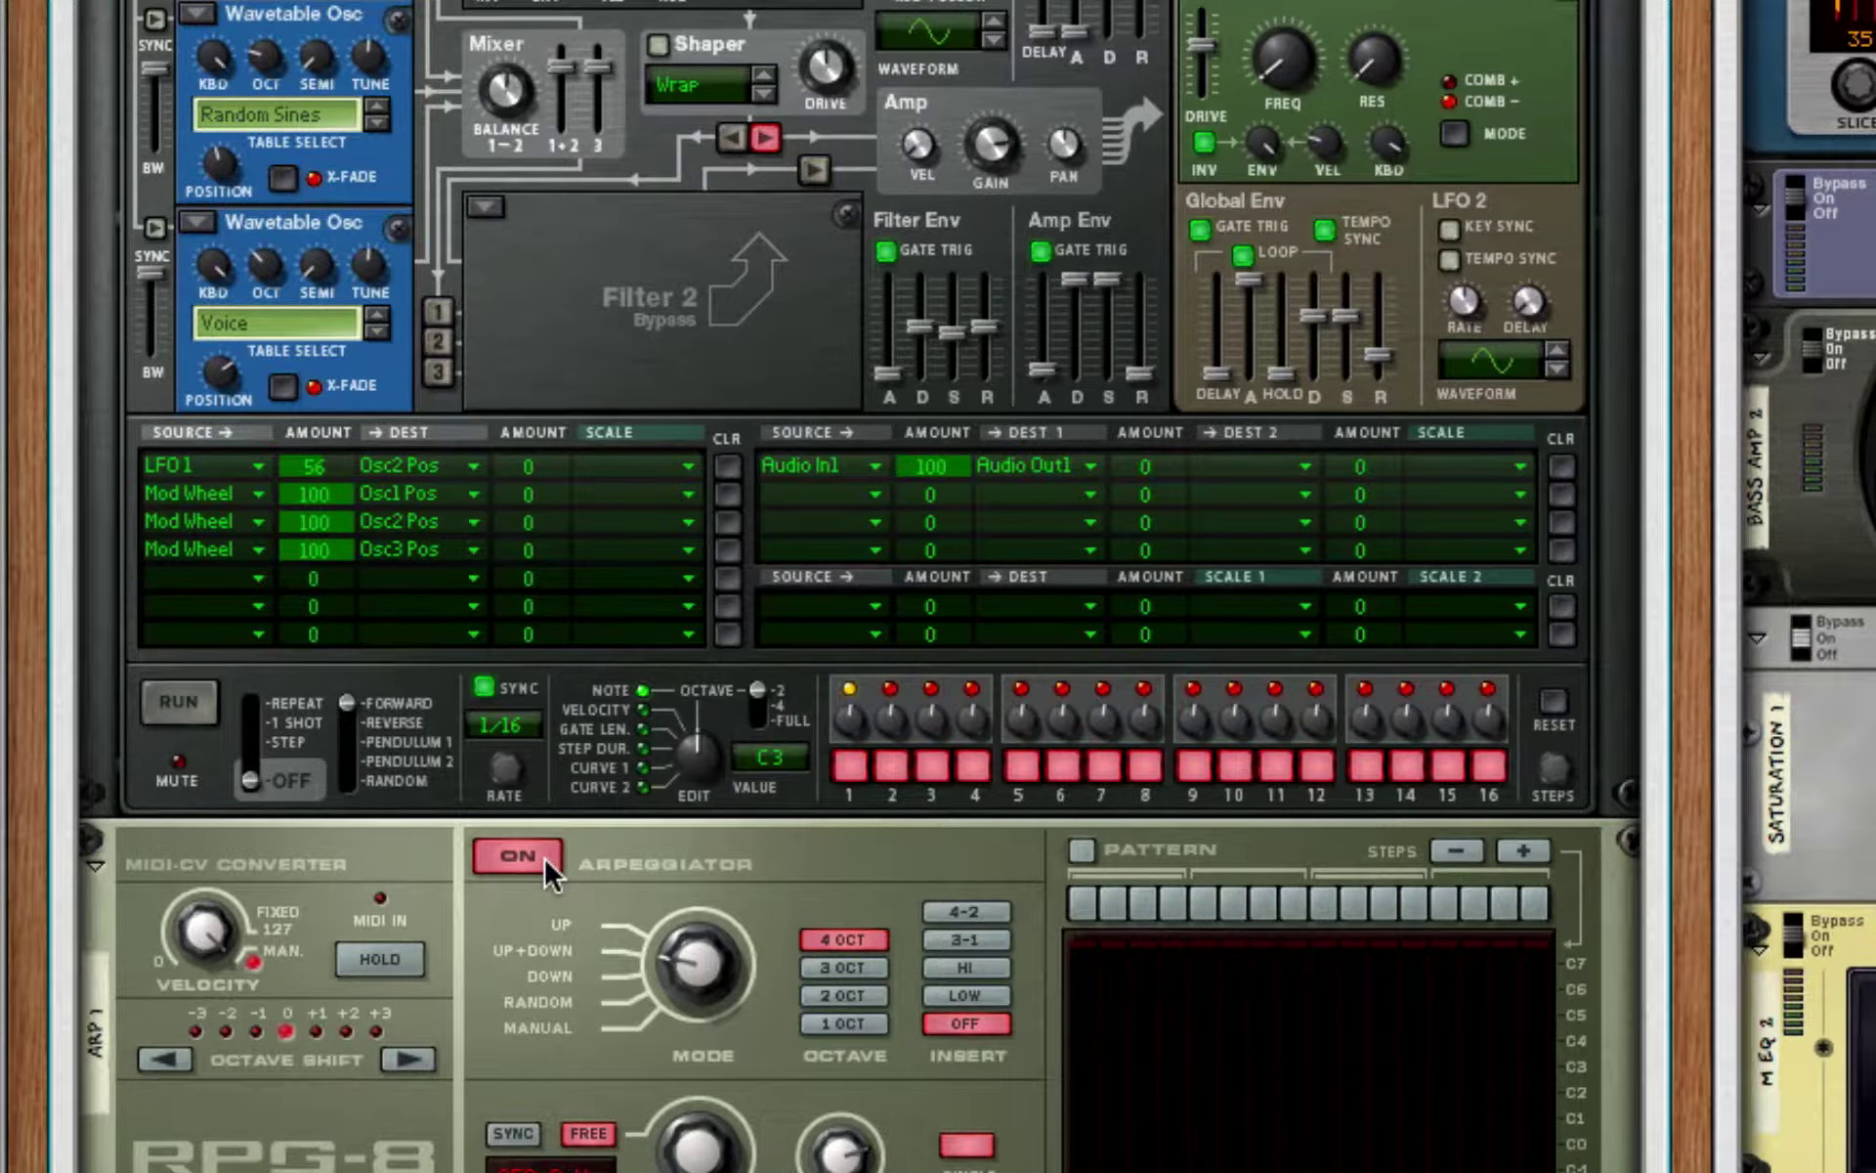
- Toggle the RPG-8 arpeggiator off and on to compare the synth alone with the pattern
left_click(518, 856)
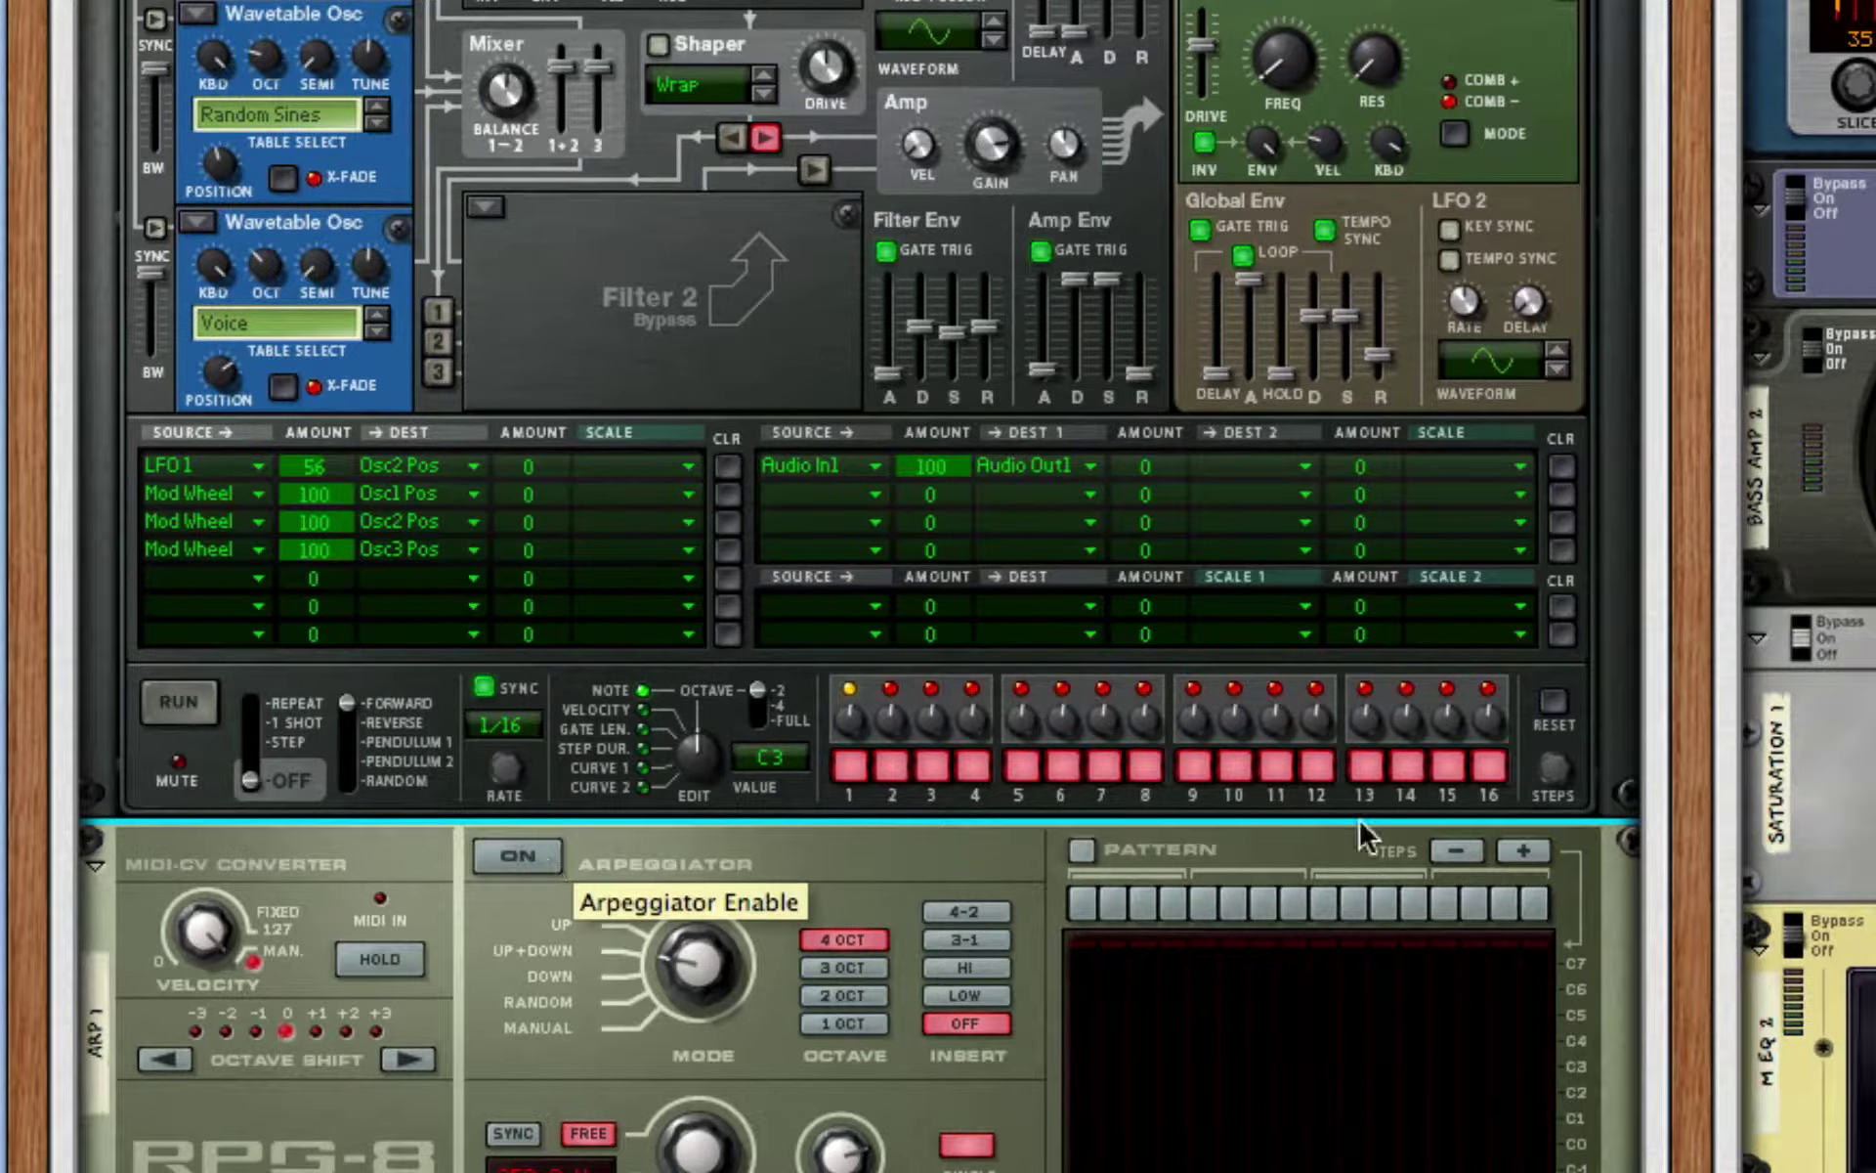
scroll(860, 587, "down", 4)
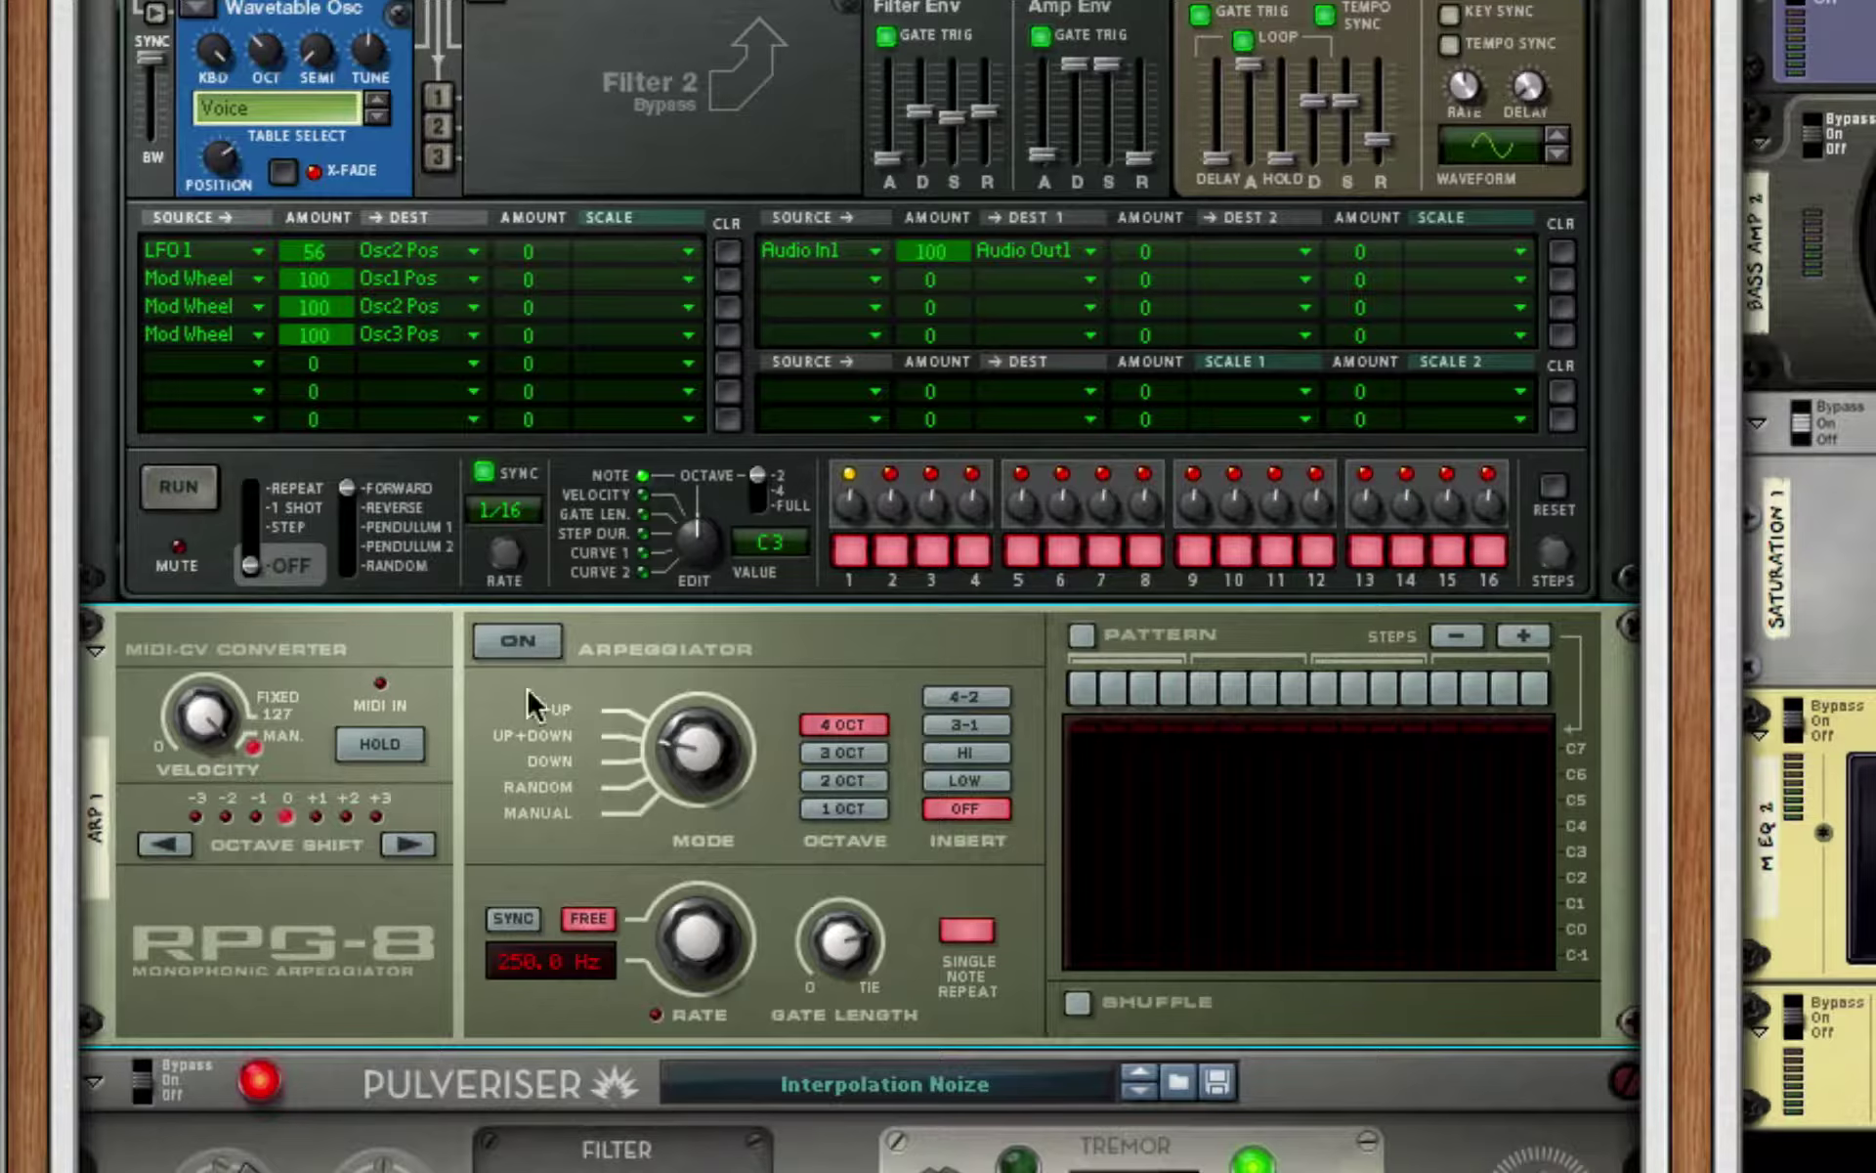
left_click(489, 637)
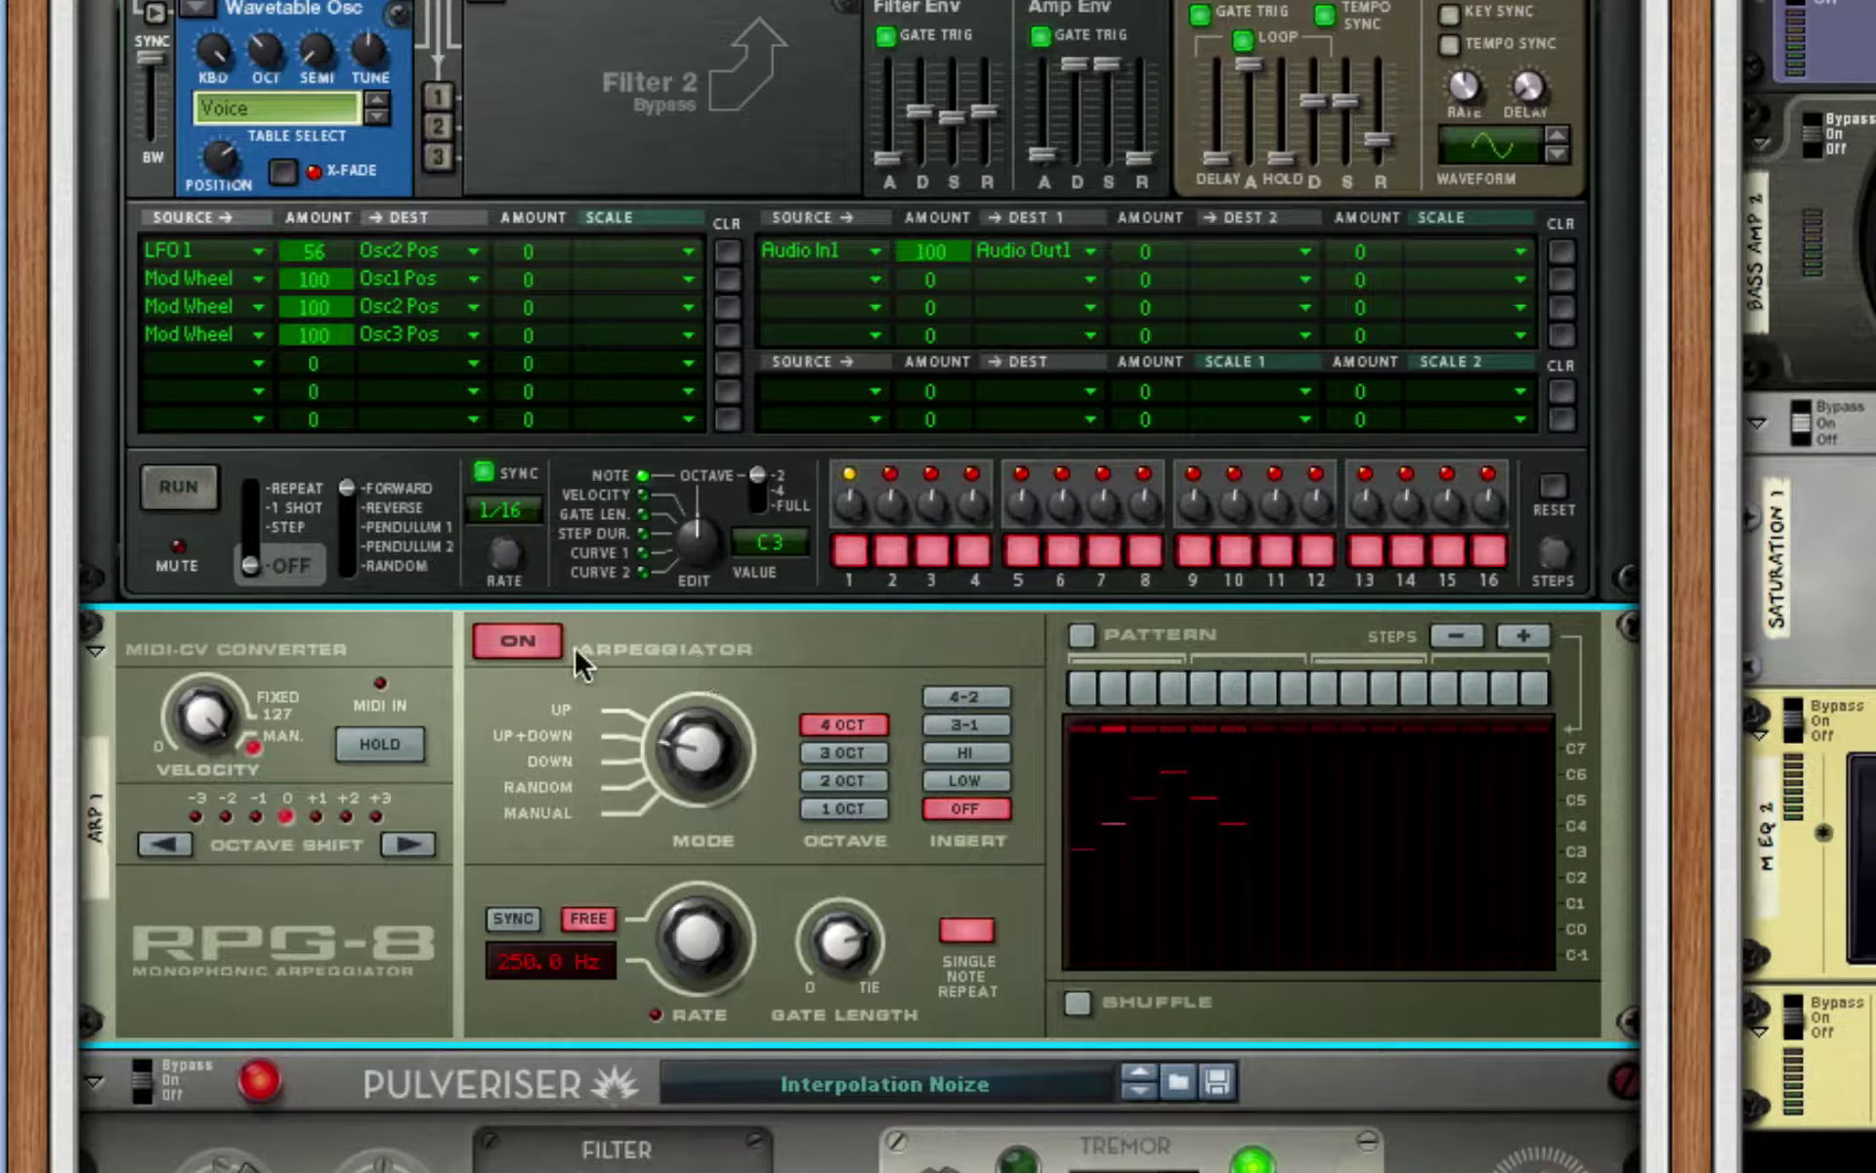
left_click(534, 641)
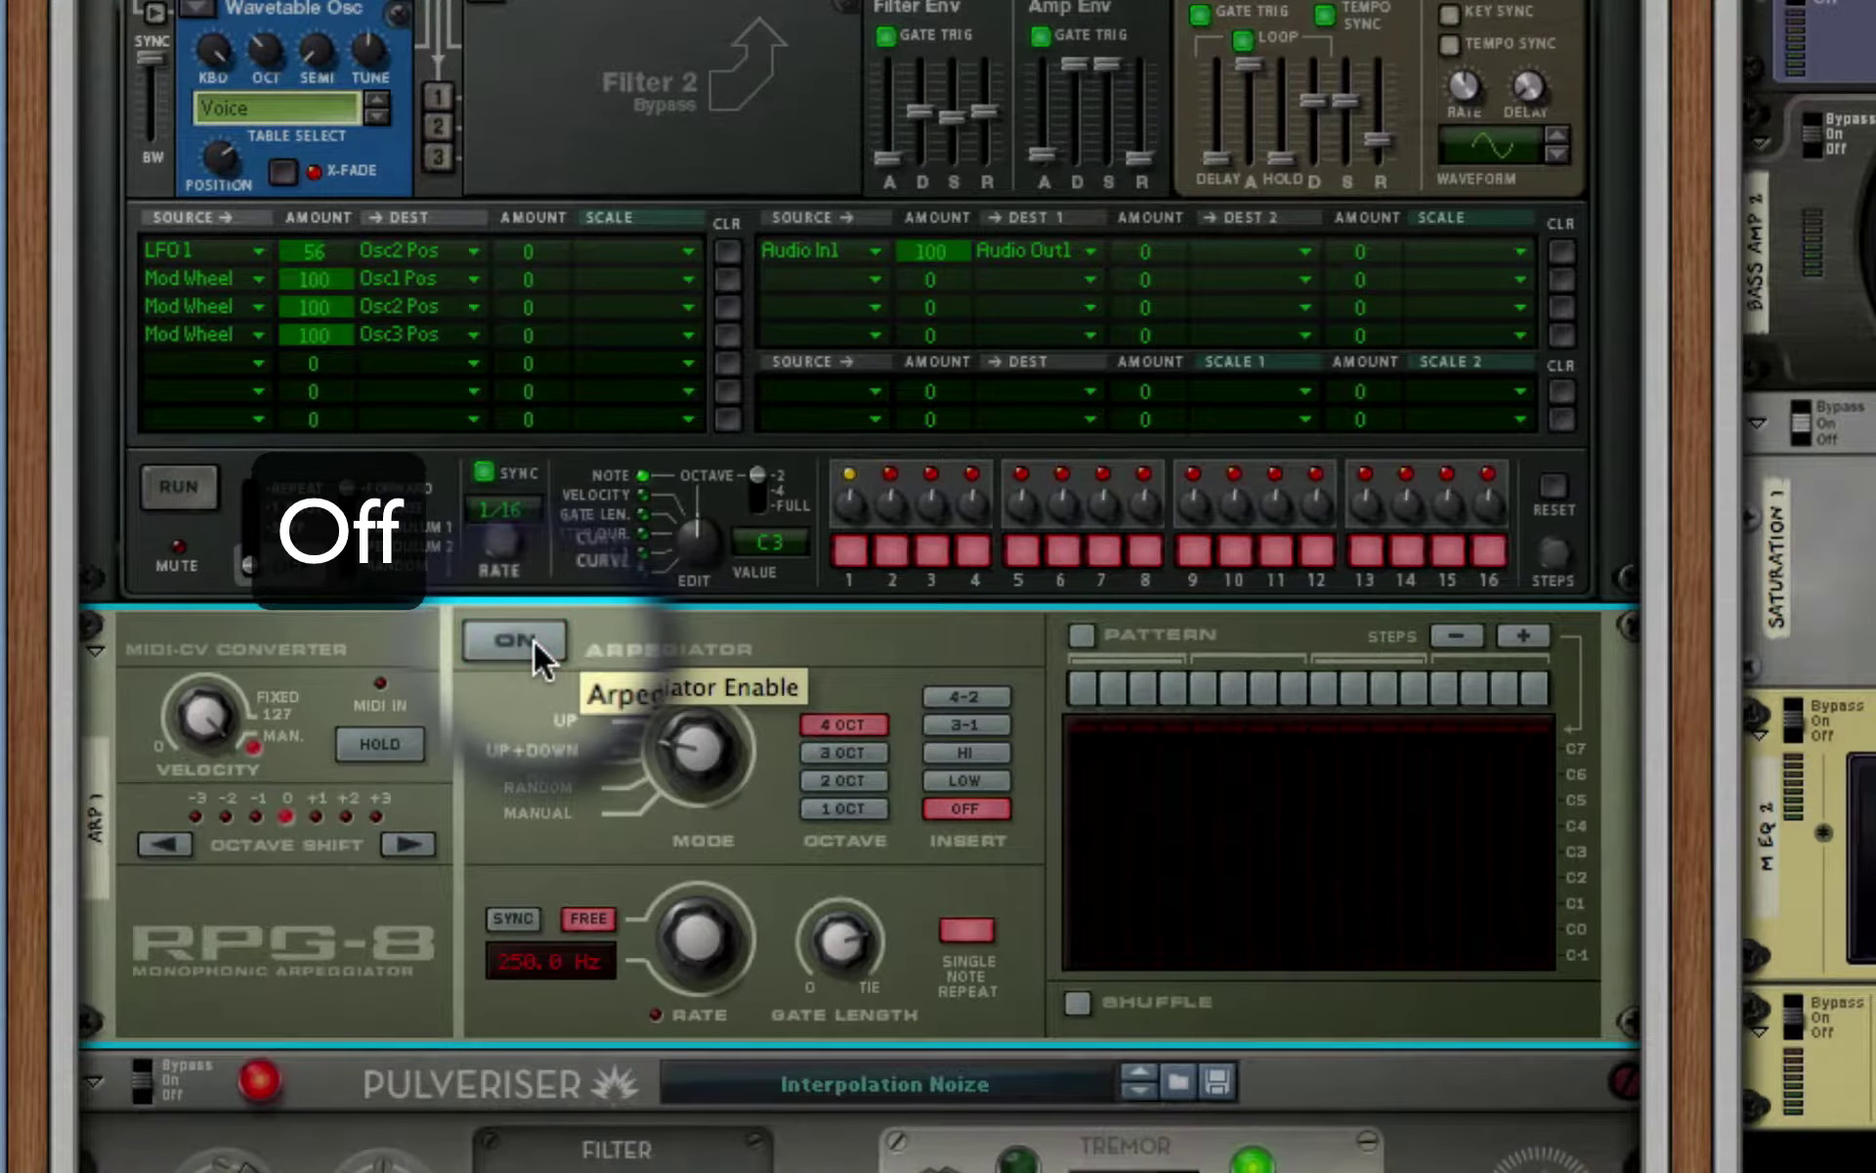
left_click(532, 639)
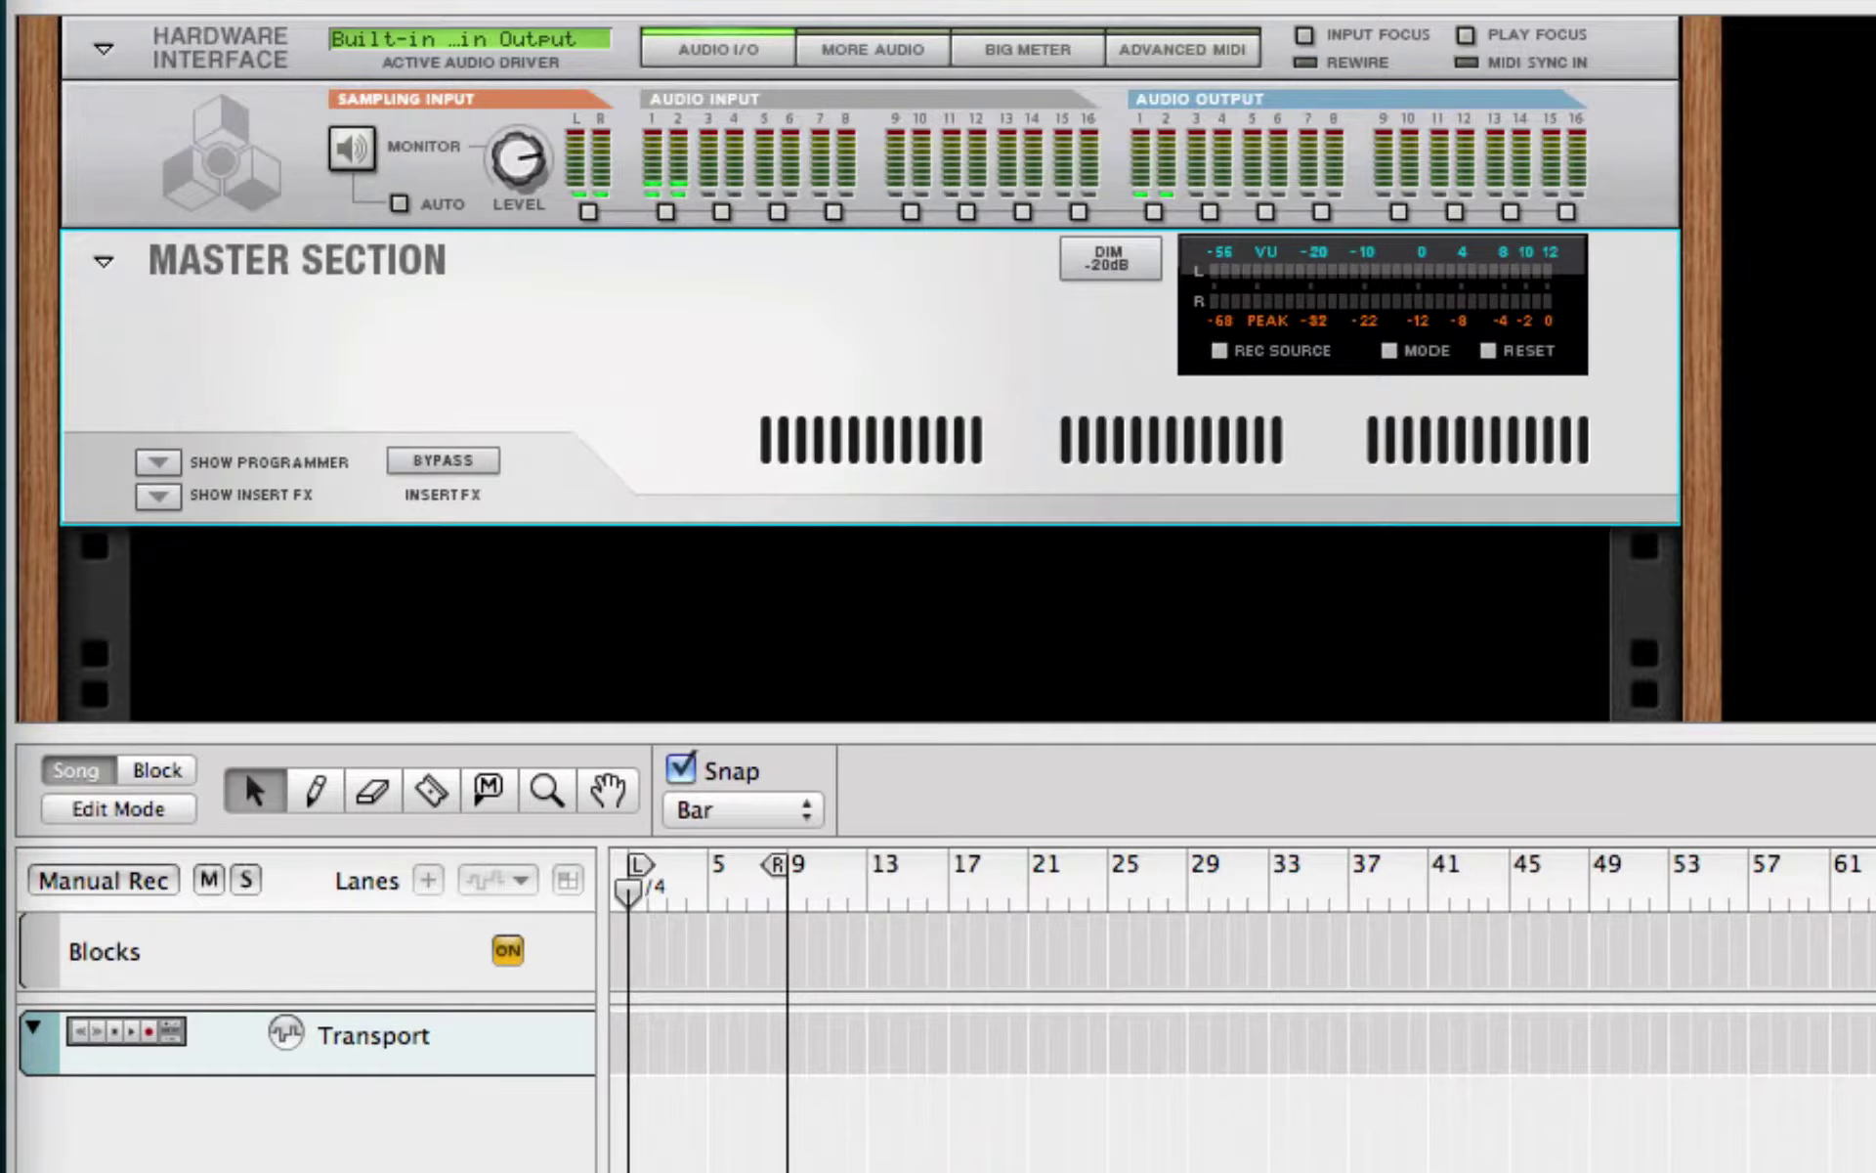
scroll(860, 361, "down", 3)
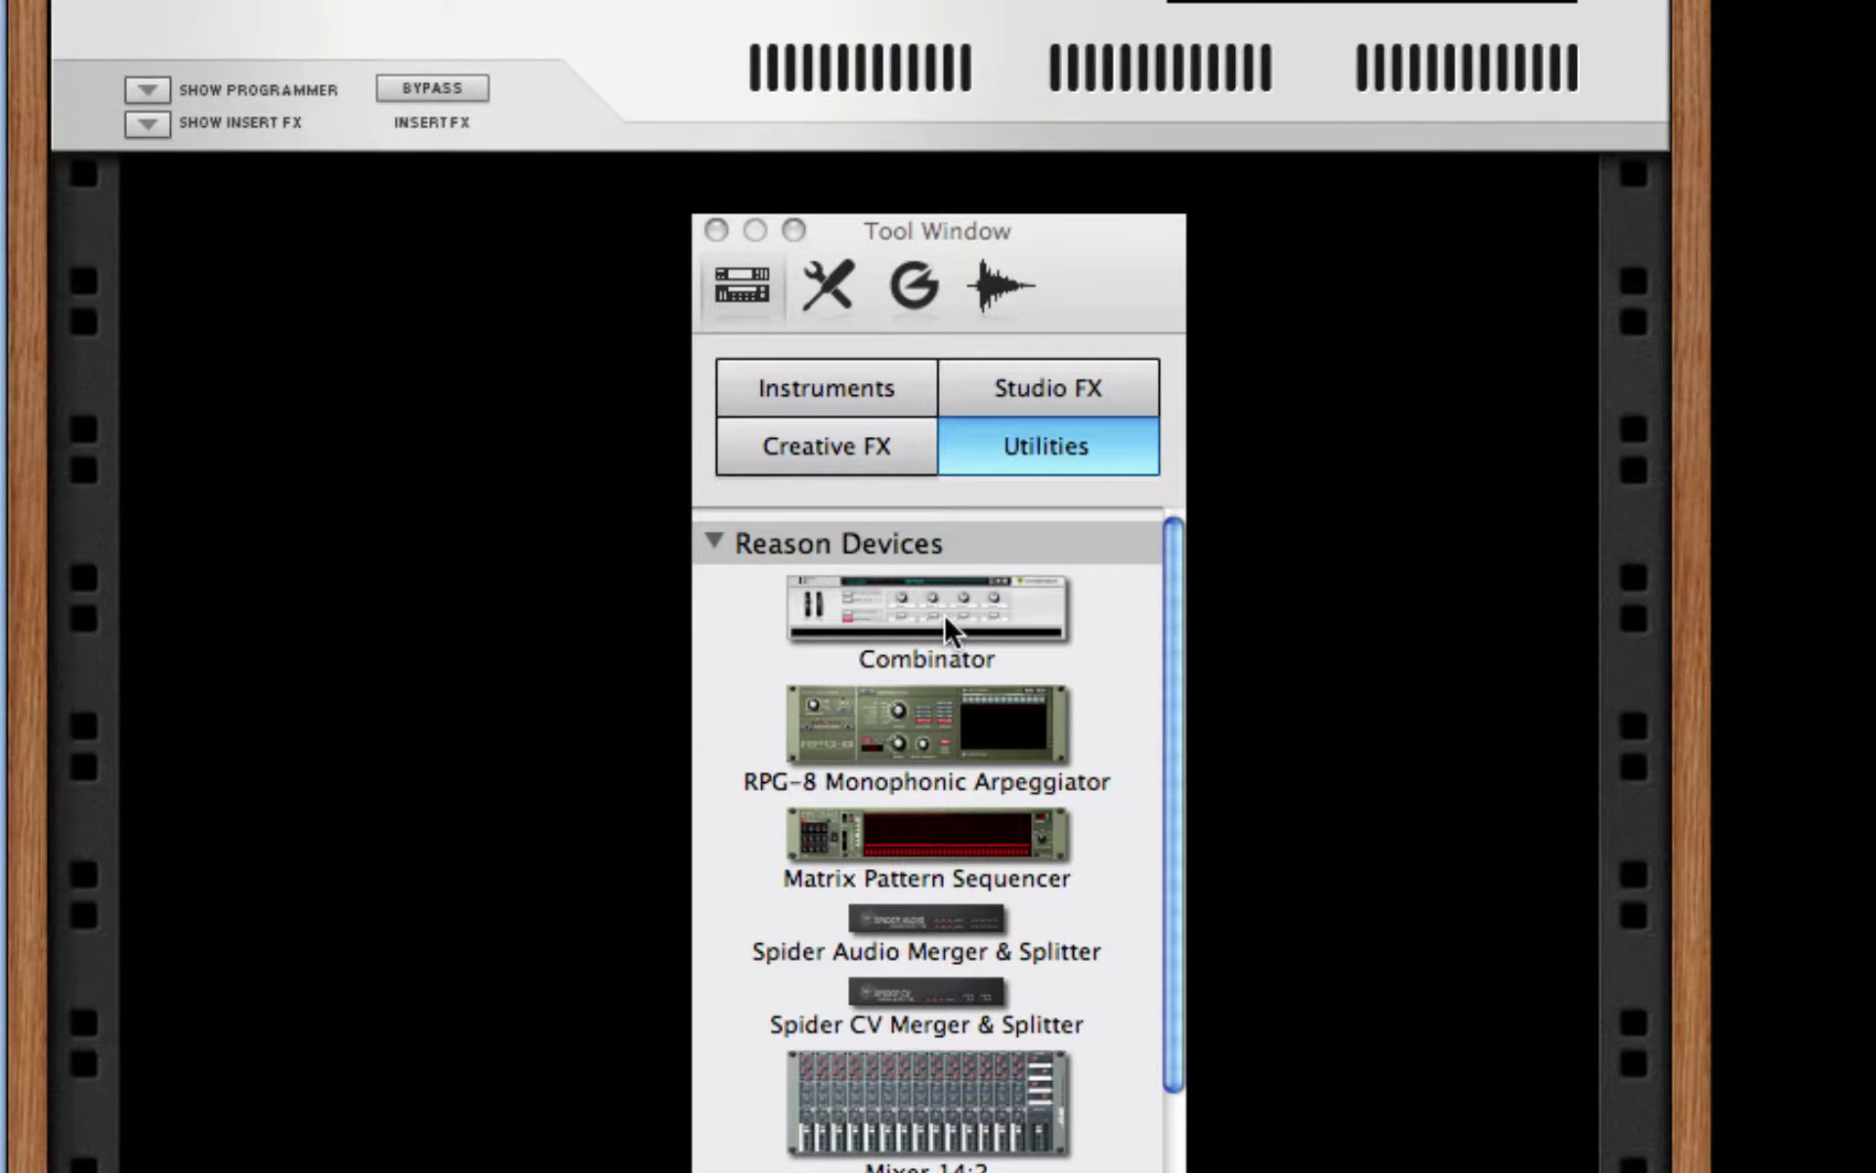
- Add Combinator 1 to the empty rack, load a Thor Init Patch into it, and show Thor's programmer
left_click_drag(936, 616, 529, 132)
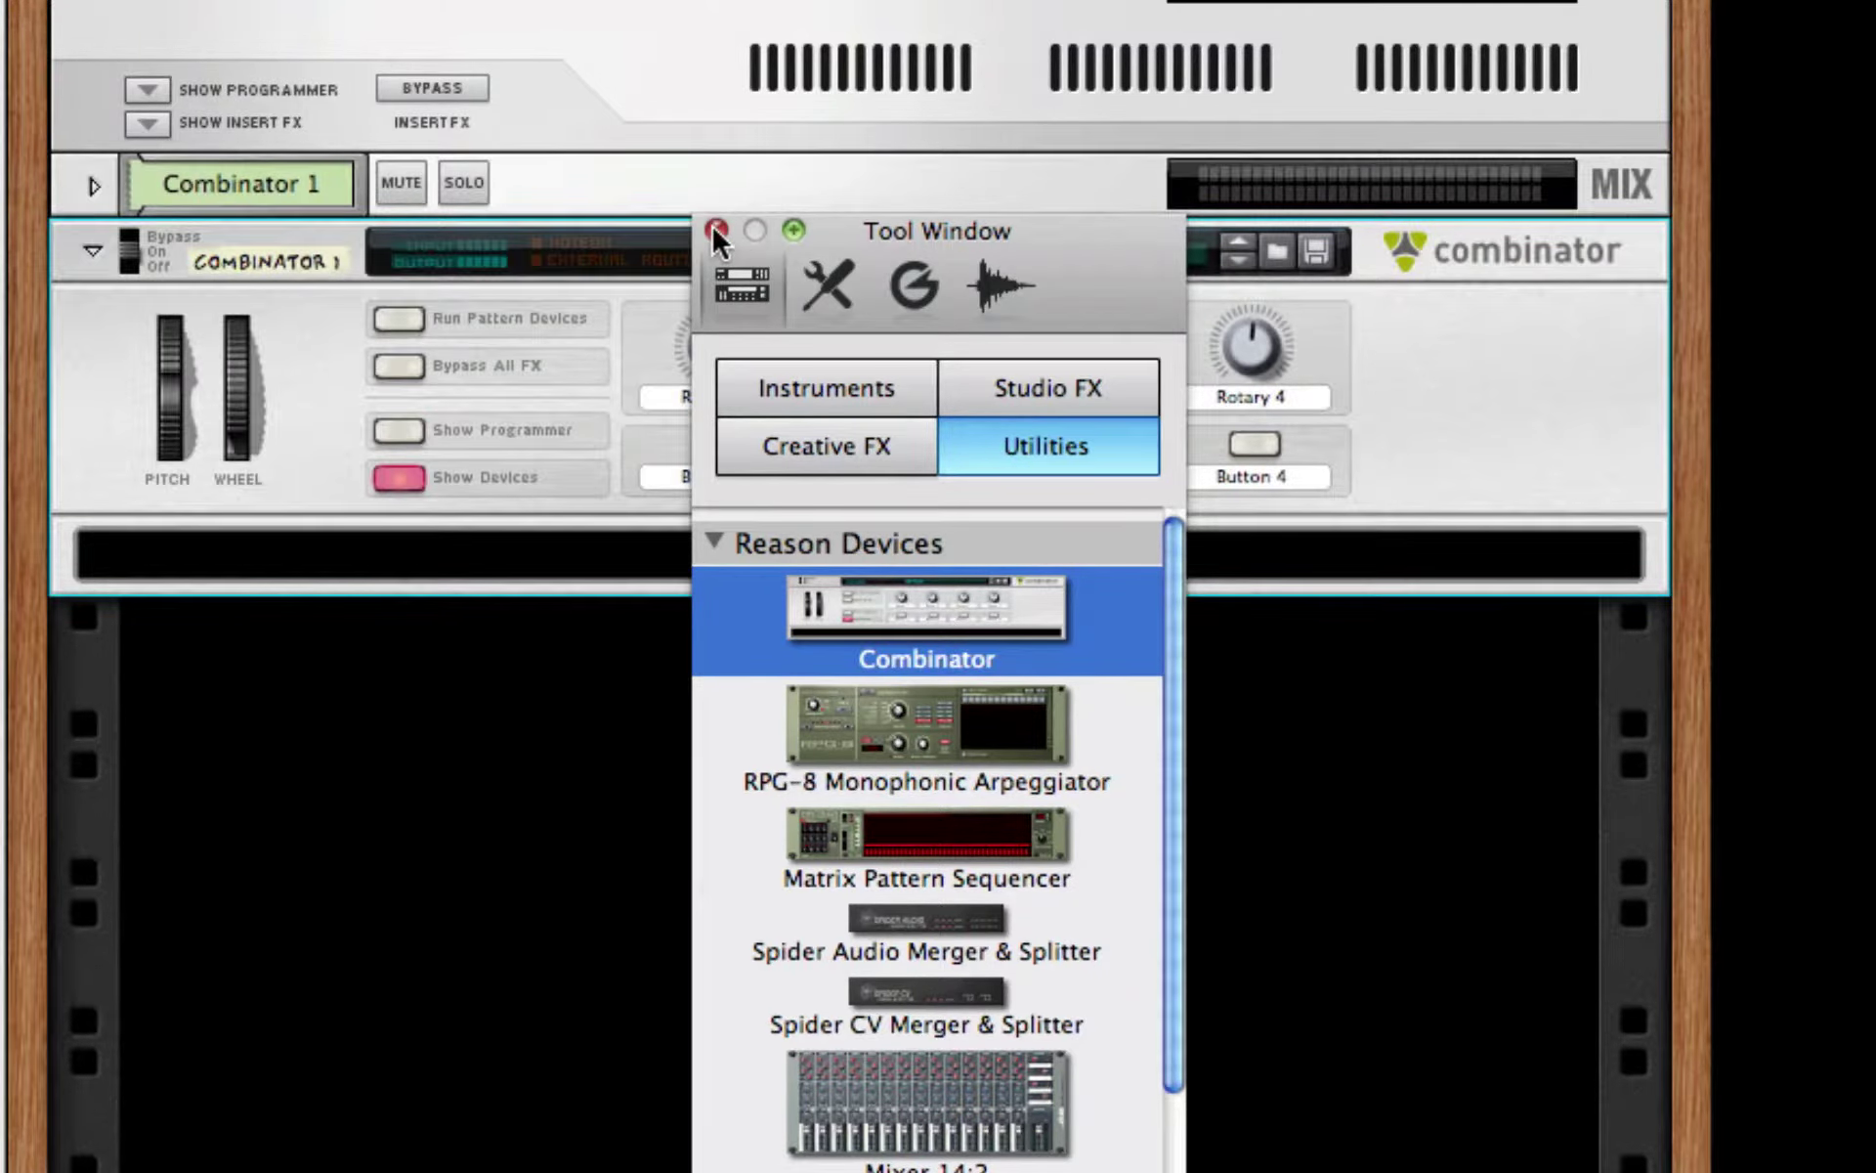
left_click(715, 228)
right_click(750, 558)
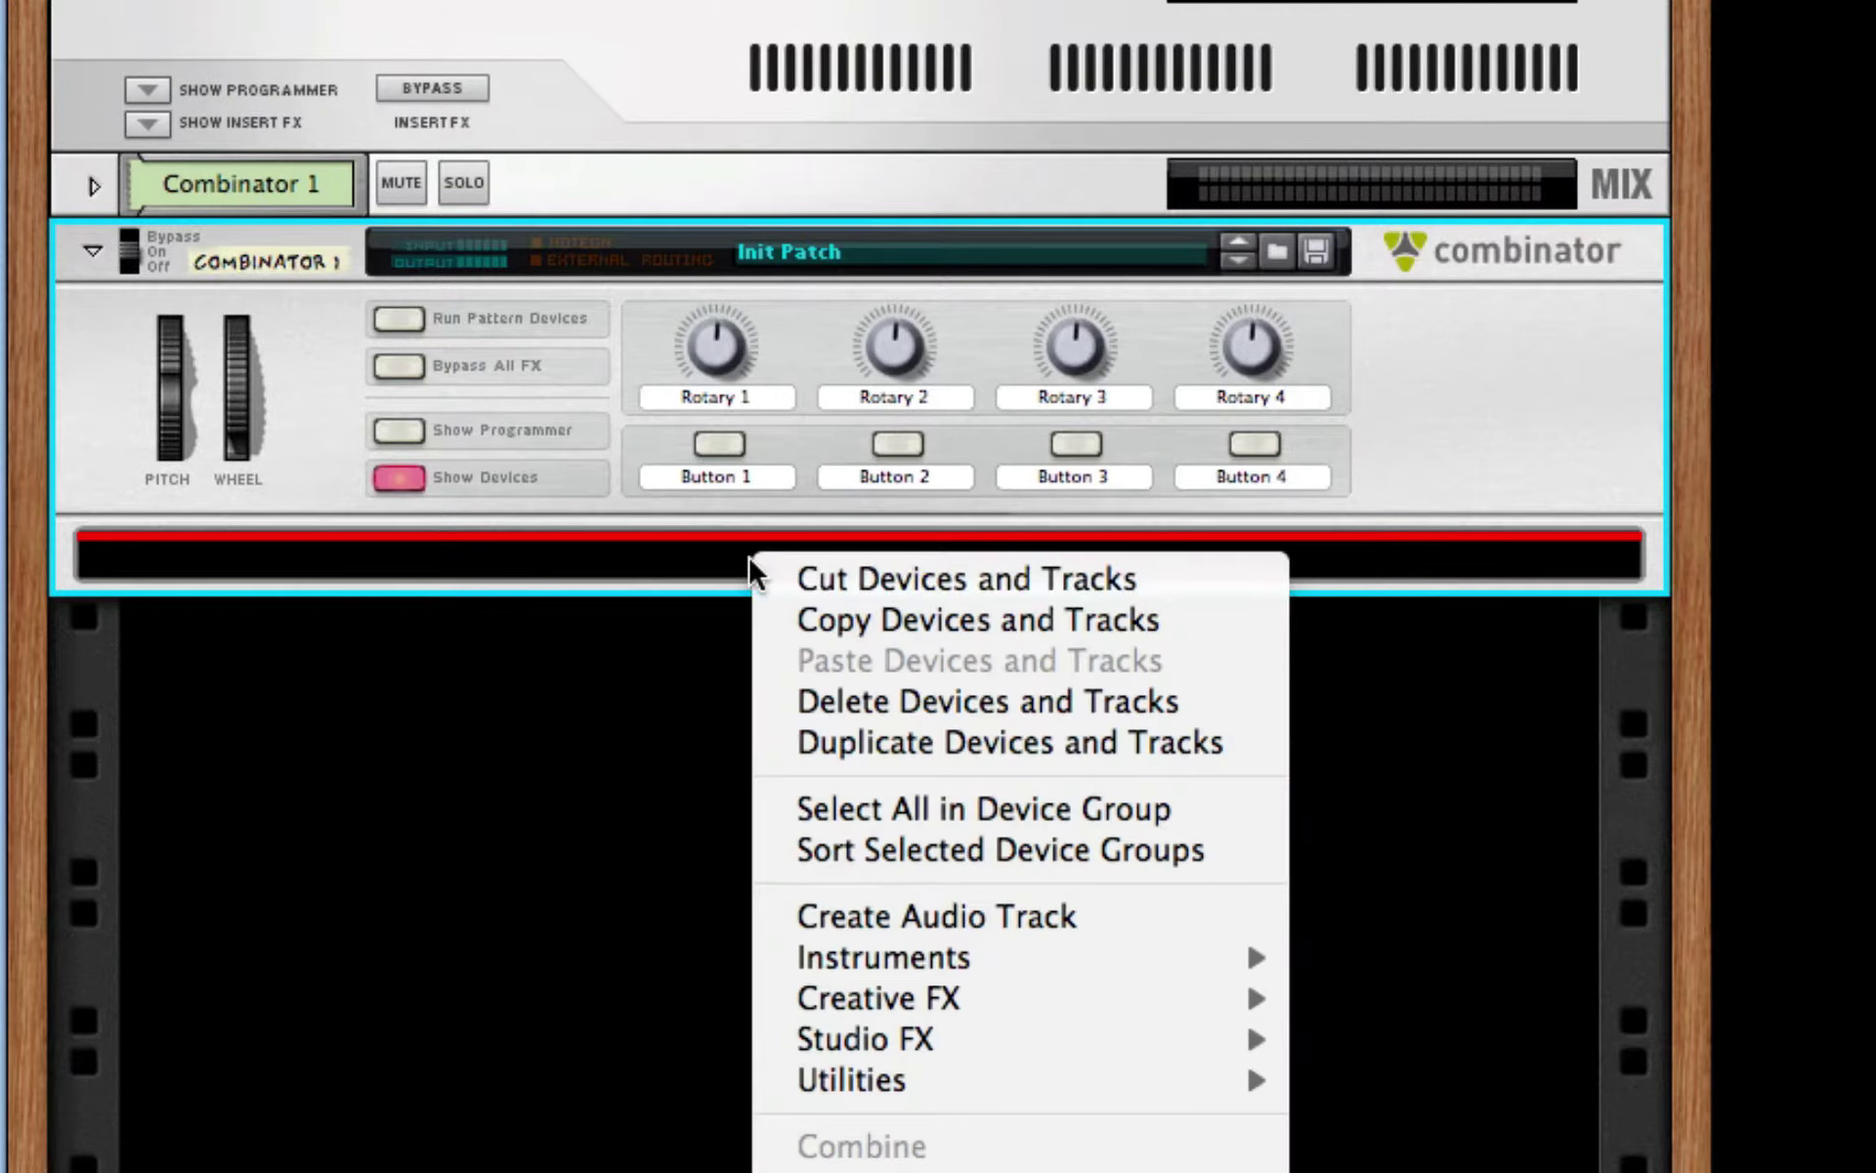
mouse_move(1114, 957)
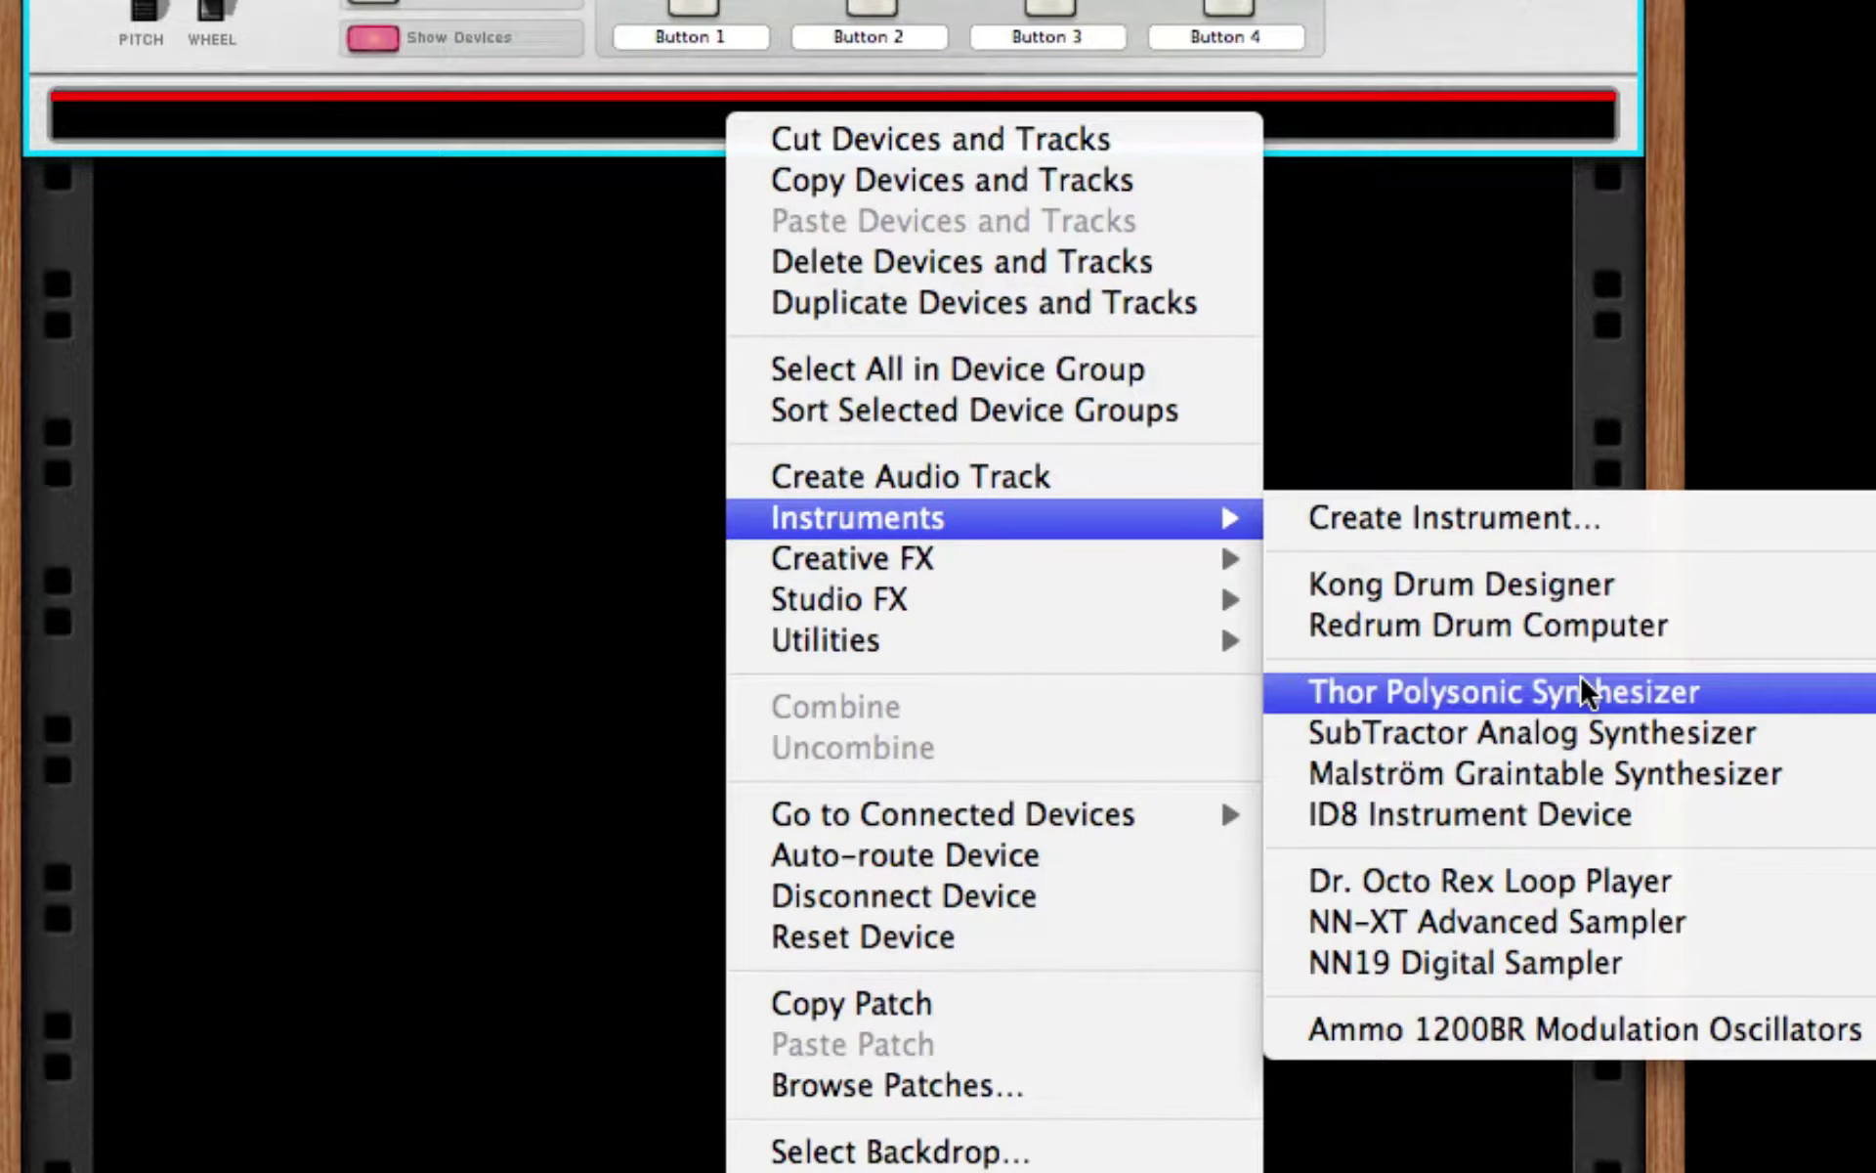
left_click(1580, 677)
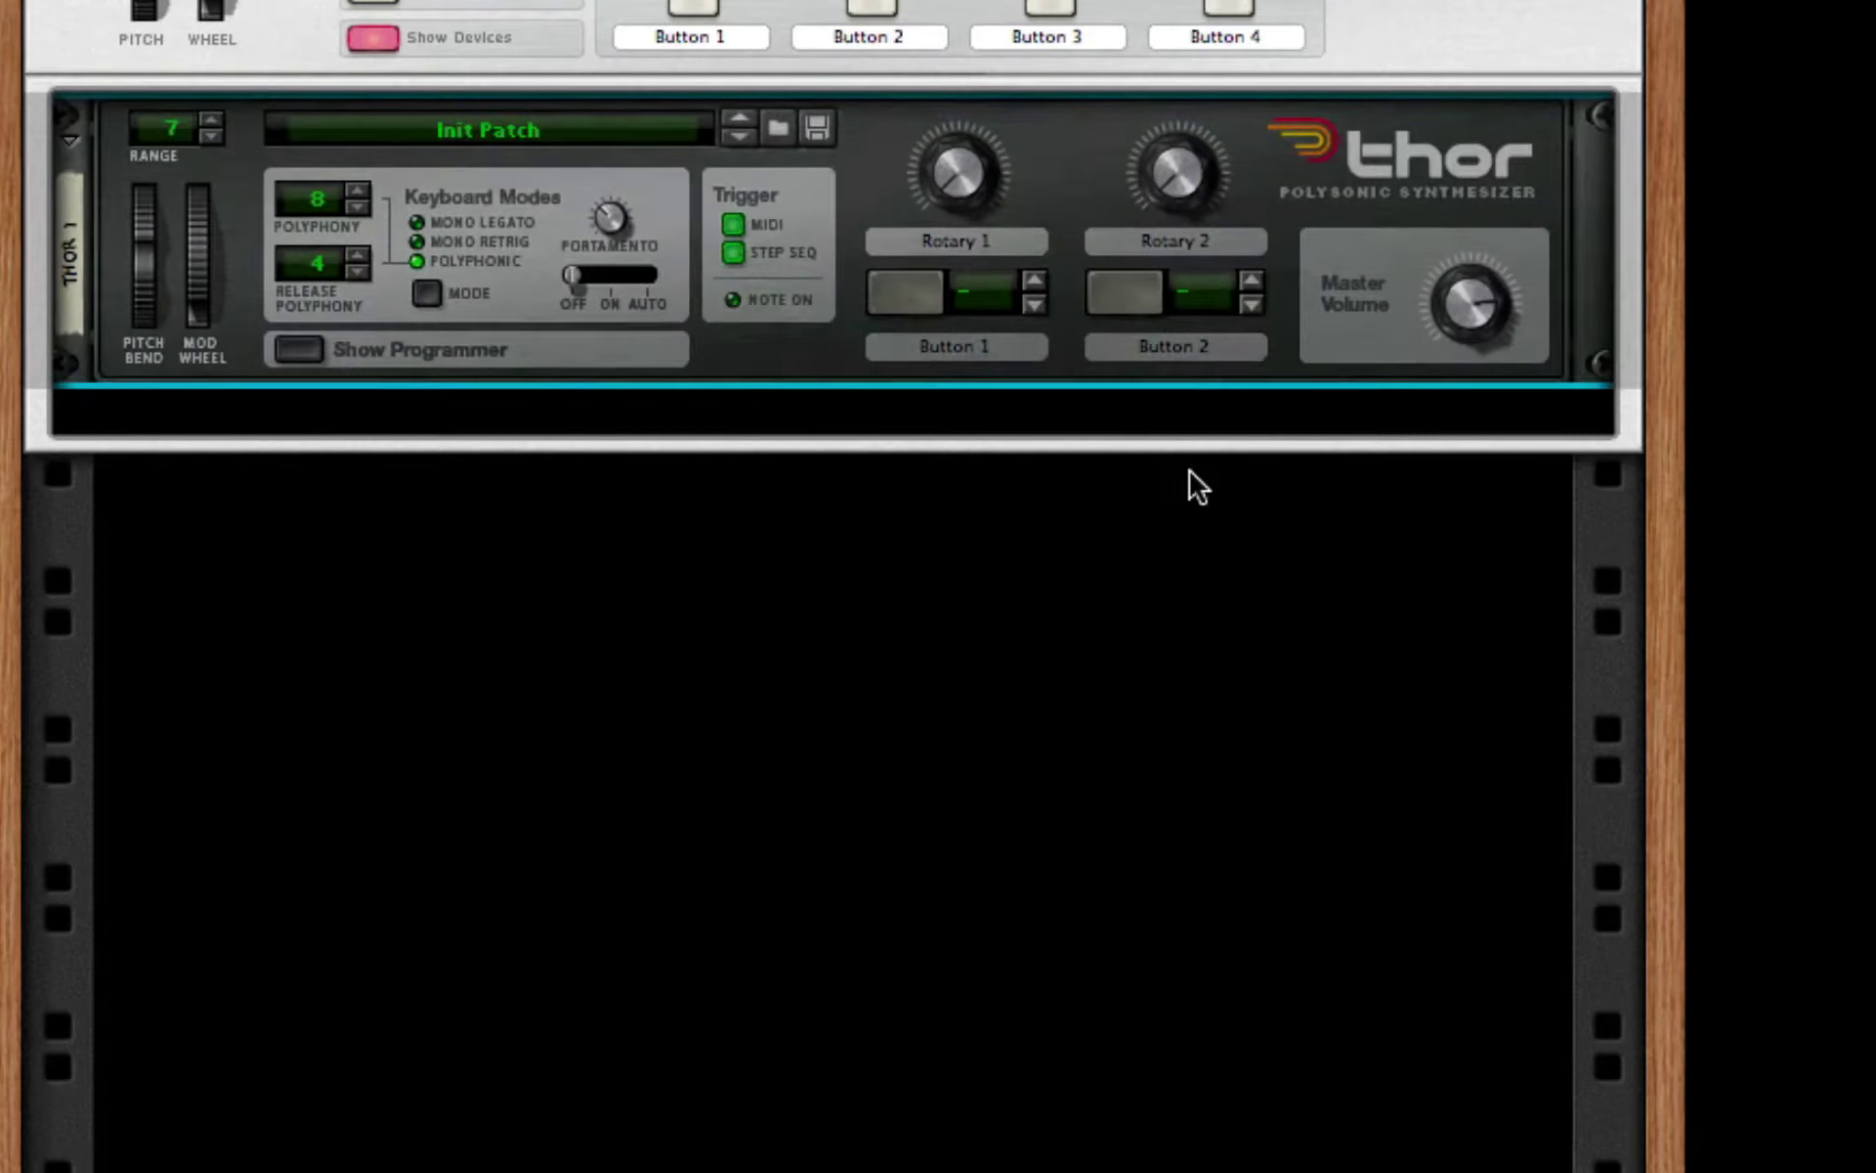
left_click(296, 349)
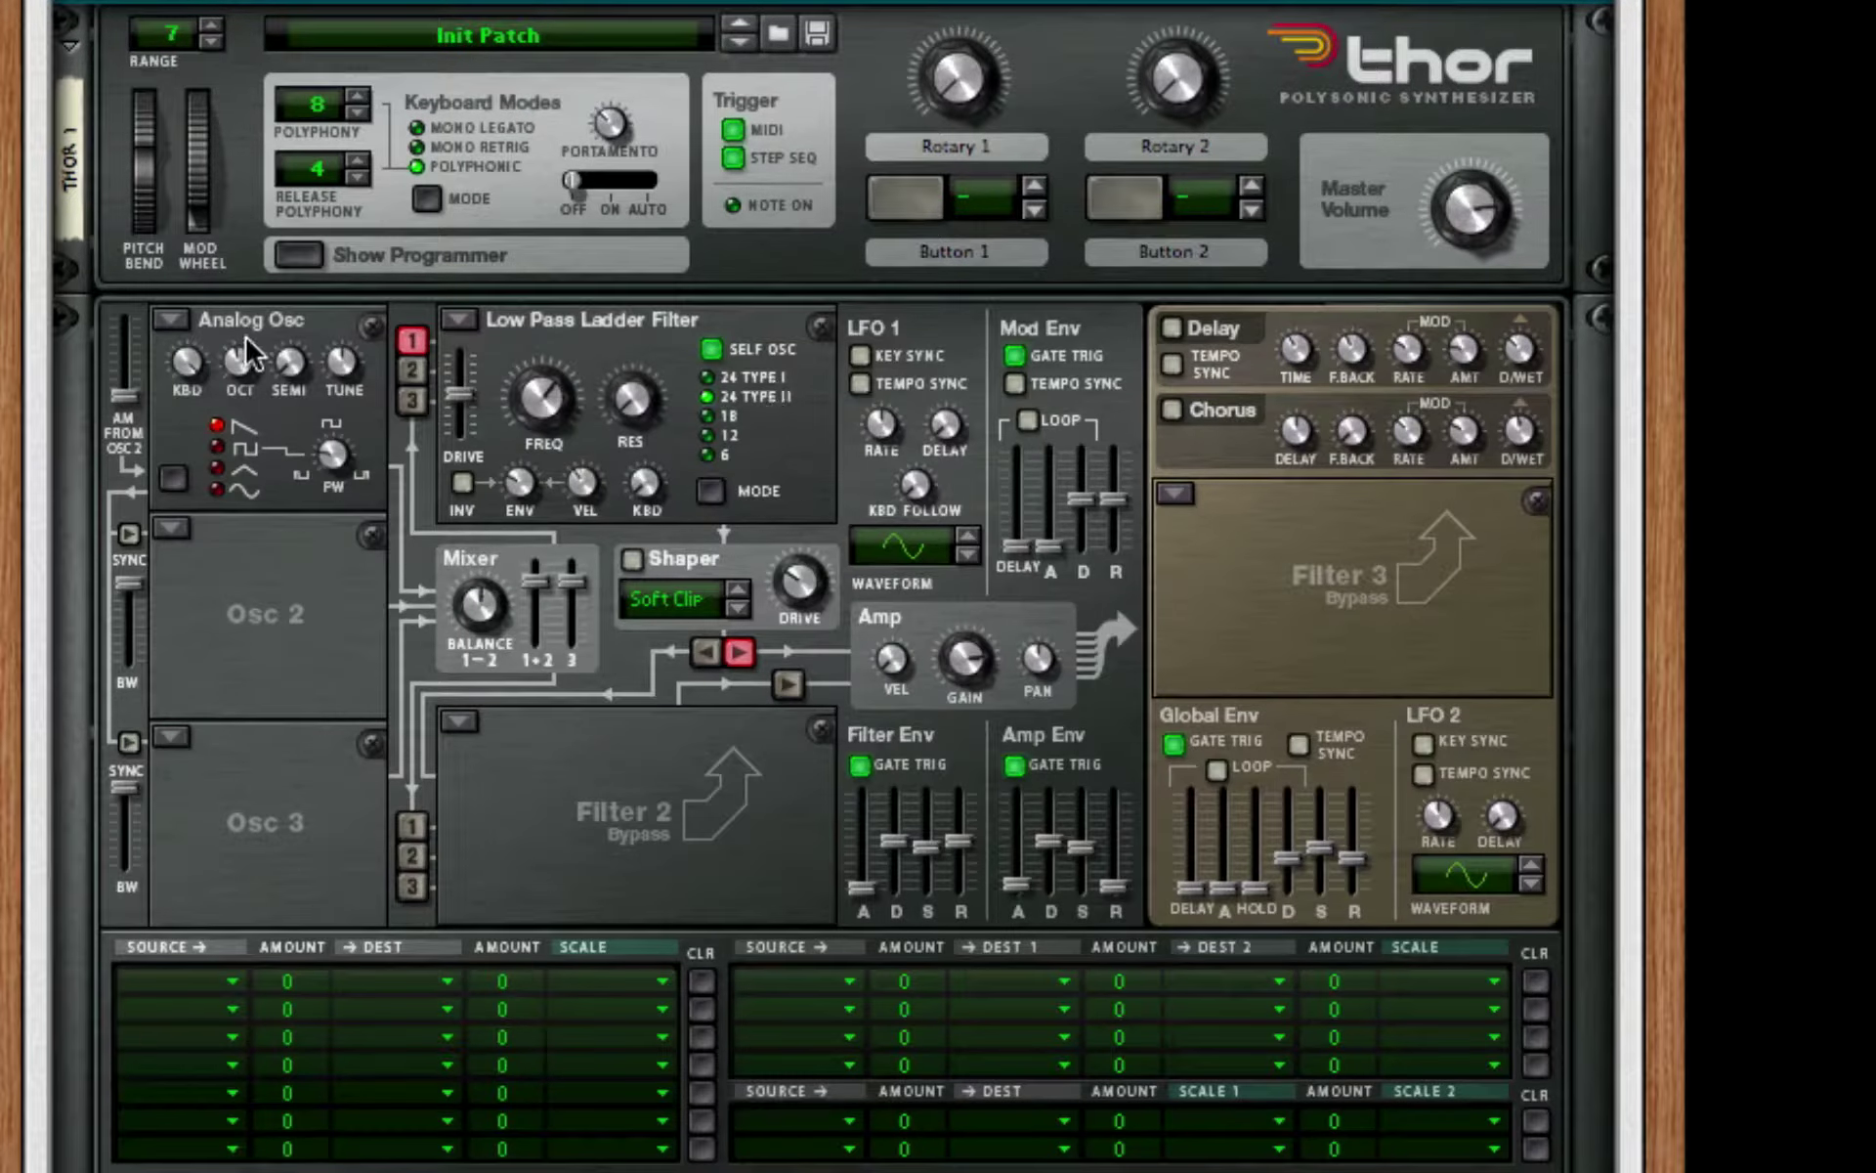
- Switch Thor's Osc 1, Osc 2 and Osc 3 slots to Wavetable oscillators
left_click(177, 317)
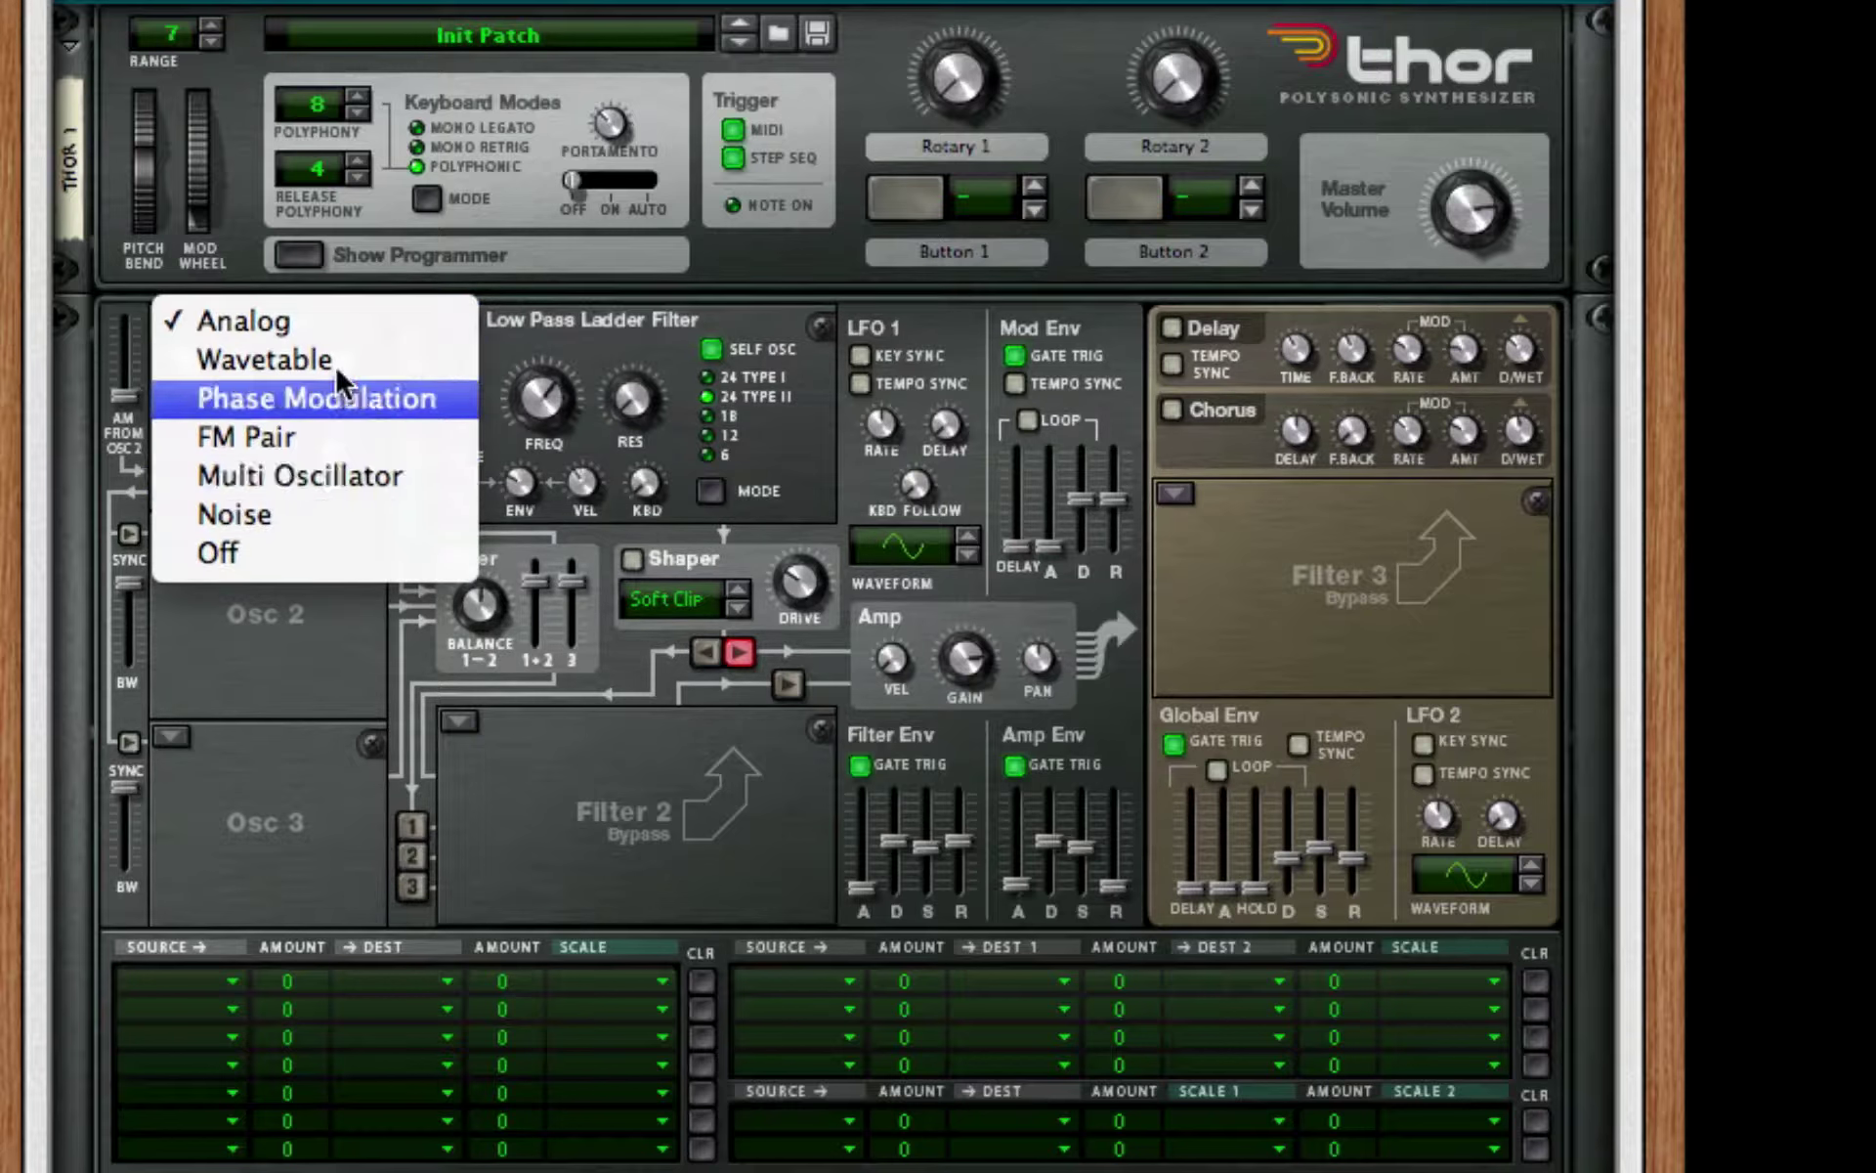
left_click(305, 373)
left_click(171, 529)
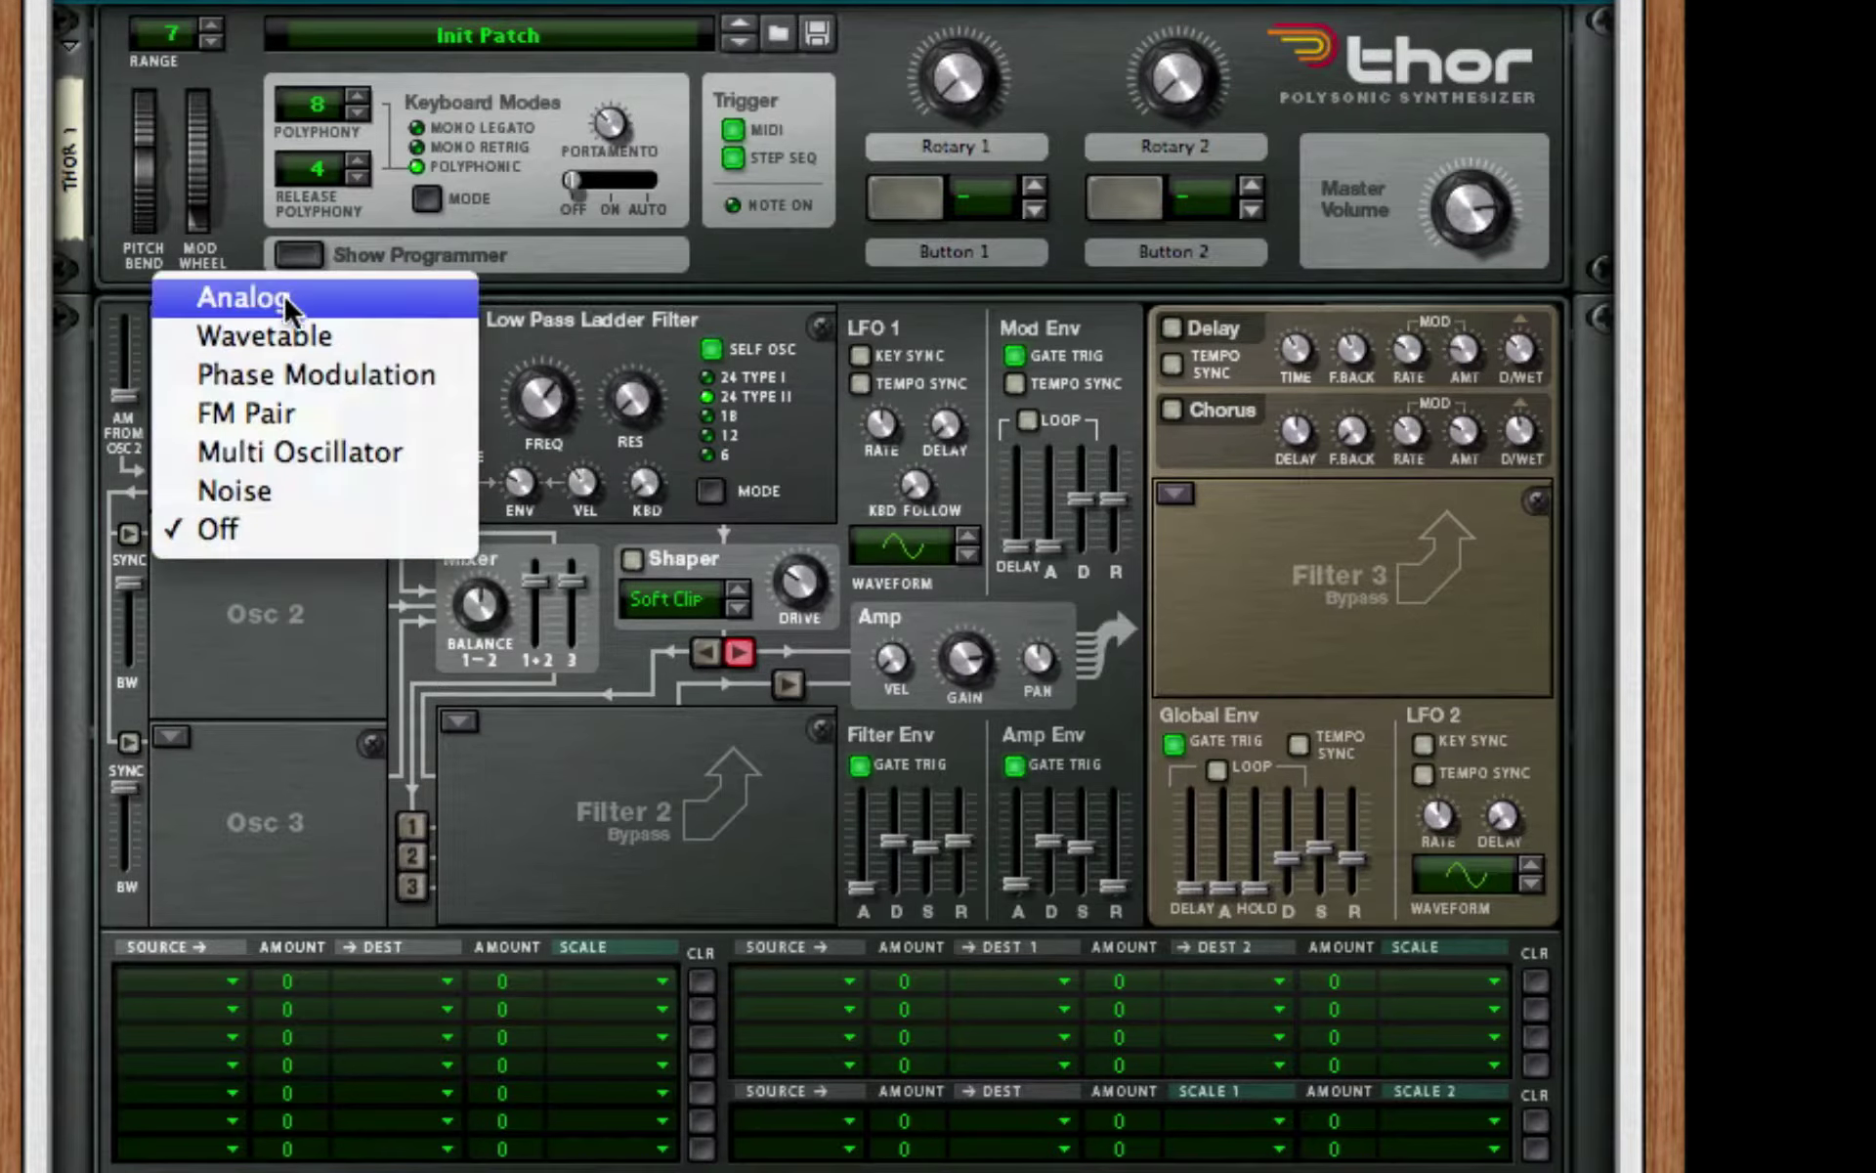
left_click(290, 335)
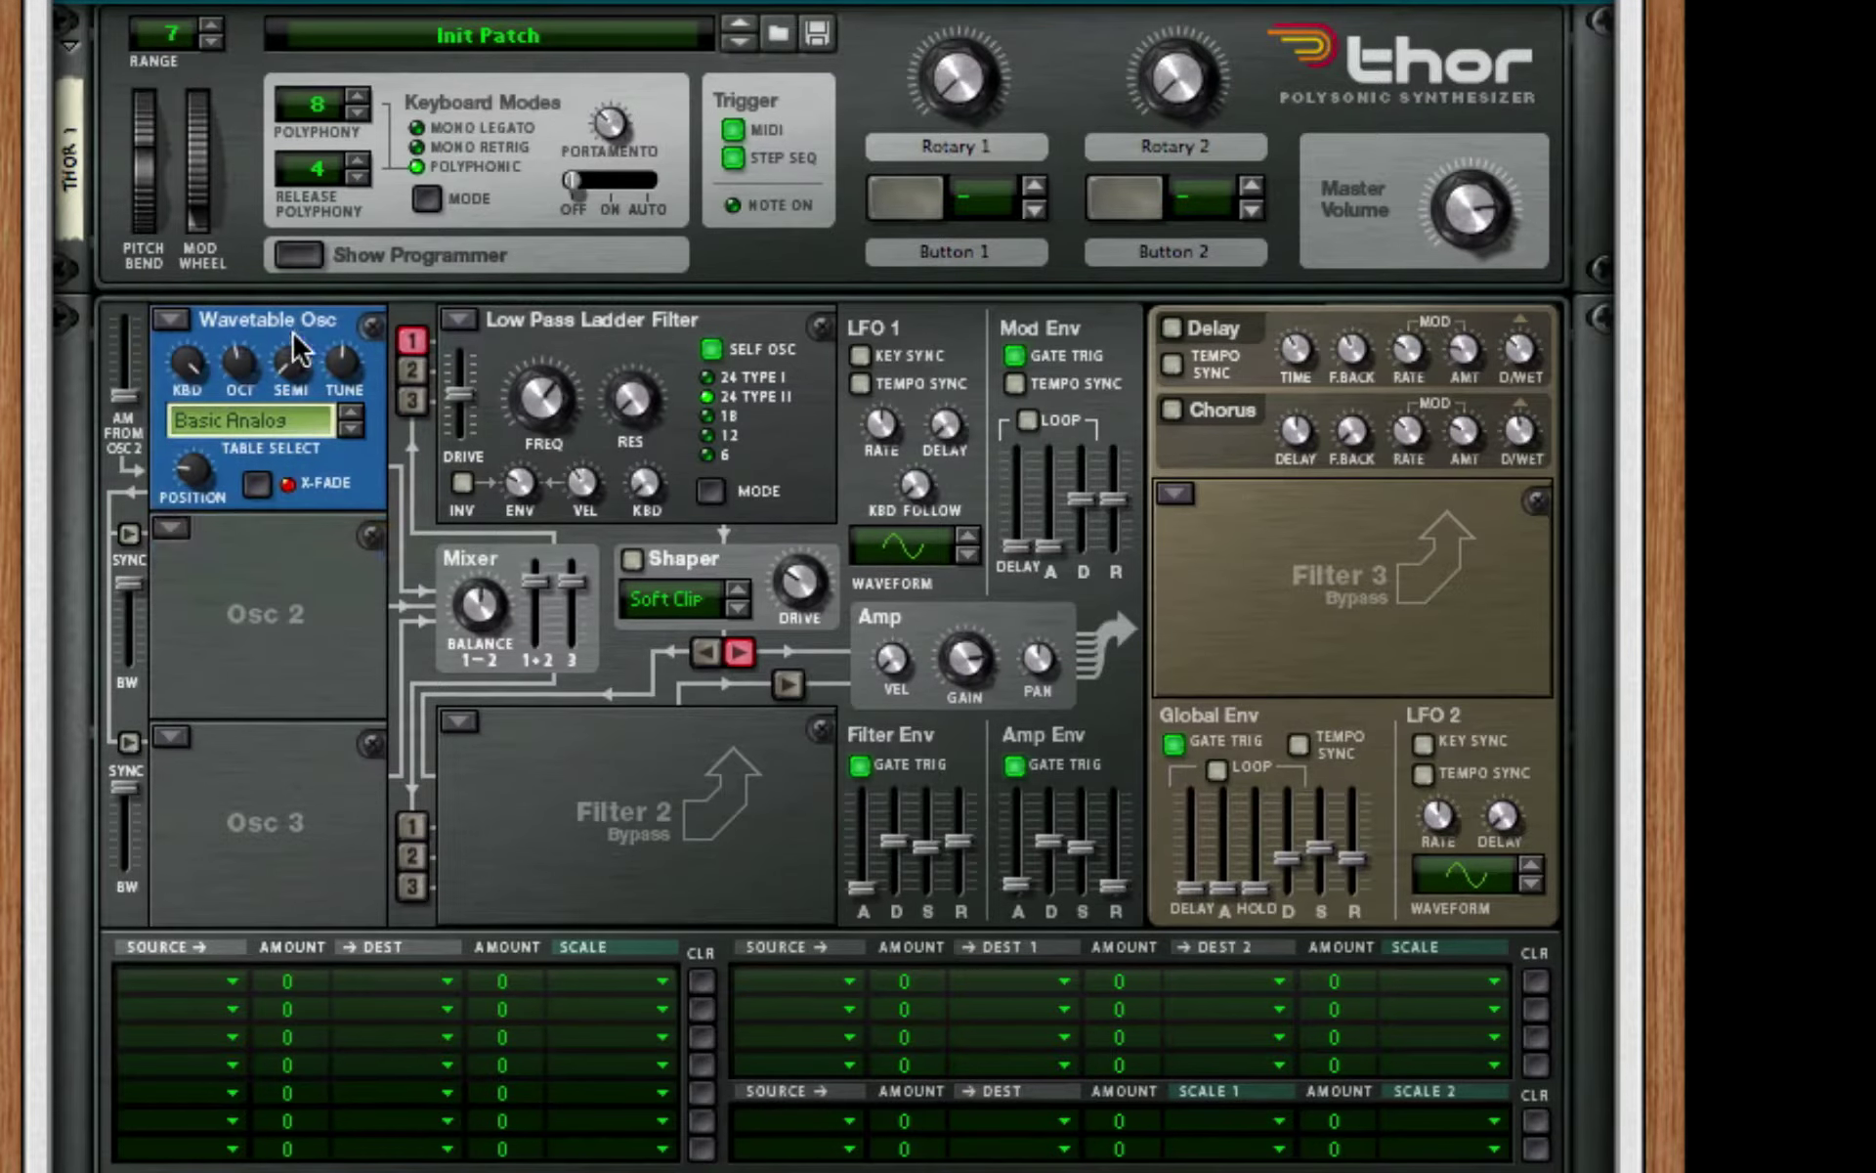
left_click(174, 737)
left_click(291, 543)
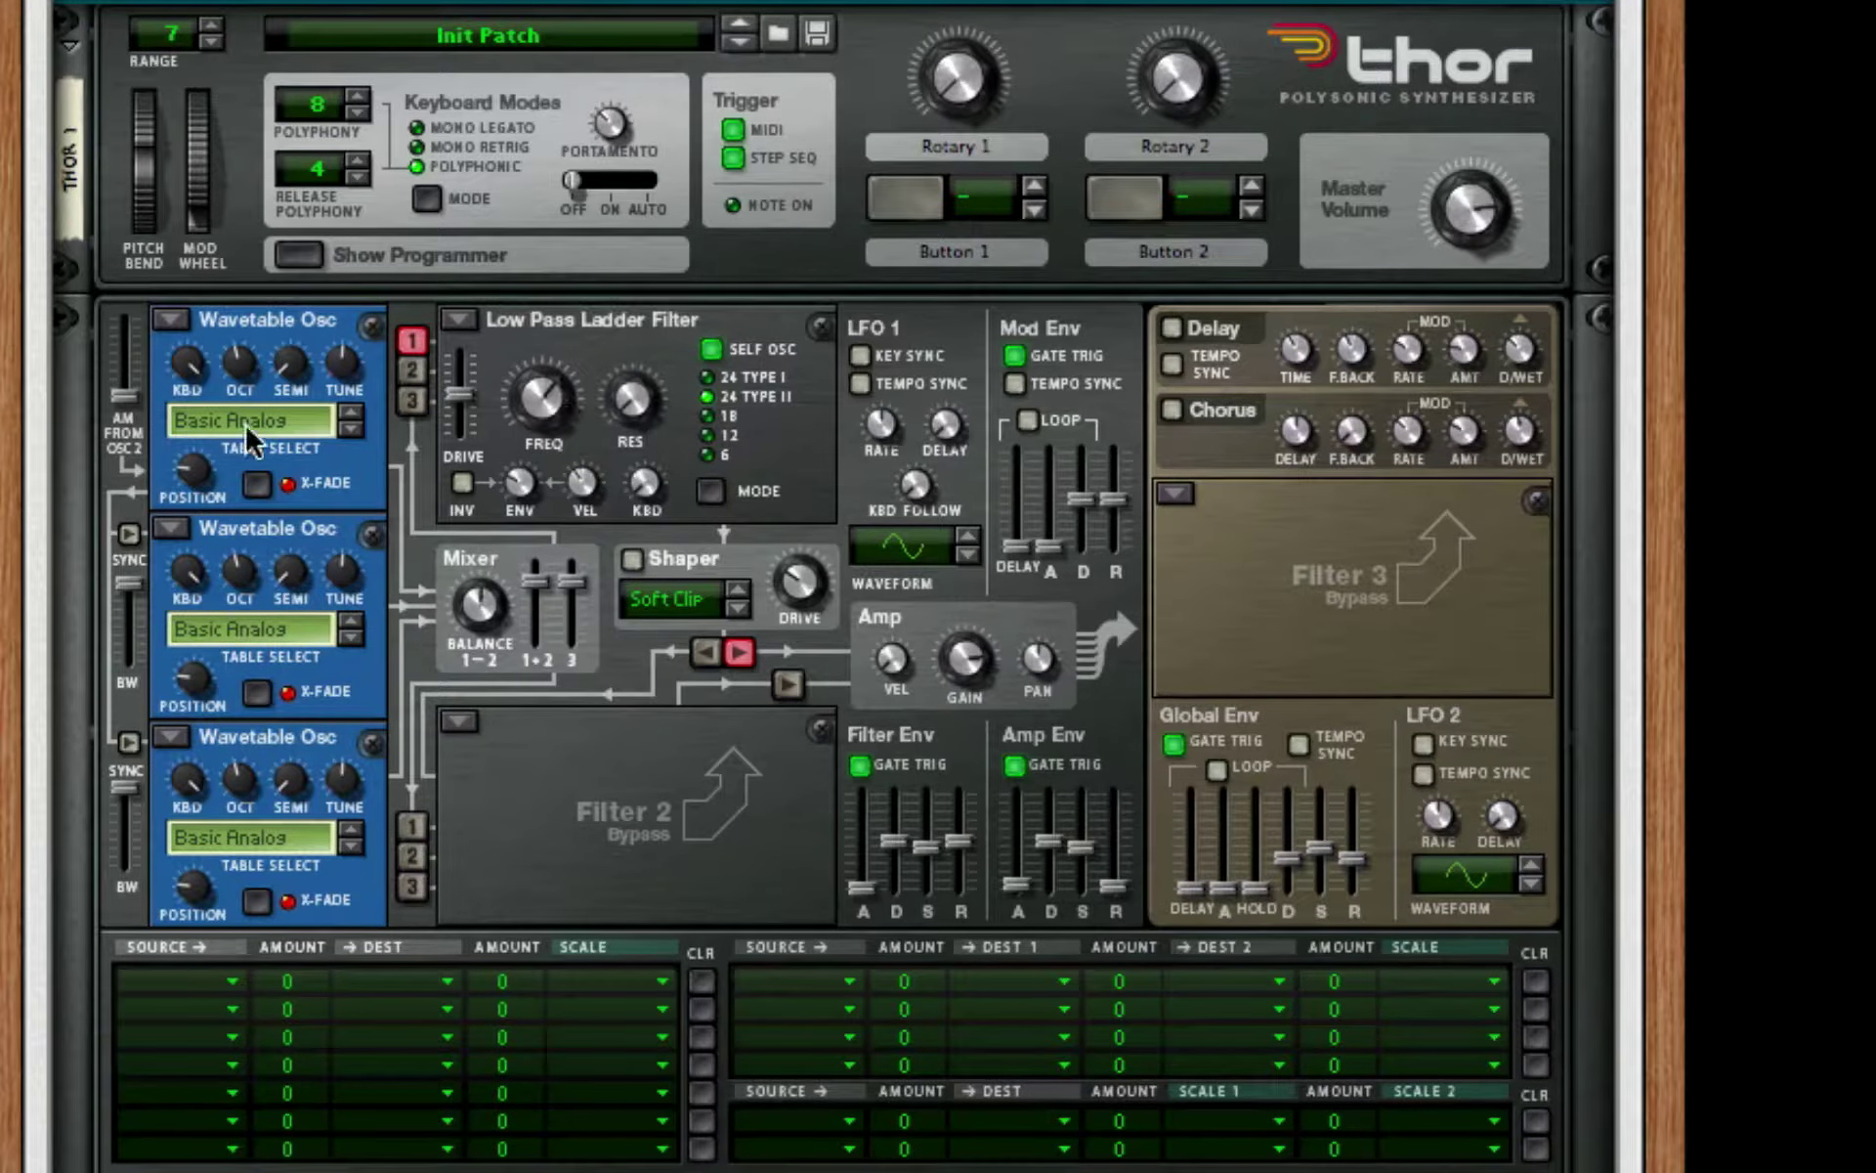
- Drop oscillator 1's octave from 4 to 2, load Didgeridoo, and set its position to 96
mouse_move(280, 366)
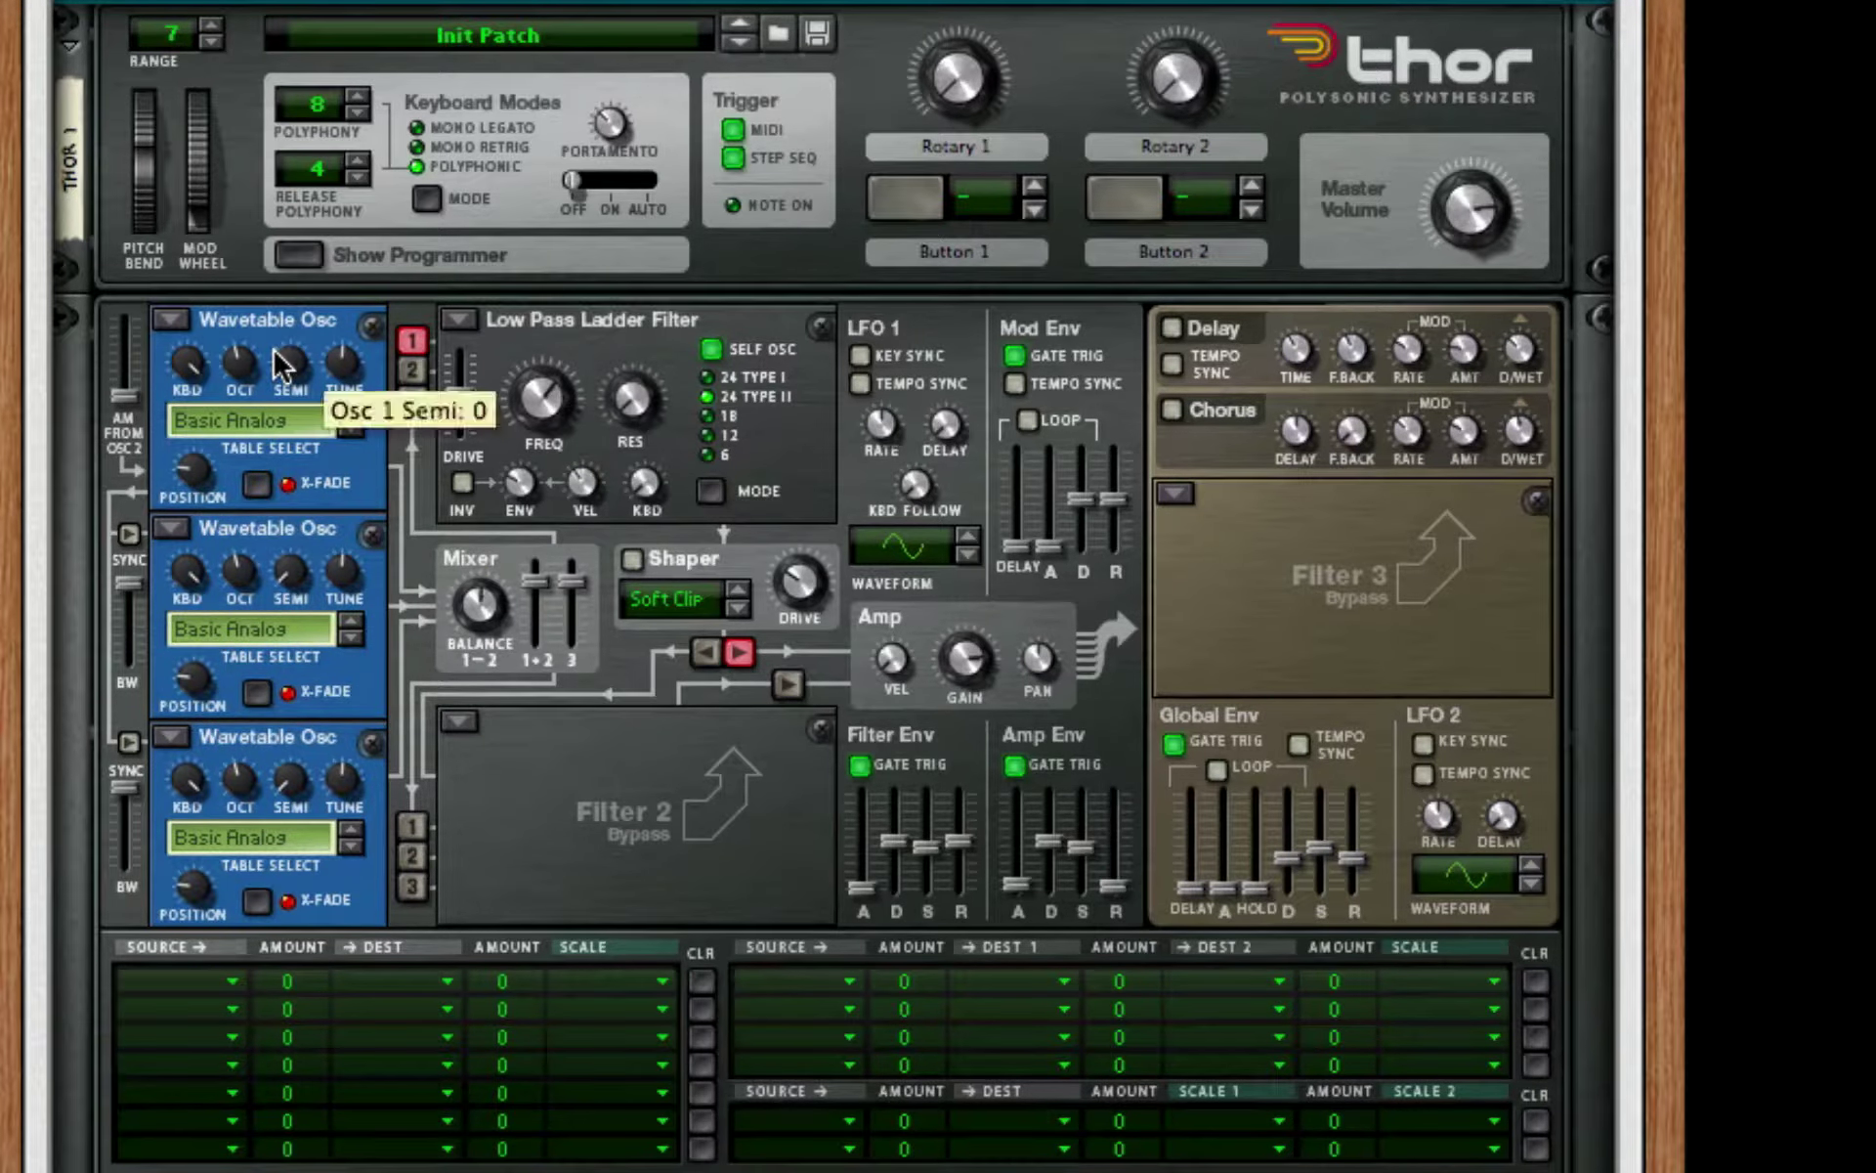
left_click_drag(236, 373, 237, 389)
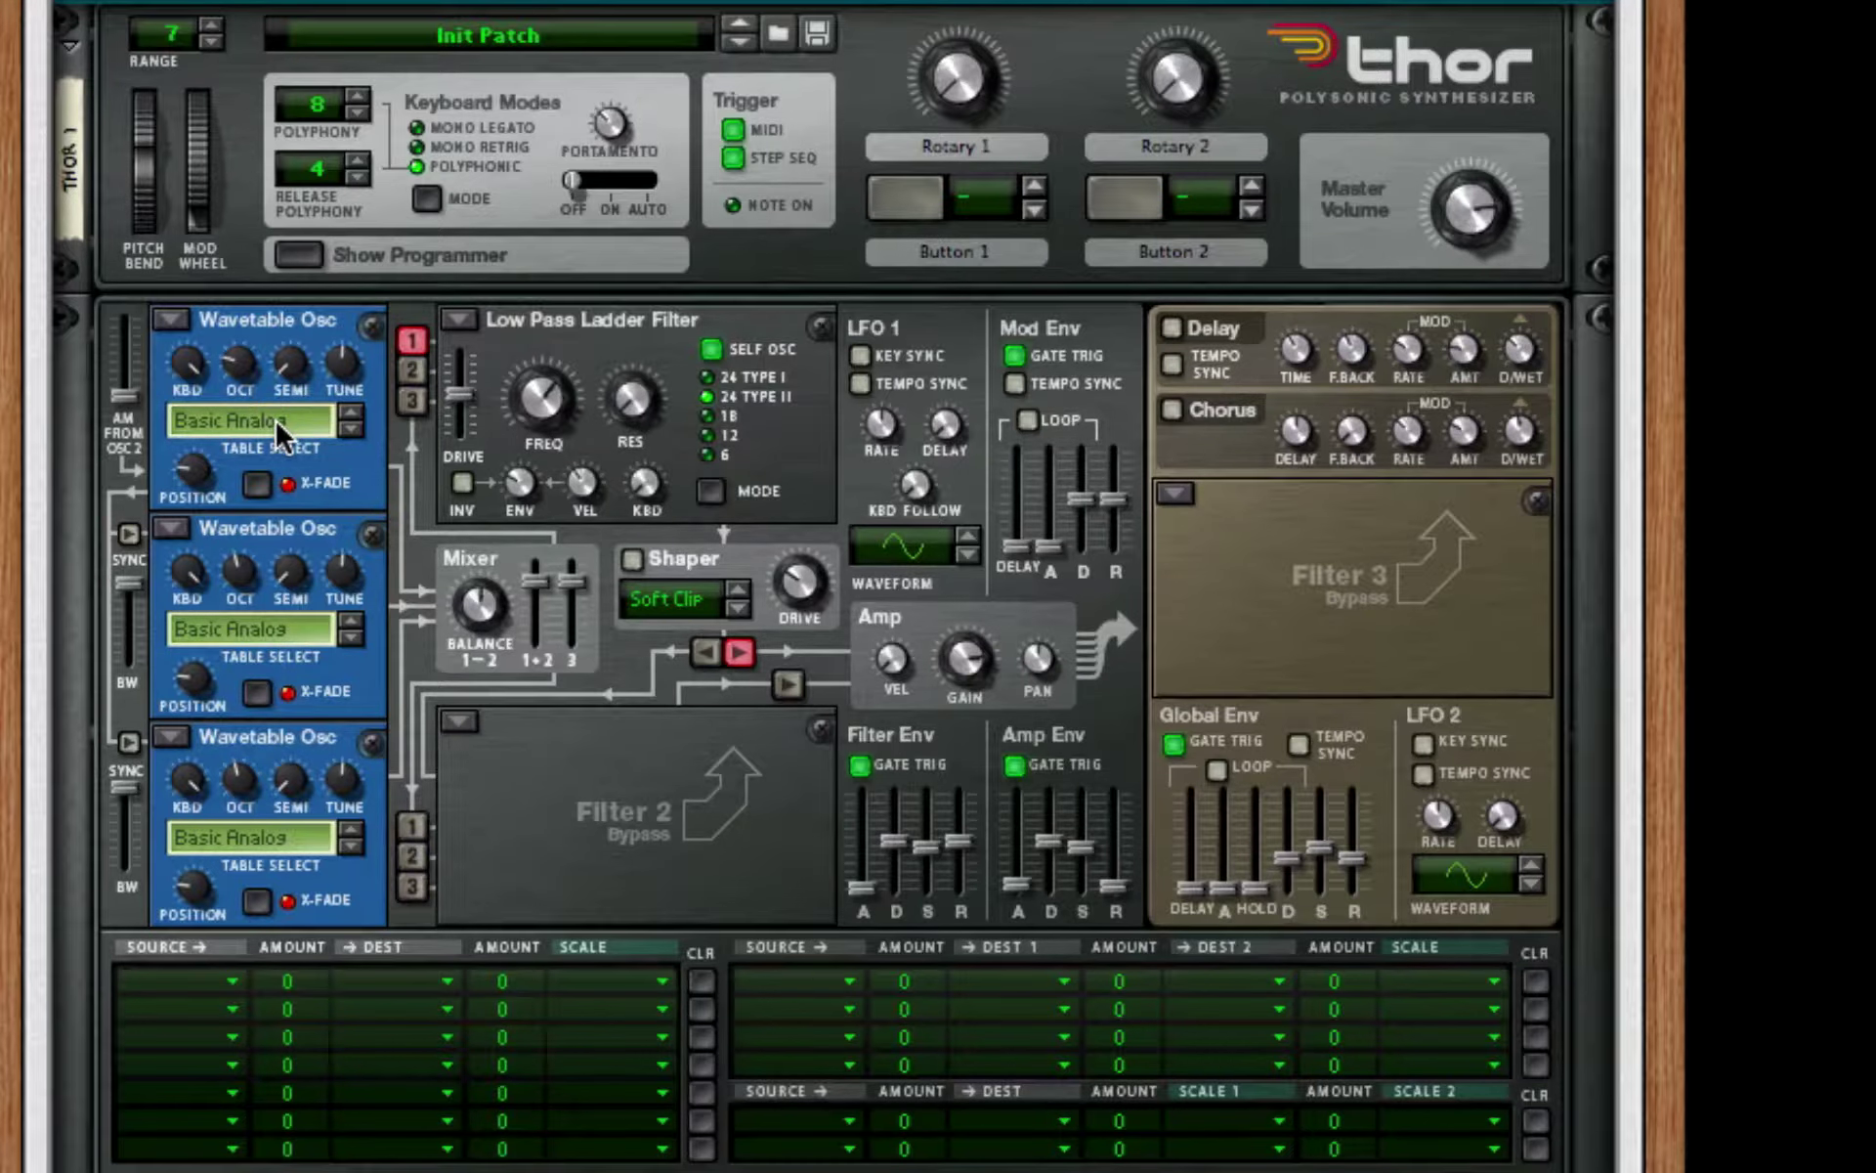
left_click(277, 424)
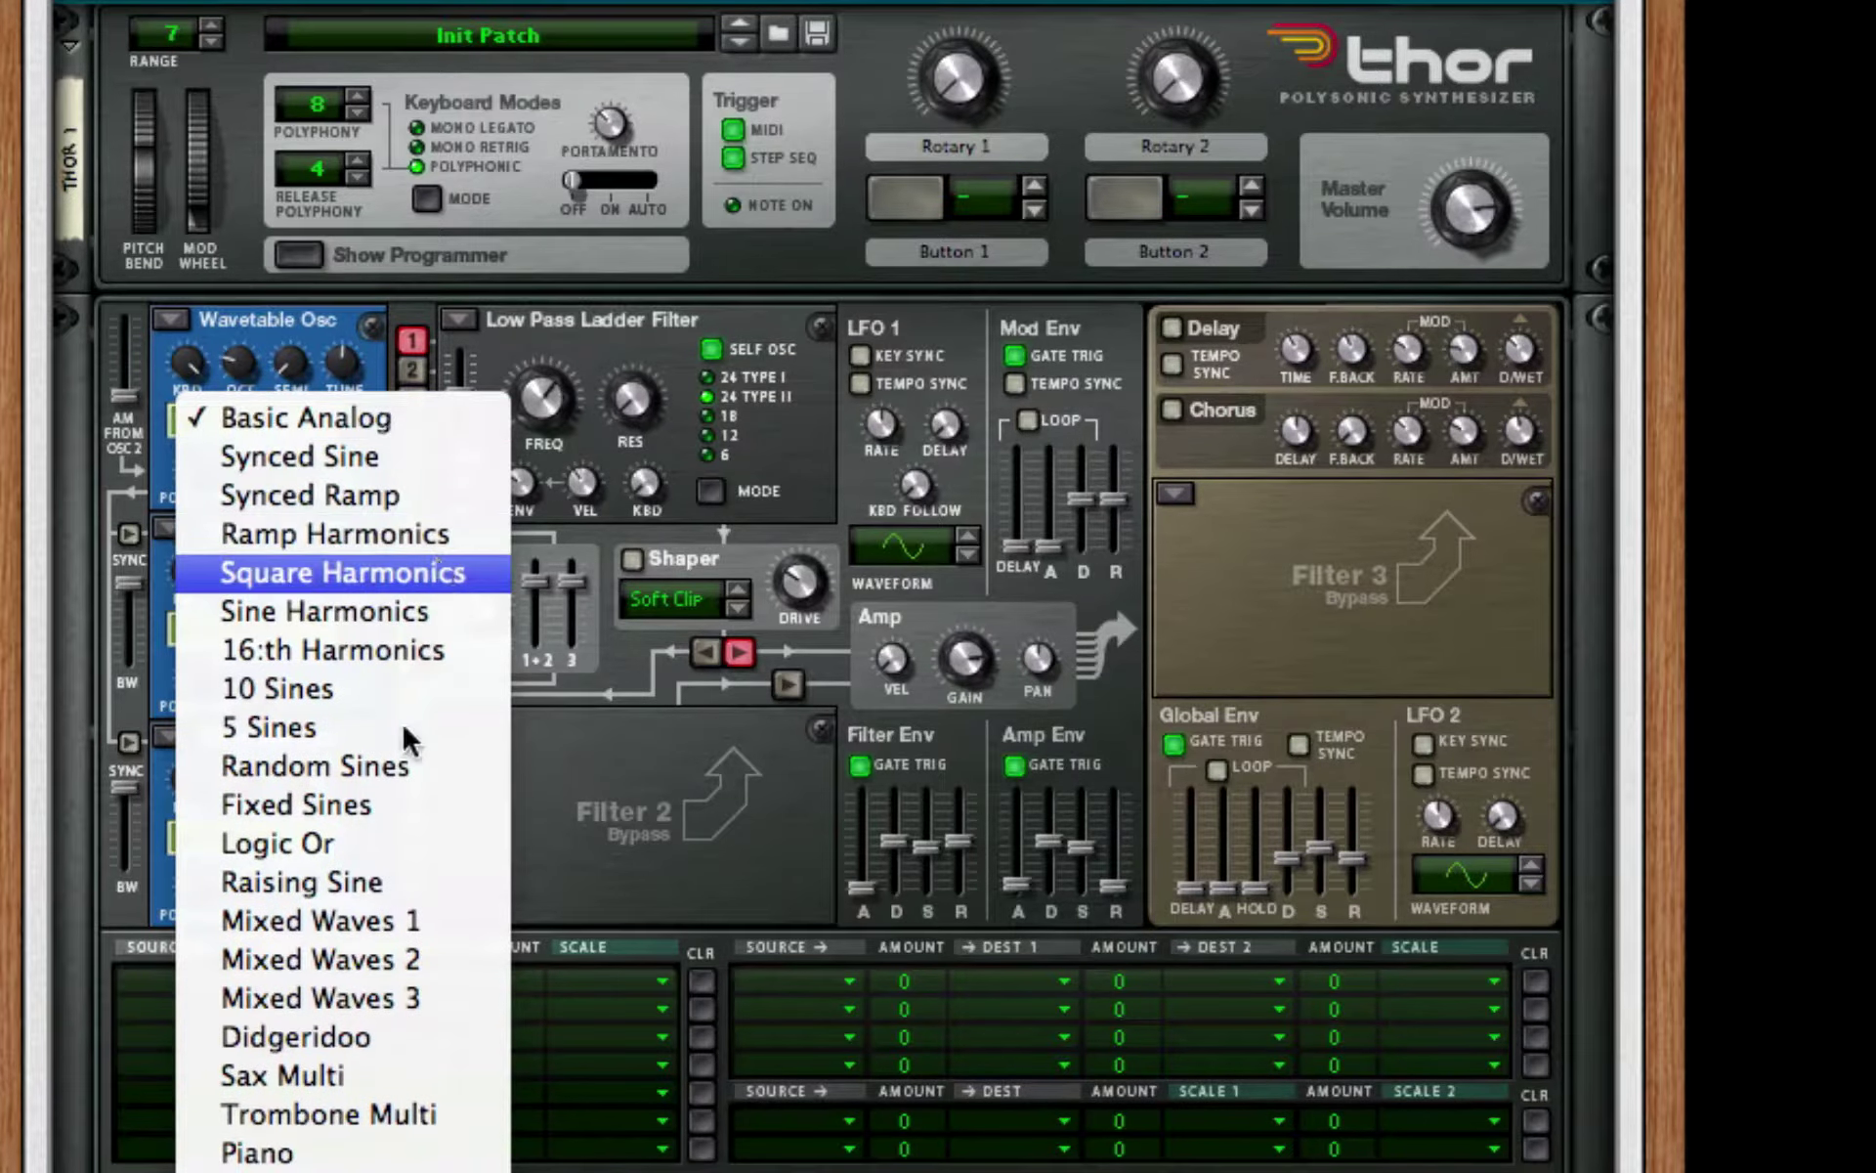
left_click(332, 960)
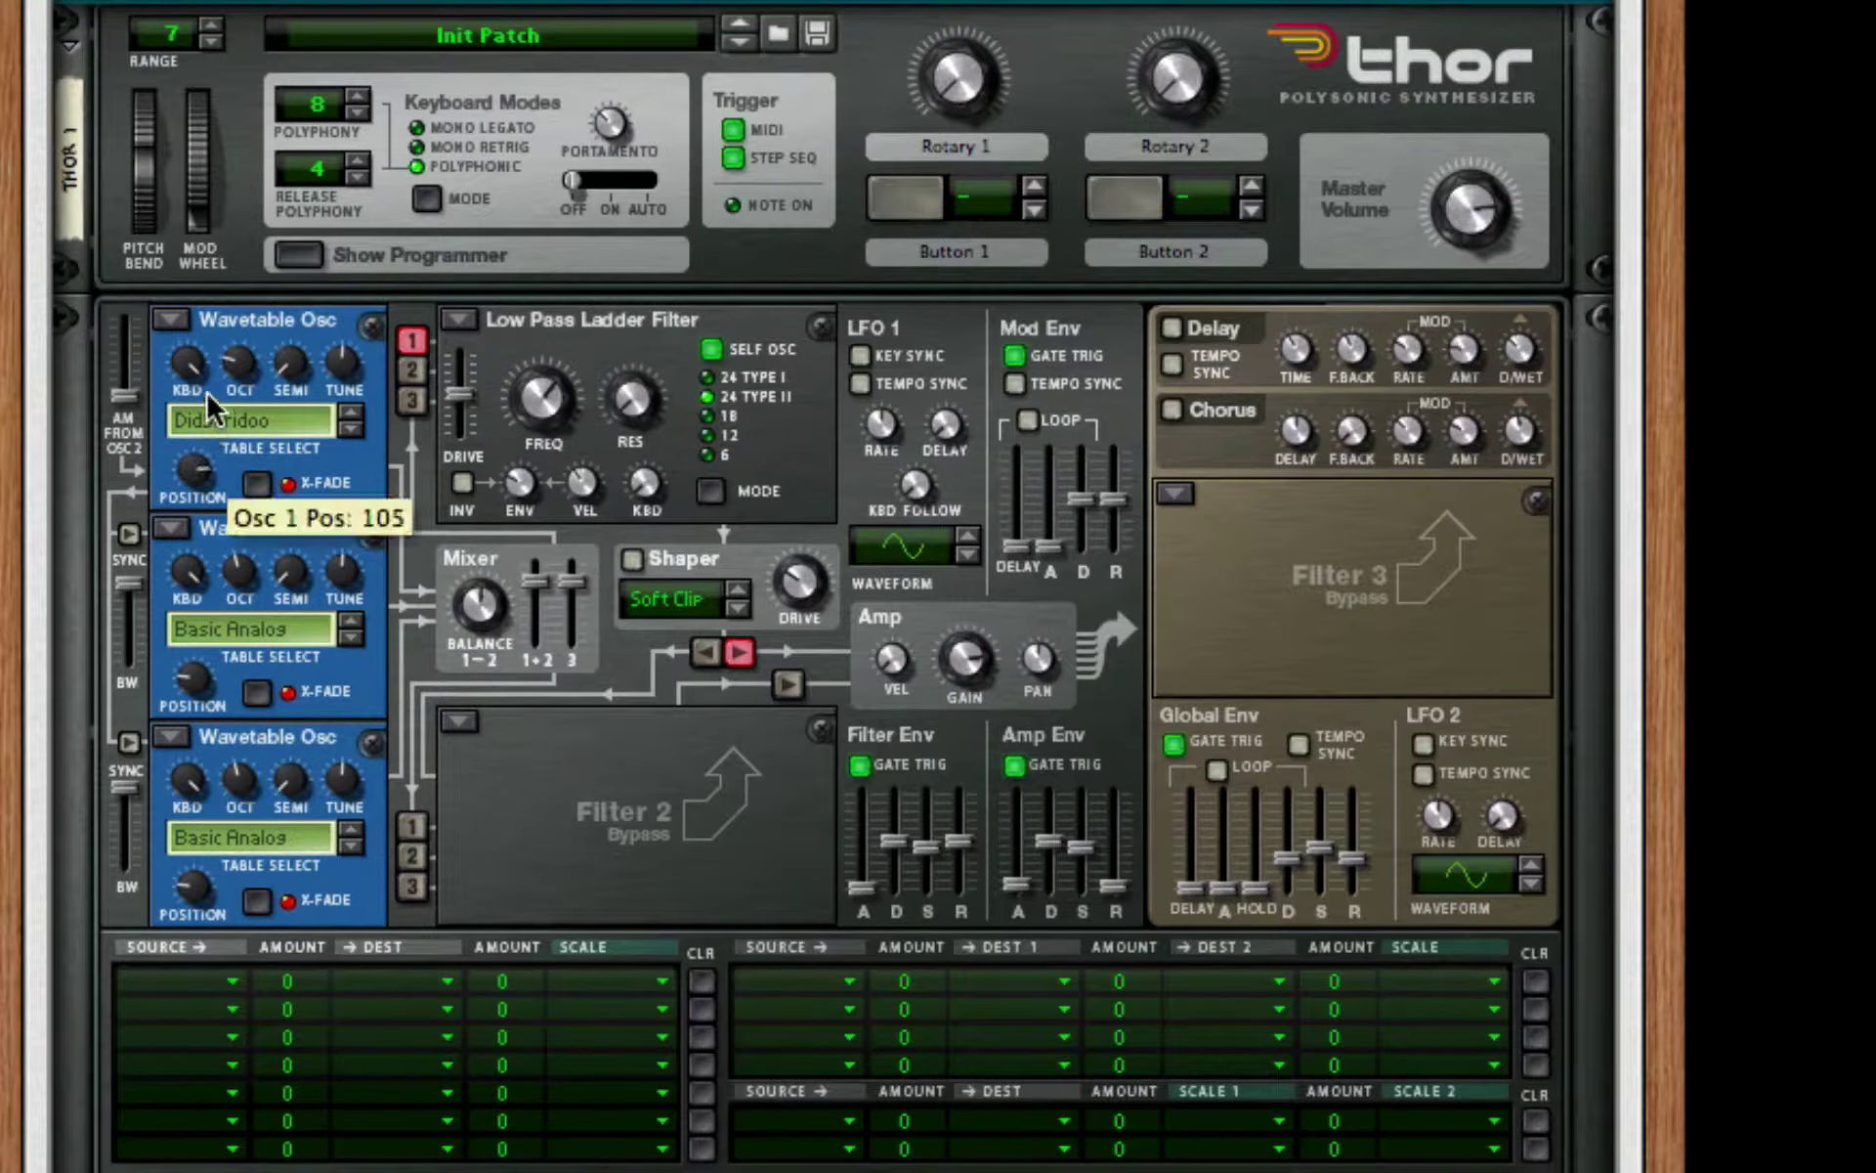
left_click_drag(207, 390, 203, 400)
left_click_drag(203, 397, 203, 395)
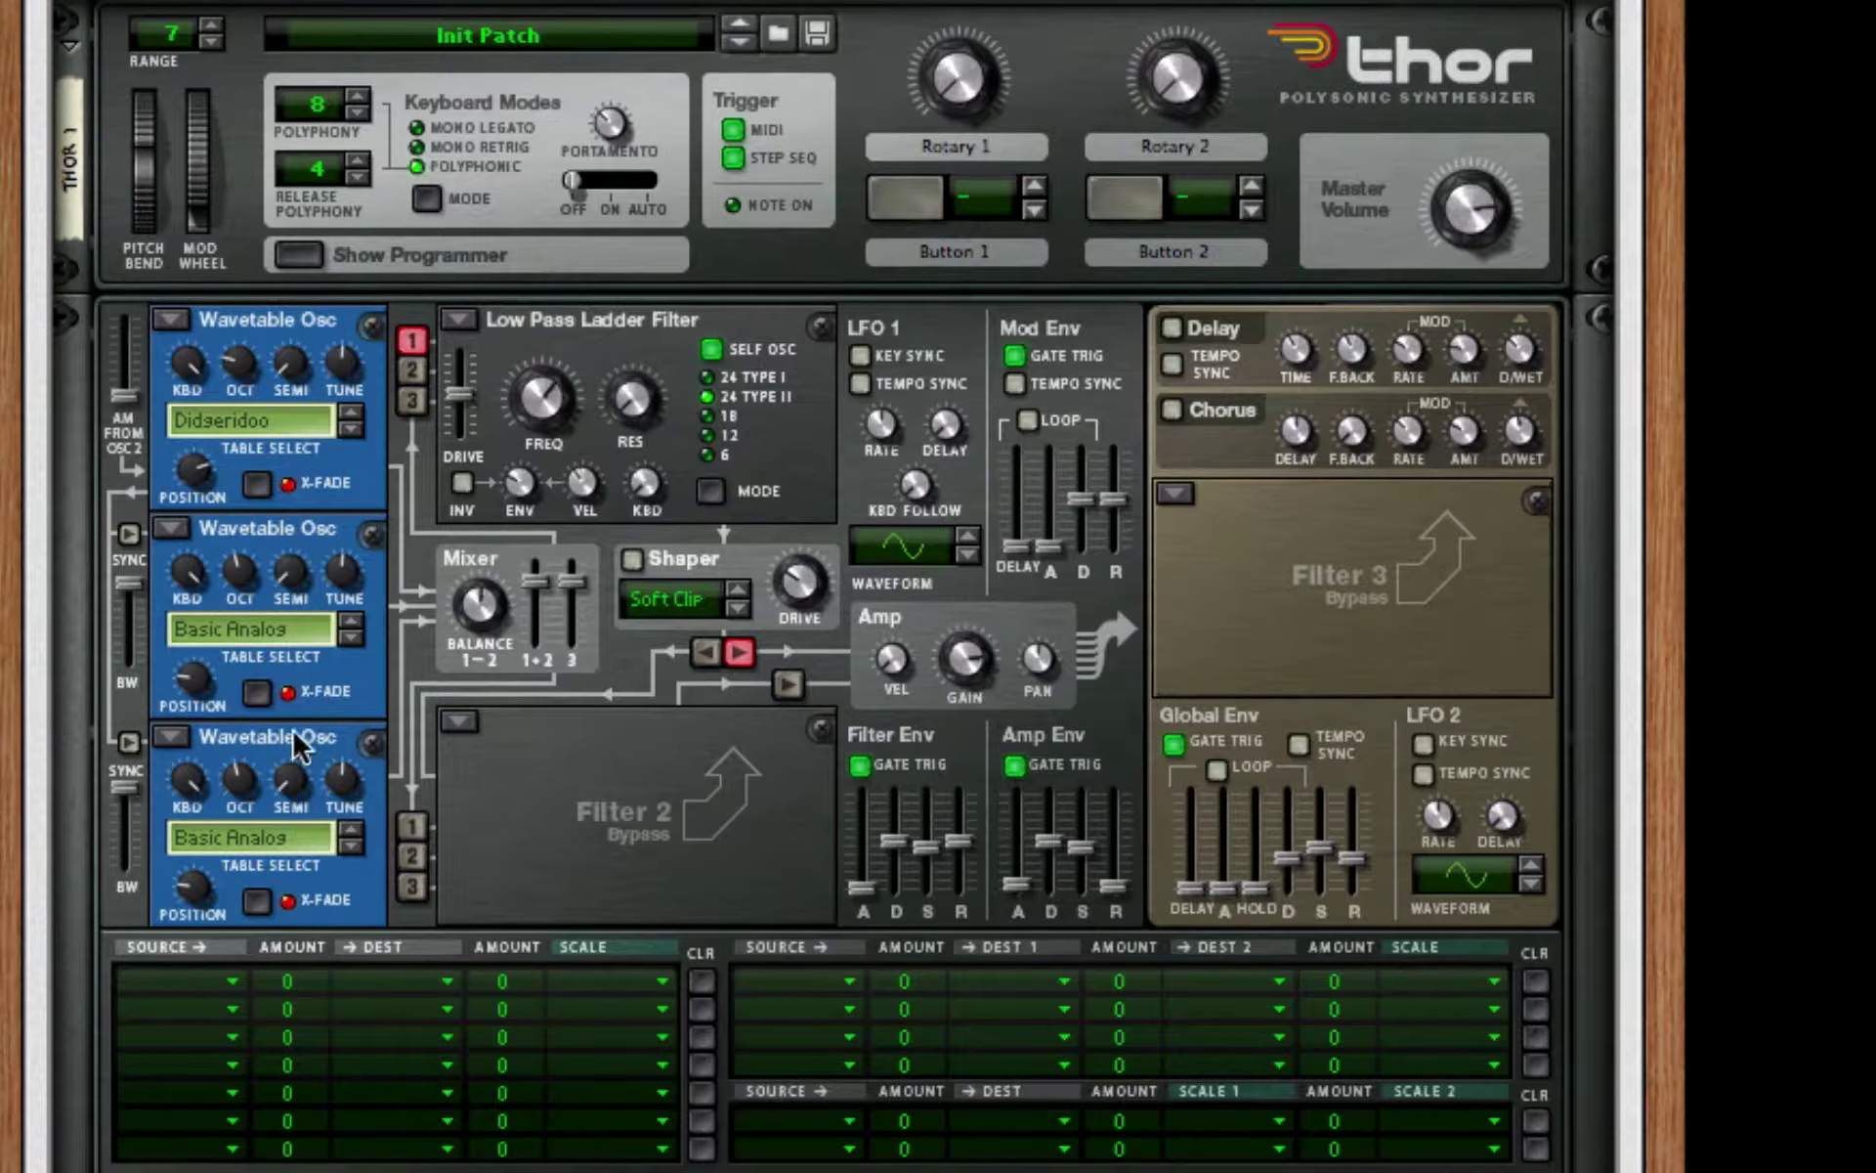
- Set oscillator 2's position to 95 and step its wavetable to Random Sines
mouse_move(240, 584)
mouse_move(192, 677)
left_mouse_down()
mouse_move(202, 566)
mouse_move(195, 669)
mouse_move(186, 643)
left_mouse_up()
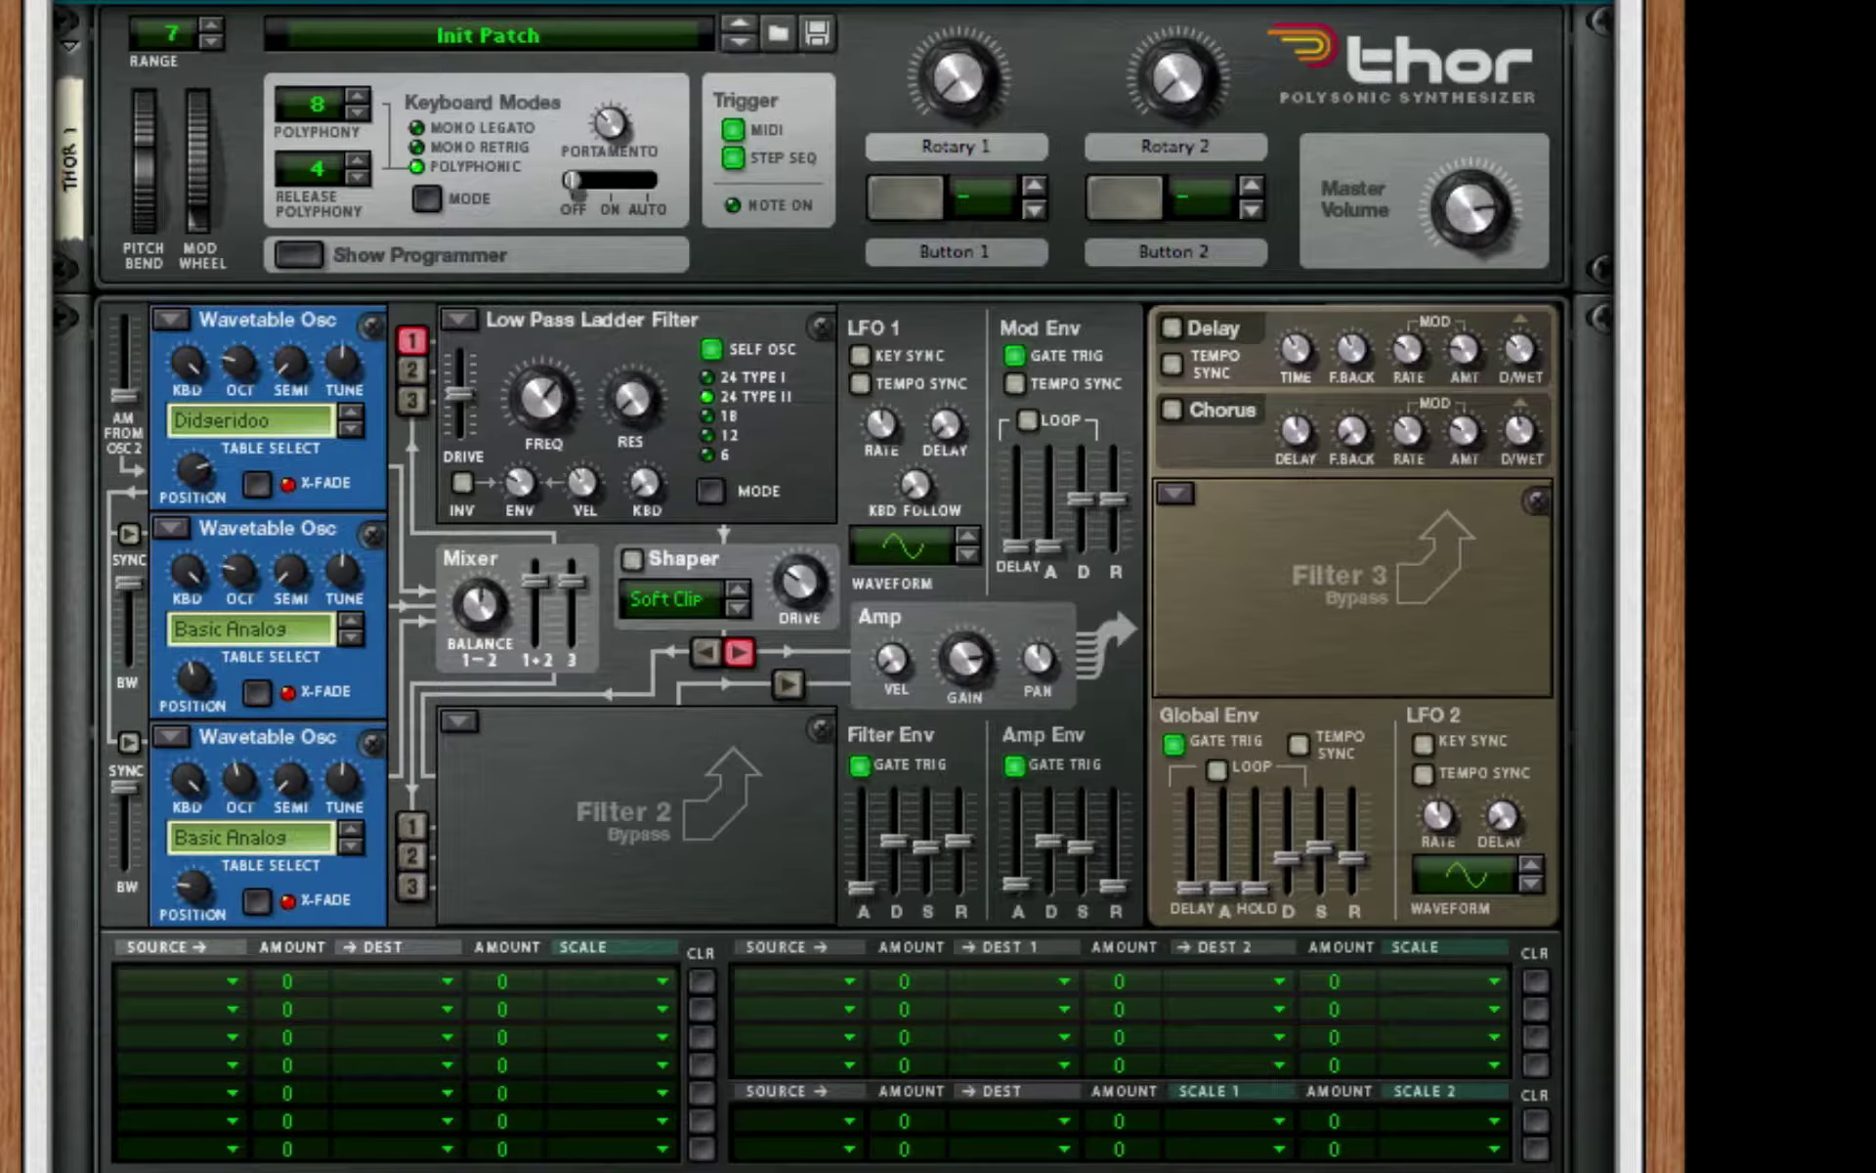
left_click(350, 637)
left_click(350, 637)
left_click(350, 638)
left_click(349, 638)
left_click(349, 637)
left_click(350, 637)
left_click(350, 638)
- Lower oscillator 3 by one octave, load the Voice wavetable, and raise its position to about 85
left_click_drag(240, 779, 332, 914)
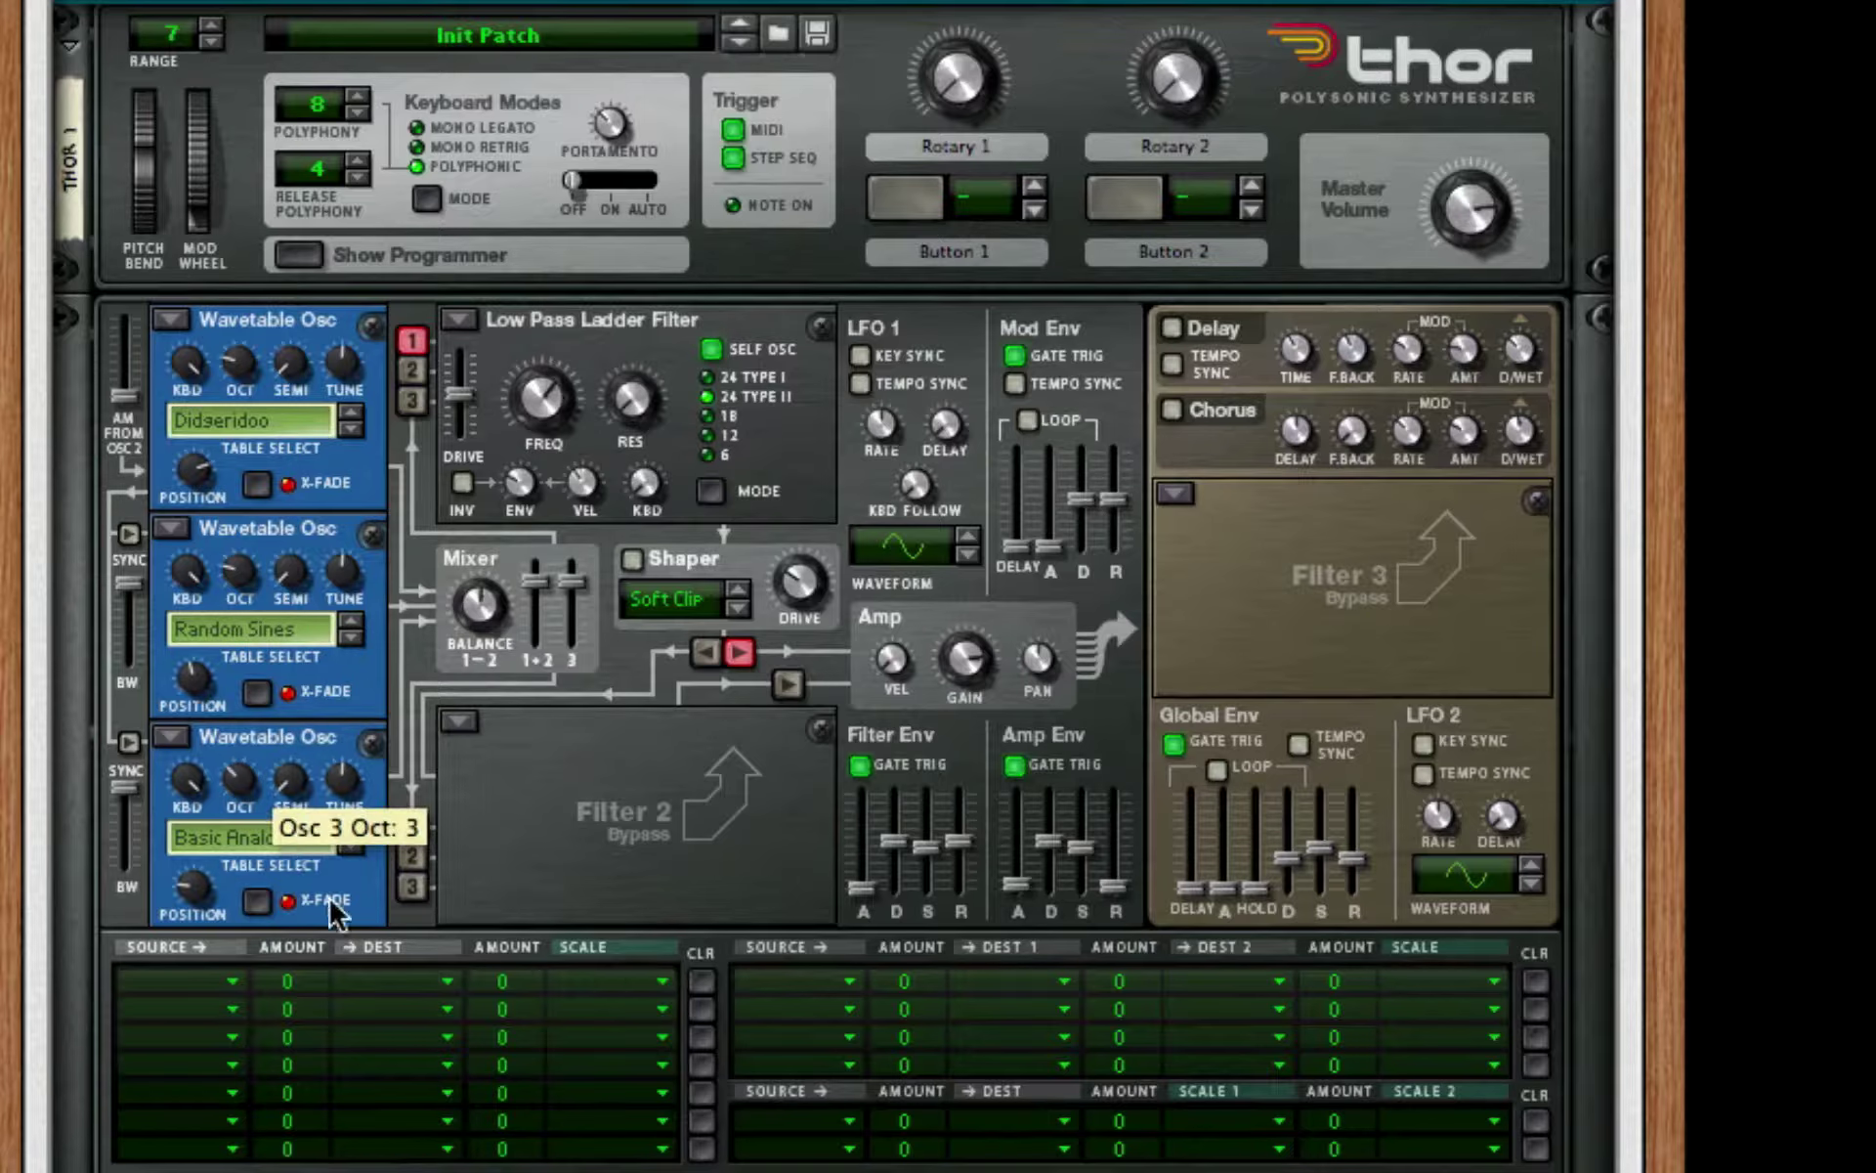
left_click(247, 833)
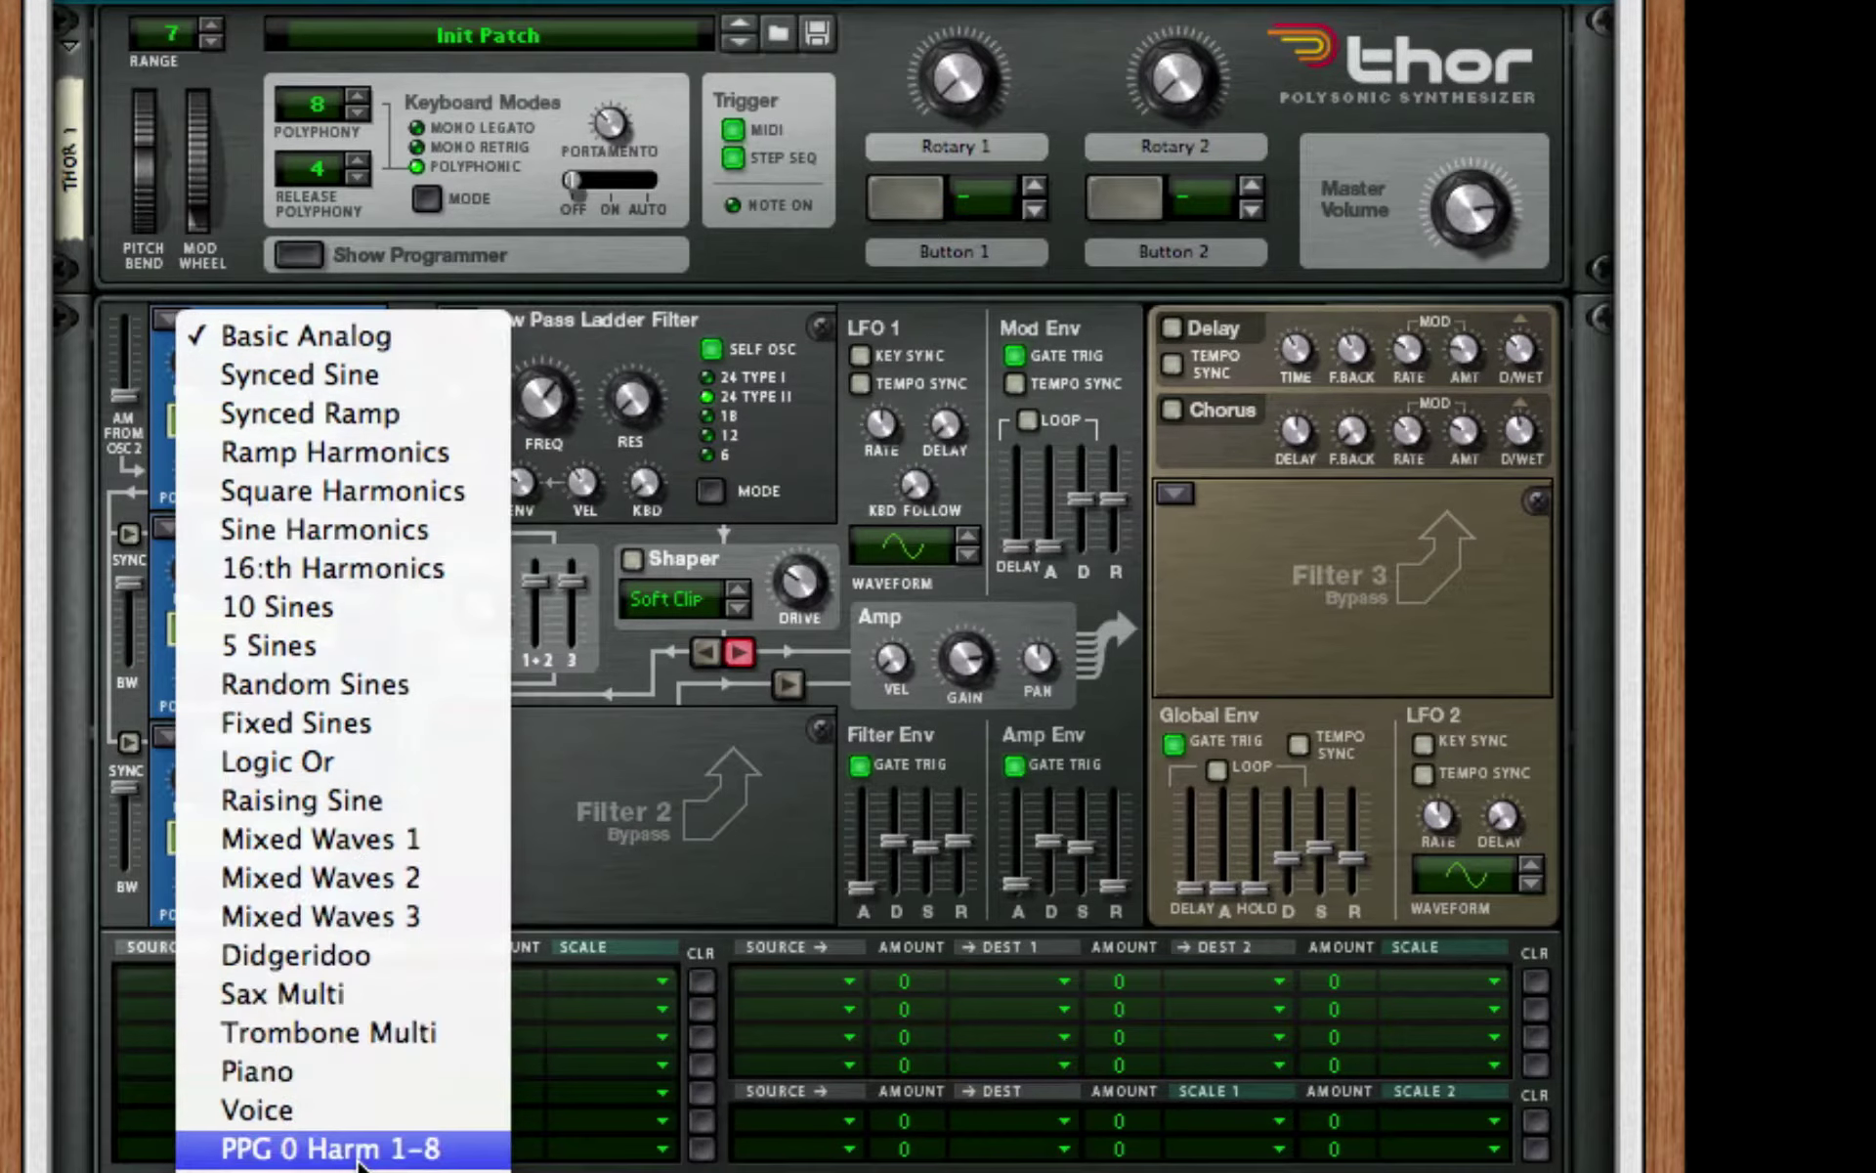
left_click(313, 1114)
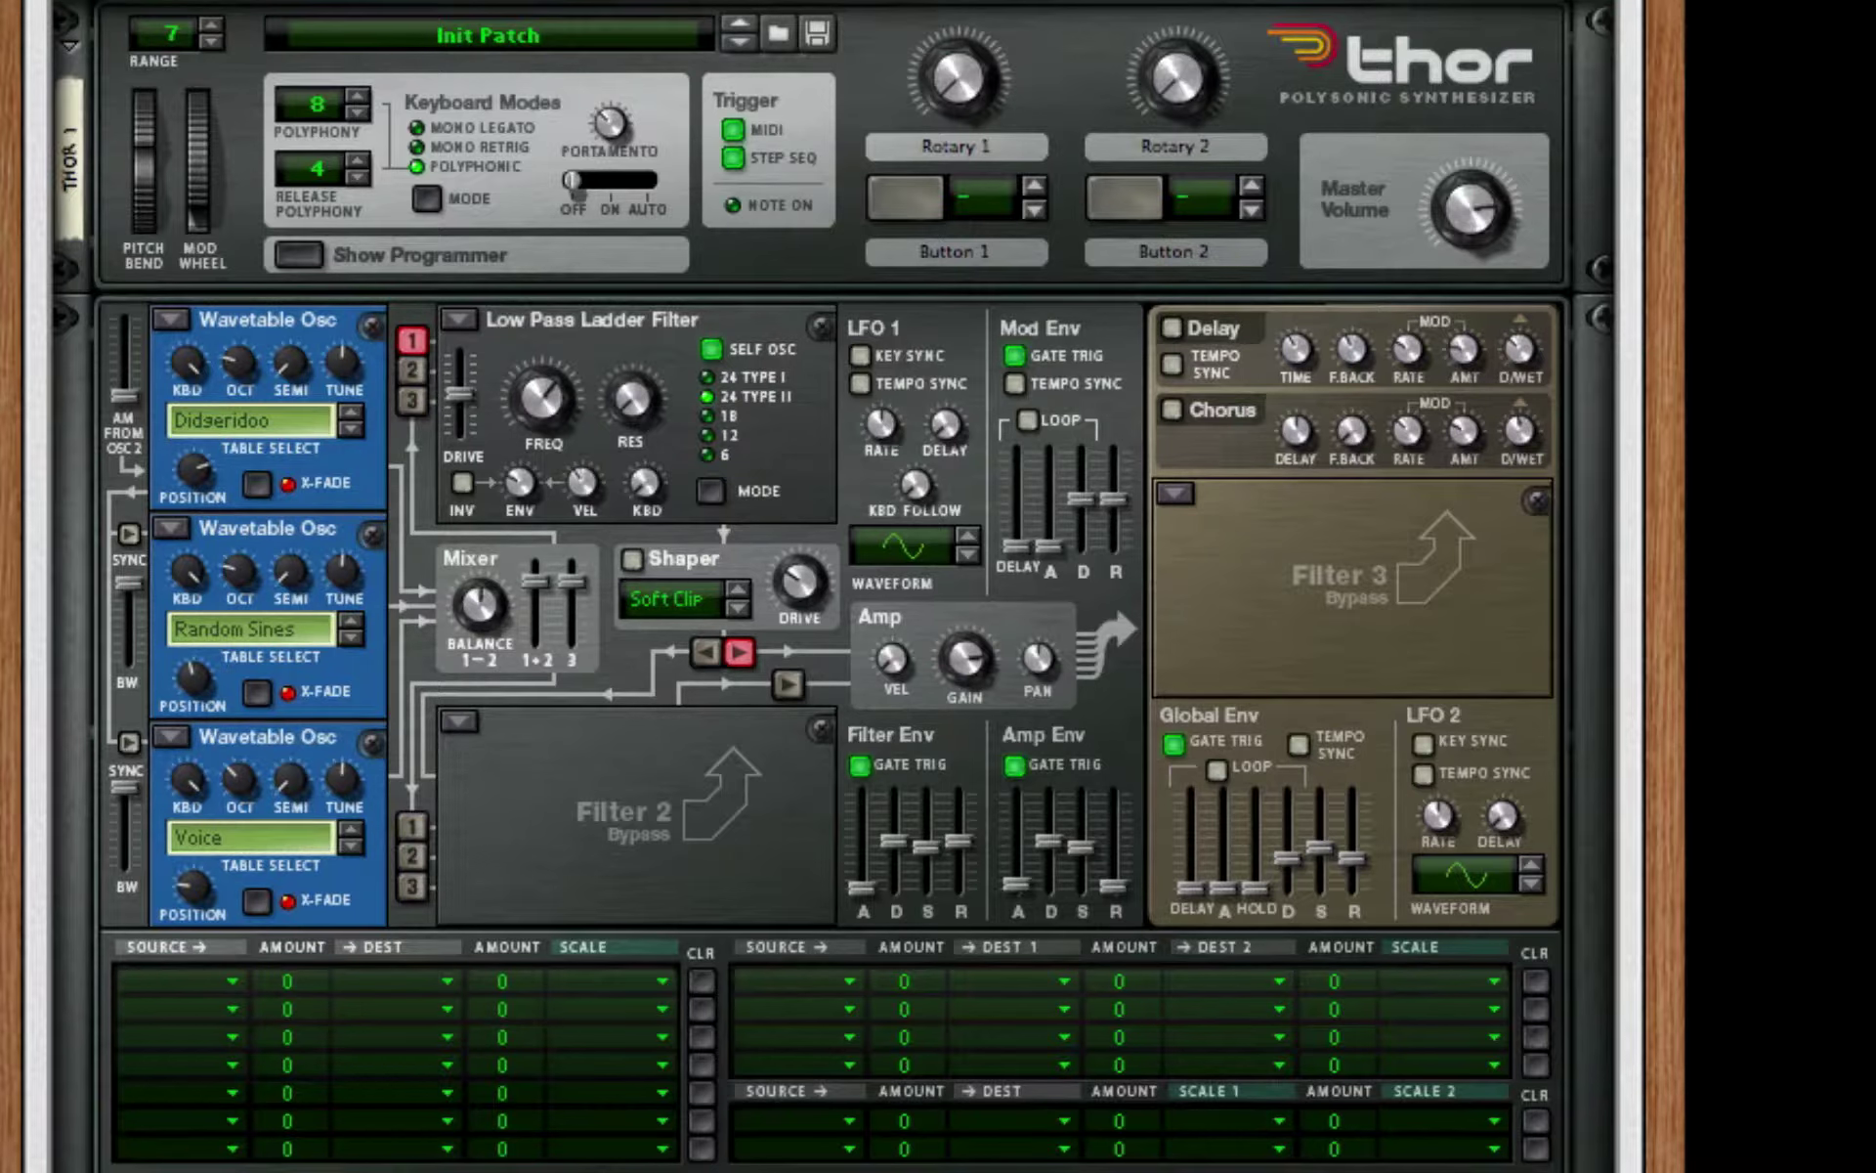
mouse_move(211, 873)
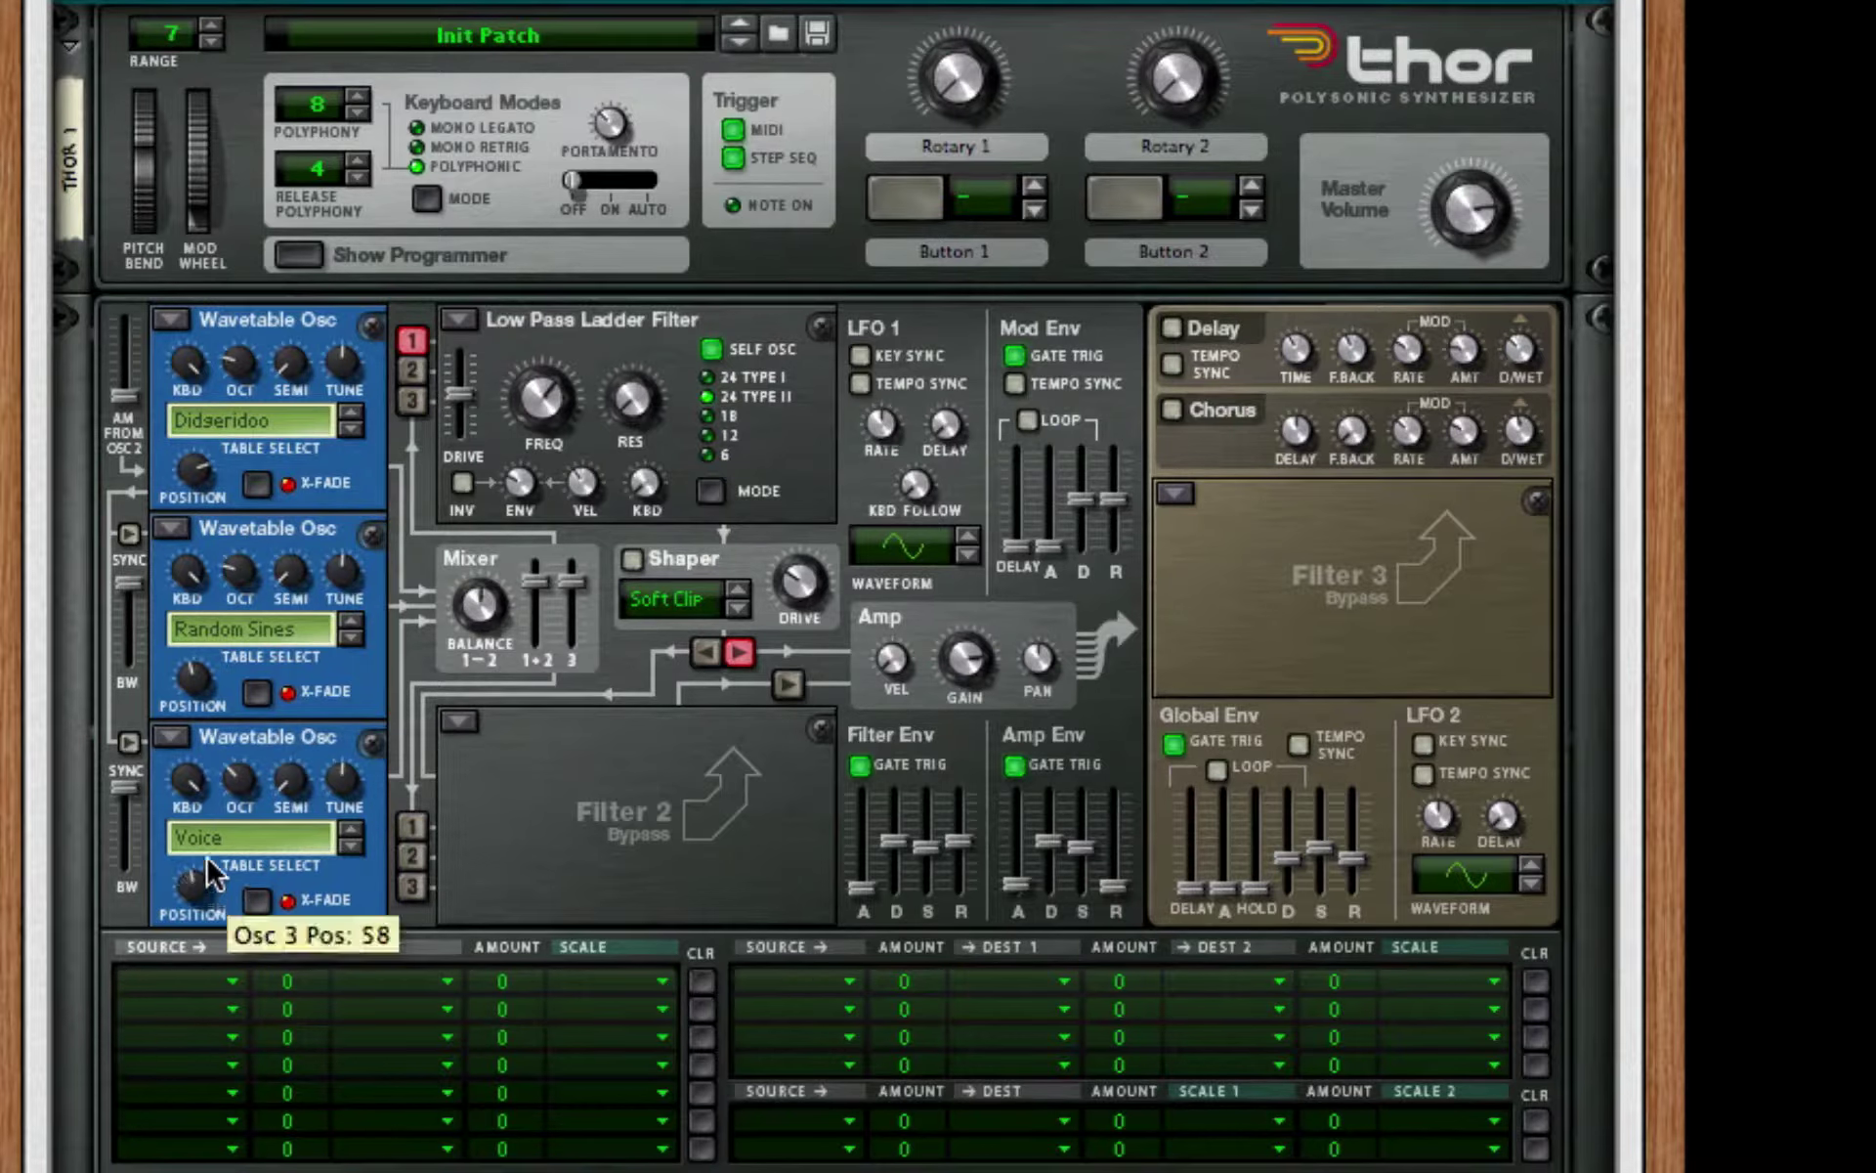
left_click_drag(208, 857, 208, 825)
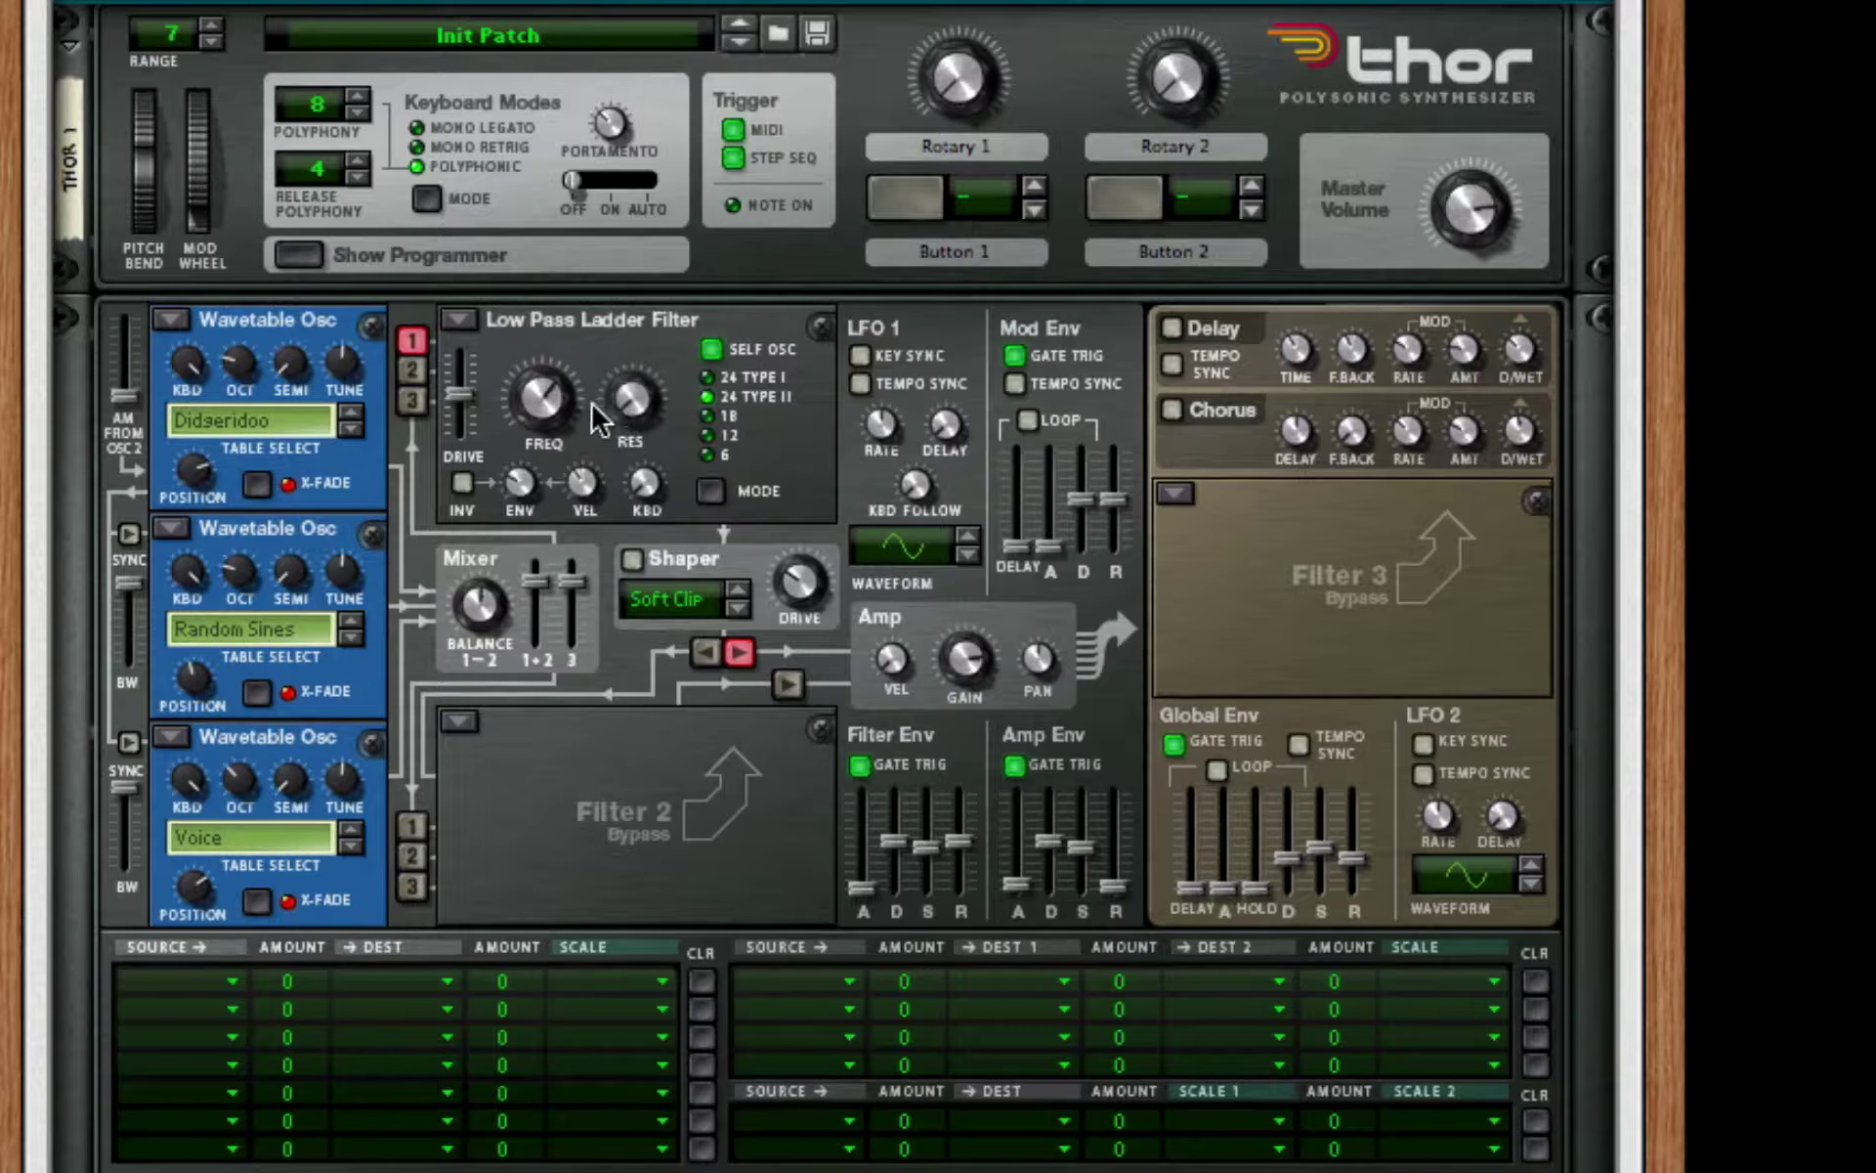
- Route oscillators 2 and 3 into filter 1 and lower the ladder cutoff to about 143 Hz
left_click(411, 369)
left_click(412, 400)
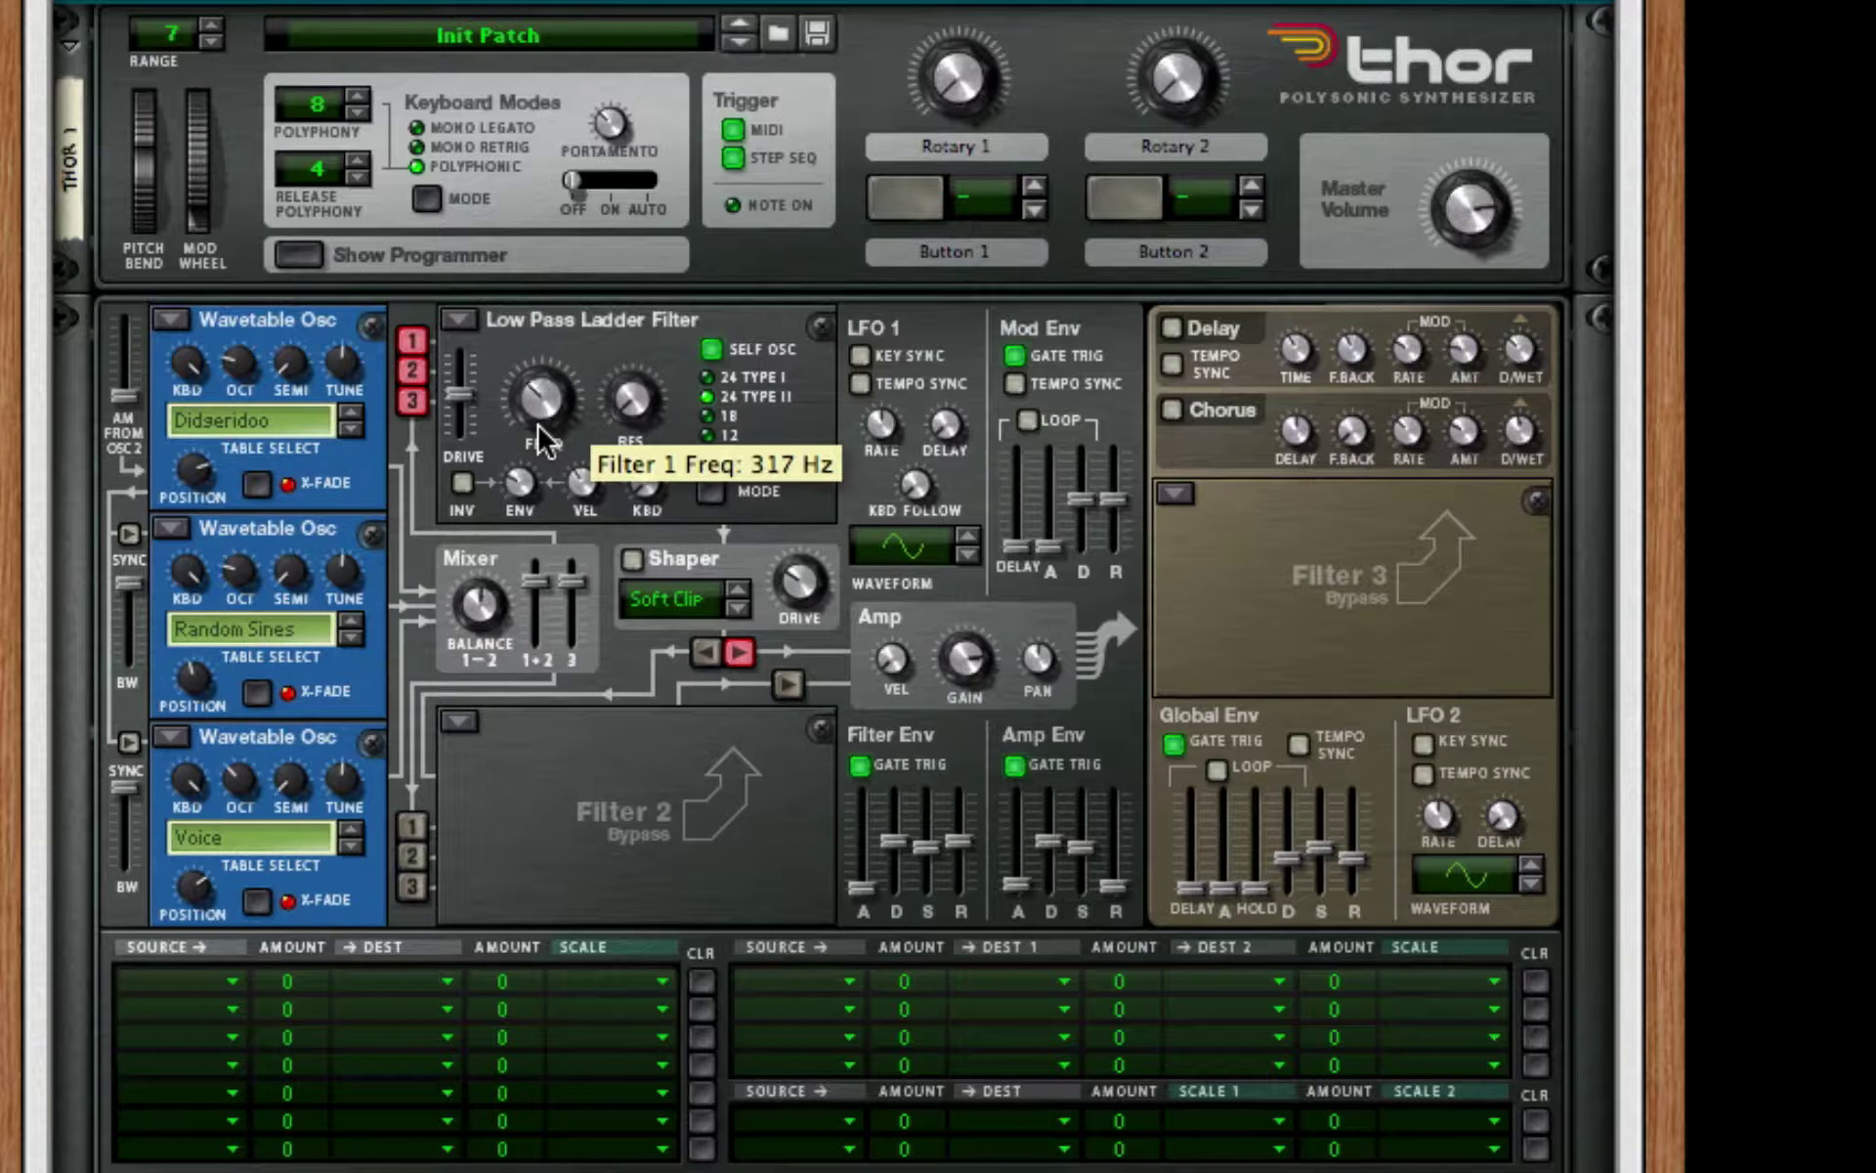
left_click_drag(541, 399, 536, 459)
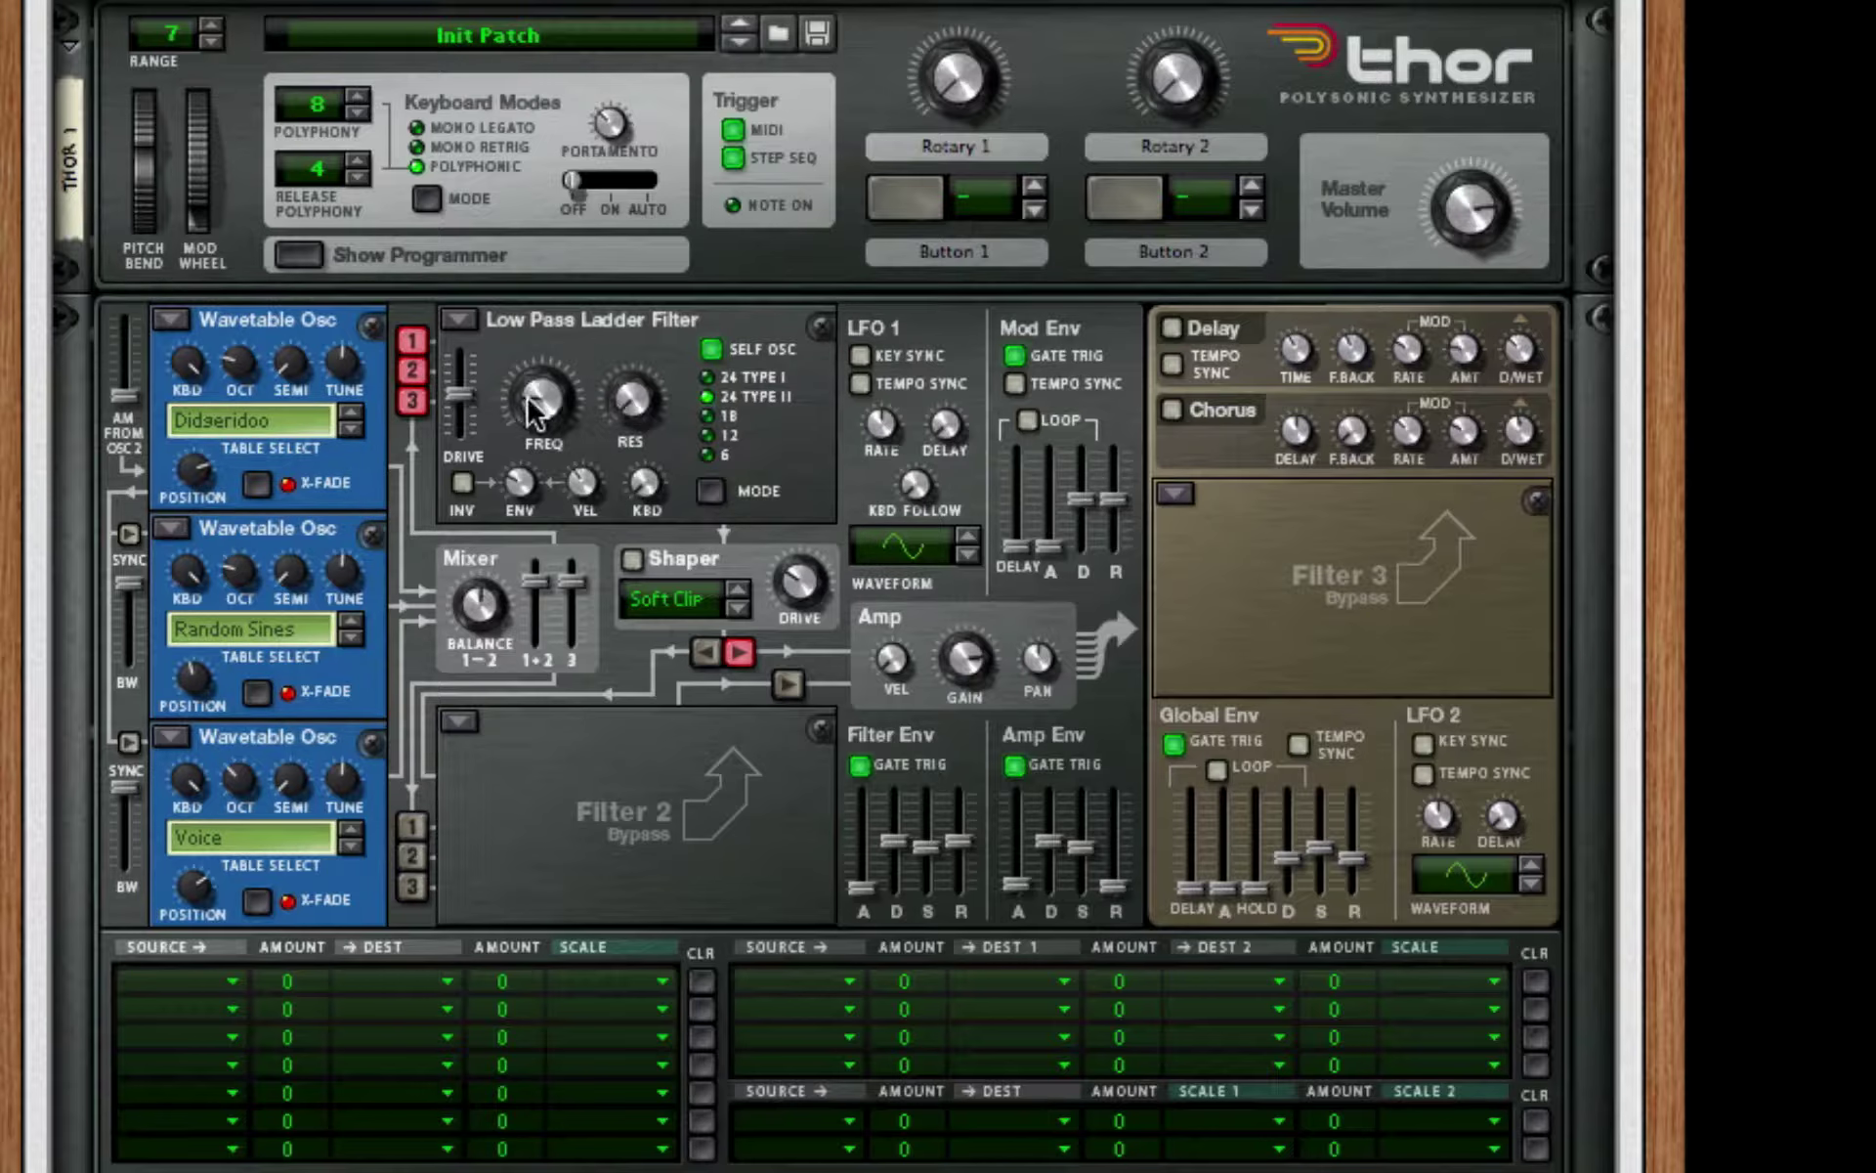
mouse_move(528, 416)
scroll(521, 401, "up", 2)
scroll(525, 410, "down", 1)
scroll(522, 402, "down", 1)
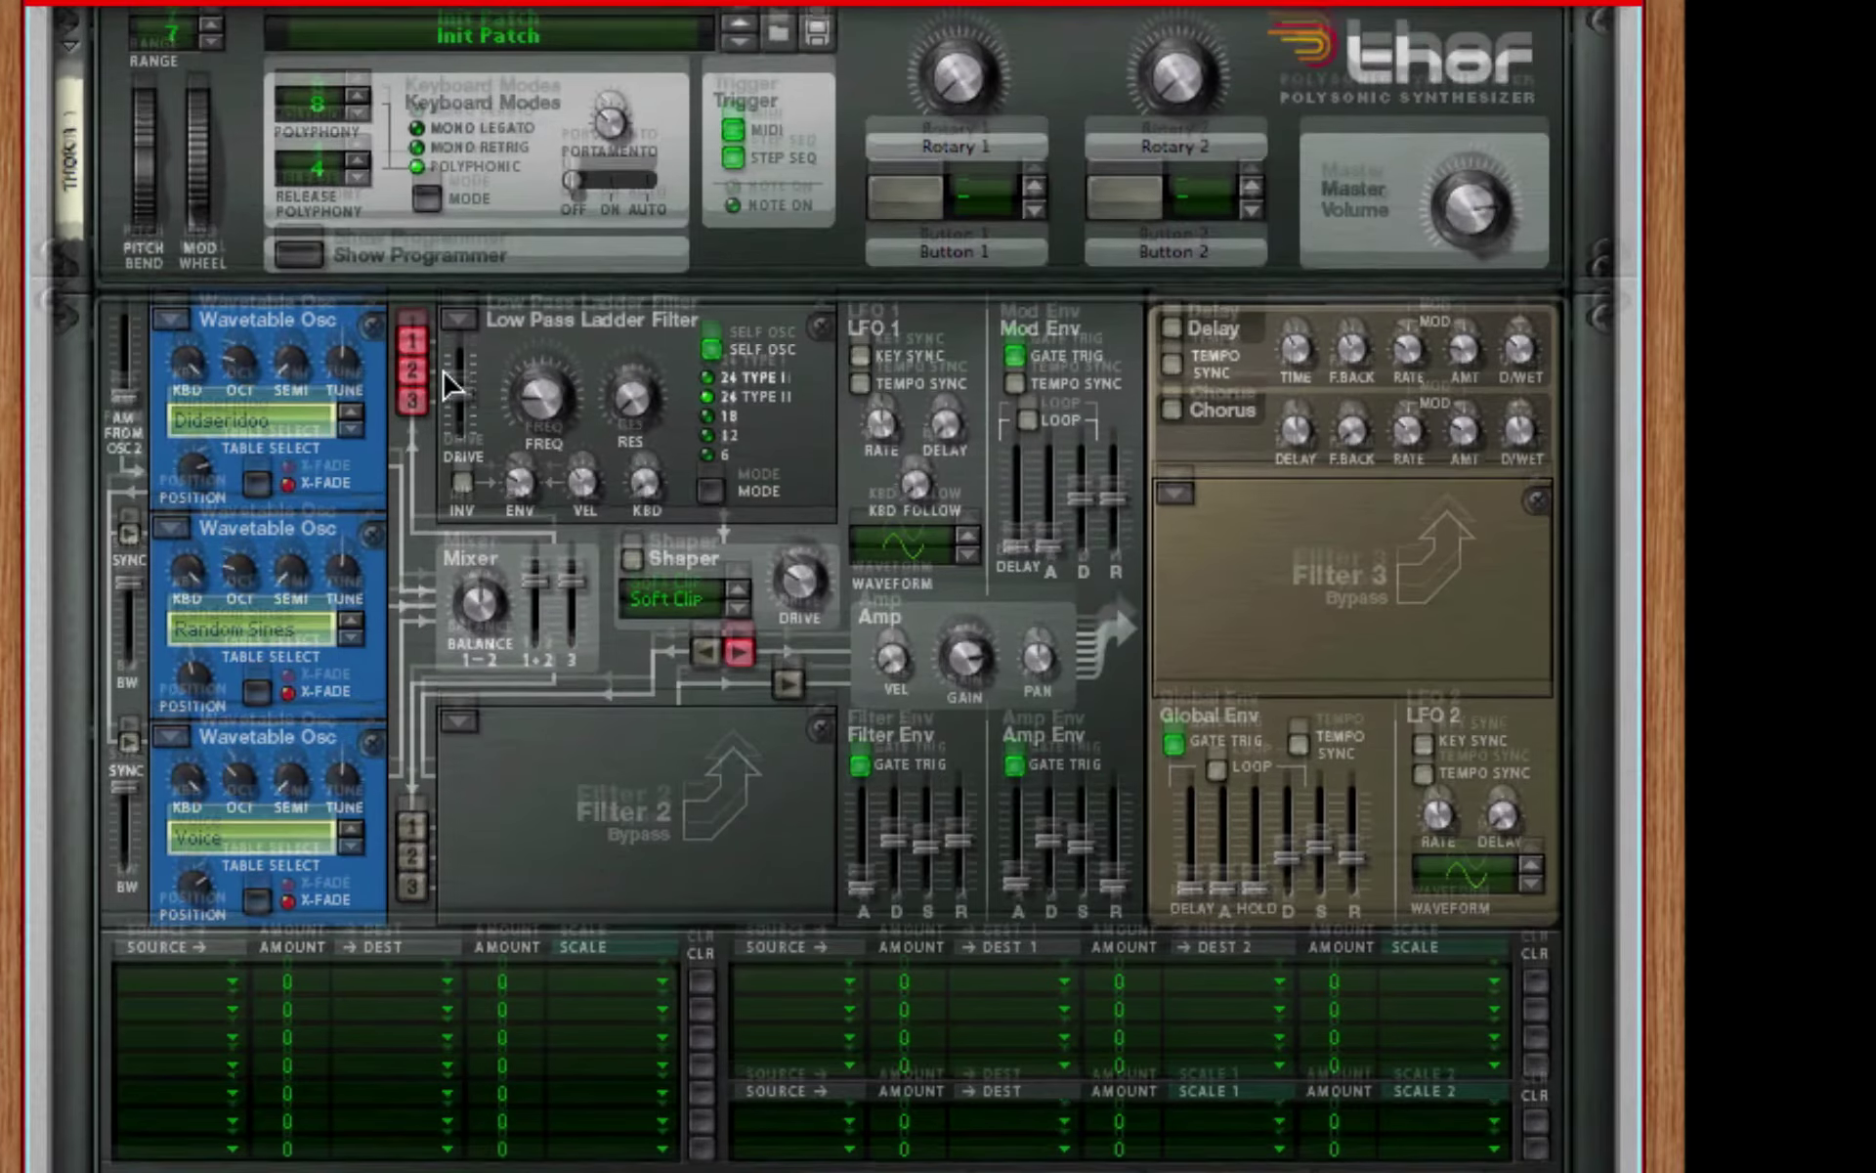
- Raise the ladder filter drive to 85 and set resonance to 32
left_click_drag(450, 406, 457, 388)
left_click_drag(648, 401, 649, 381)
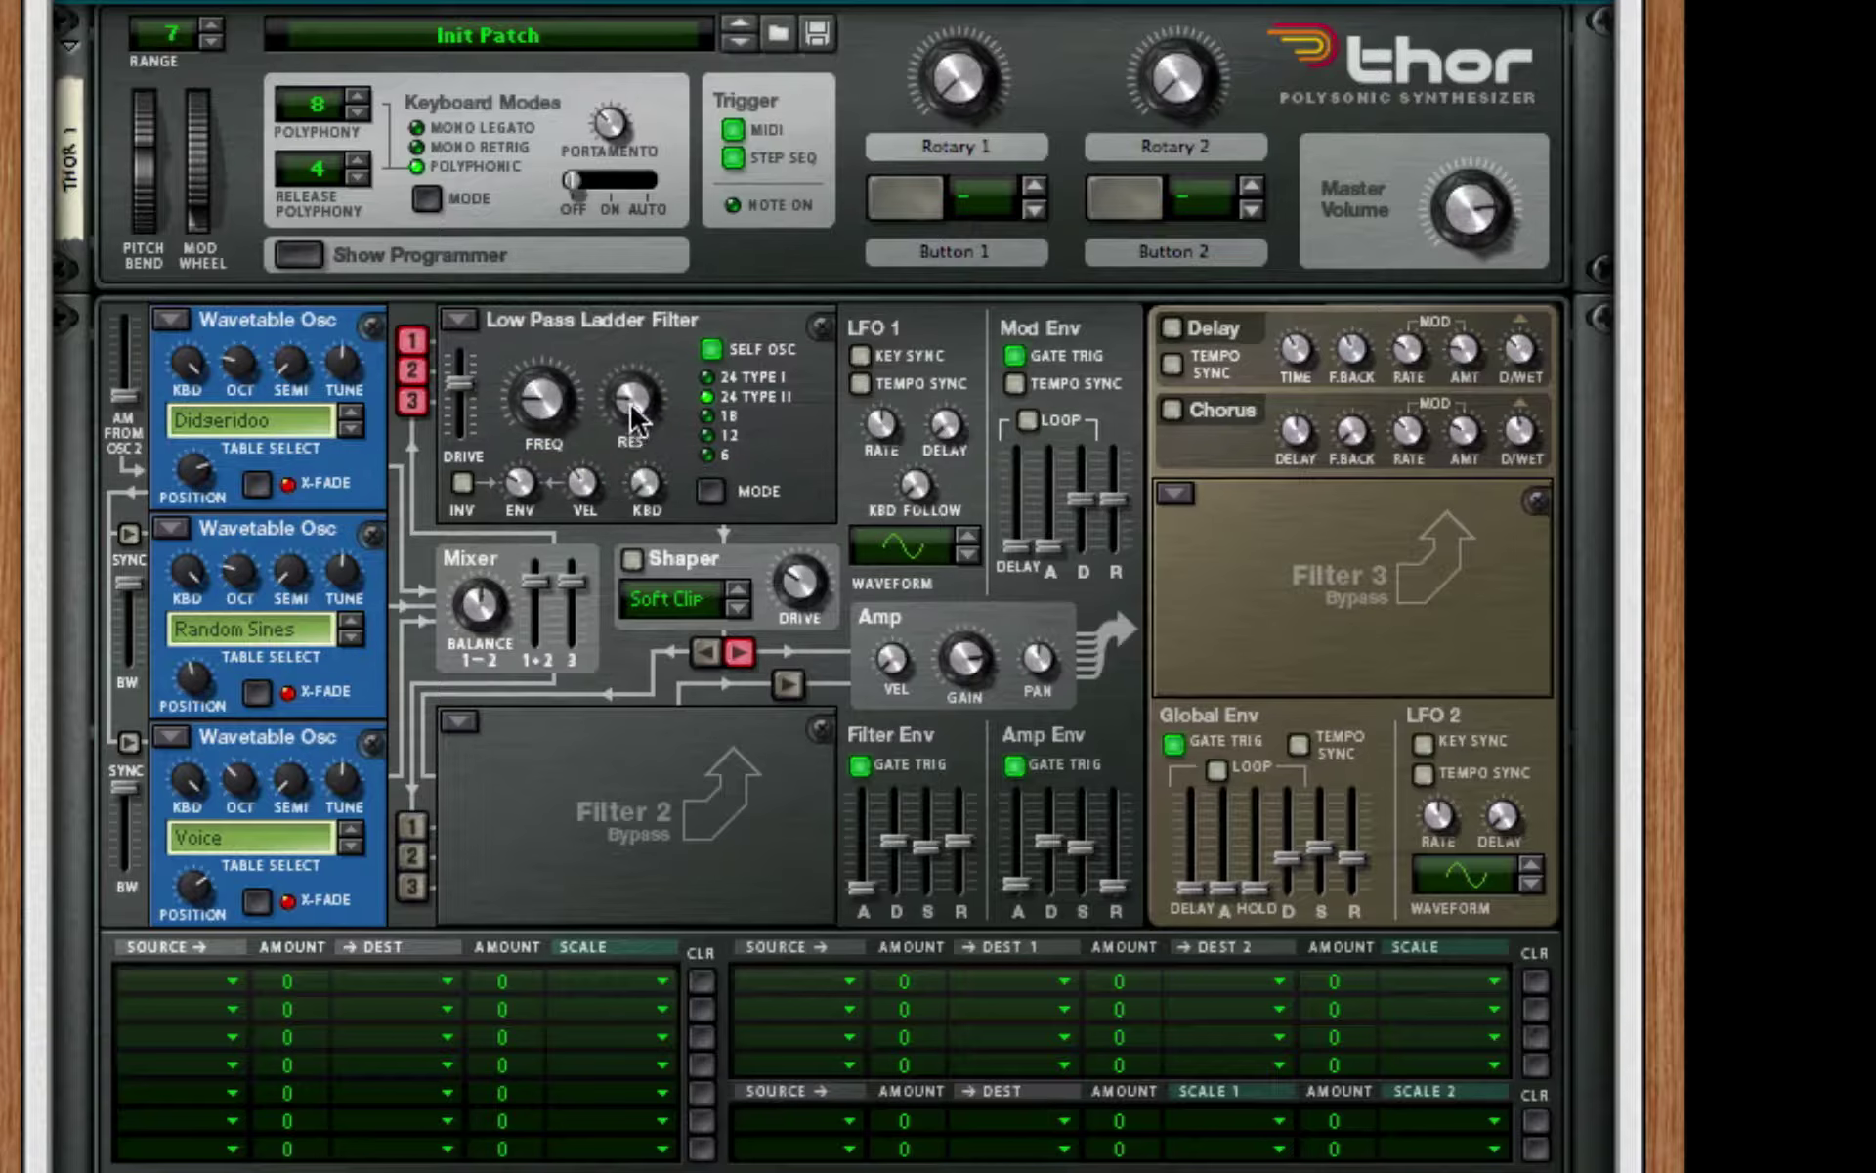
left_click_drag(630, 407, 637, 411)
- Raise shaper drive to 69, change its curve to Wrap, and turn on chorus
left_click_drag(796, 586, 814, 551)
left_click(640, 608)
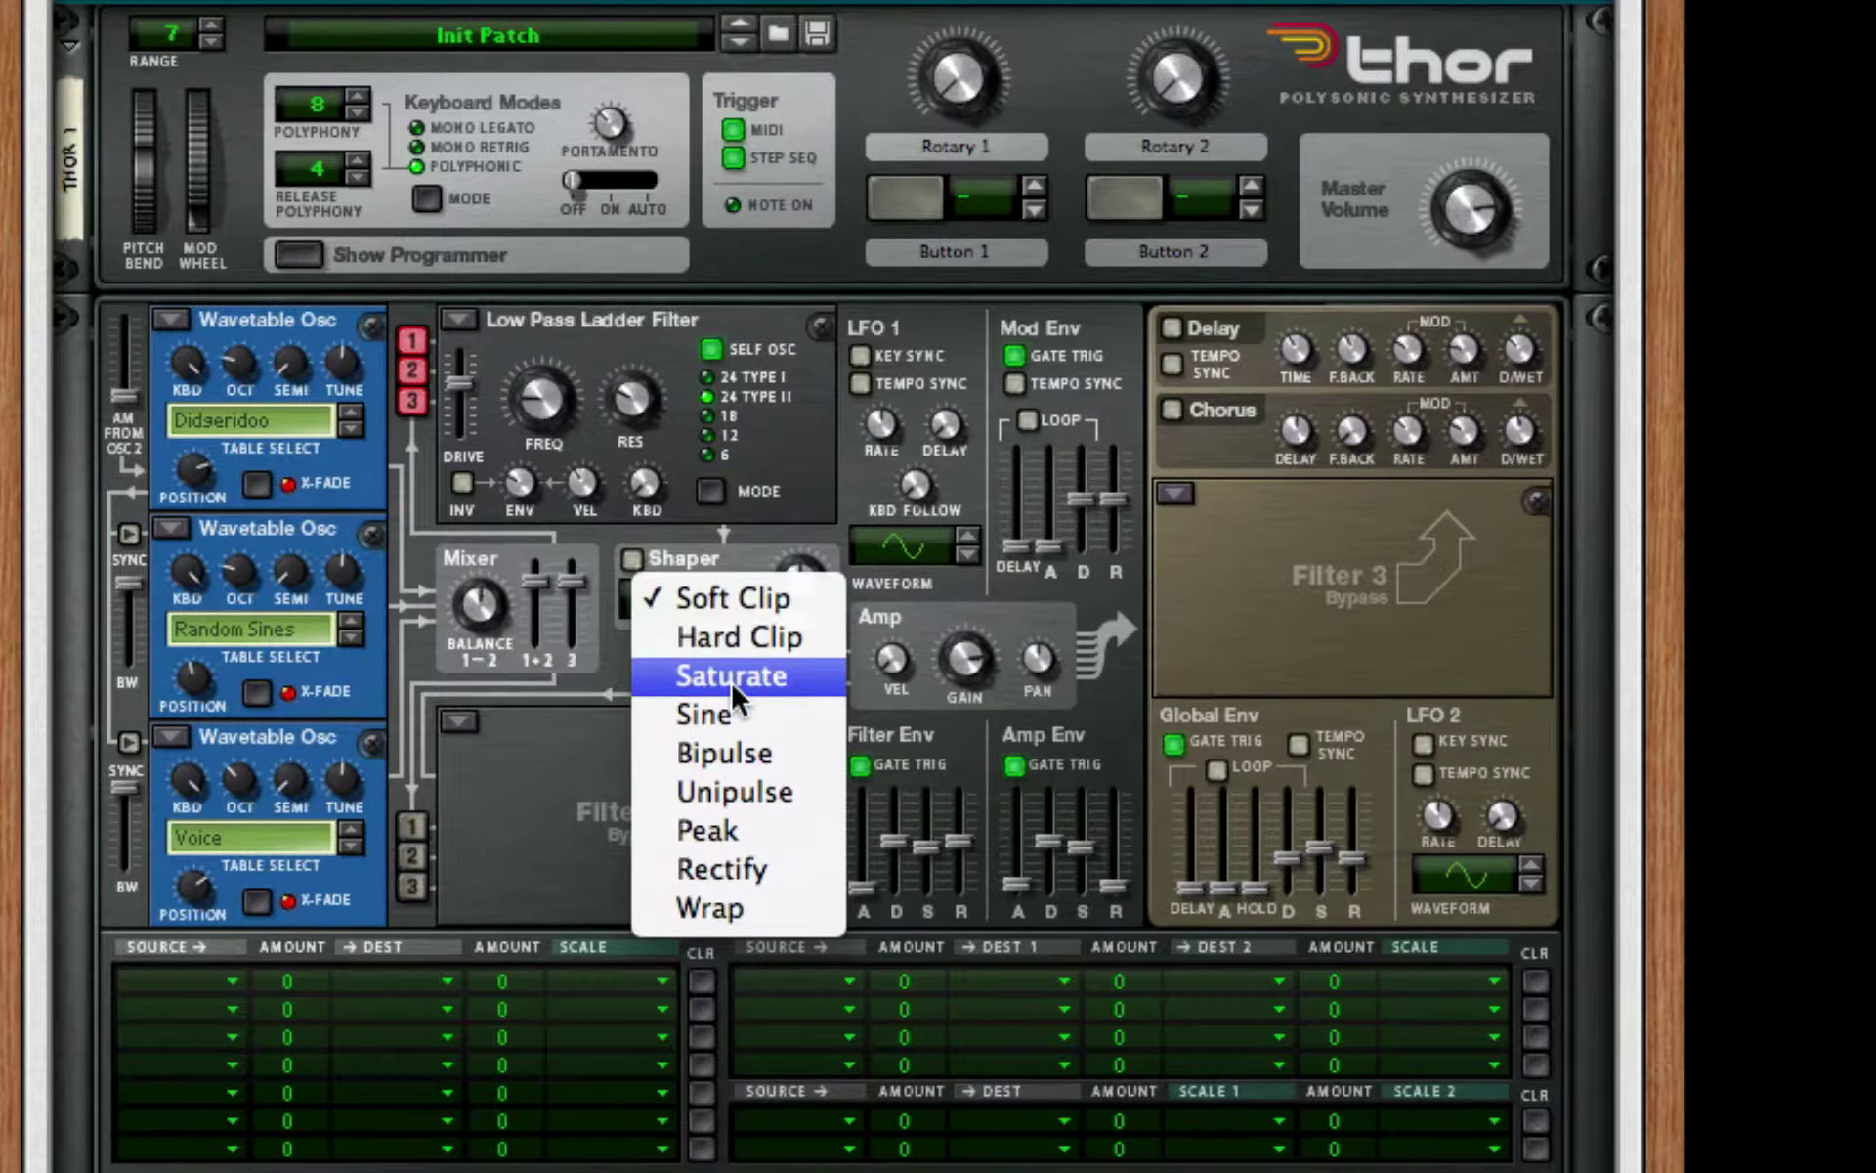
left_click(723, 901)
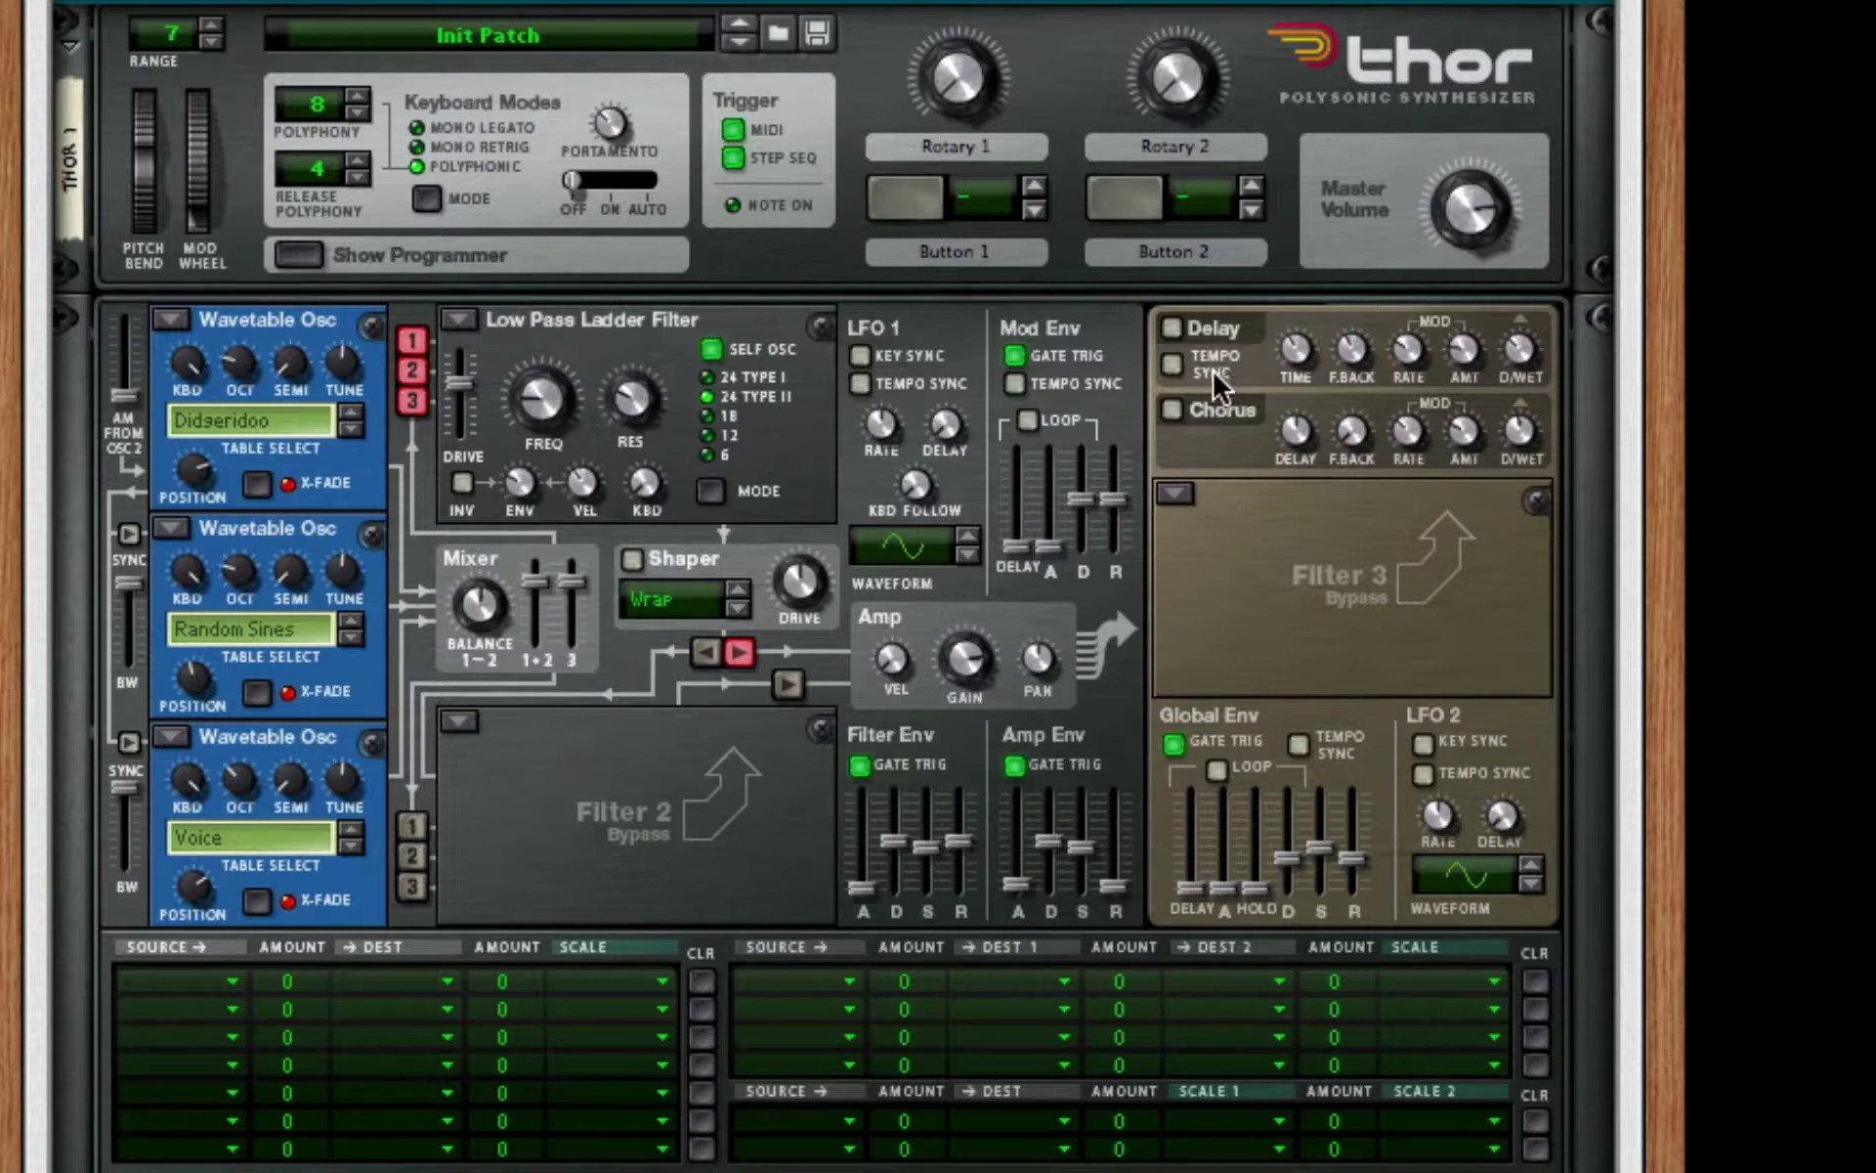
left_click(1174, 411)
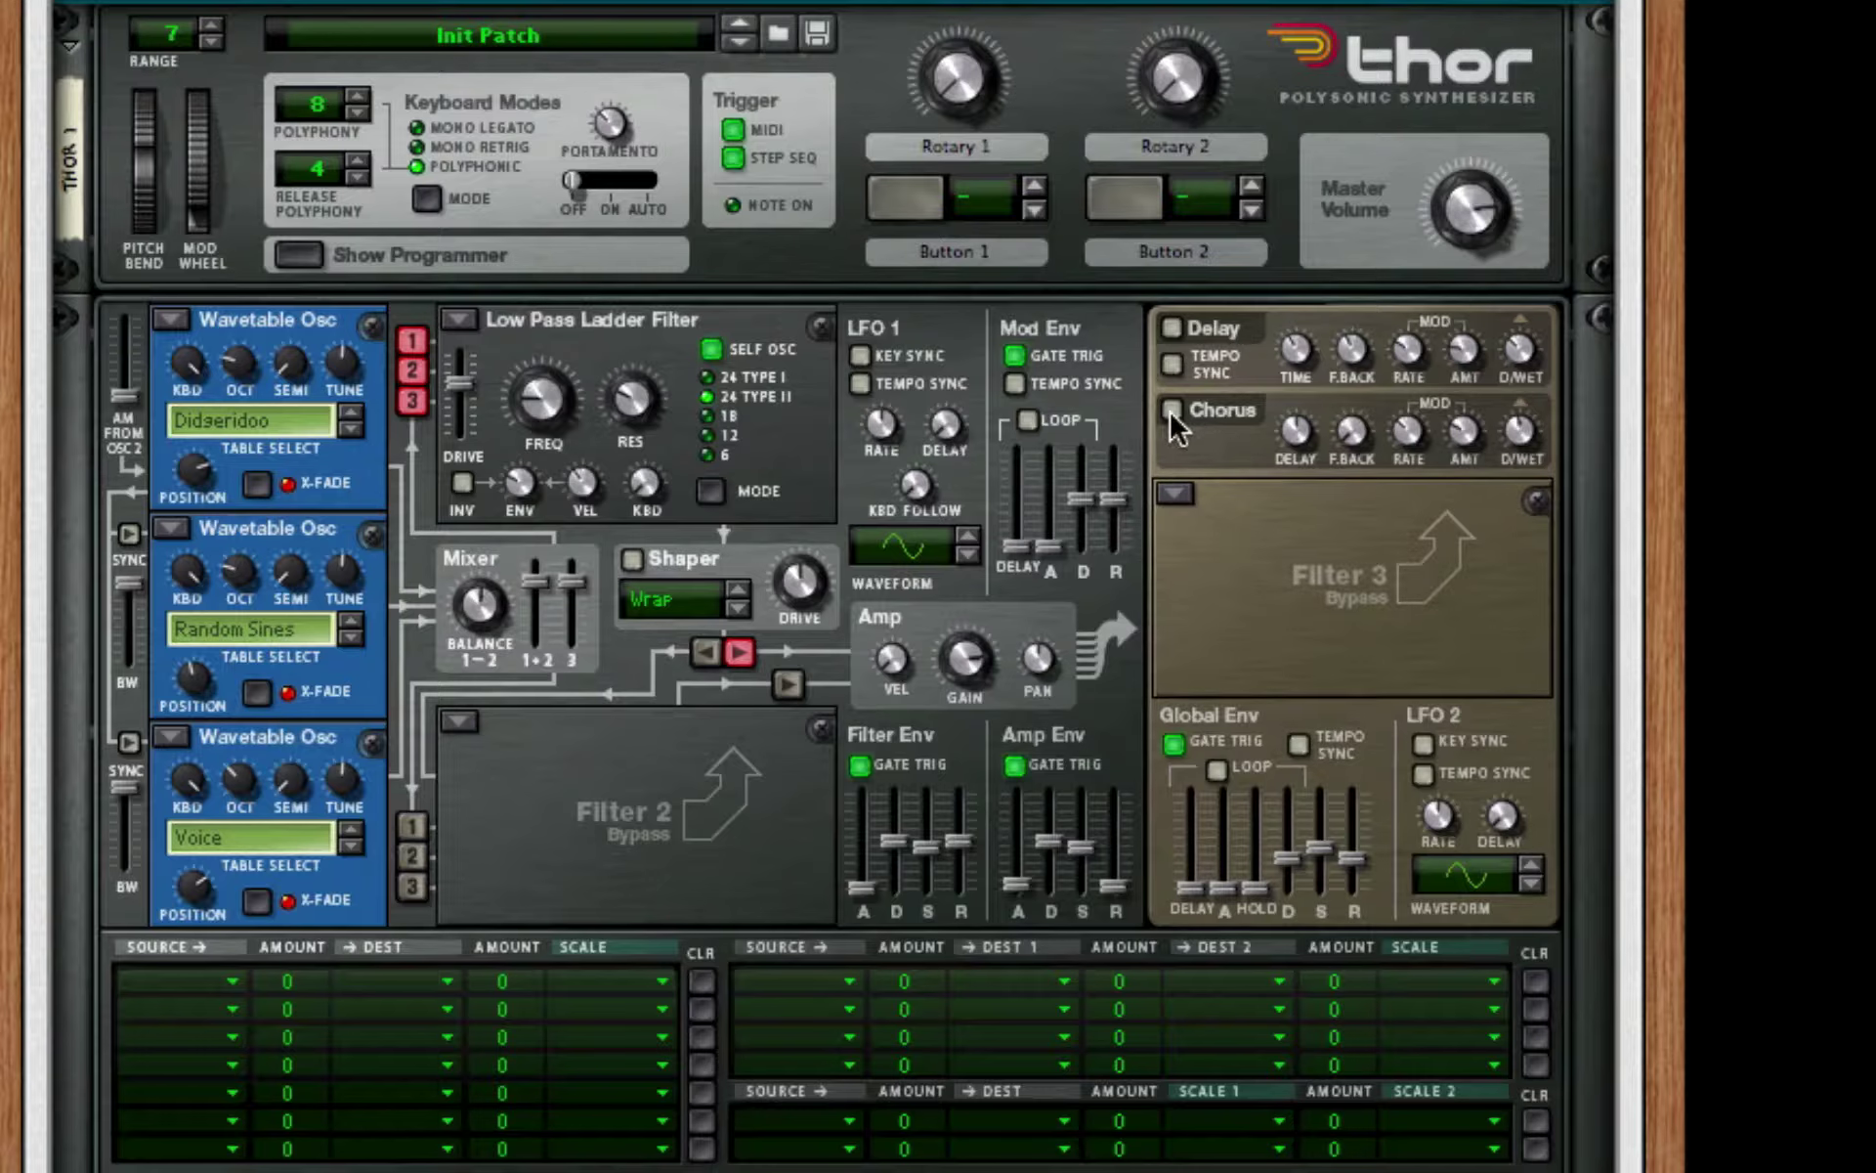
- Put an inverted Comb filter in slot 3 with minimum frequency, full envelope amount and velocity 31
left_click(1175, 495)
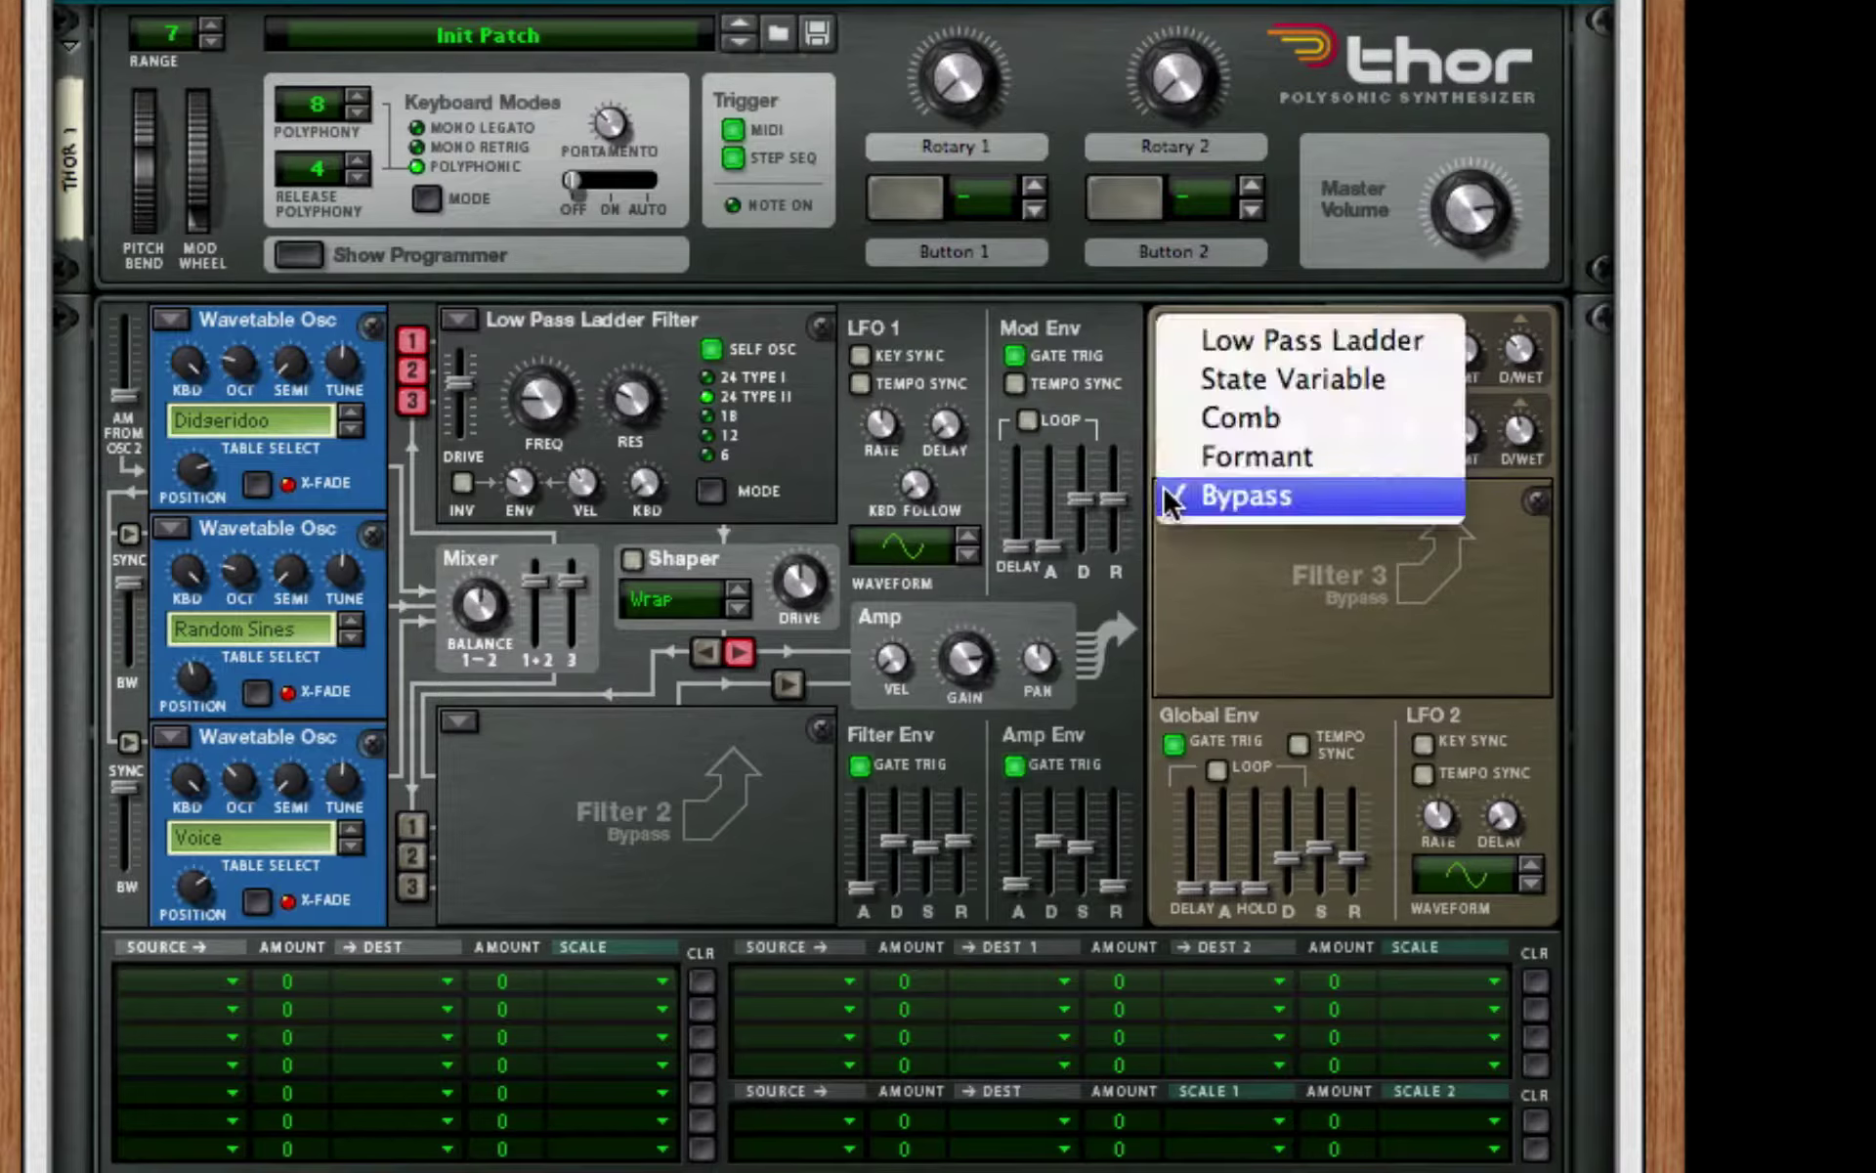
left_click(1299, 419)
left_click_drag(1259, 576, 1236, 993)
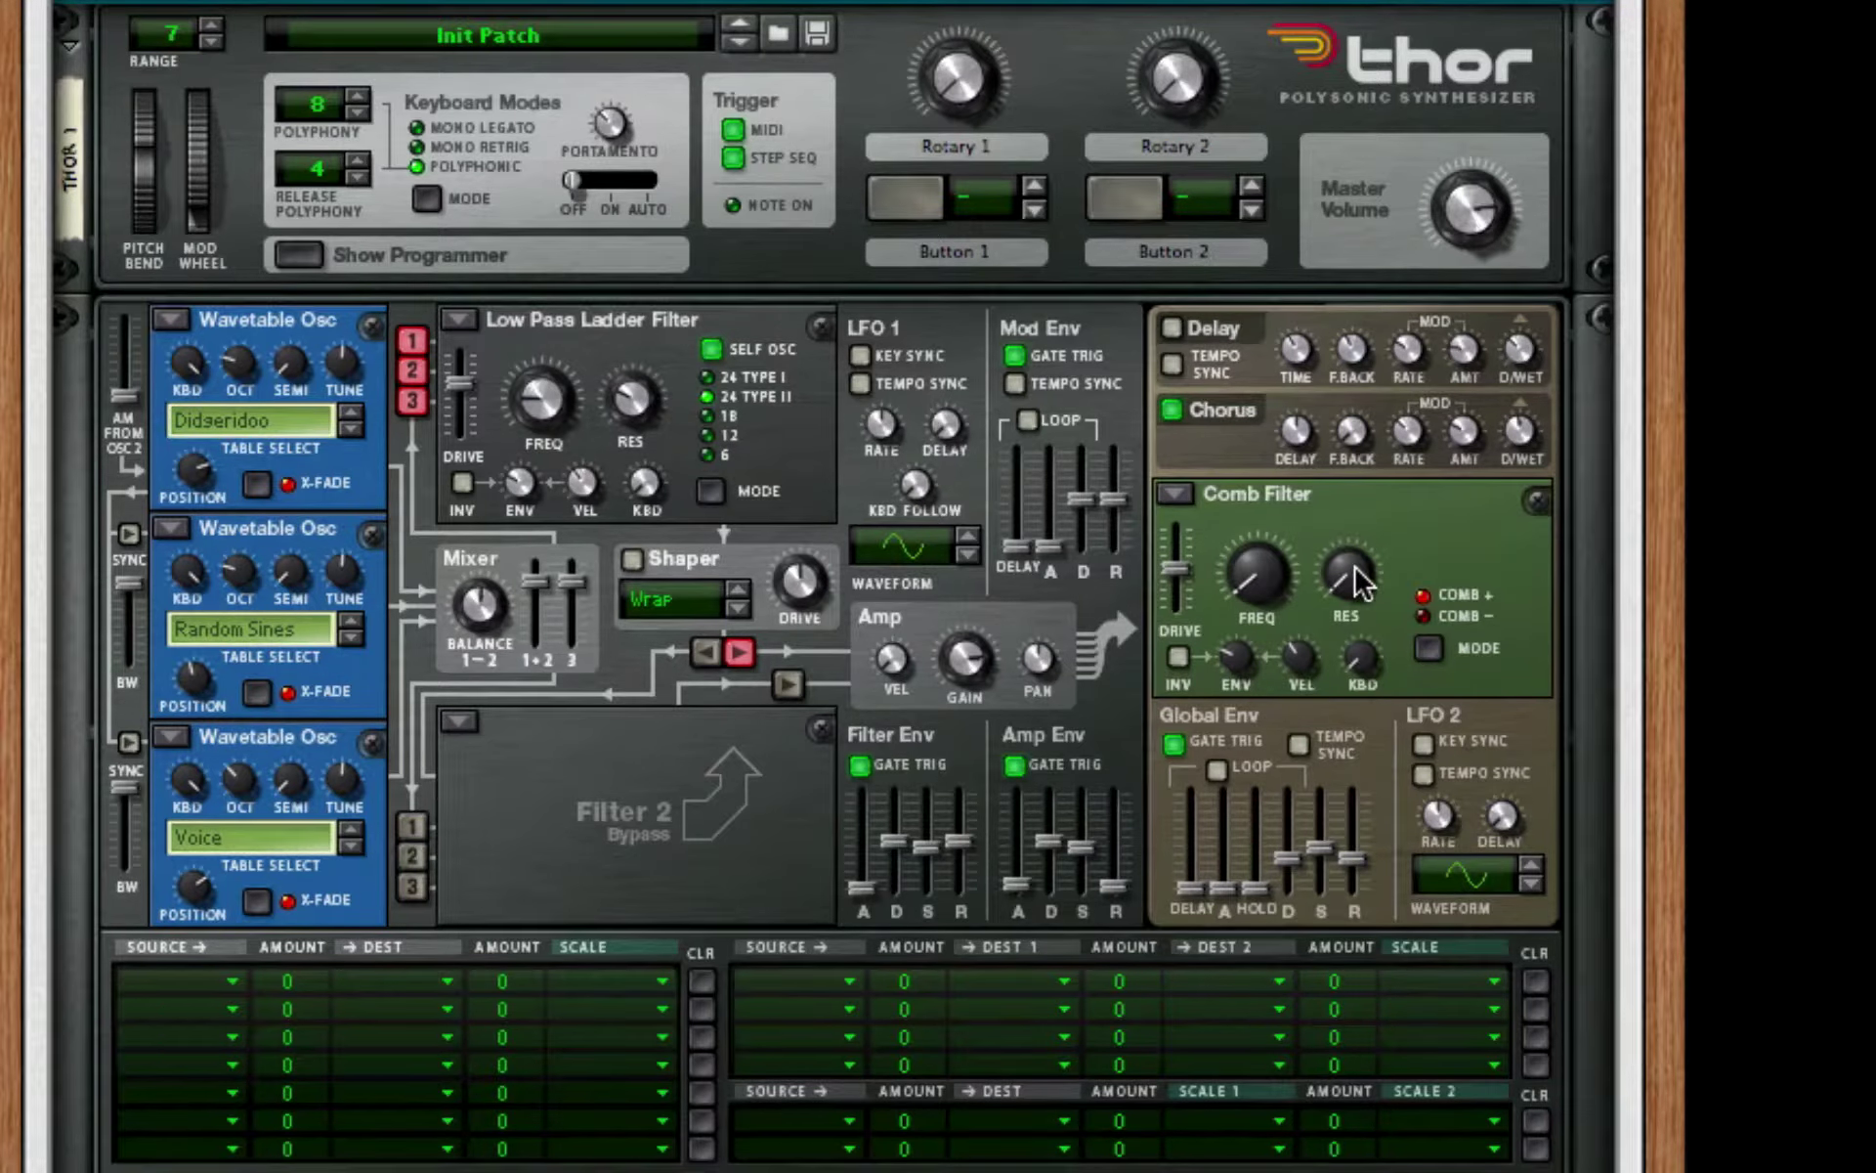
left_click(1179, 657)
left_click_drag(1236, 657, 1341, 331)
left_click_drag(1298, 663, 1359, 665)
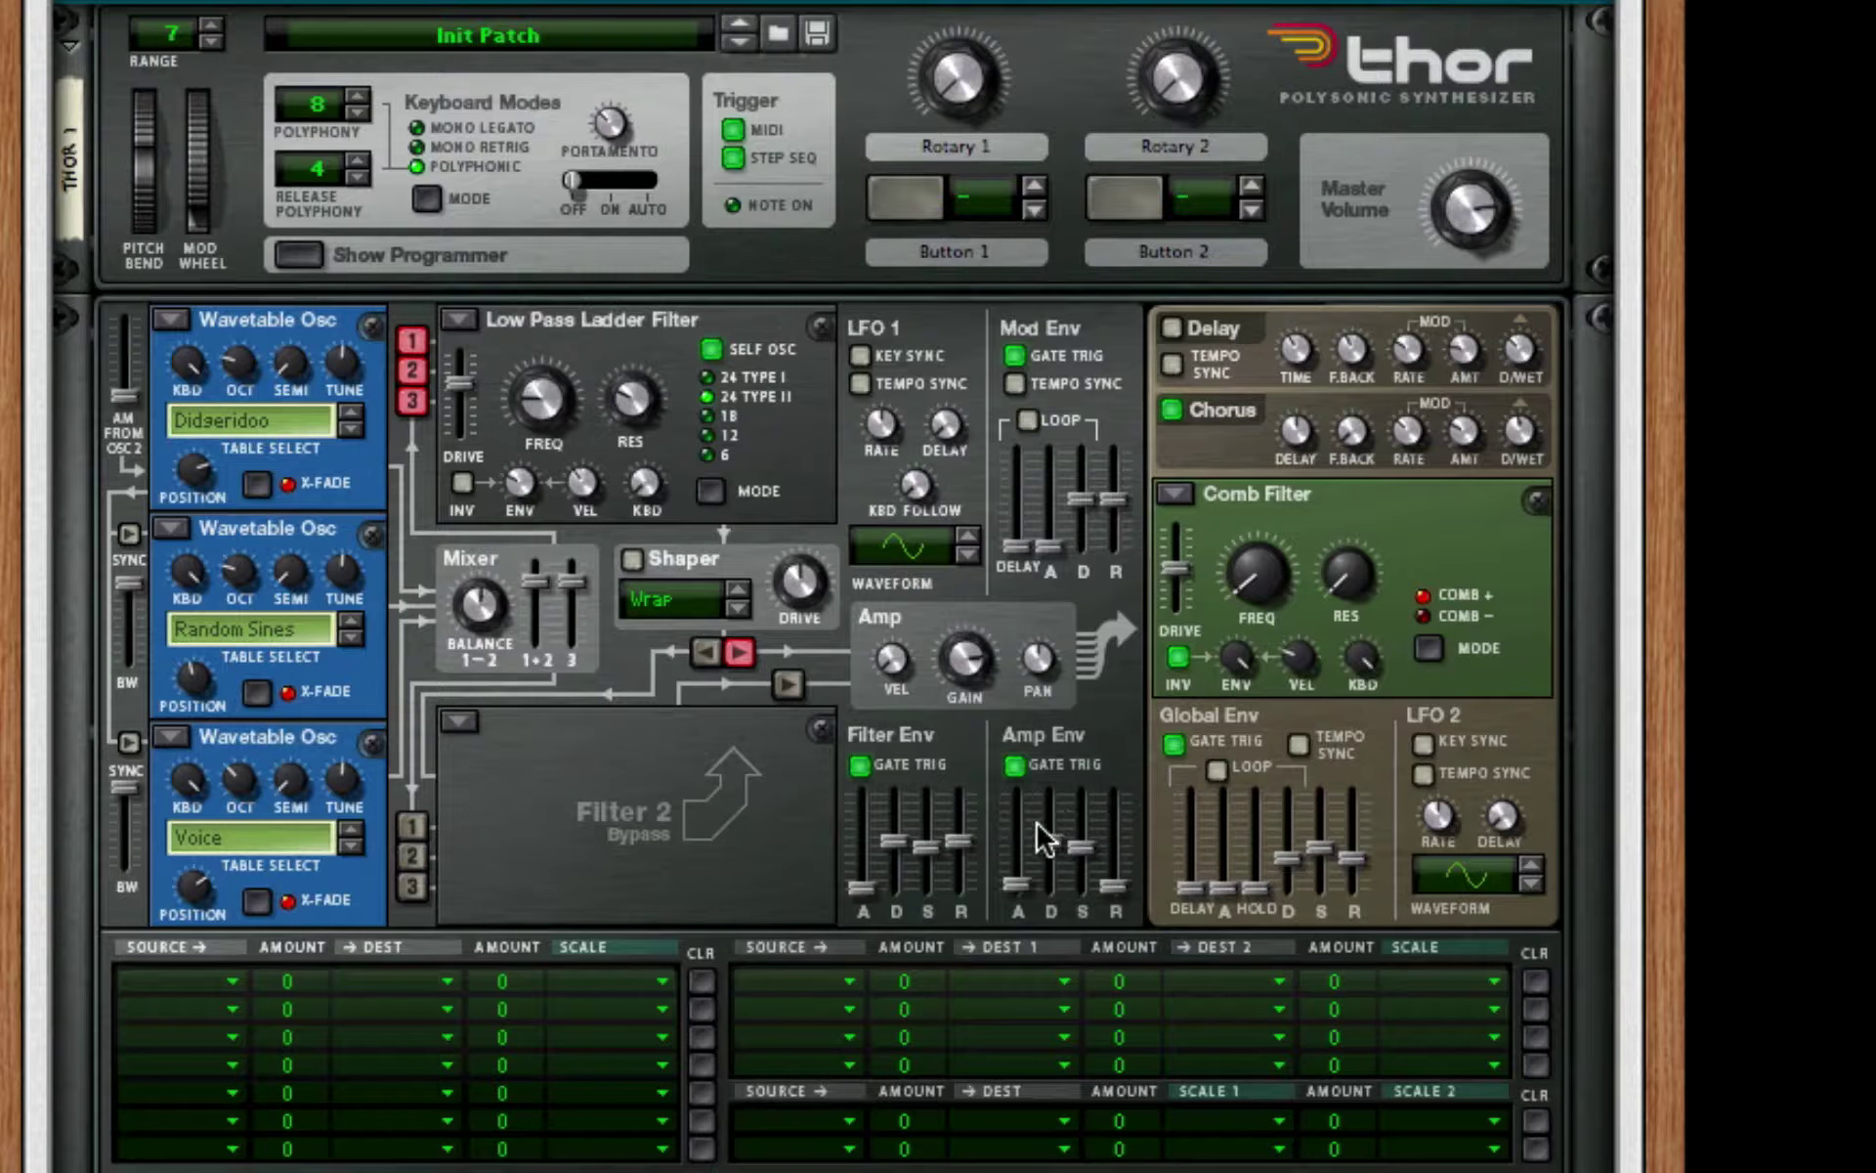
- Max amp envelope decay and sustain; make Global Env loop in tempo sync with attack 4/1, decay 2/4
left_click_drag(1046, 840, 1204, 688)
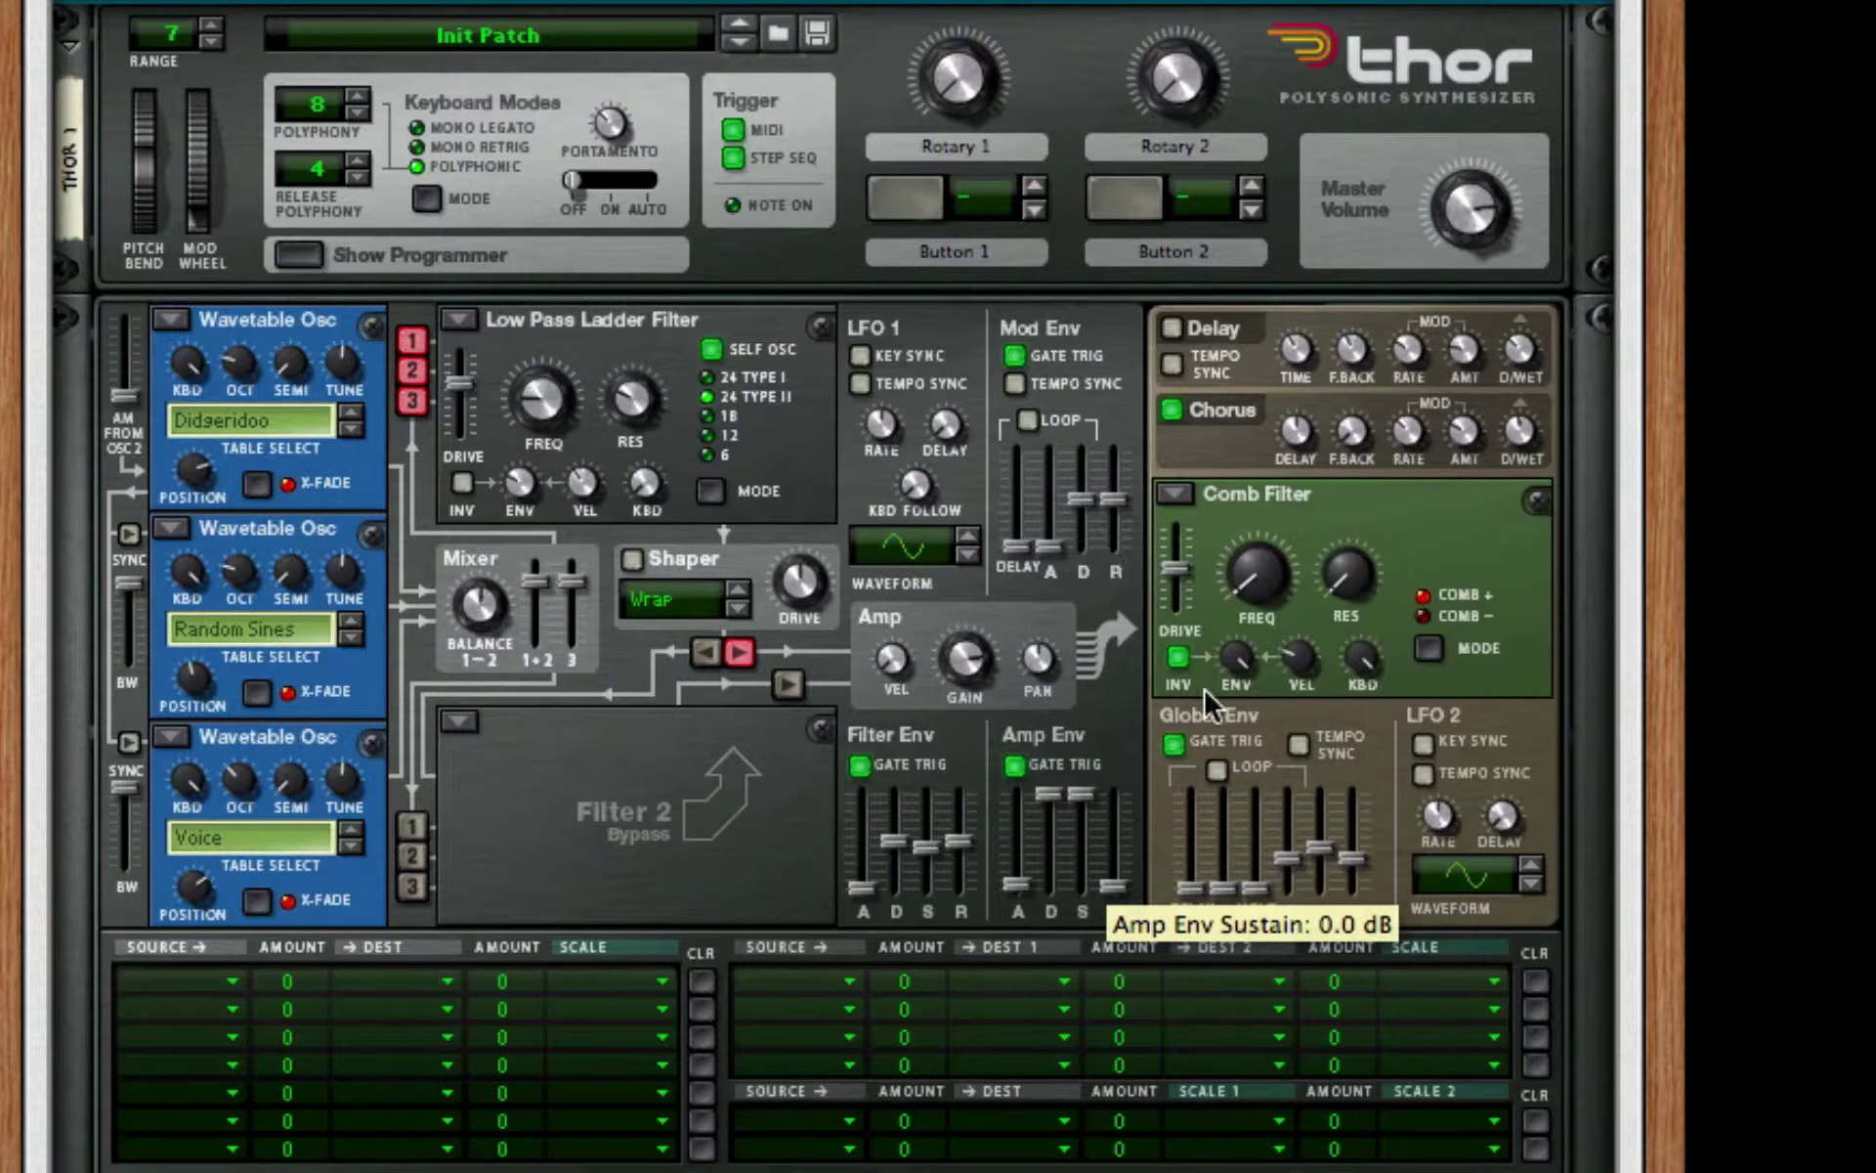
left_click(1297, 745)
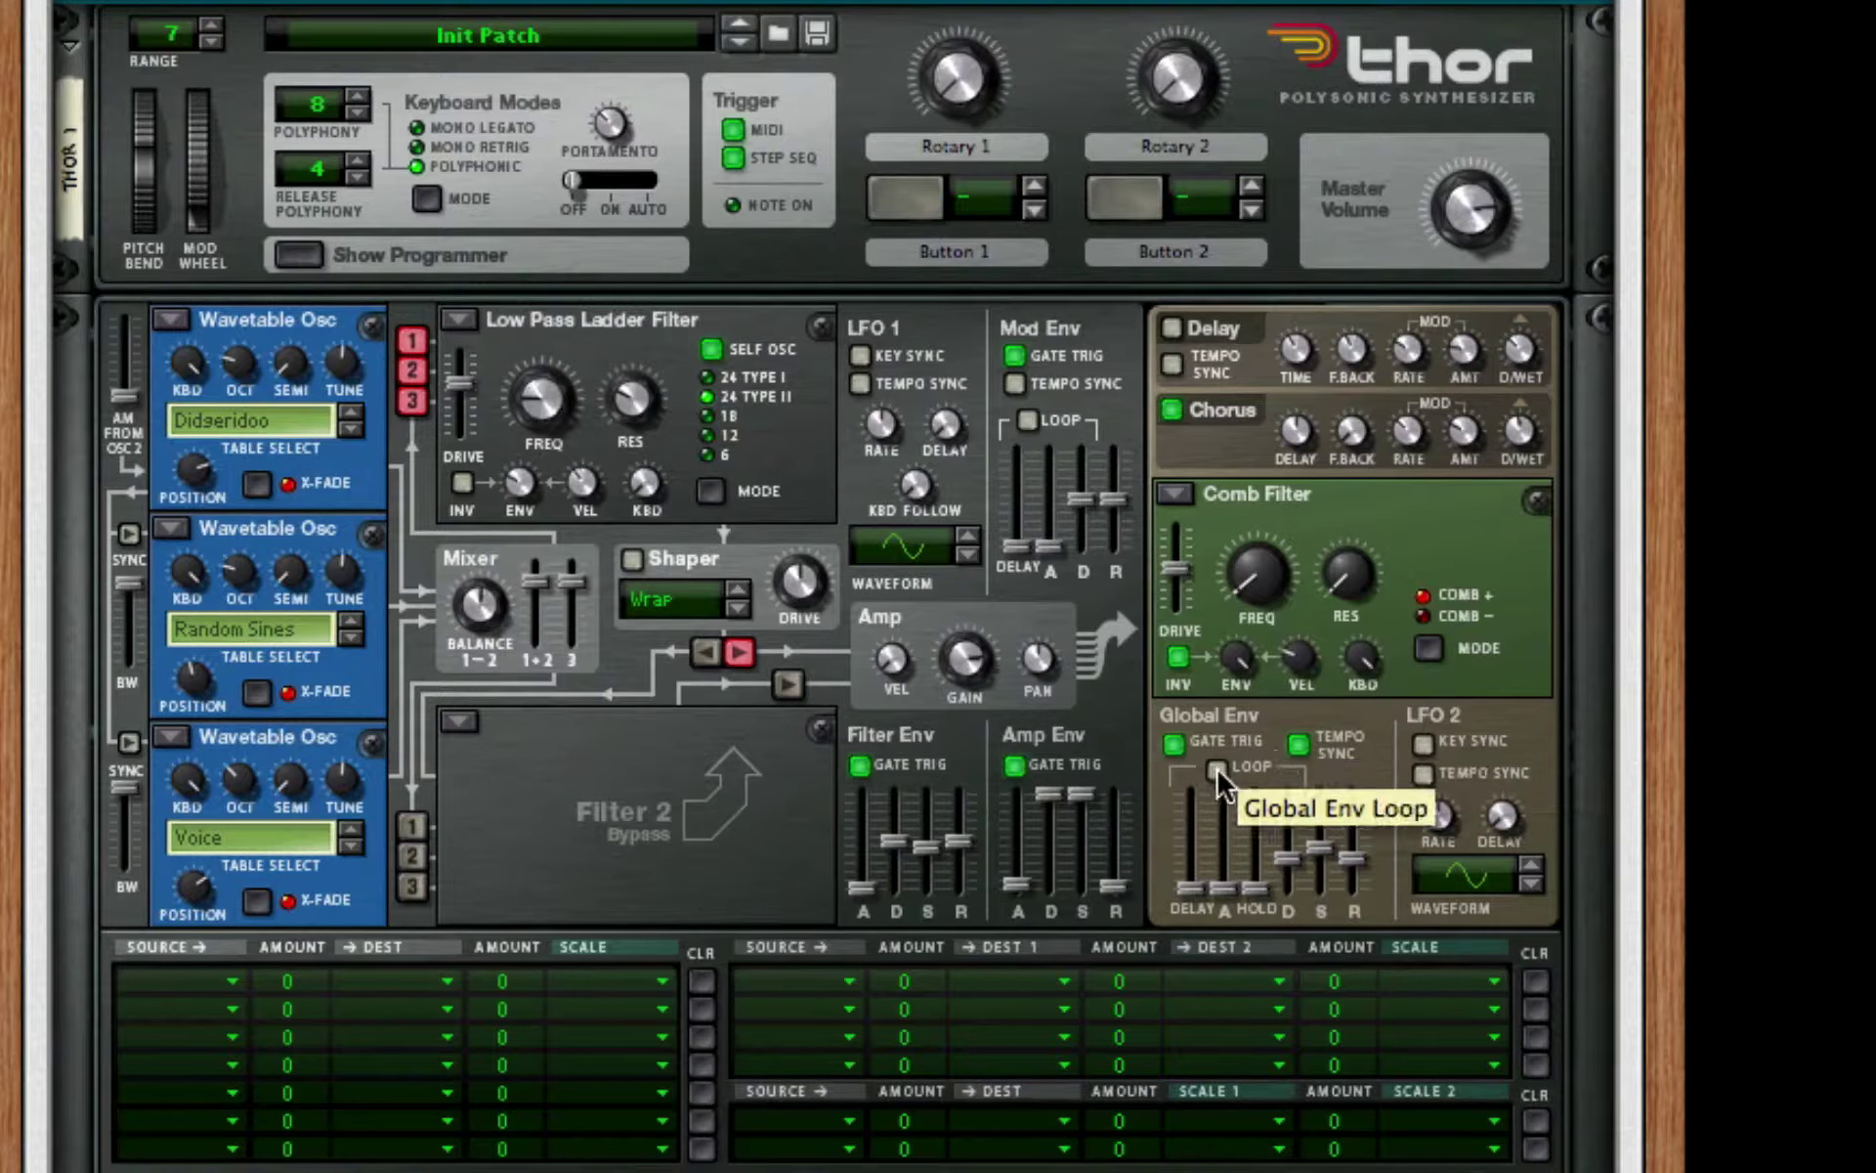
left_click(1217, 770)
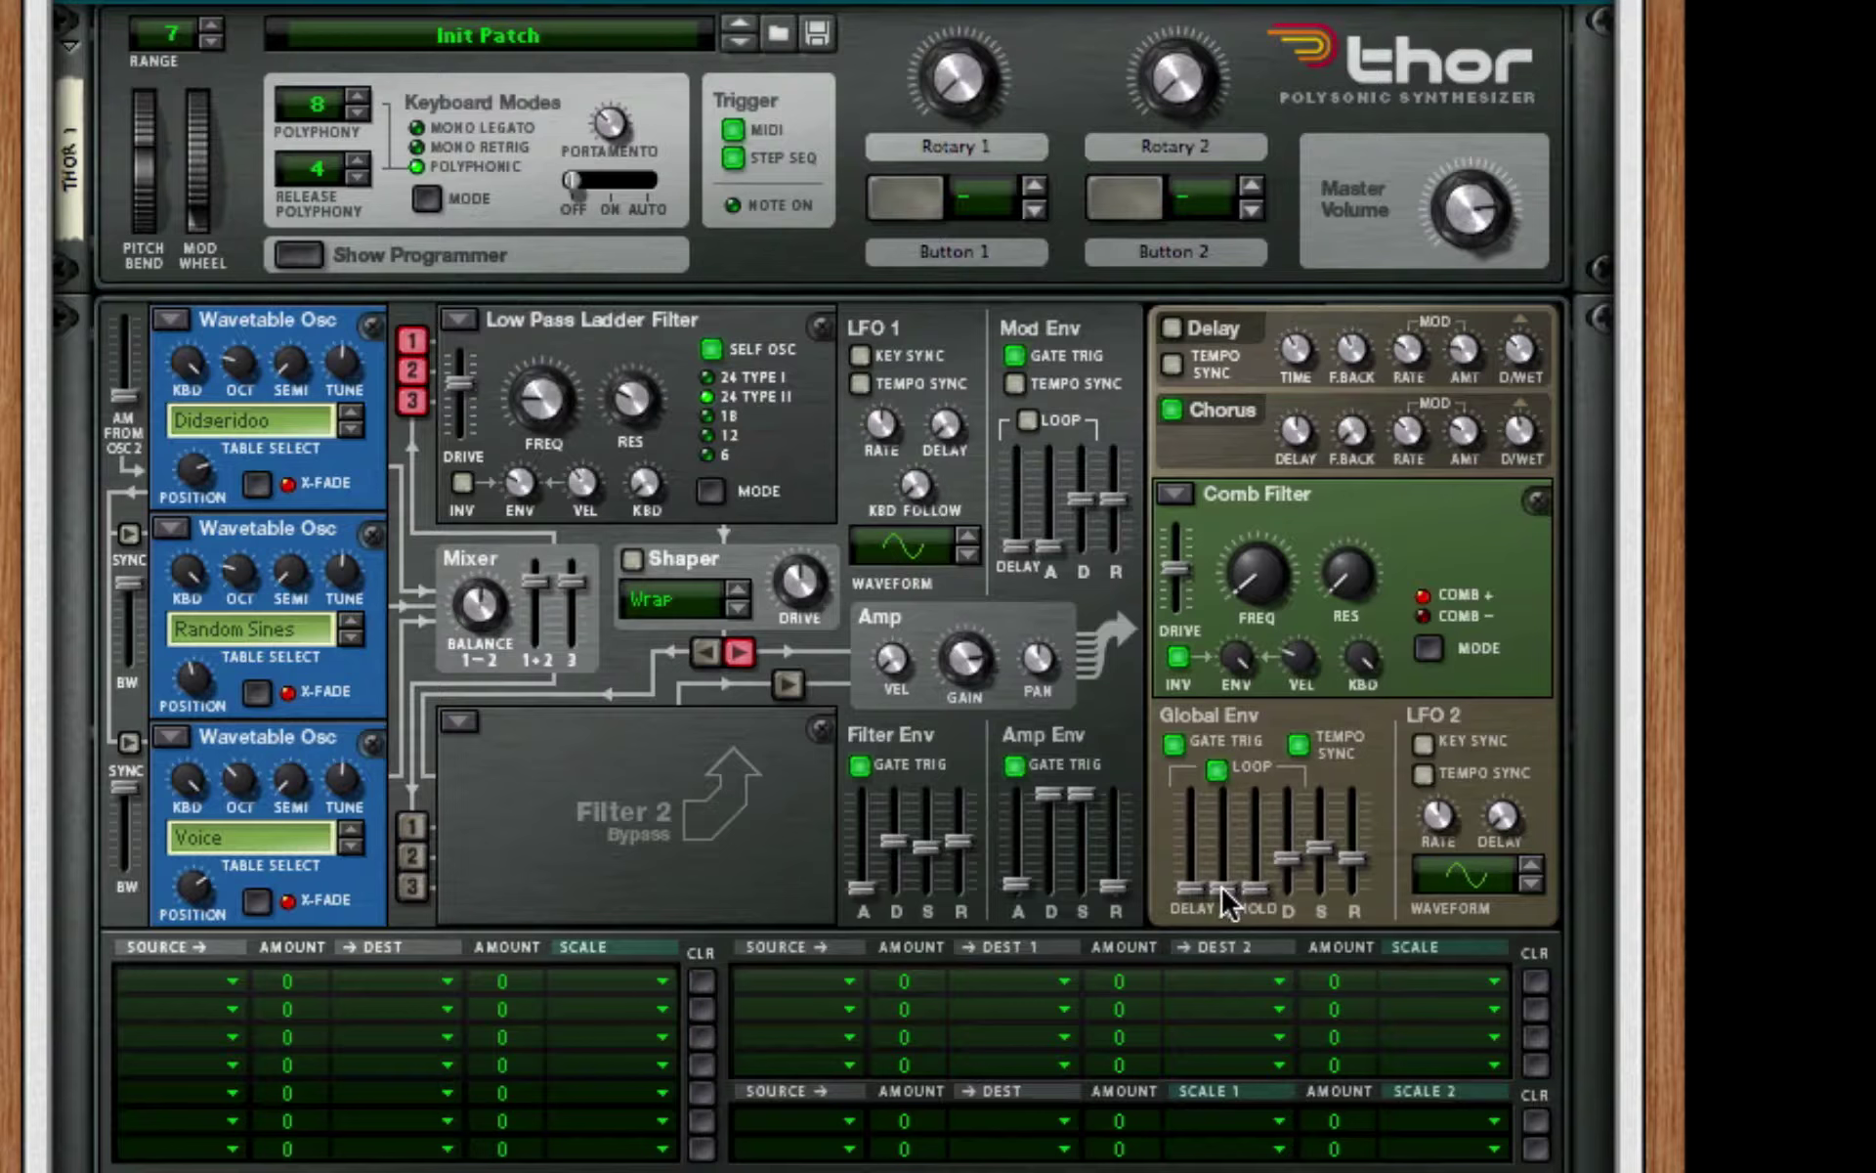
left_click_drag(1222, 884, 1243, 740)
mouse_move(1287, 858)
left_mouse_down()
mouse_move(1284, 841)
mouse_move(1321, 845)
mouse_move(1287, 830)
left_mouse_up()
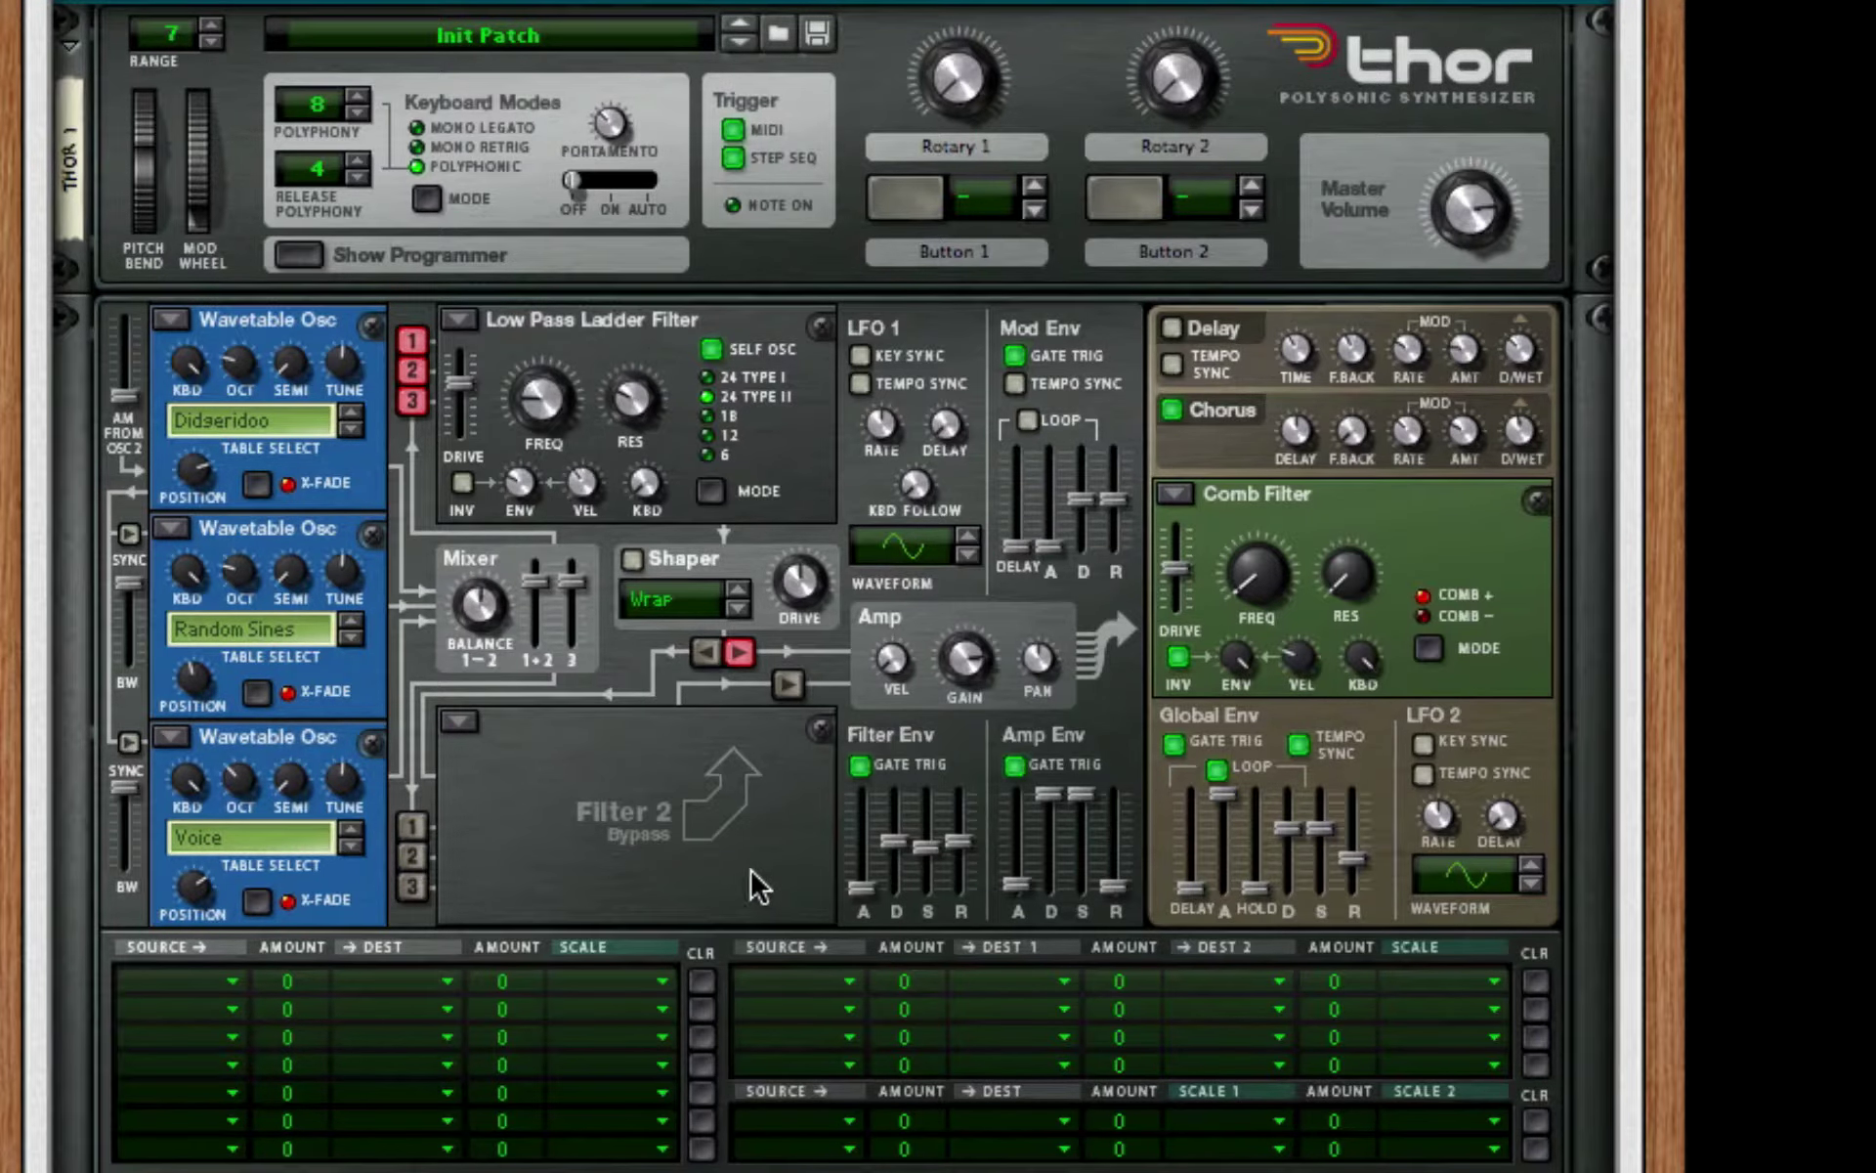
- Set mod matrix row 1's source to LFO 1 with an amount of about 56
scroll(455, 735, "down", 5)
scroll(455, 735, "down", 1)
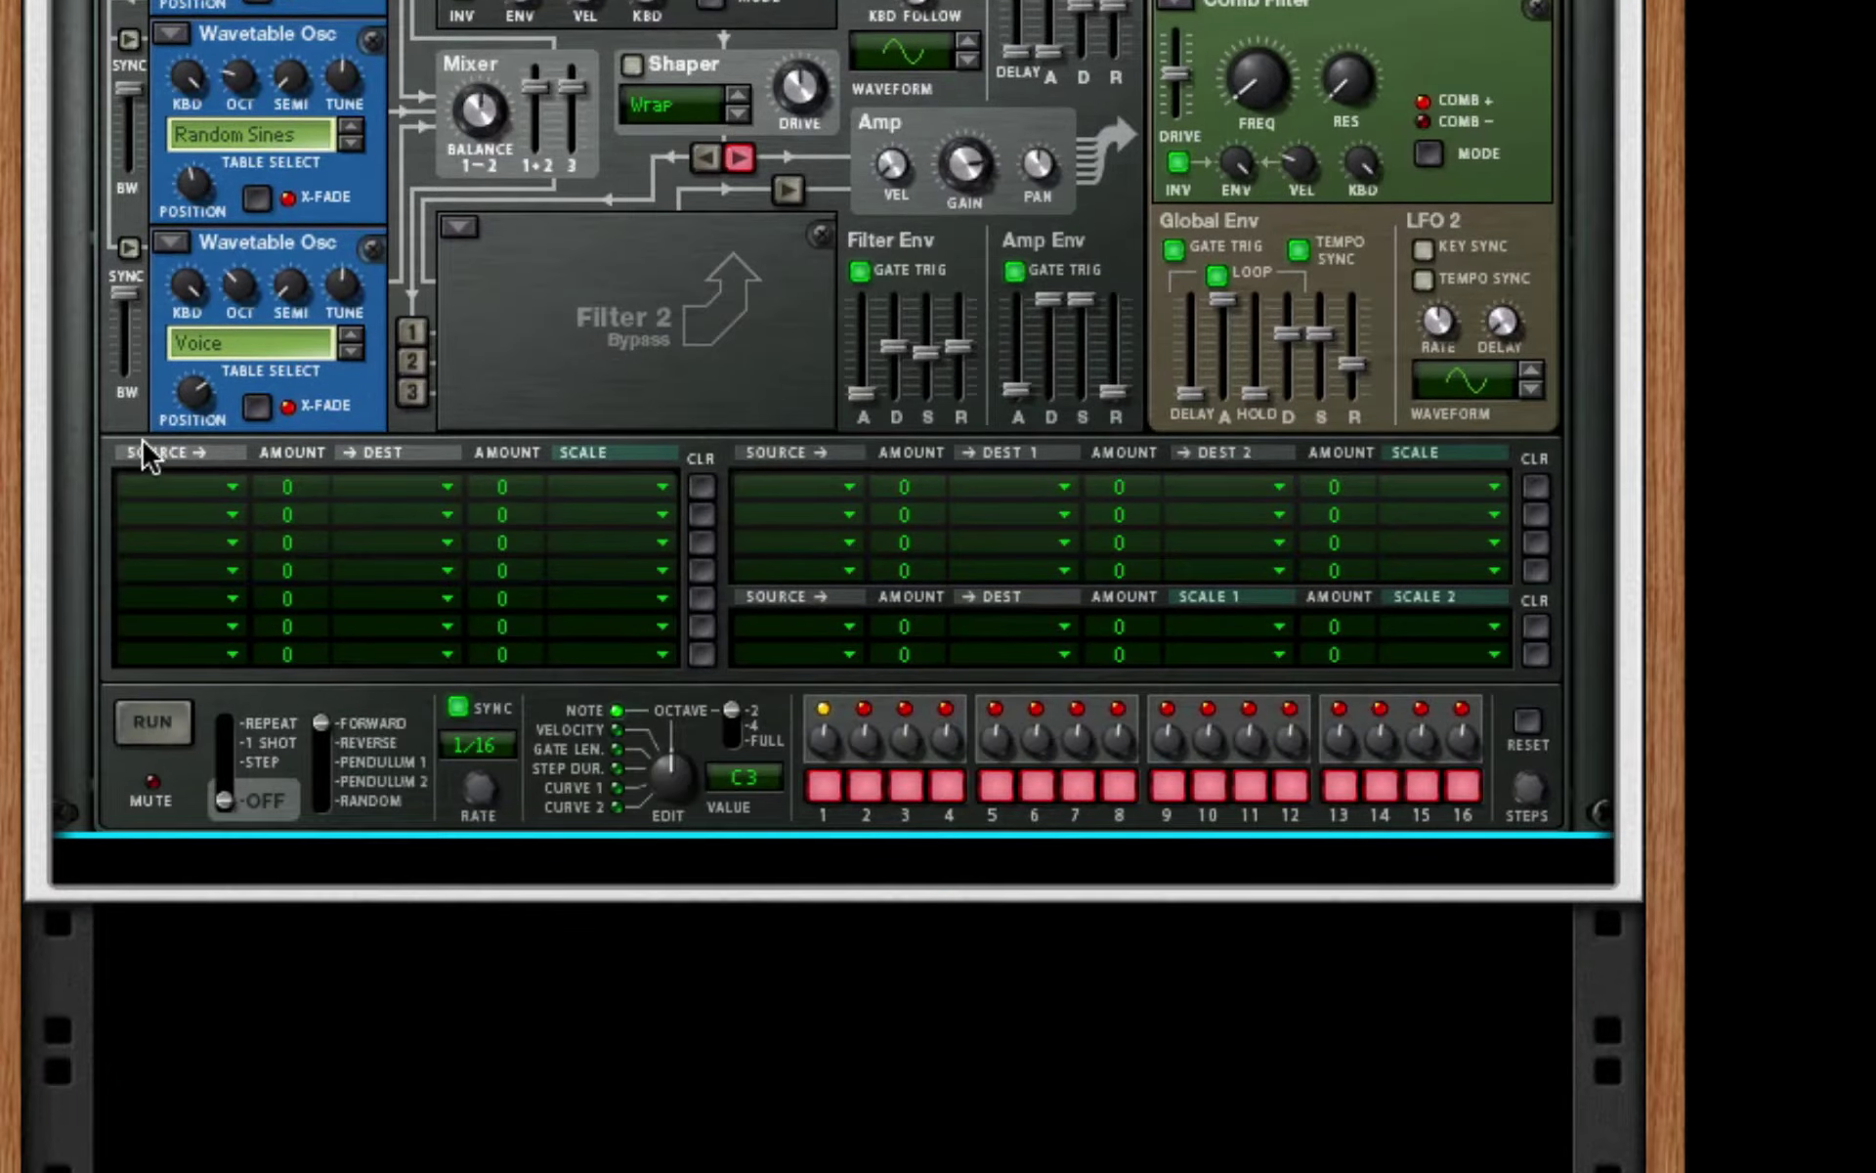
left_click(194, 507)
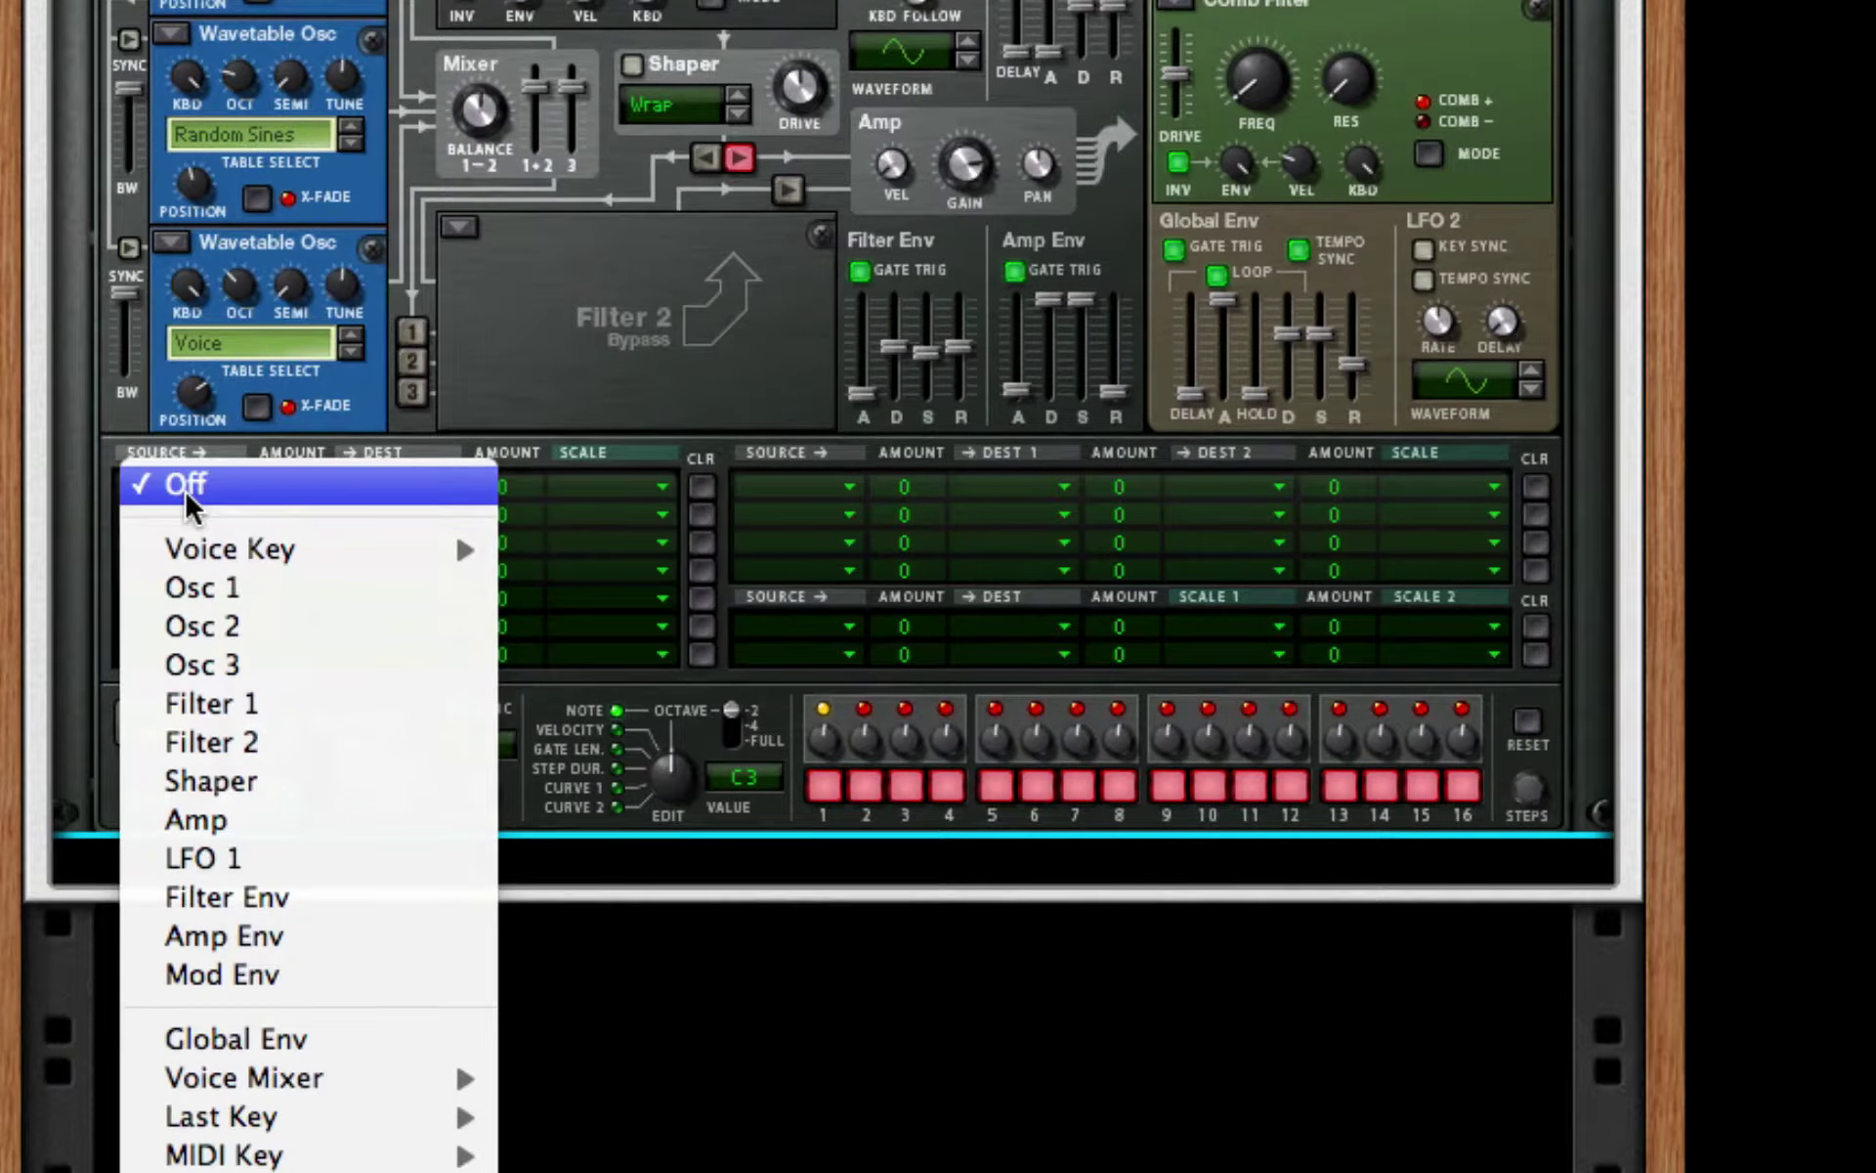
left_click(325, 857)
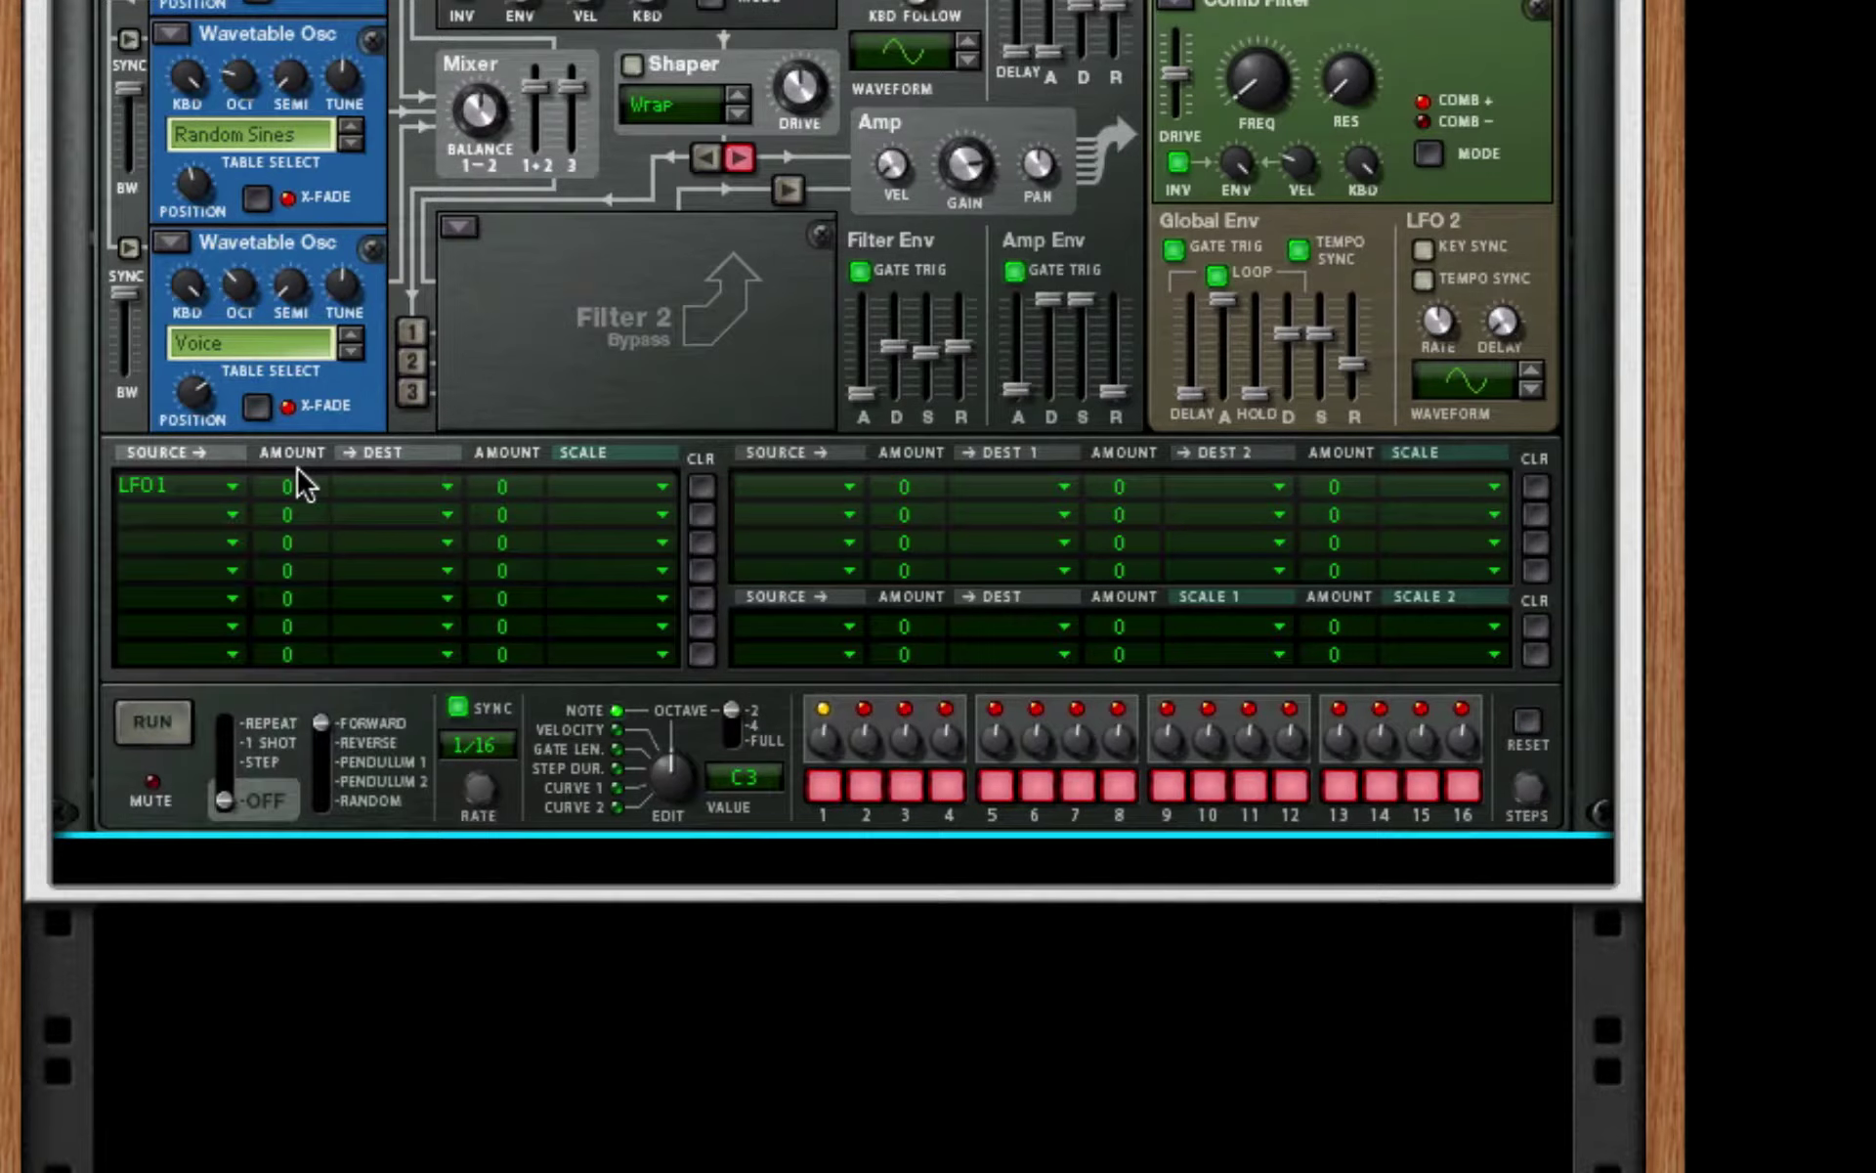
left_click_drag(293, 485, 356, 189)
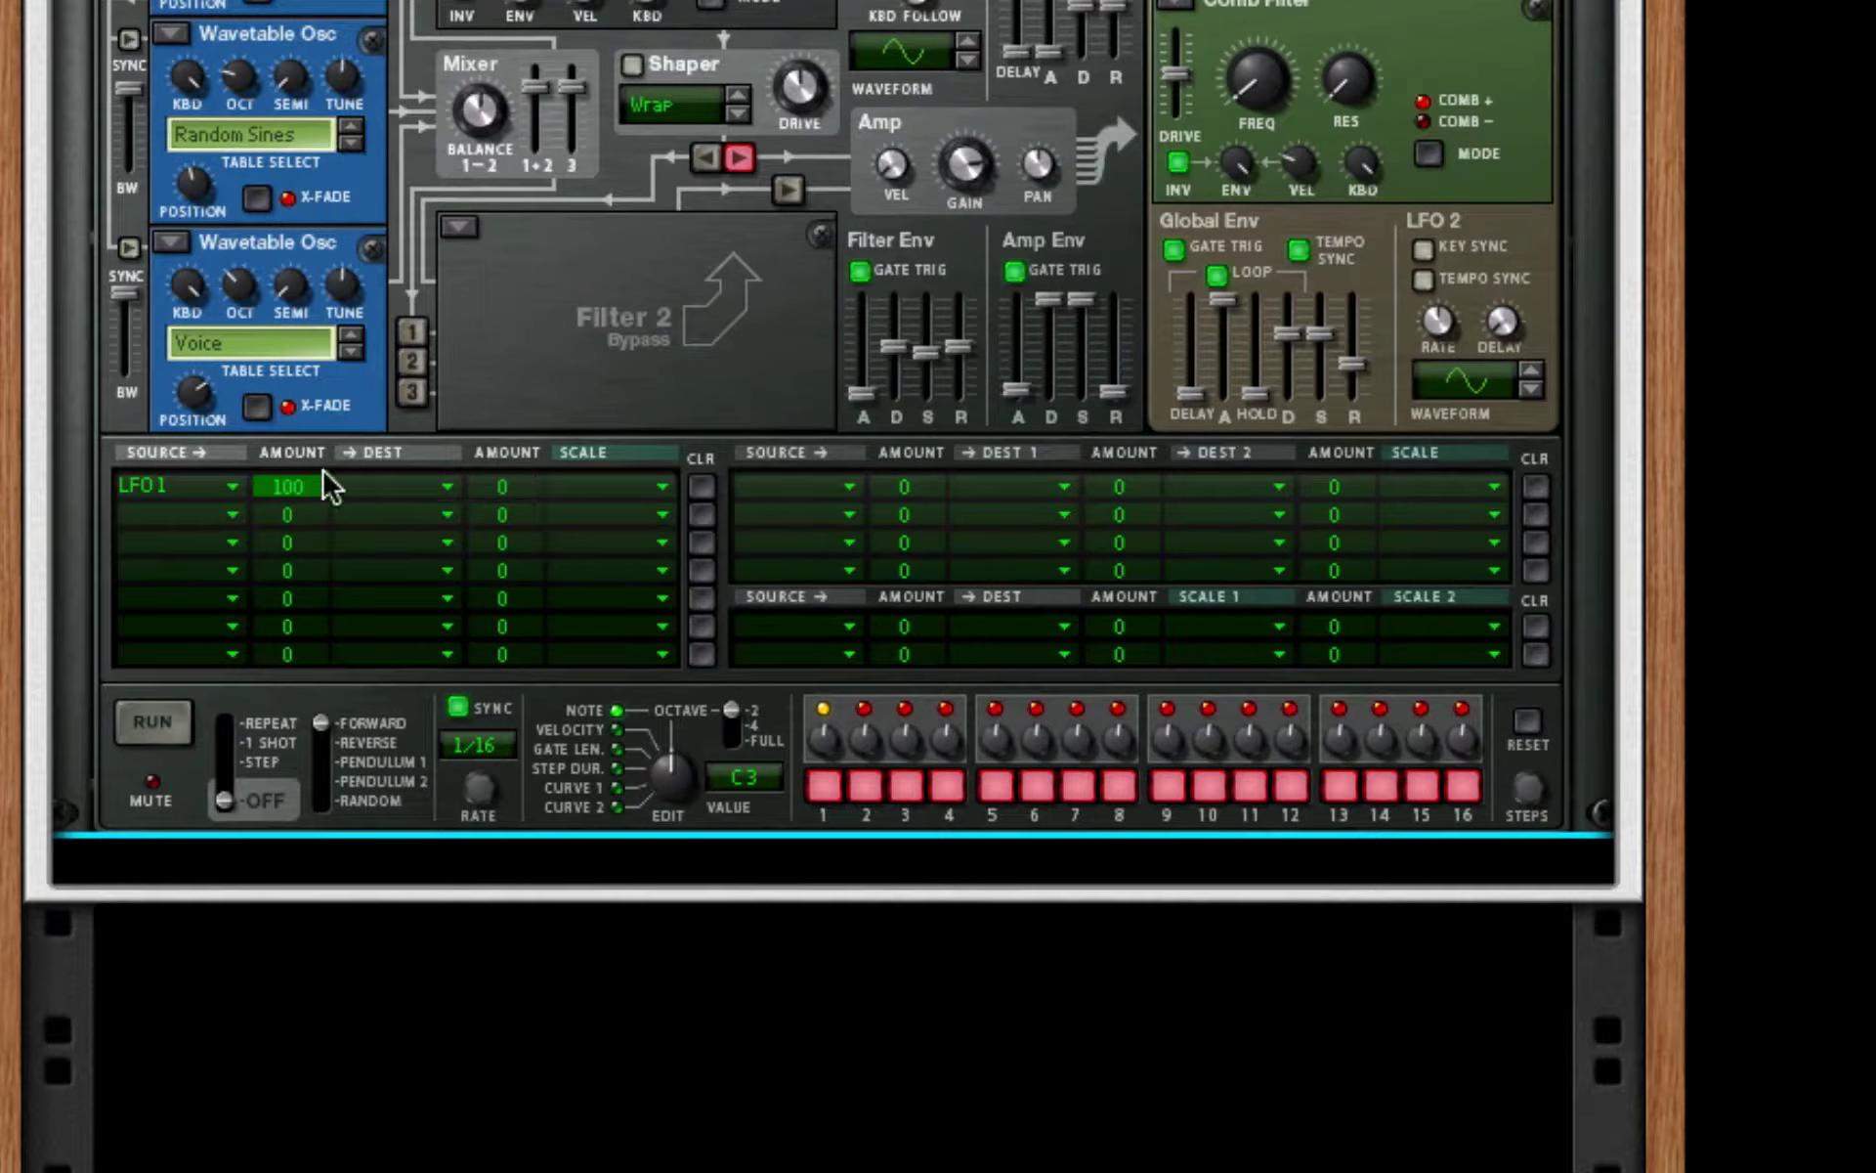
left_click_drag(322, 486, 305, 525)
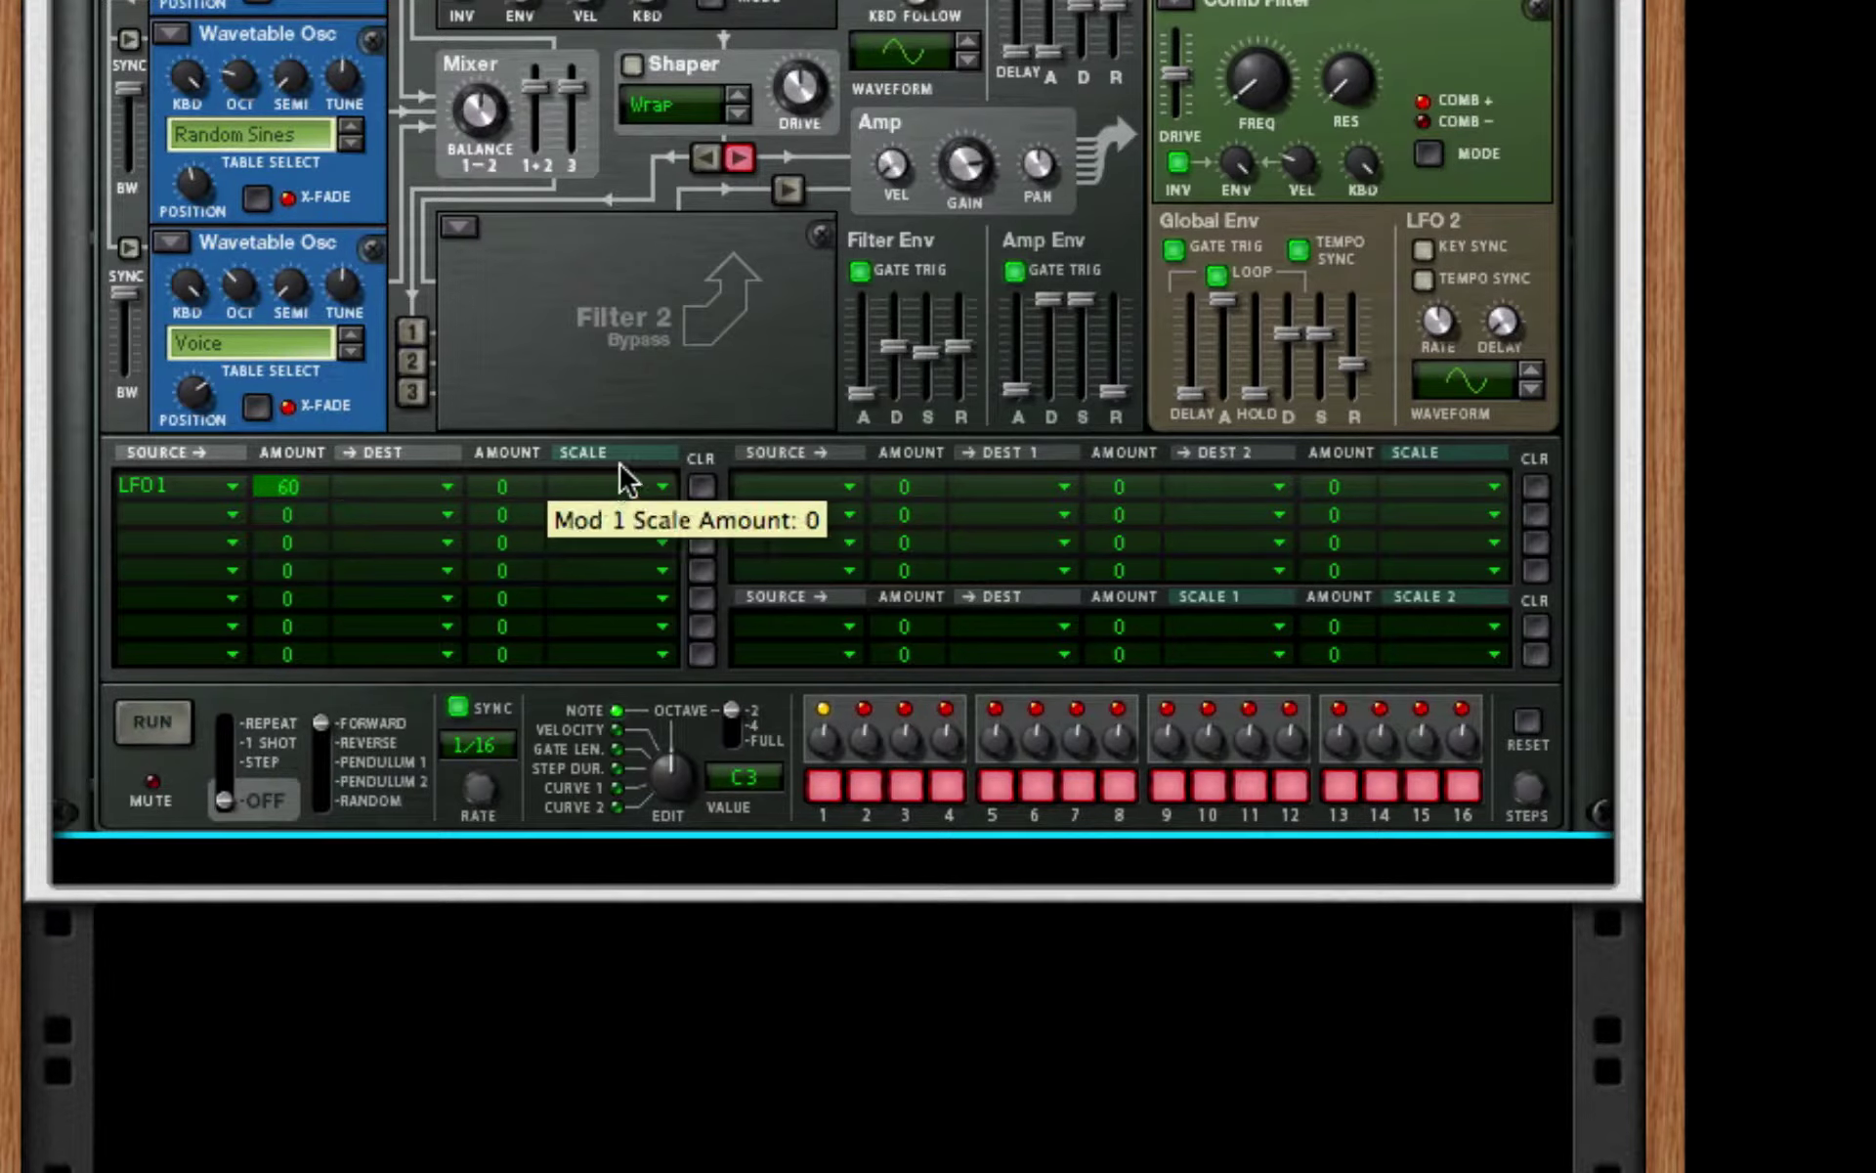
left_click_drag(320, 492, 322, 503)
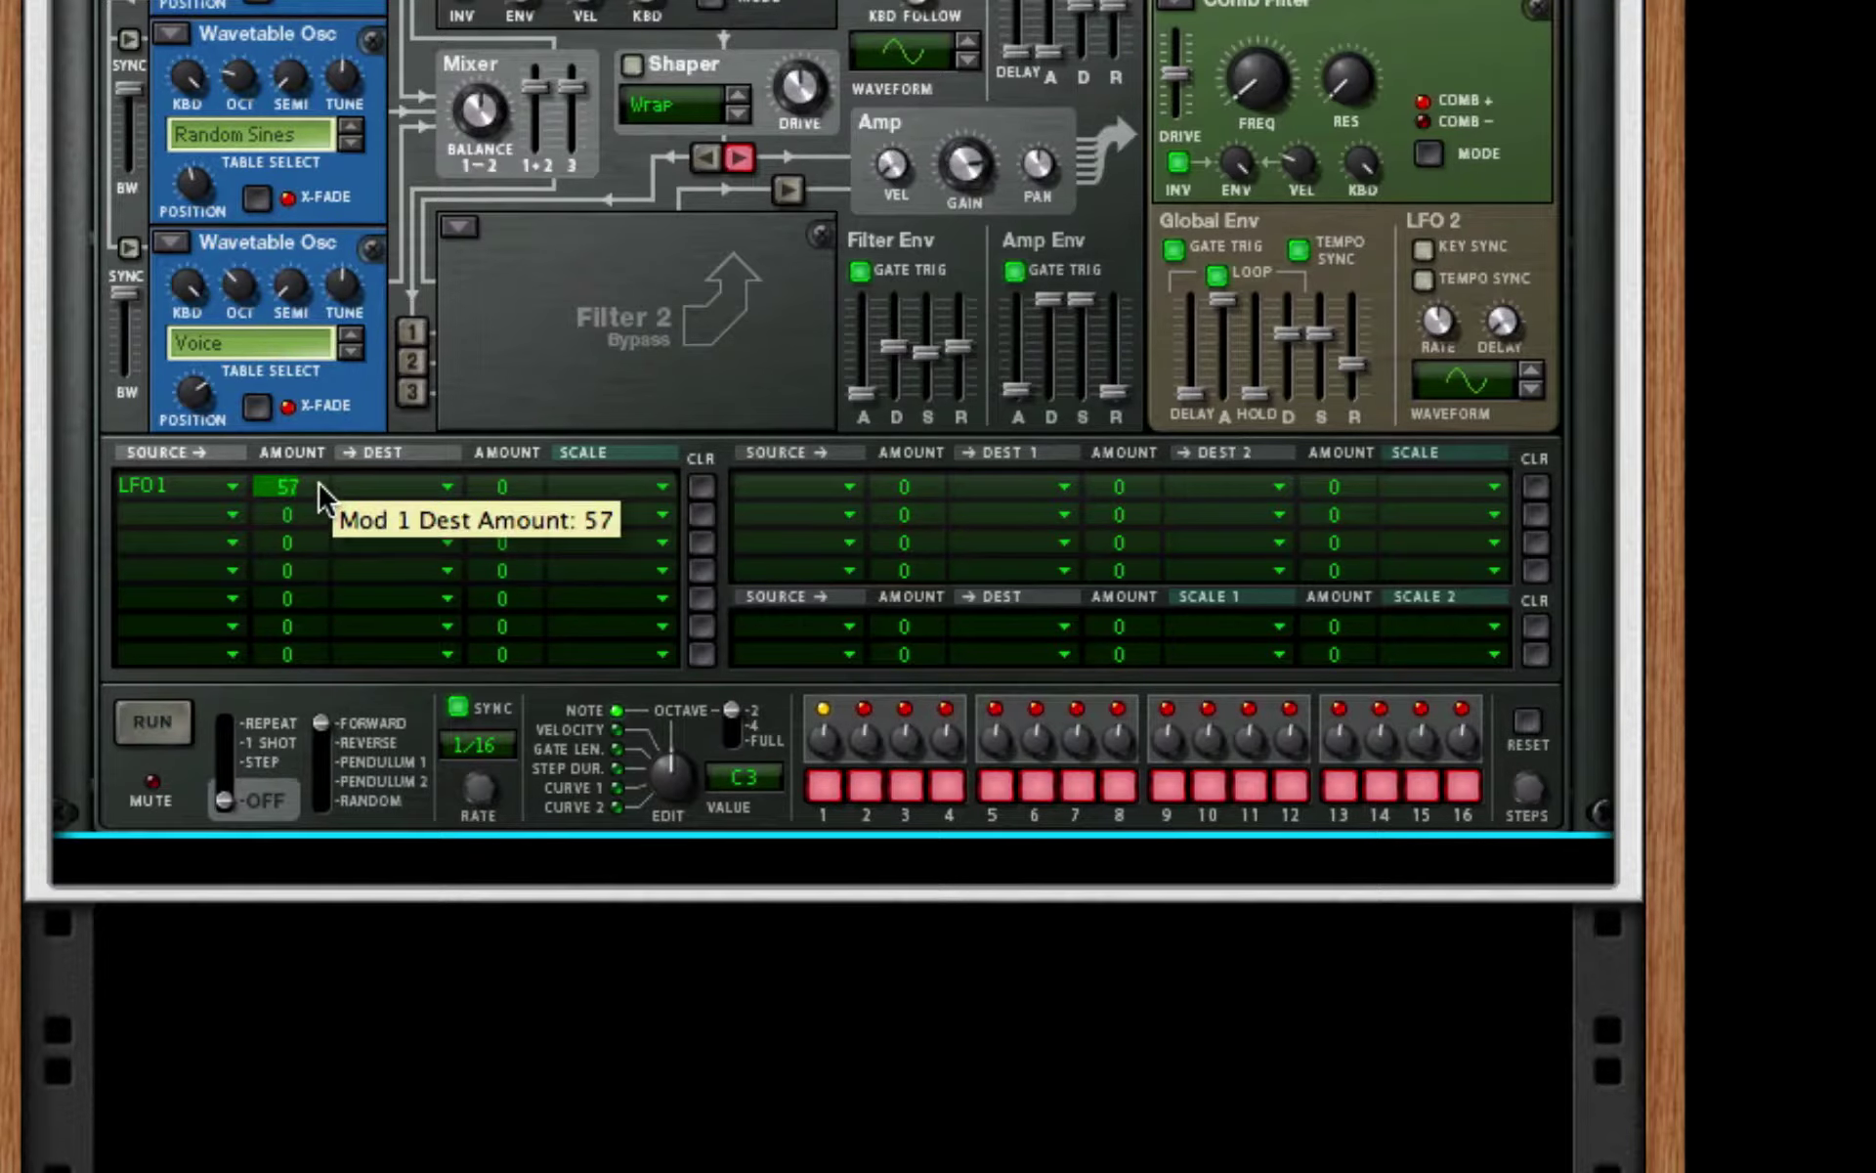
- Target oscillator 2's wavetable position with row 1 and begin choosing row 2's source
scroll(323, 499, "down", 3)
scroll(323, 497, "up", 2)
left_click(374, 483)
mouse_move(588, 584)
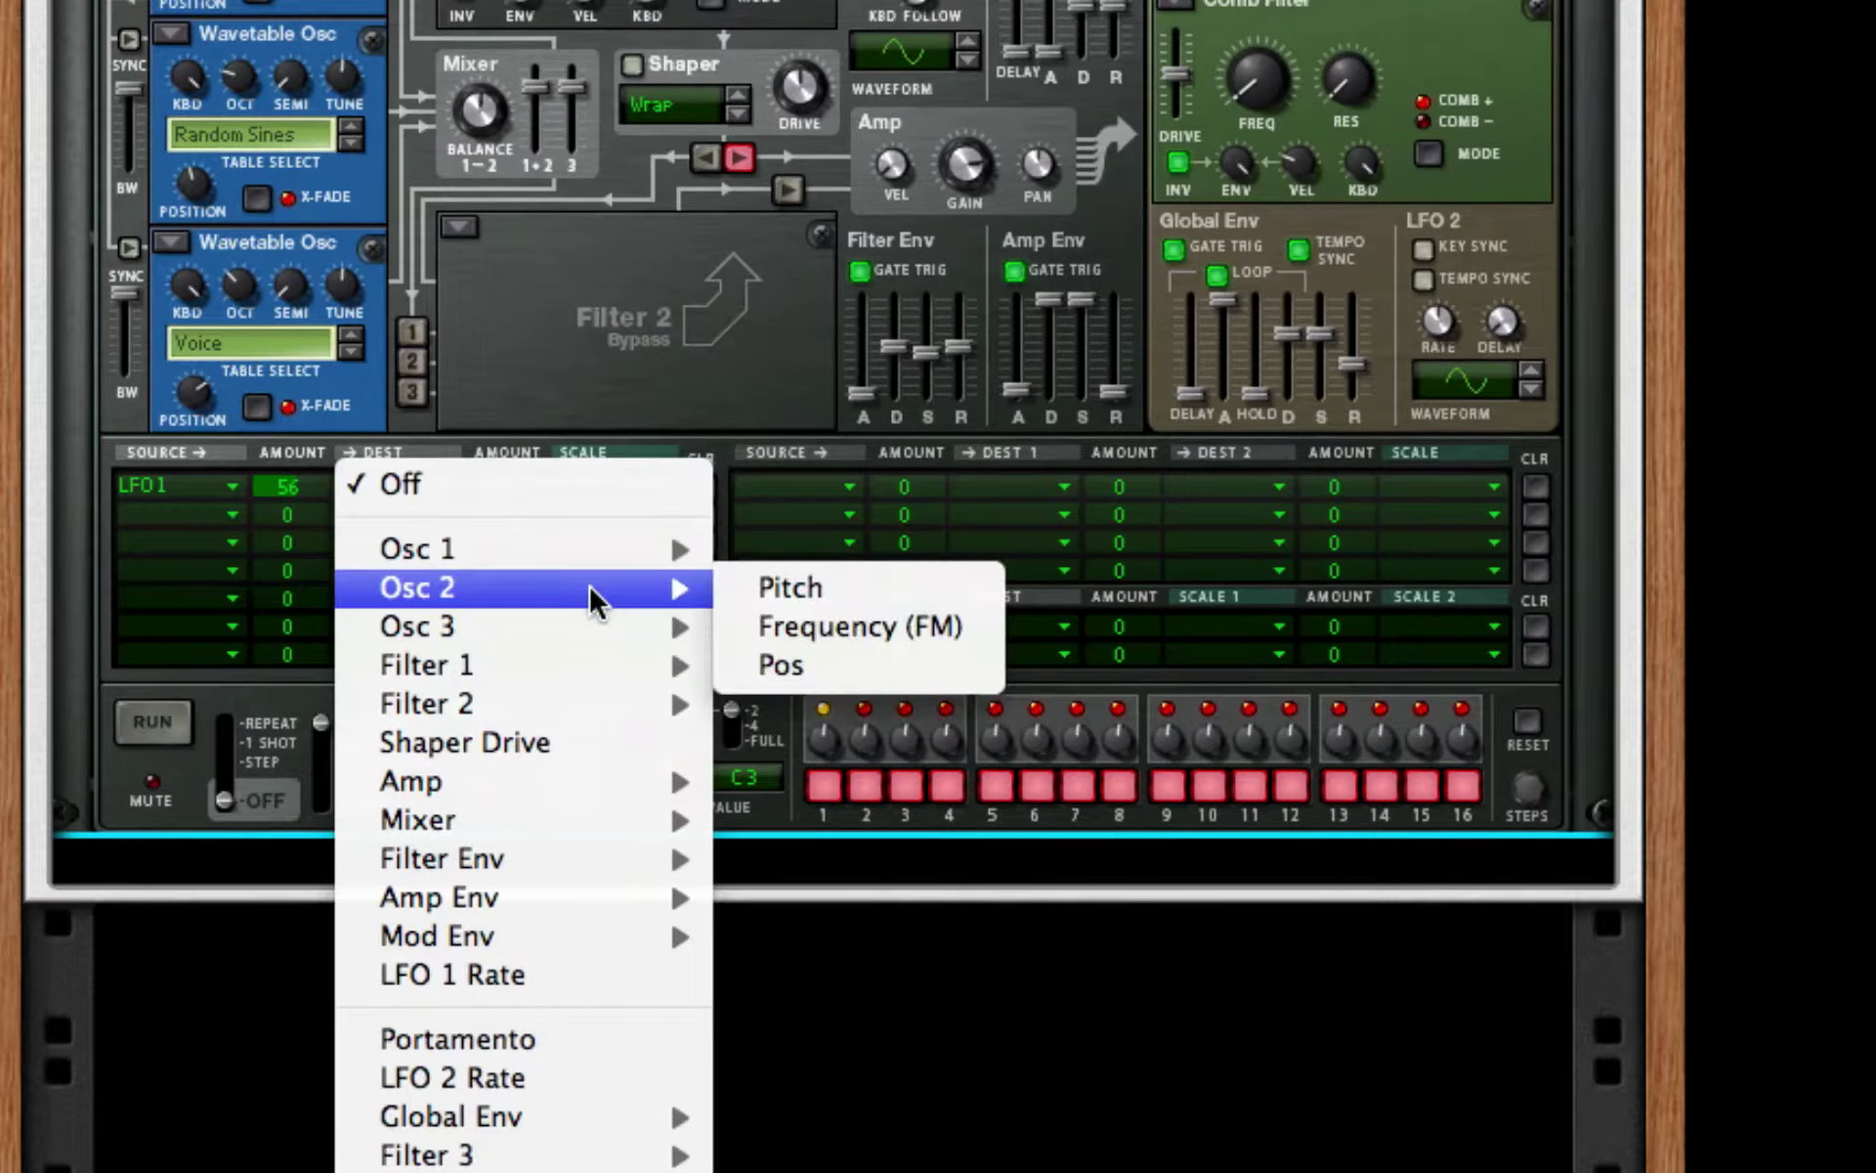
left_click(840, 657)
left_click(153, 512)
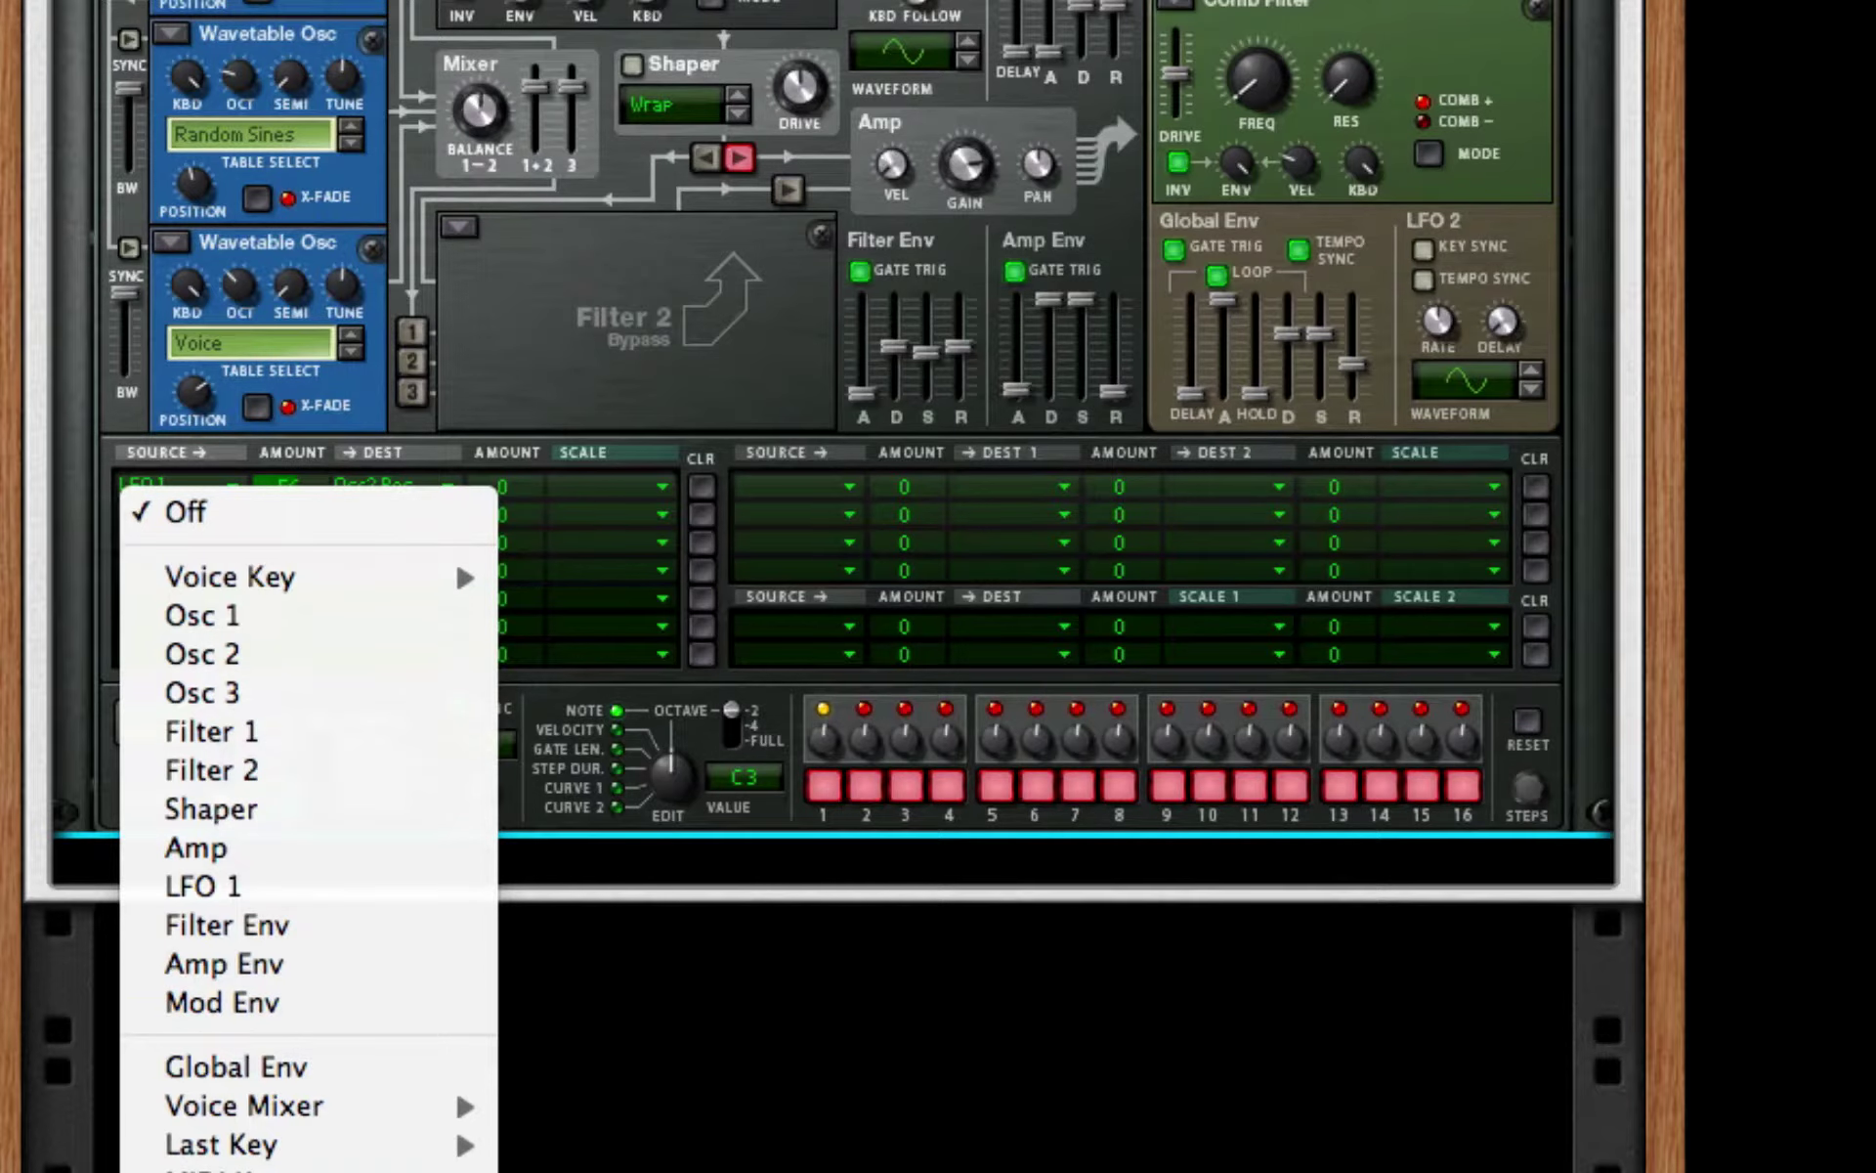
- Make Mod Wheel the source for mod rows 2, 3 and 4, each at amount 100
left_click(235, 1163)
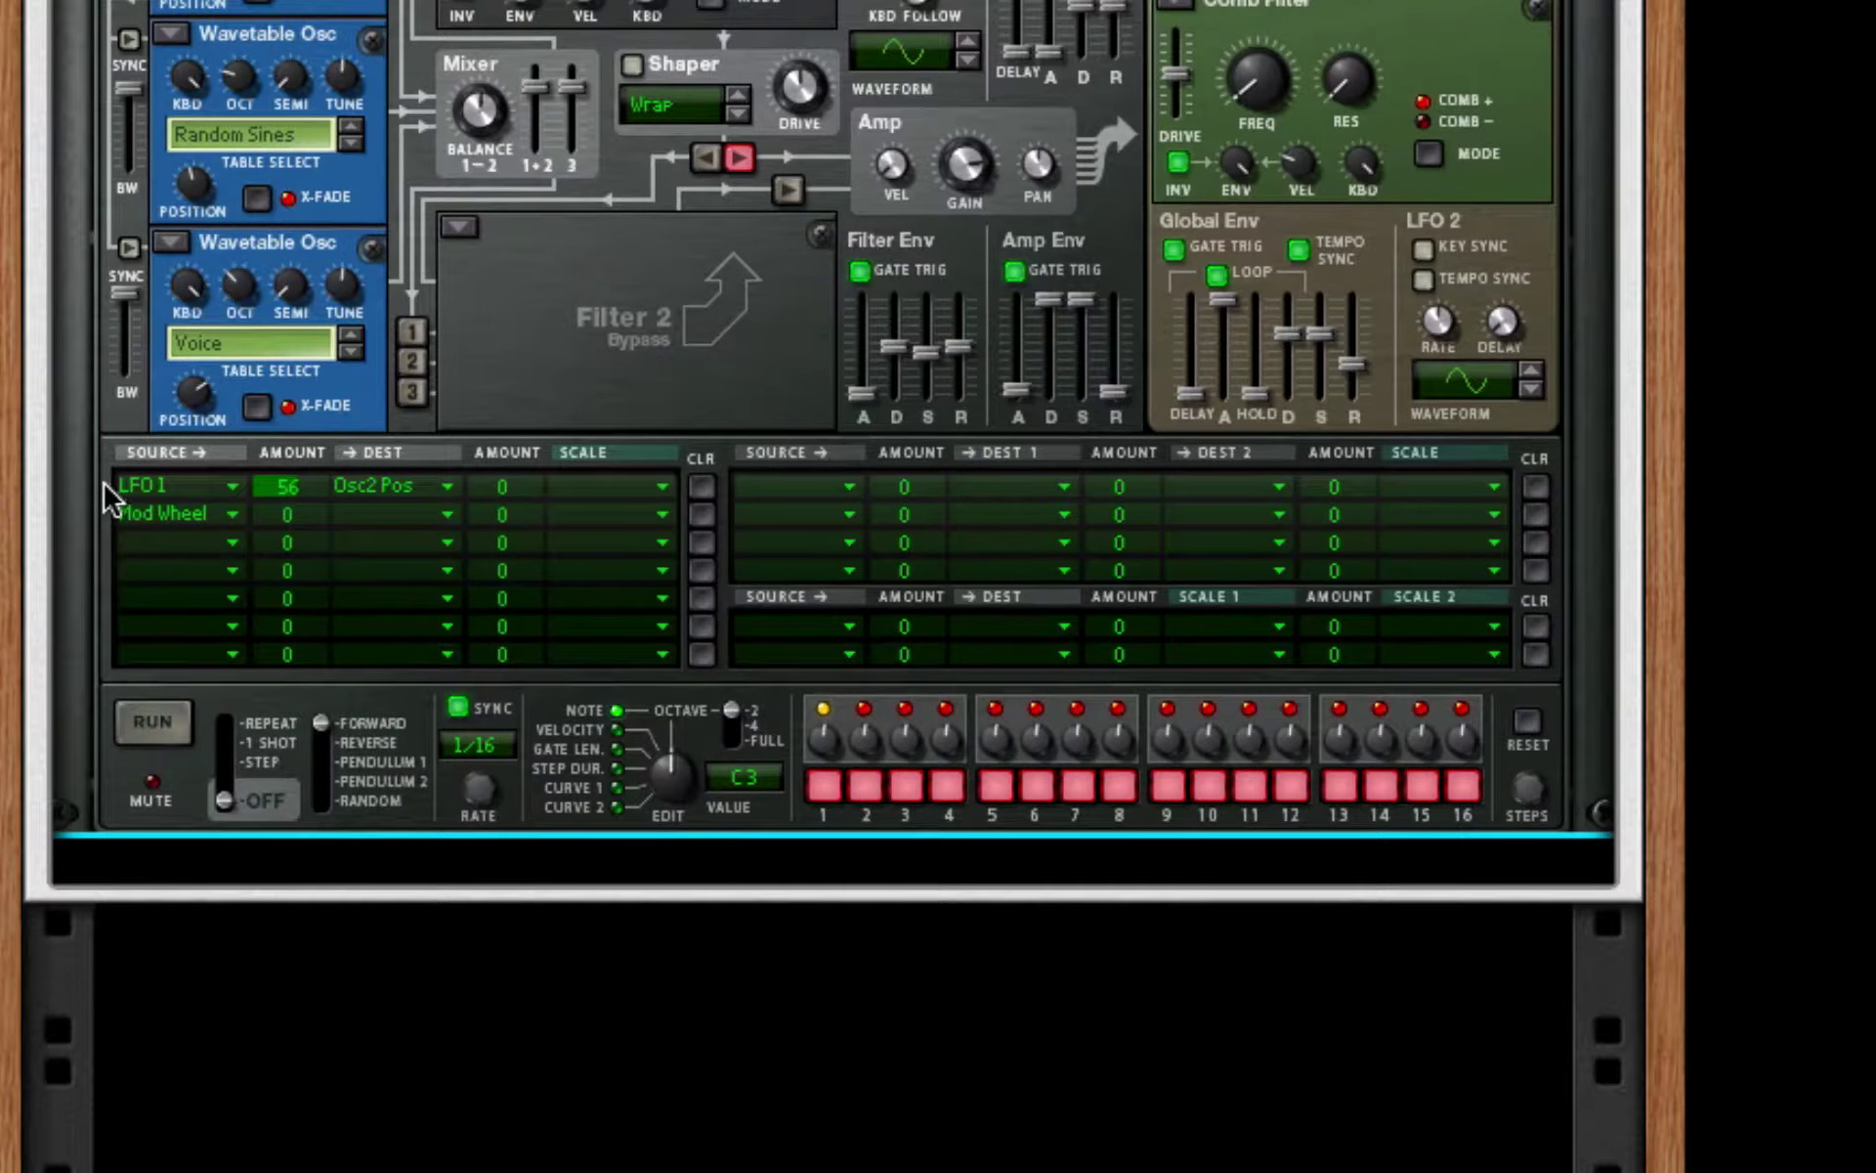
left_click(191, 542)
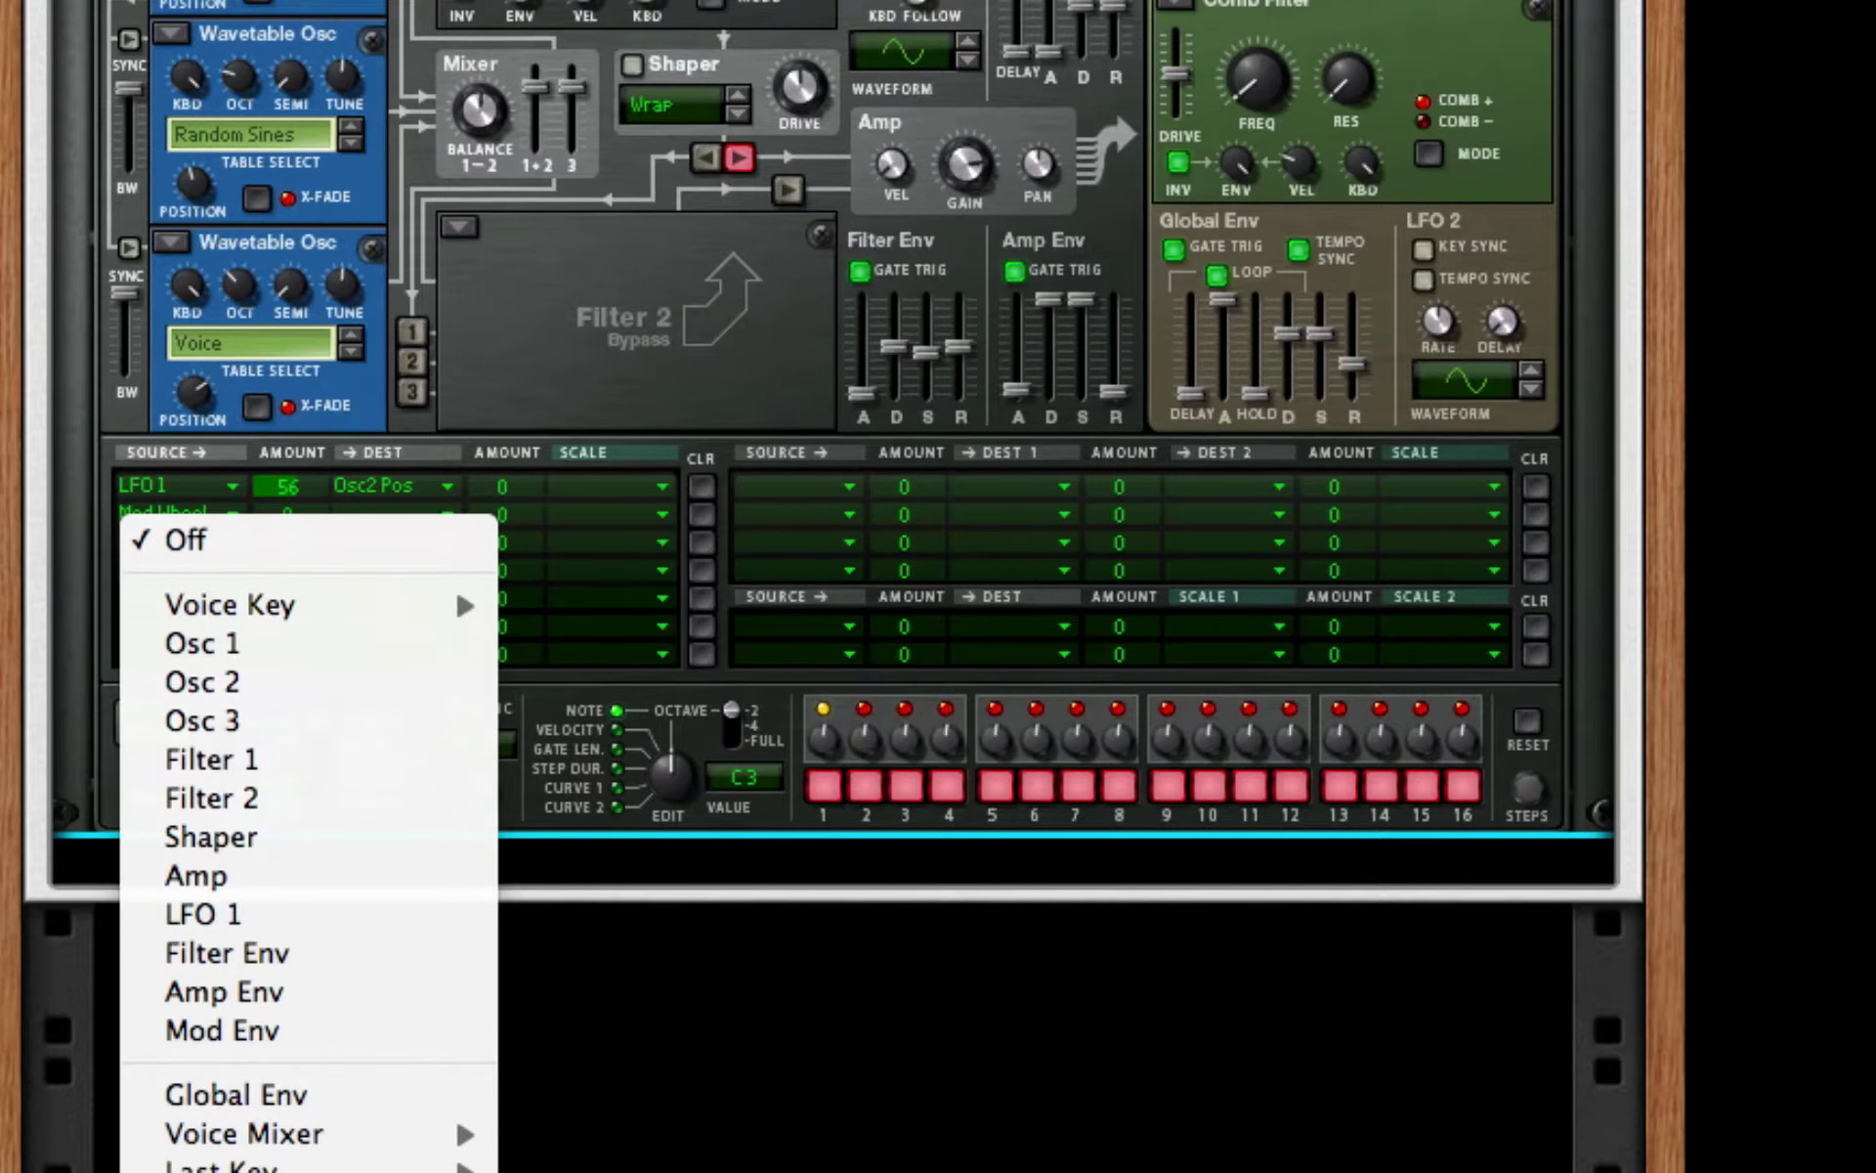
left_click(235, 1163)
left_click(187, 570)
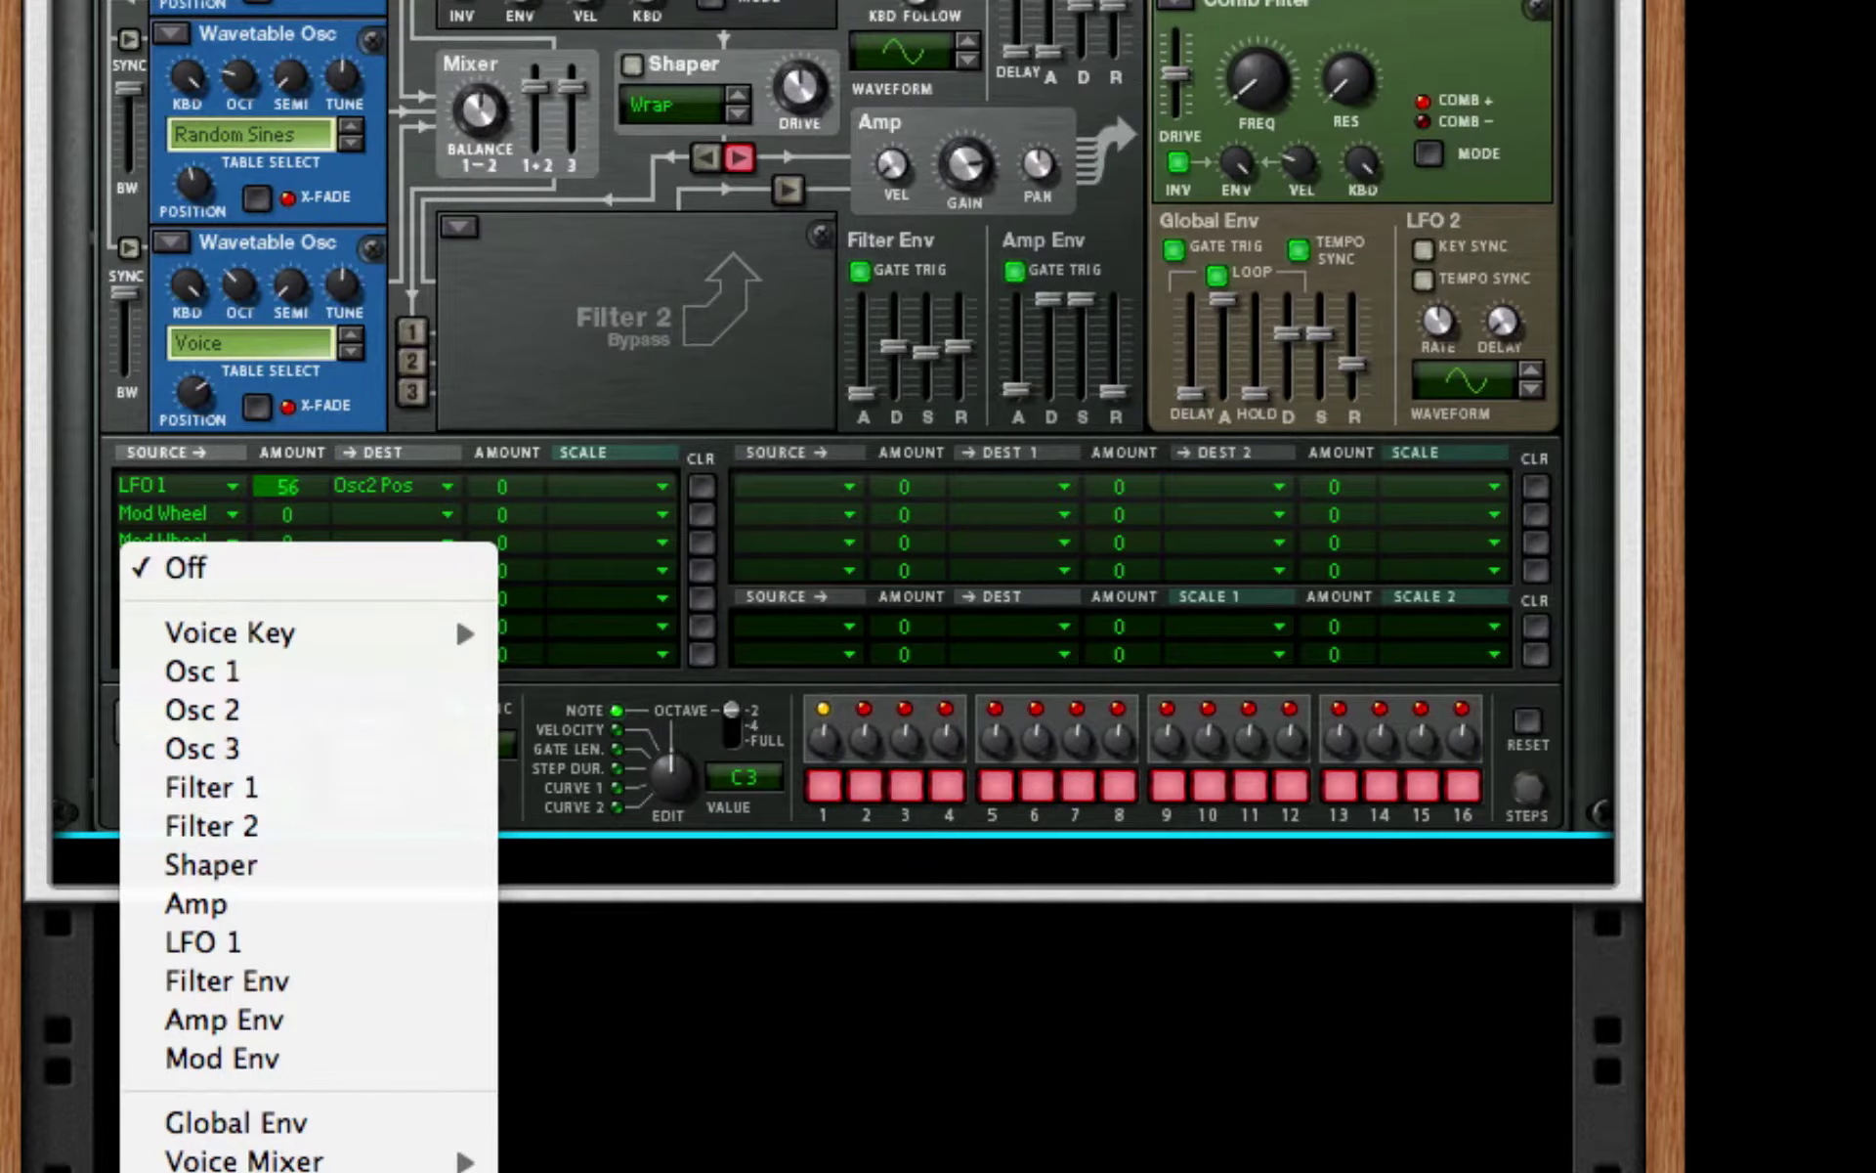
left_click(234, 1163)
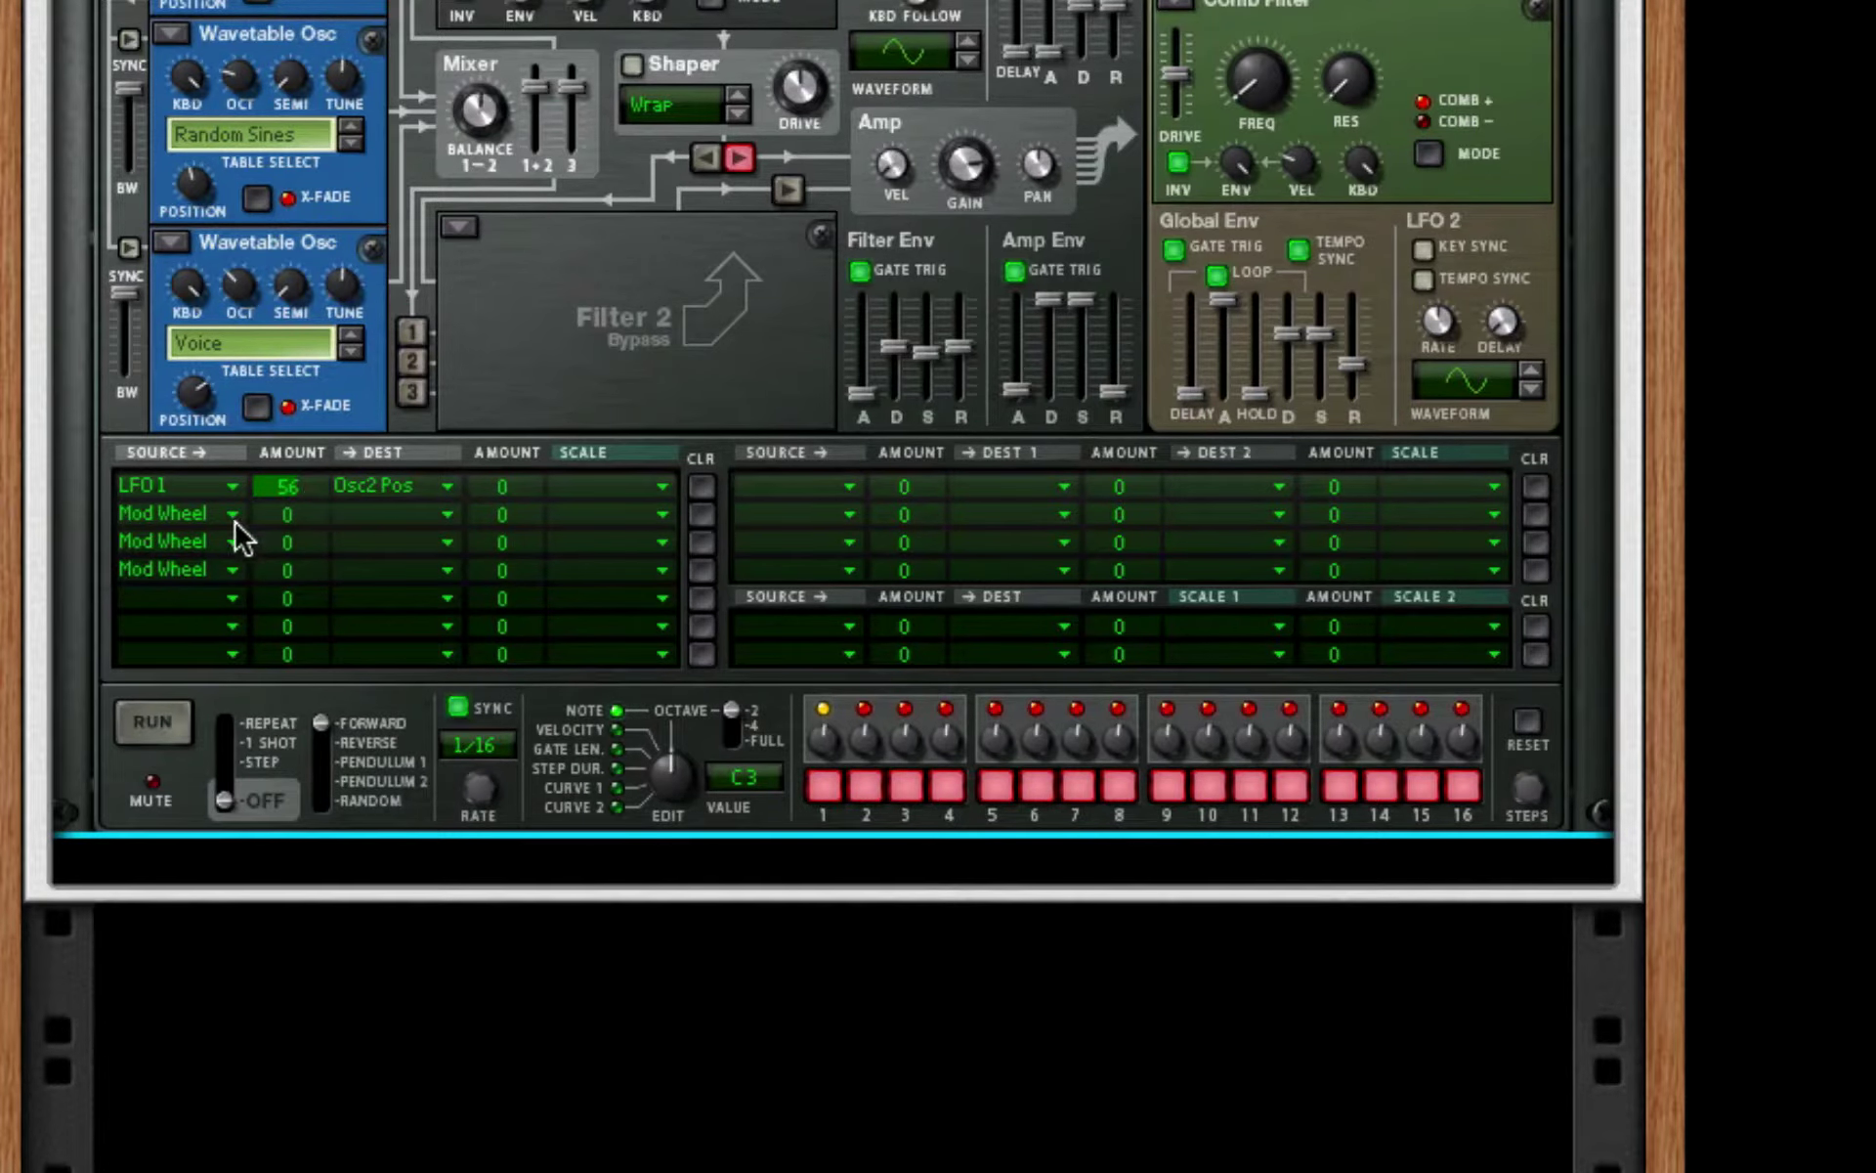
left_click_drag(287, 515, 326, 503)
left_click_drag(293, 571, 385, 570)
- Point rows 2, 3 and 4 at Osc 1 Pos, Osc 2 Pos and Osc 3 Pos respectively
left_click(401, 518)
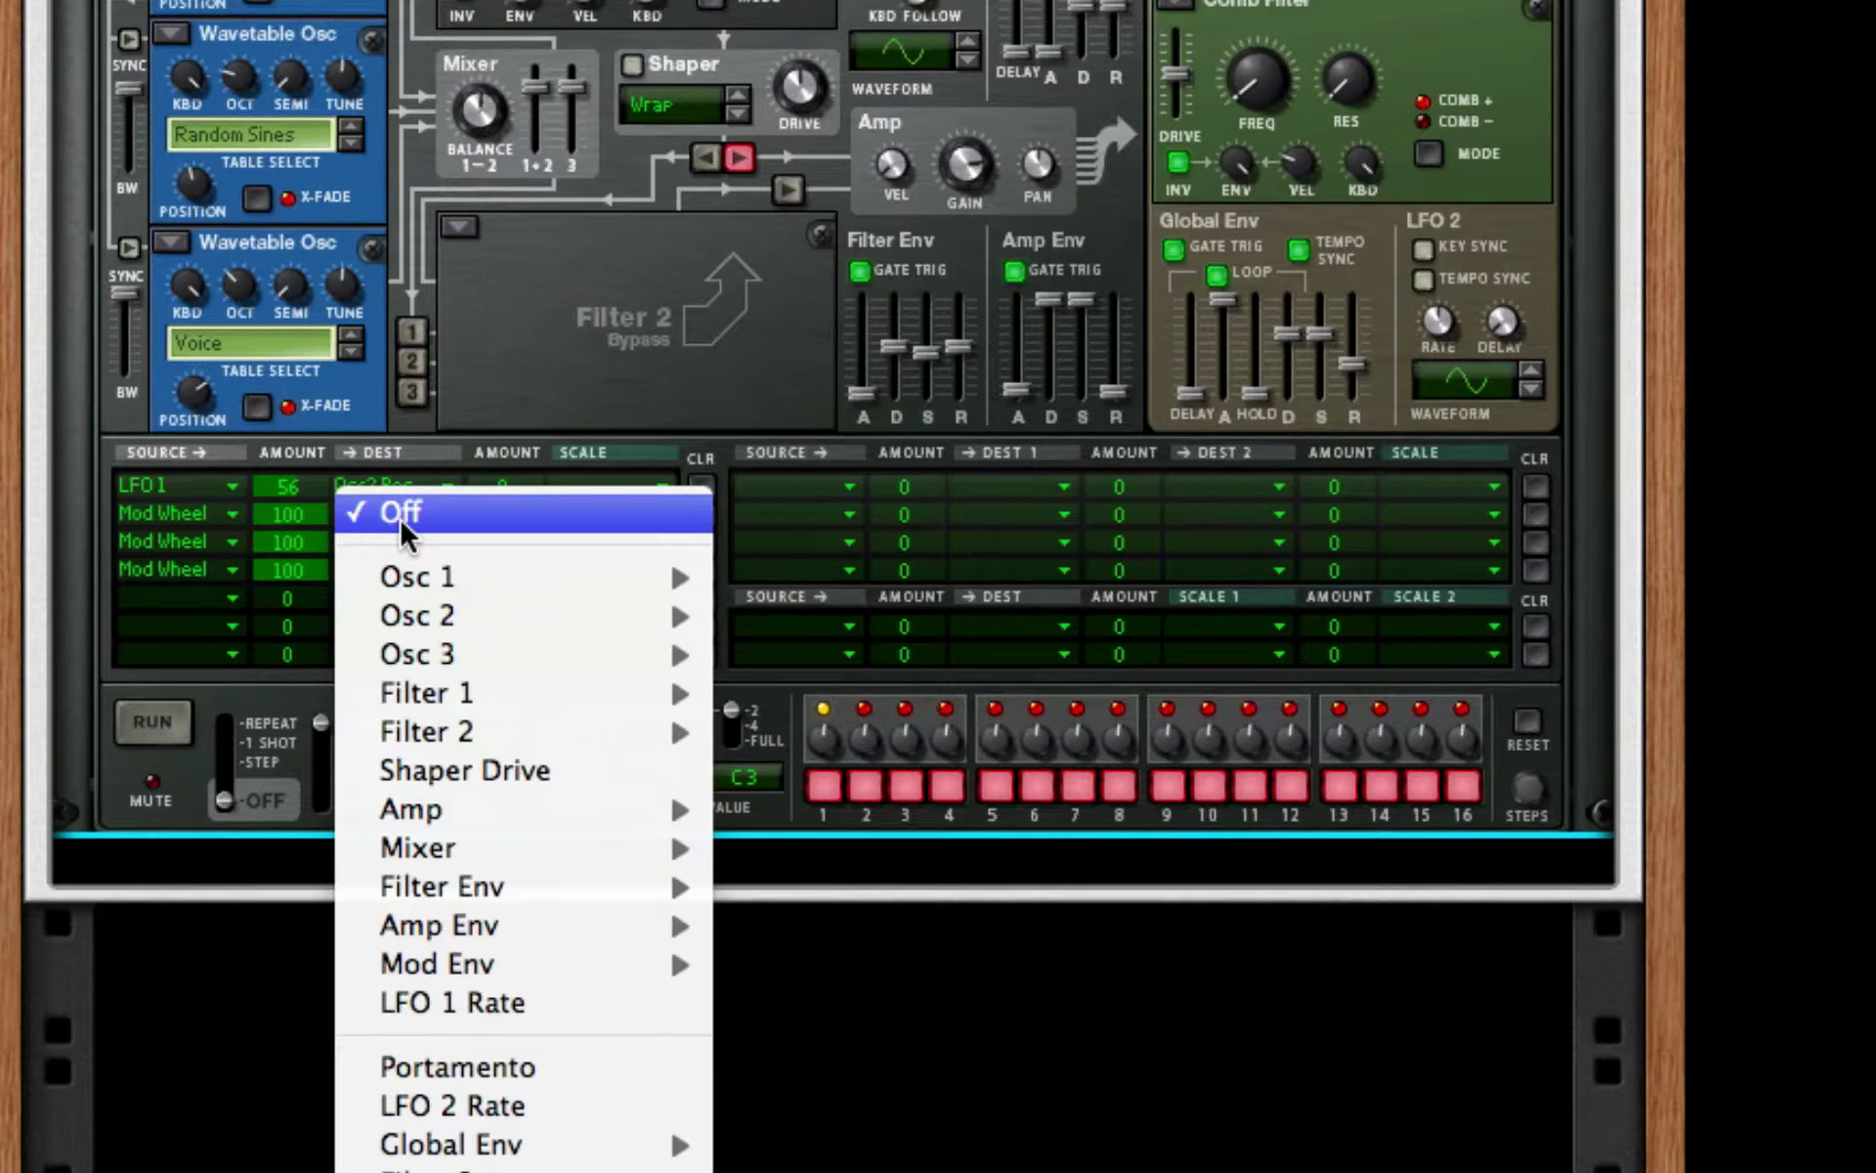
mouse_move(461, 582)
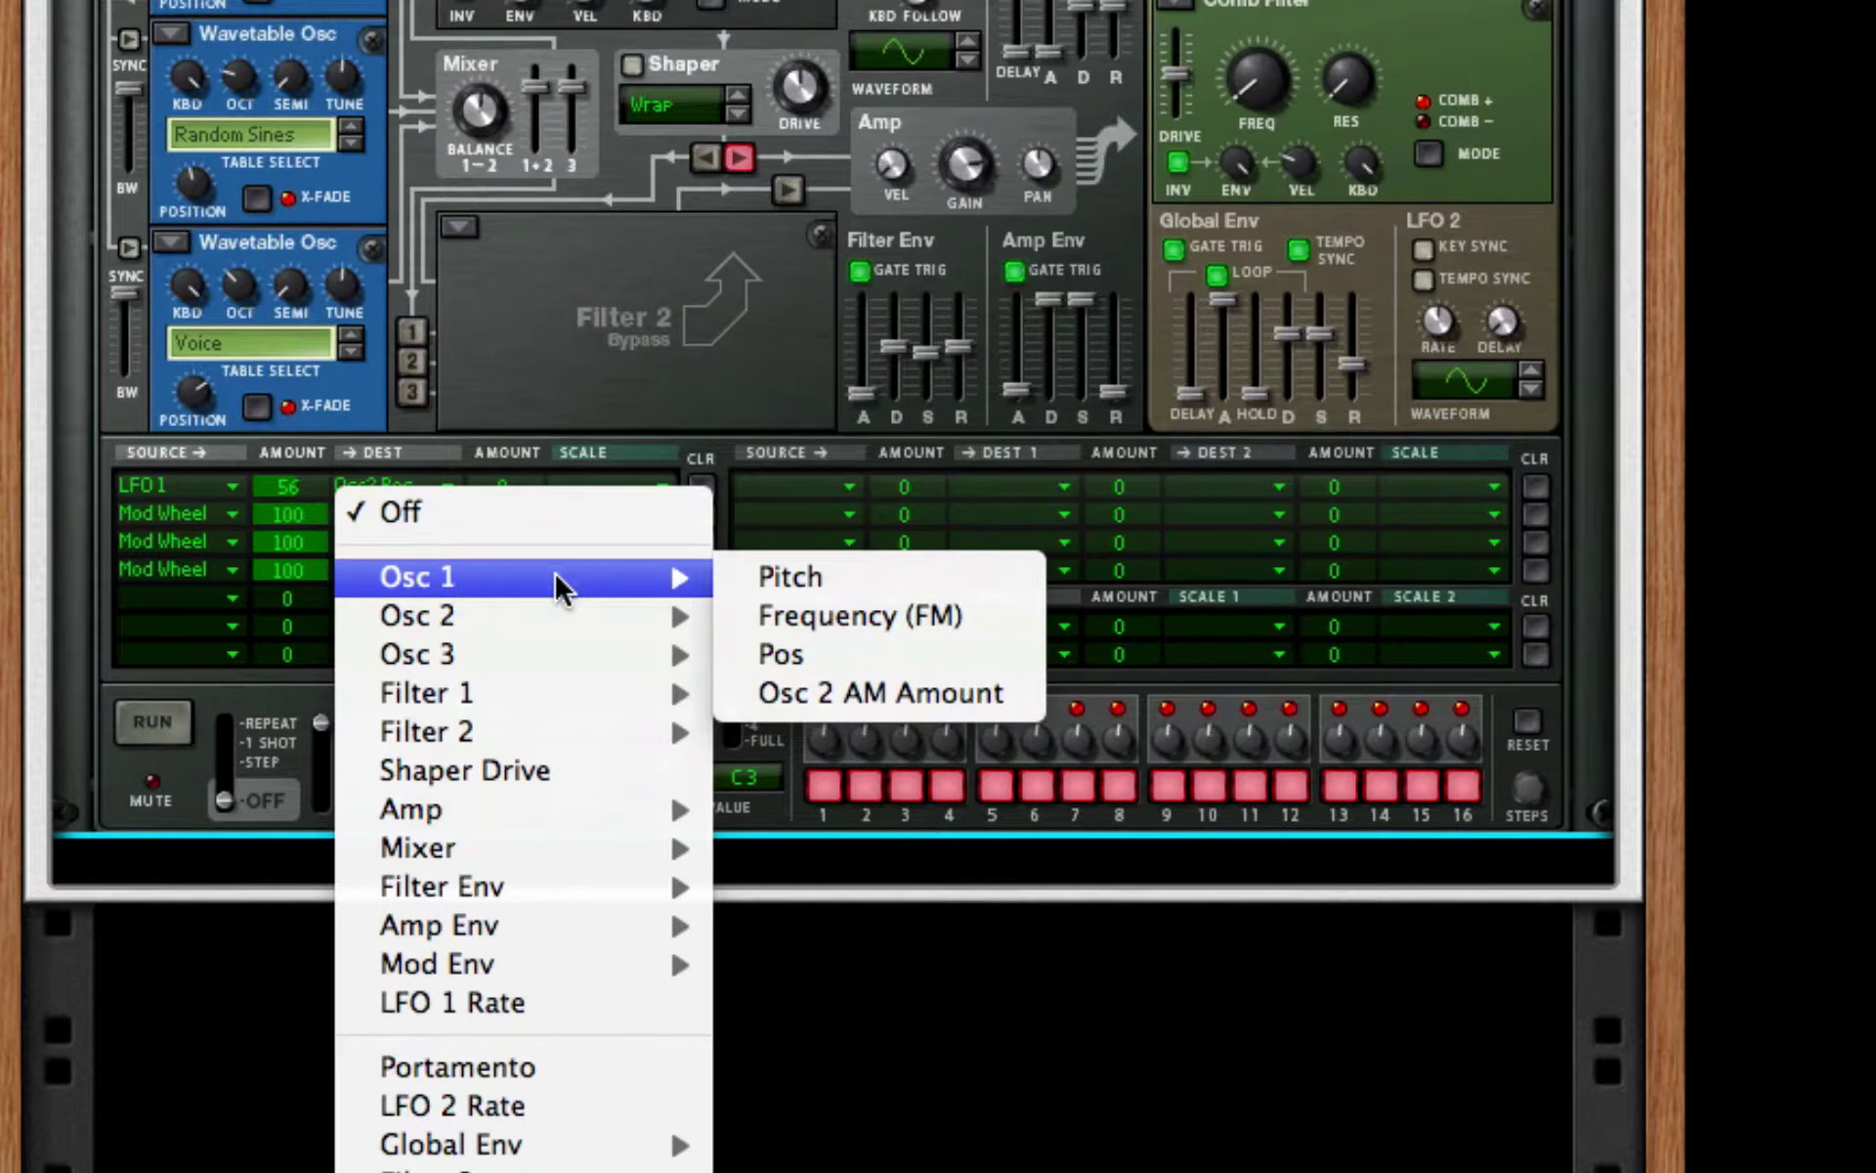
left_click(825, 655)
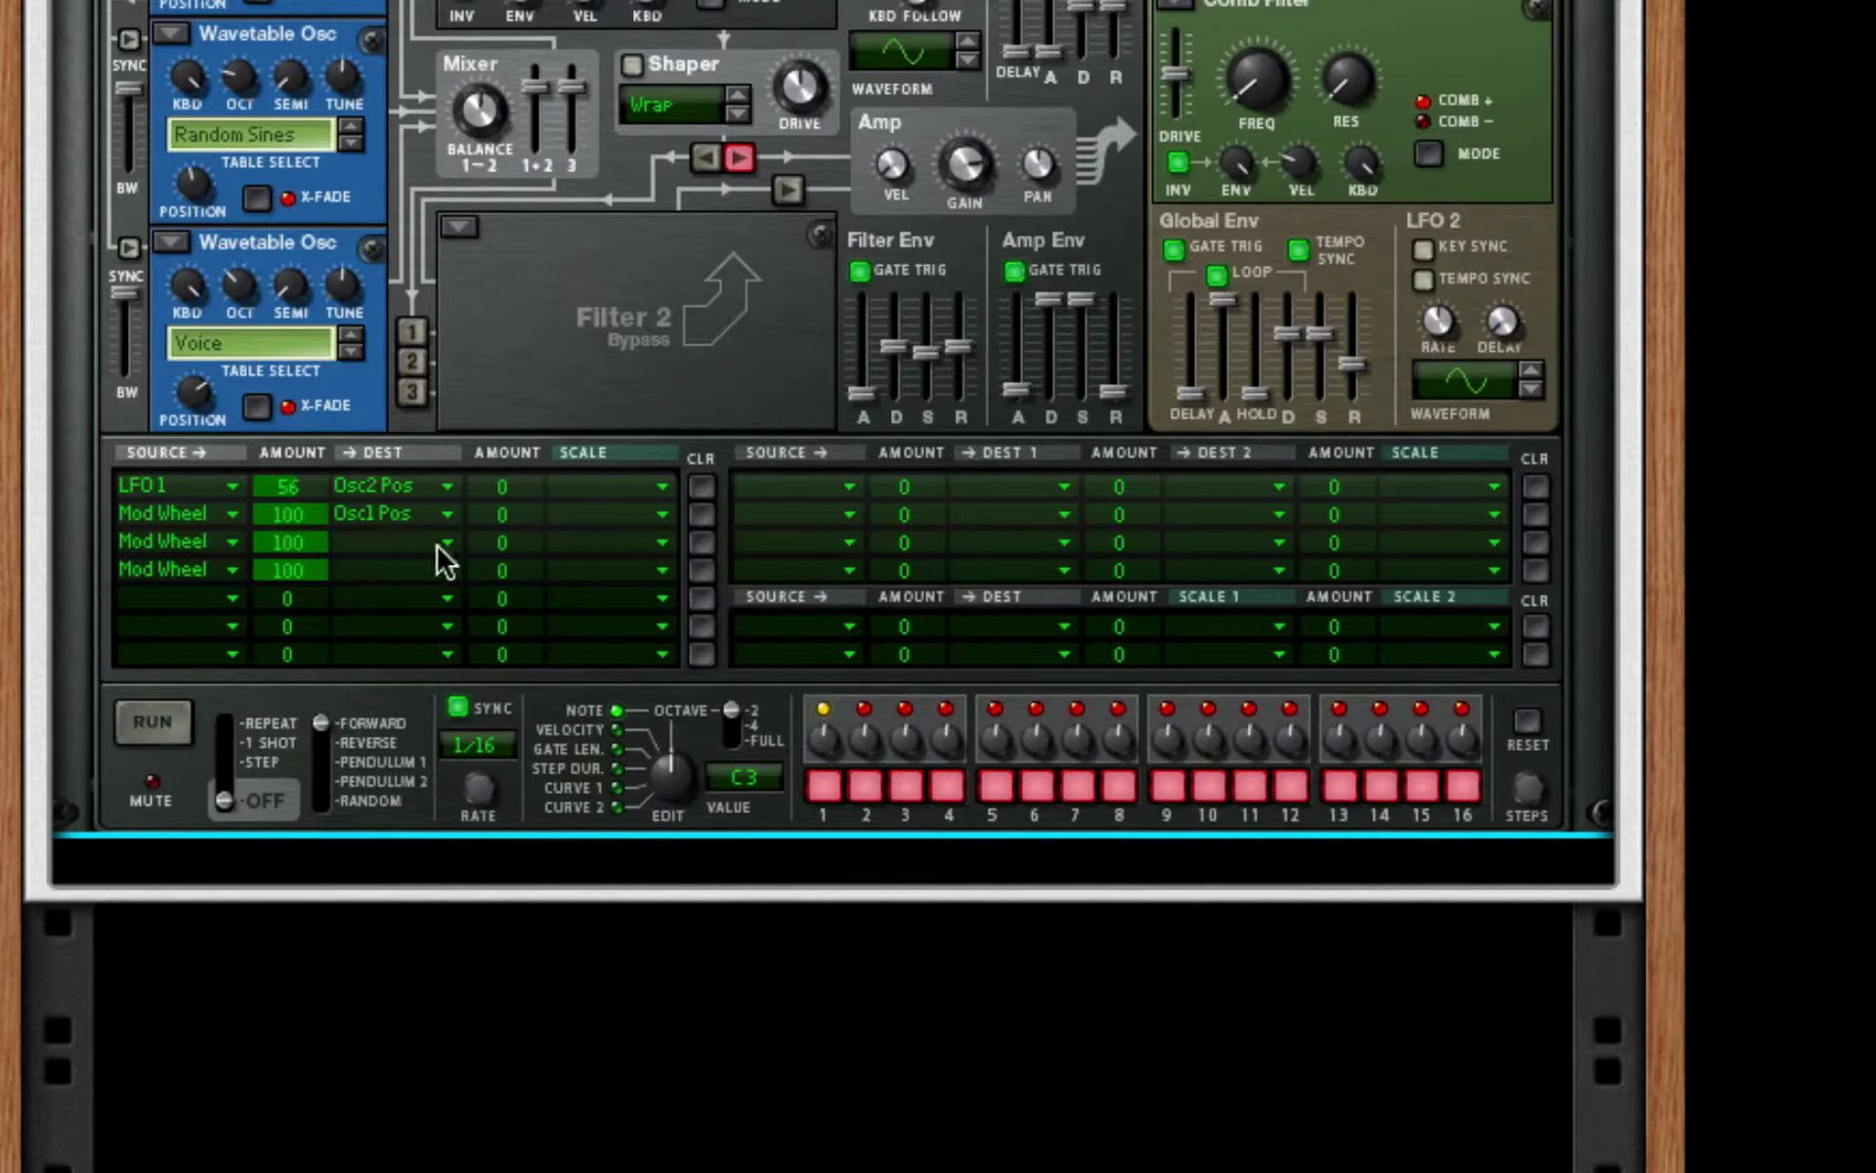
left_click(418, 542)
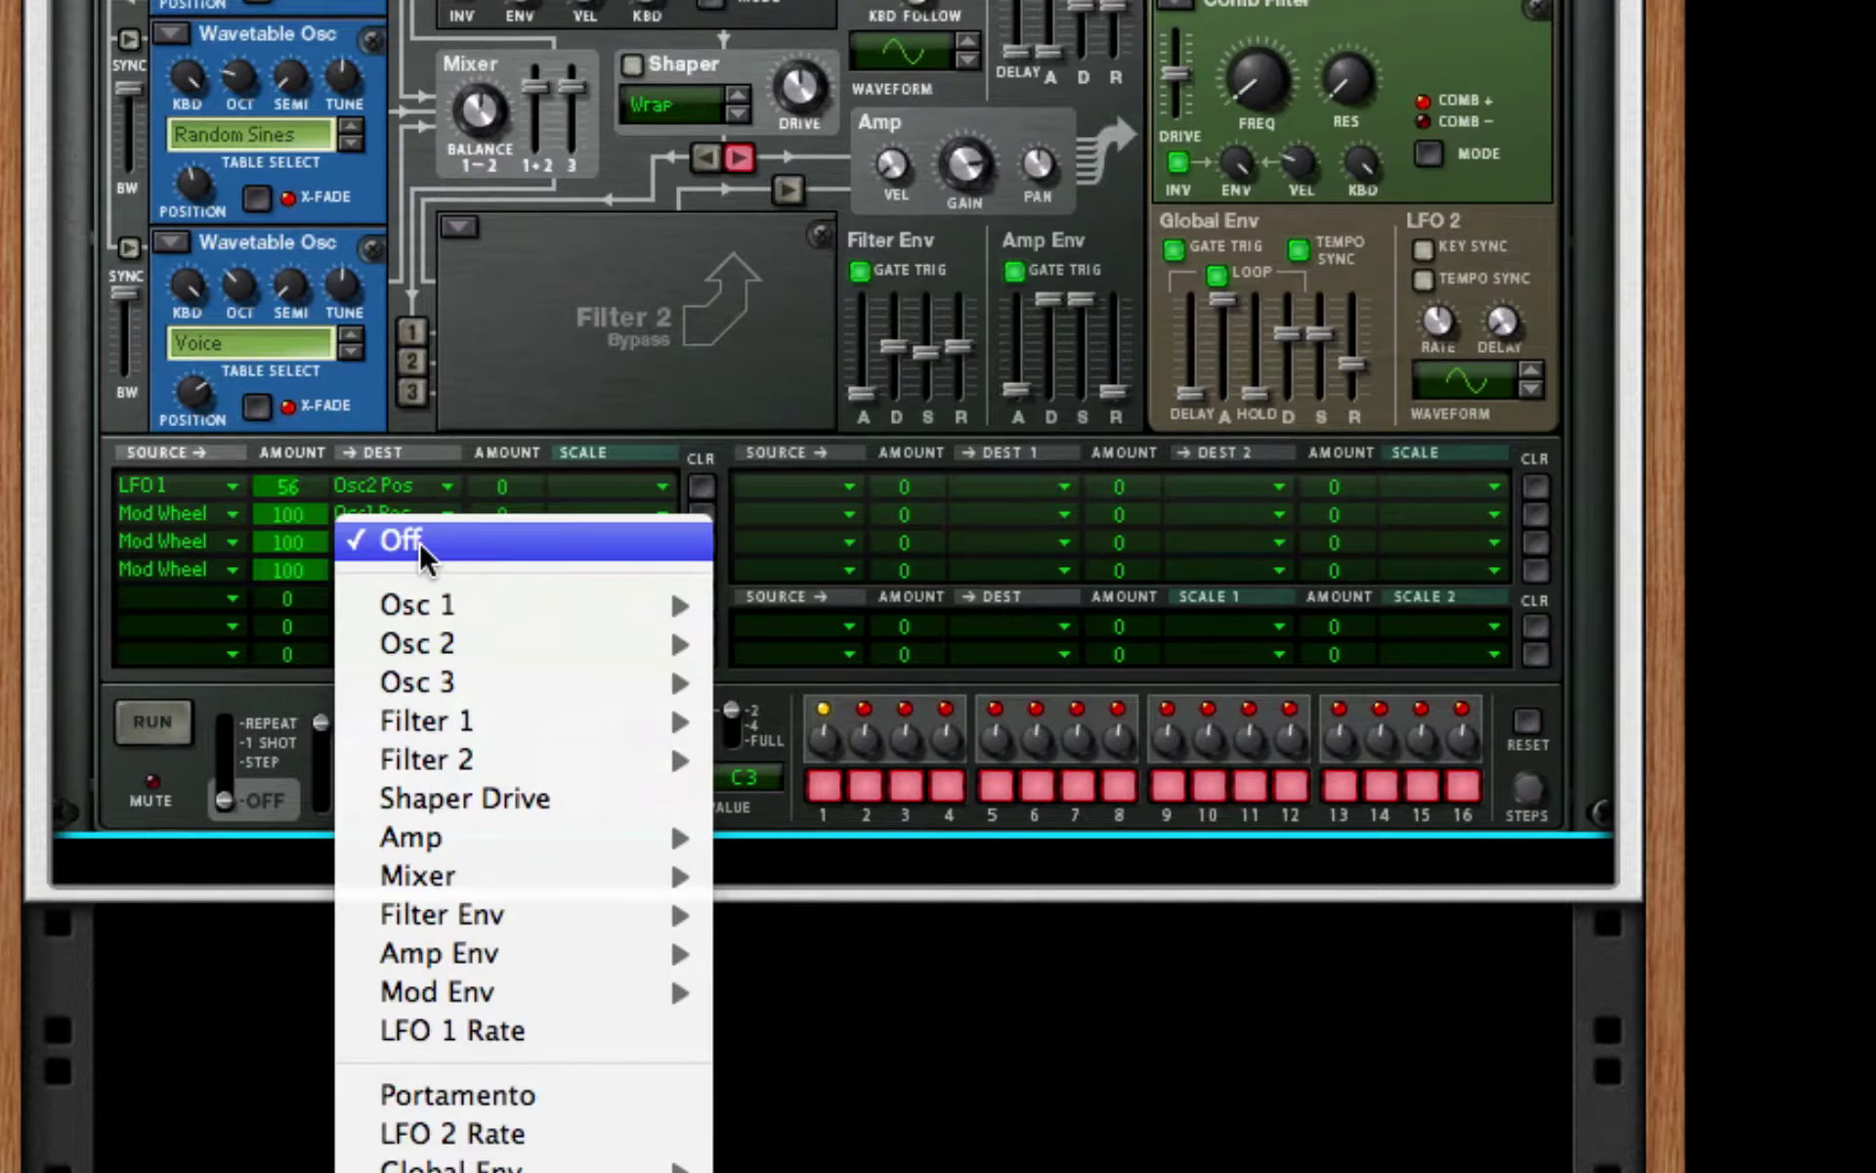
mouse_move(606, 643)
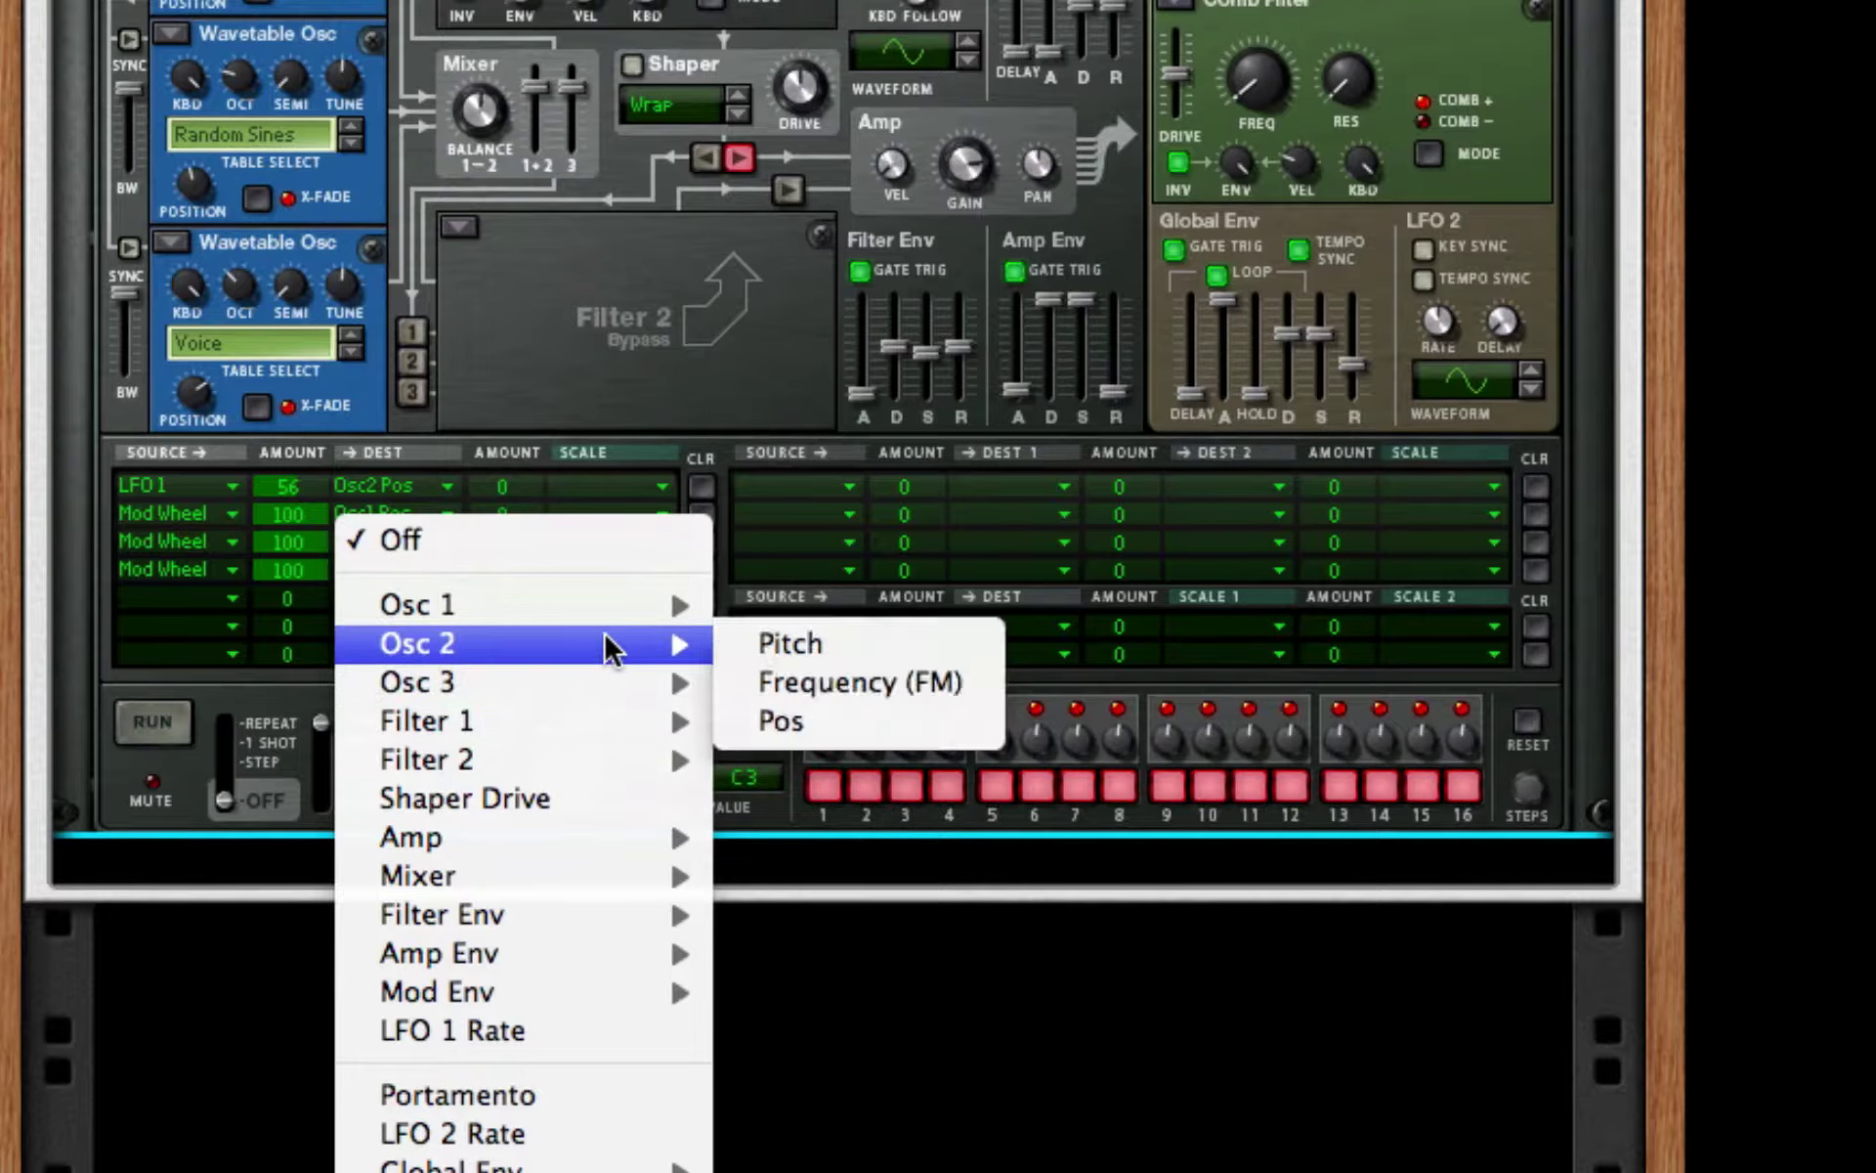
left_click(807, 720)
left_click(375, 570)
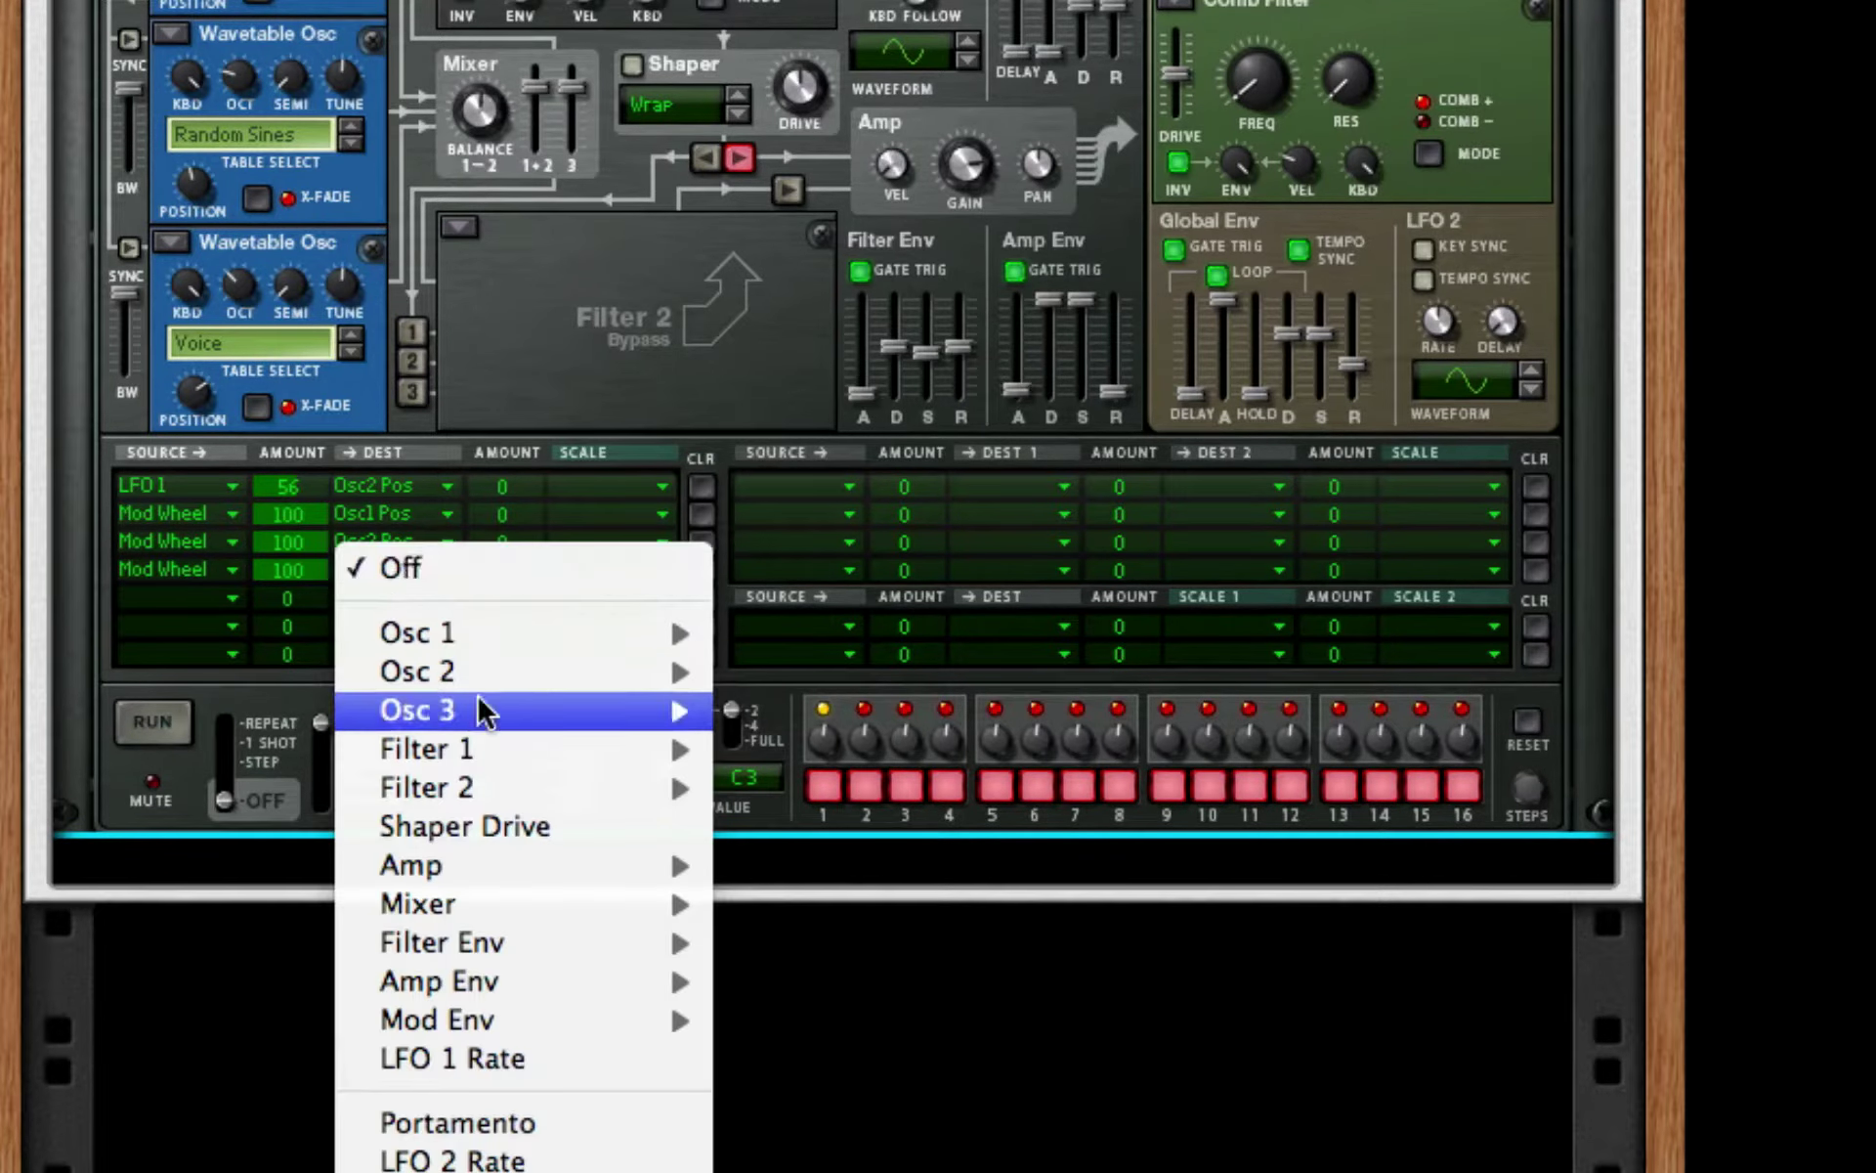
mouse_move(481, 704)
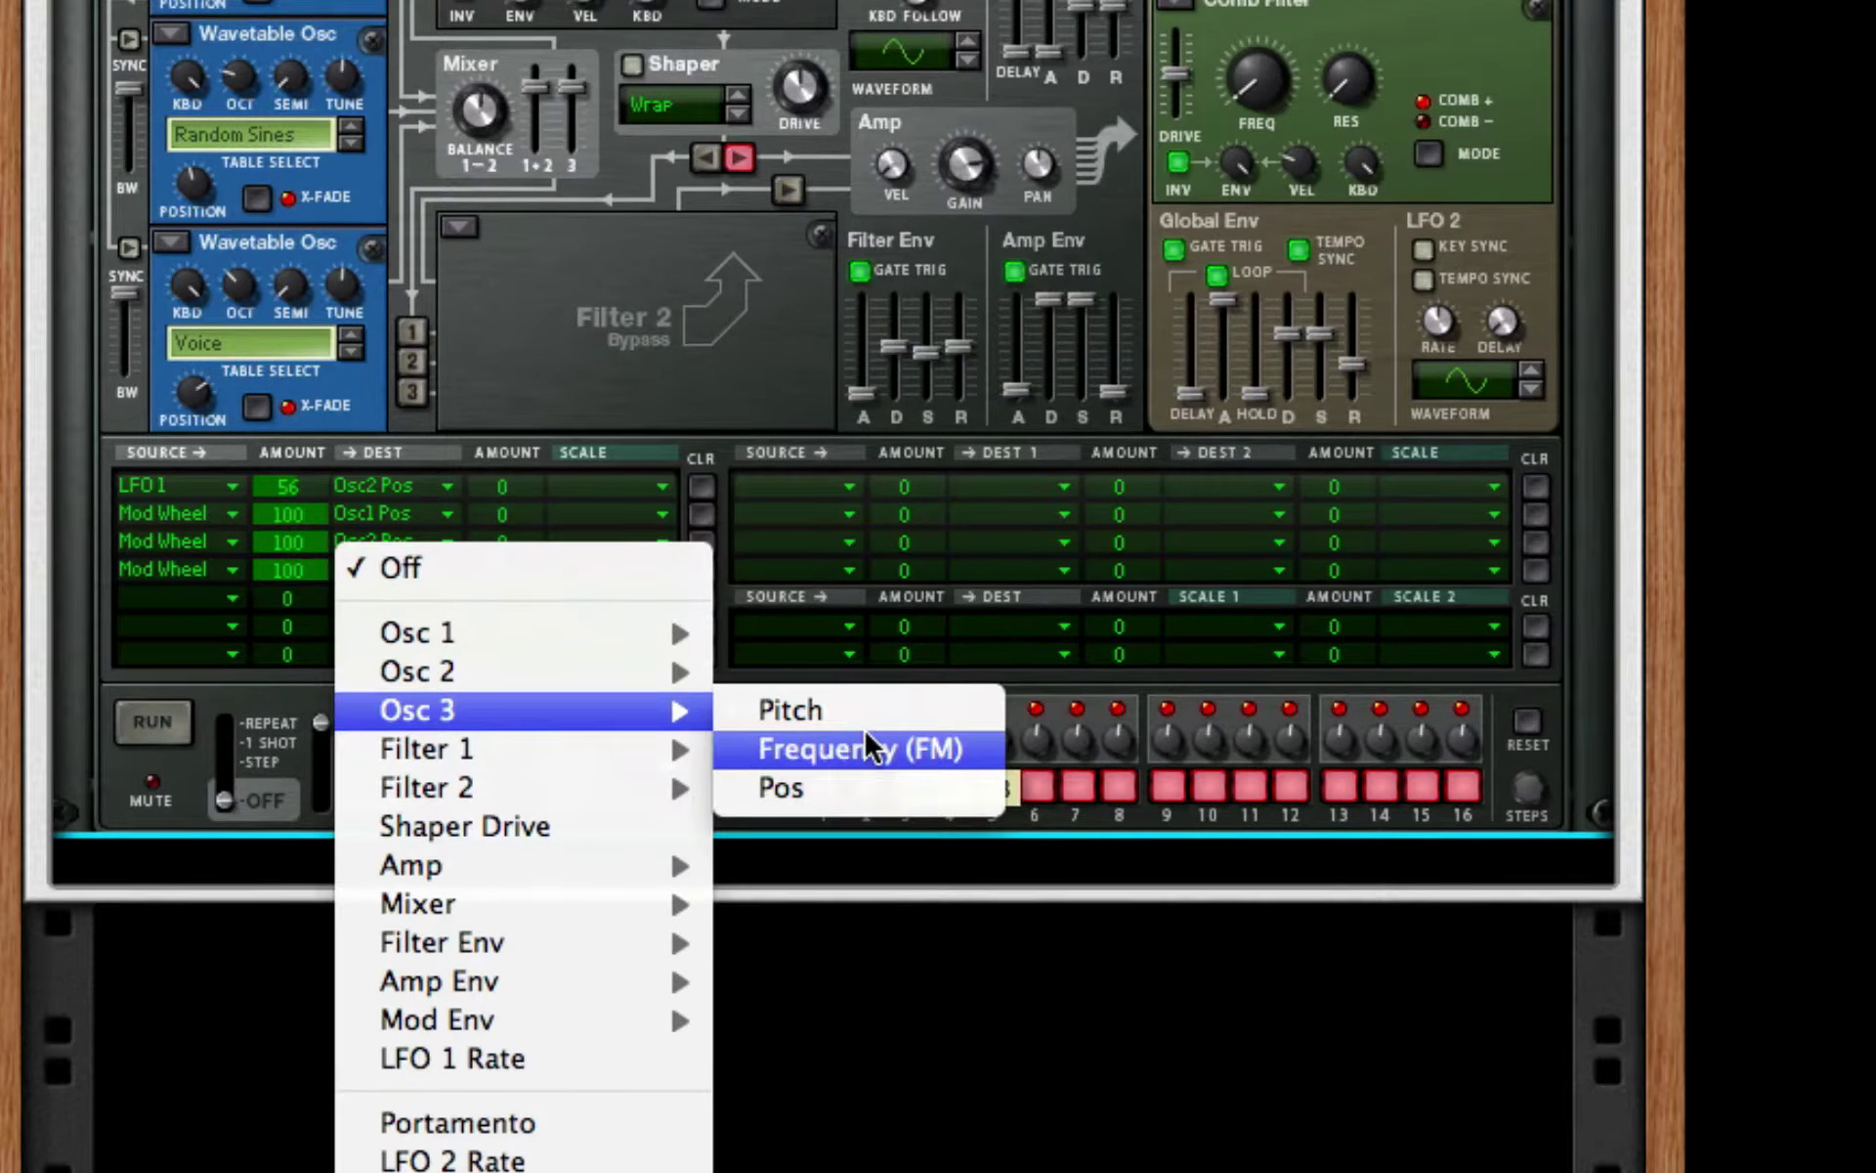
left_click(848, 782)
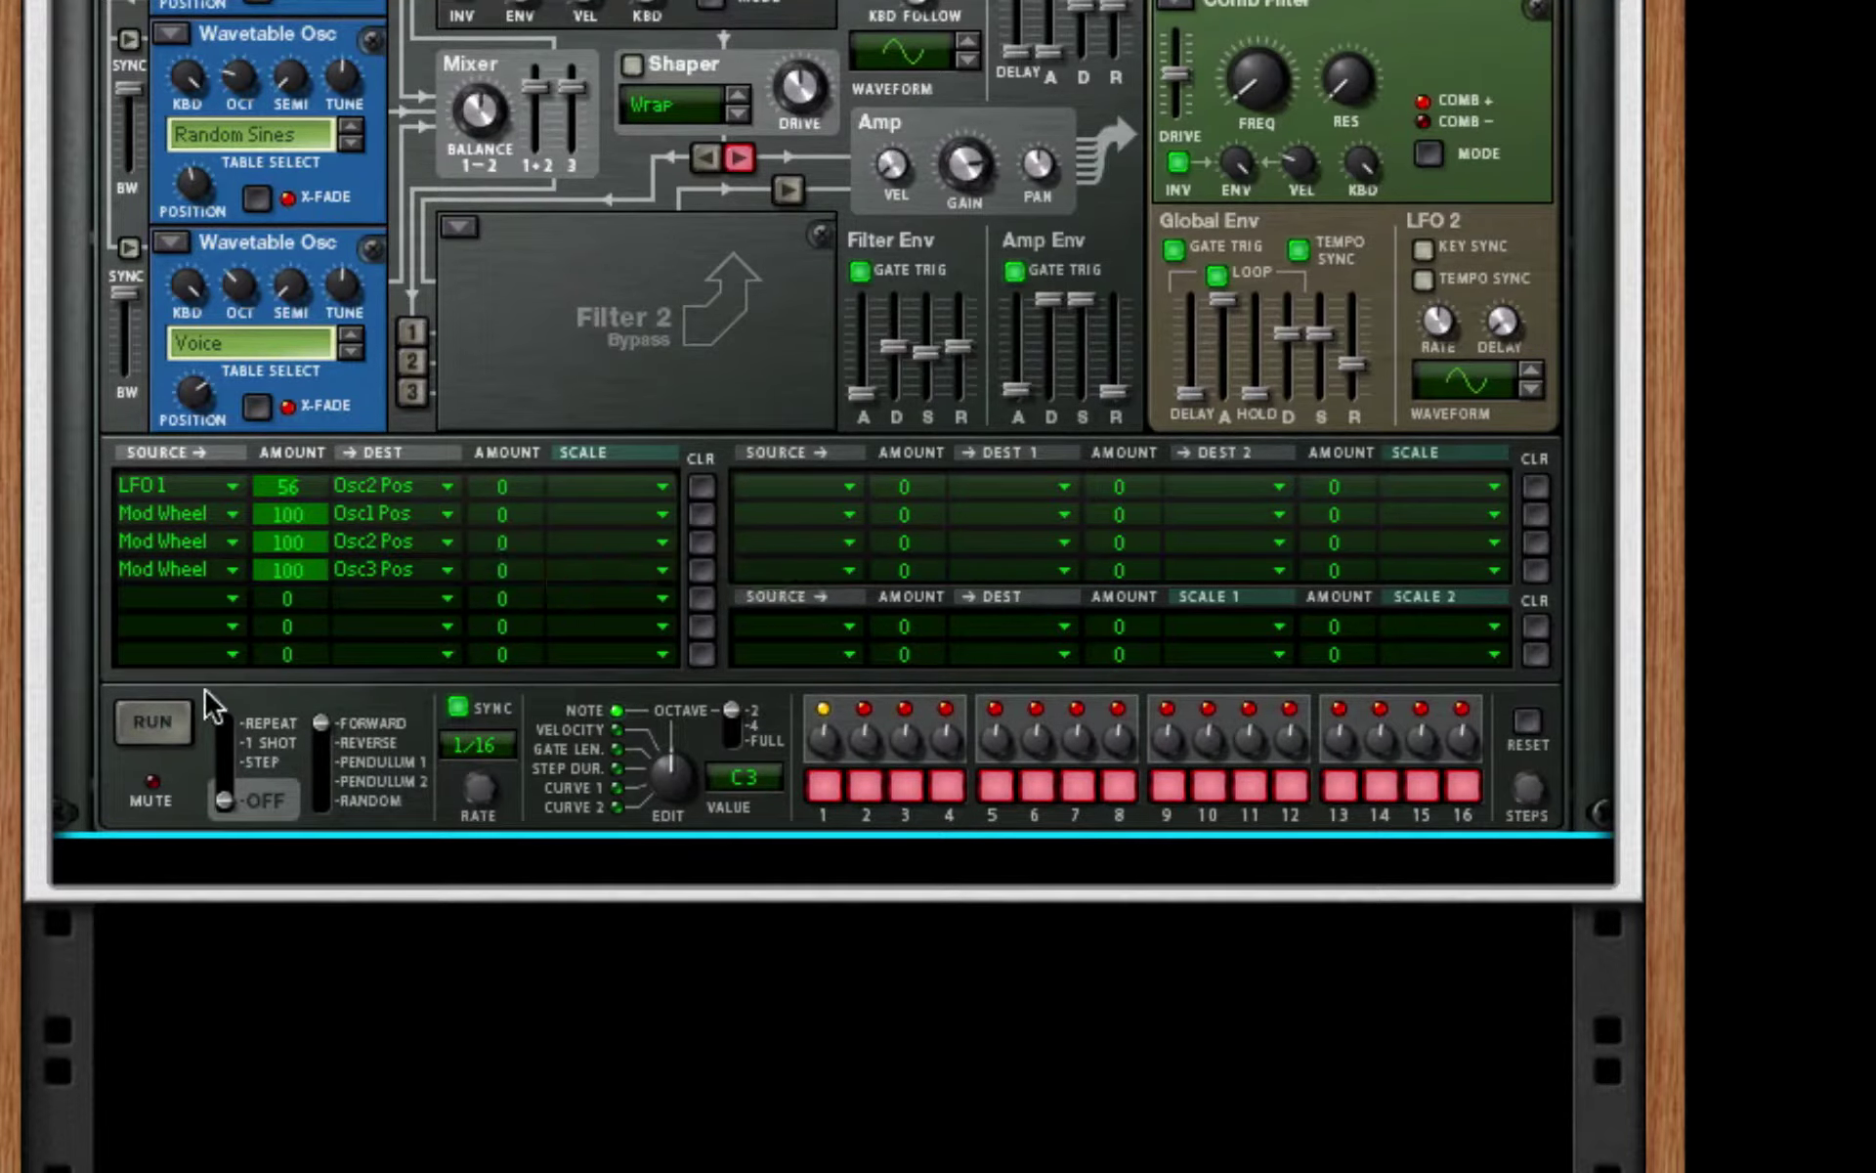
left_click(185, 597)
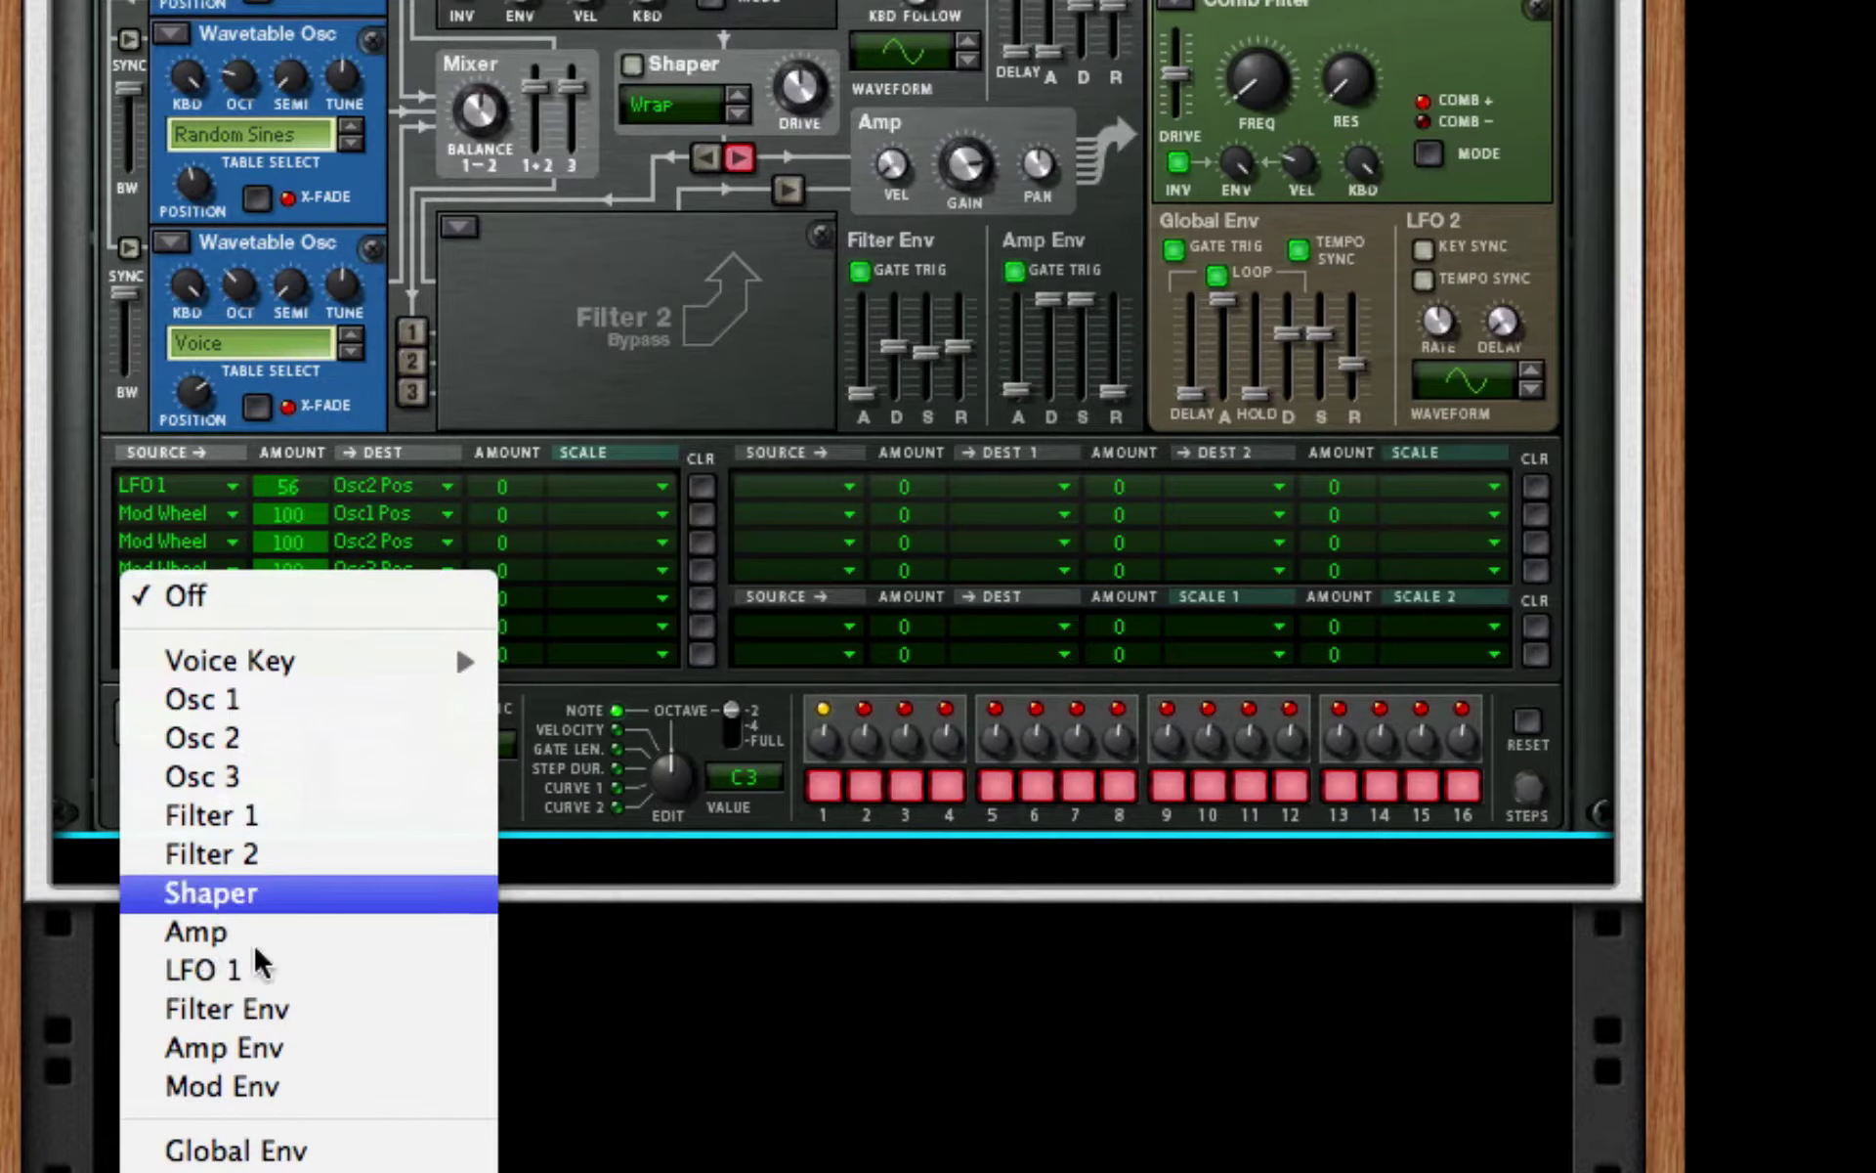
- Route mod row 5 from Audio In1 to Audio Out1
scroll(284, 1046, "down", 1)
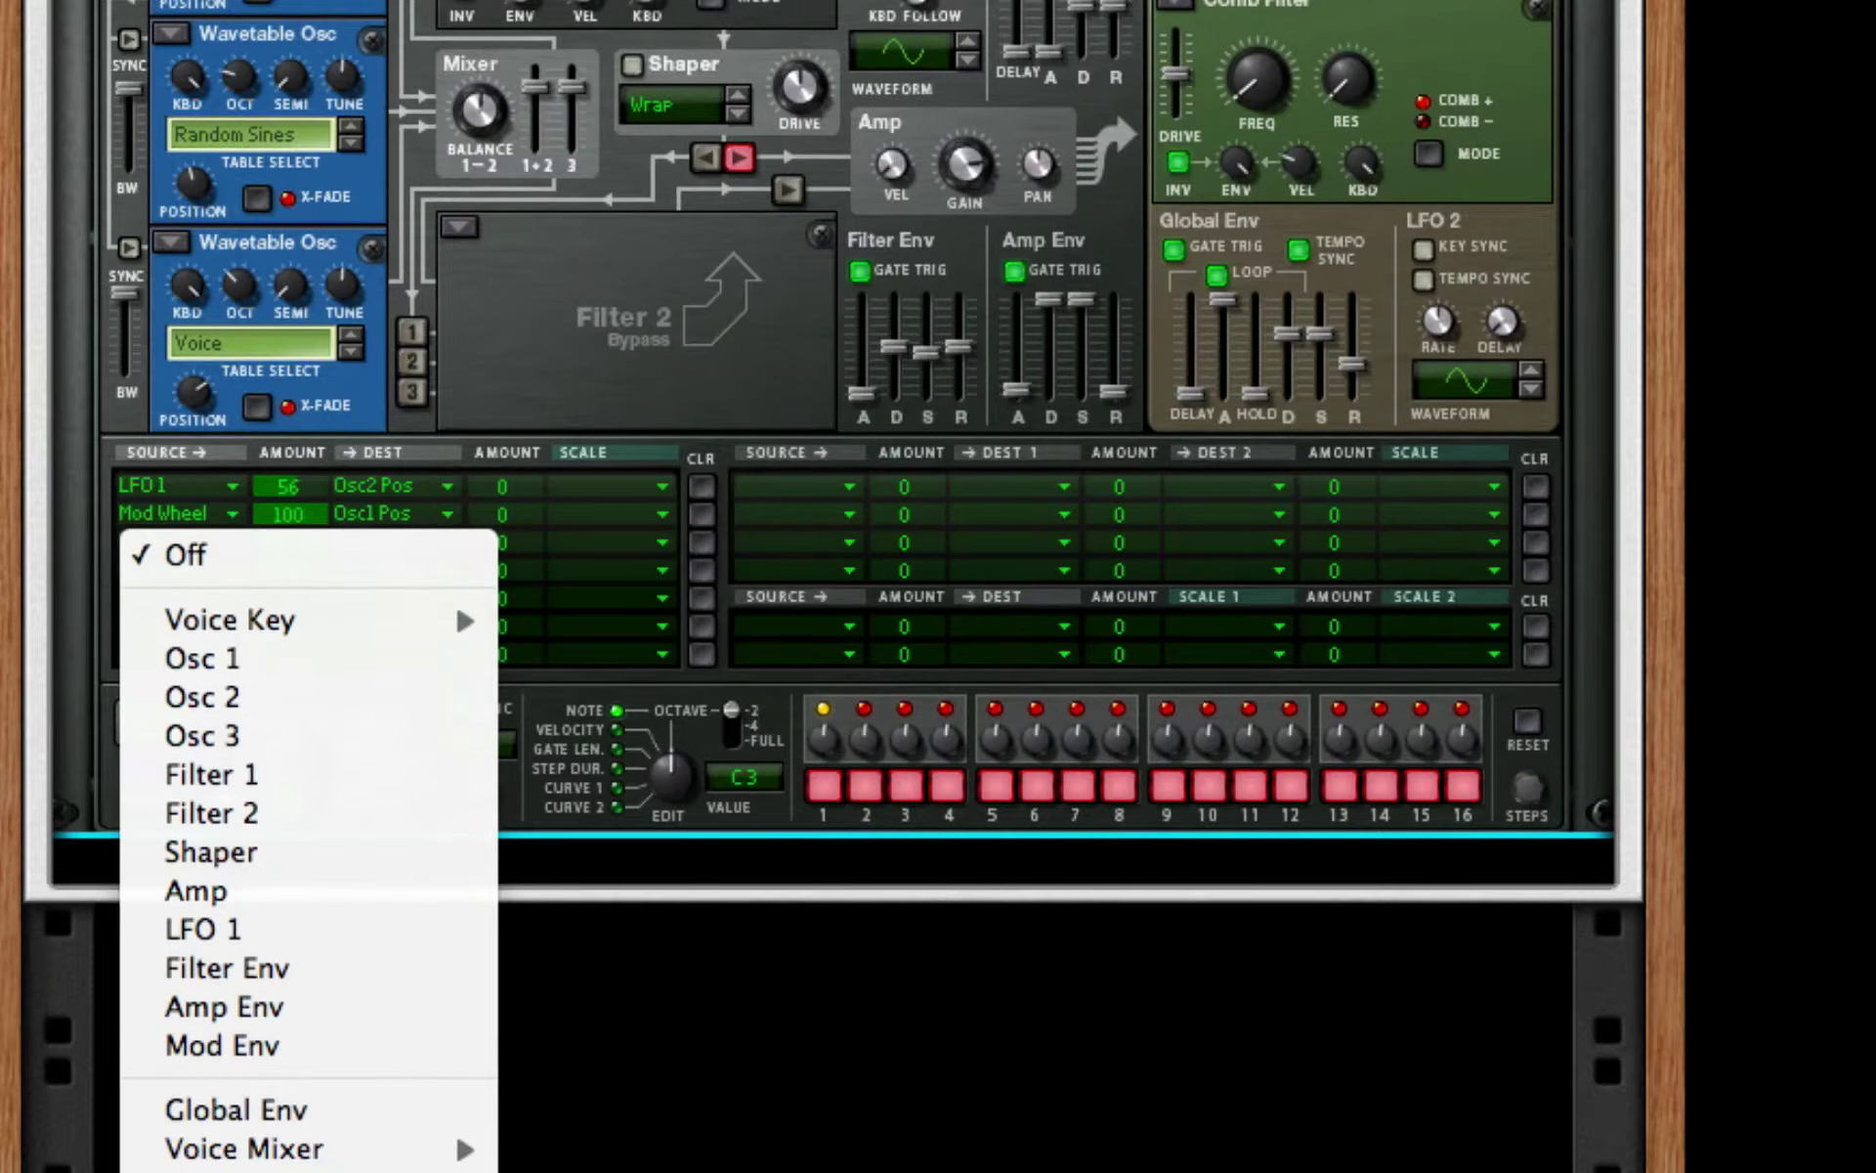
left_click(244, 1163)
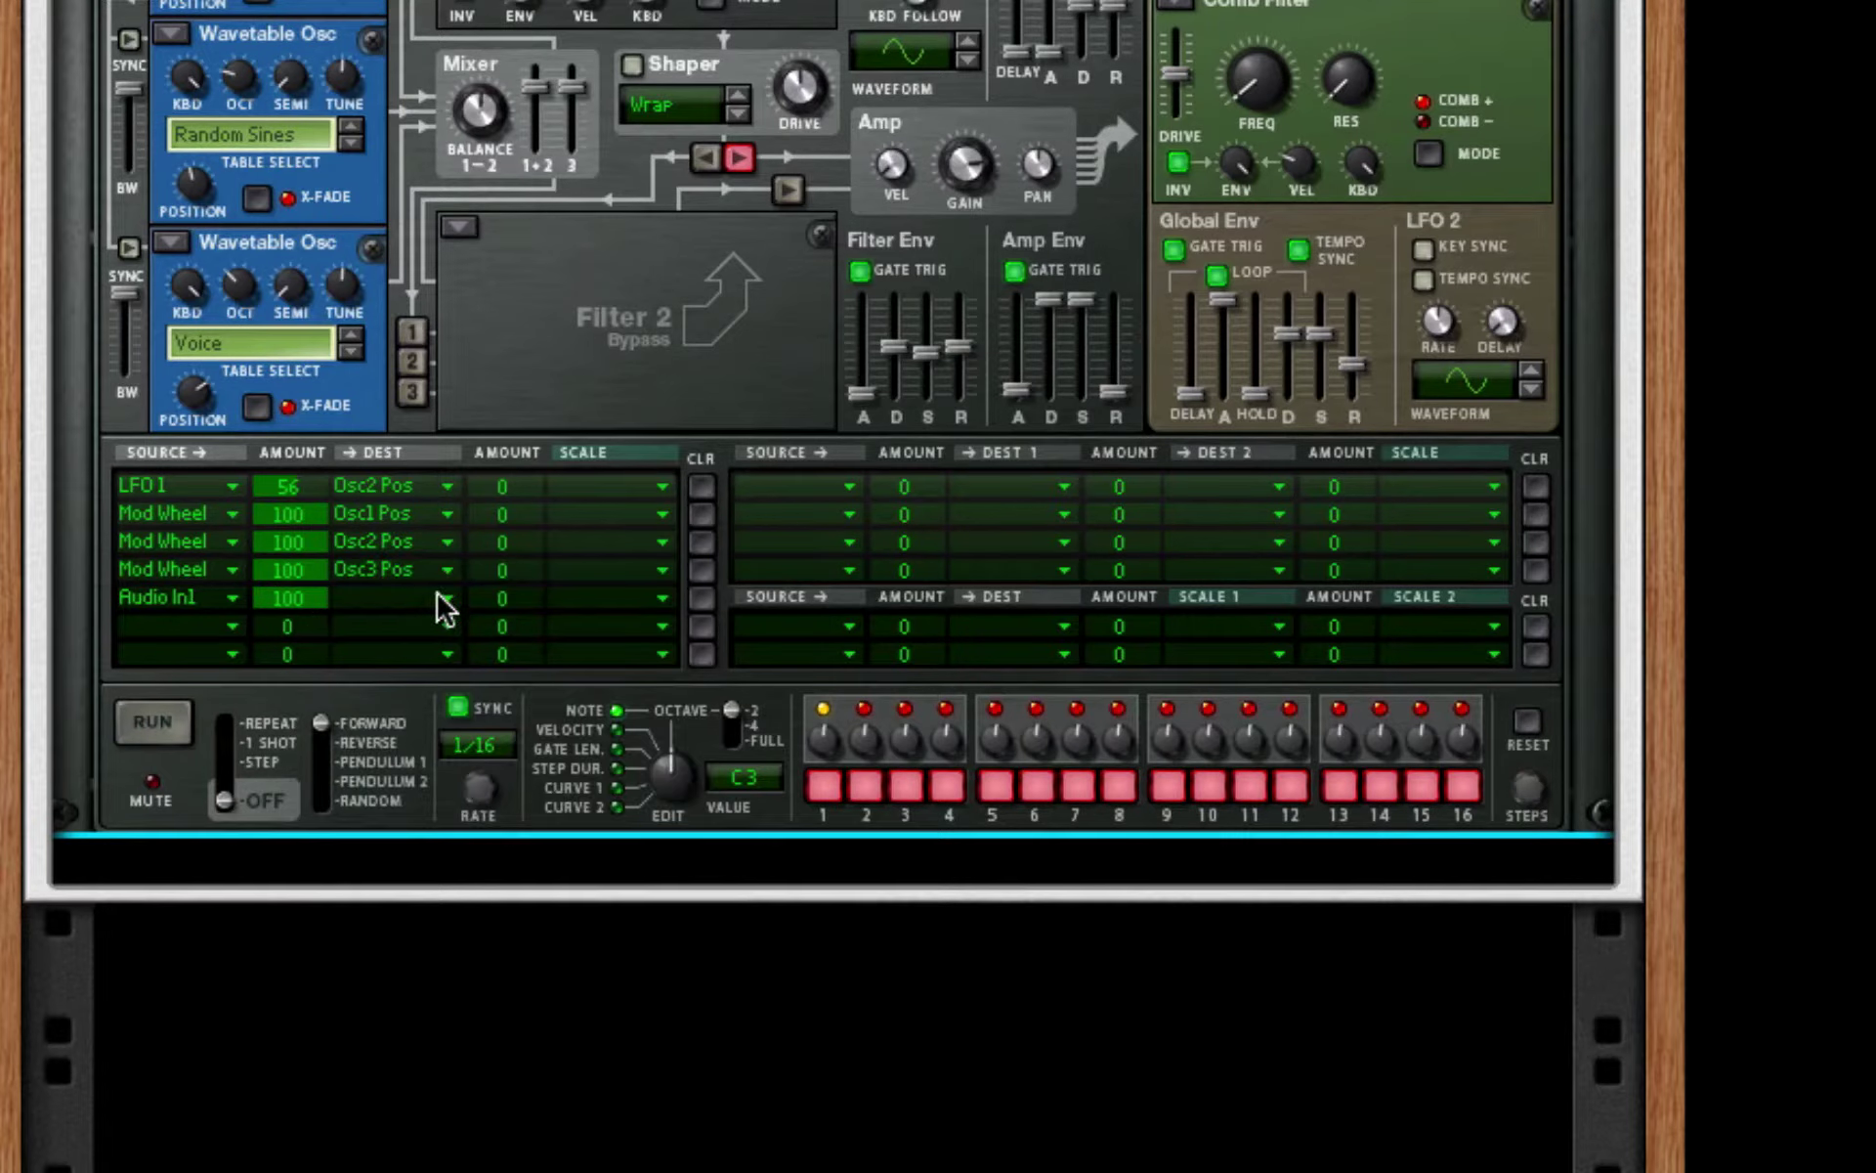
left_click(436, 594)
mouse_move(516, 657)
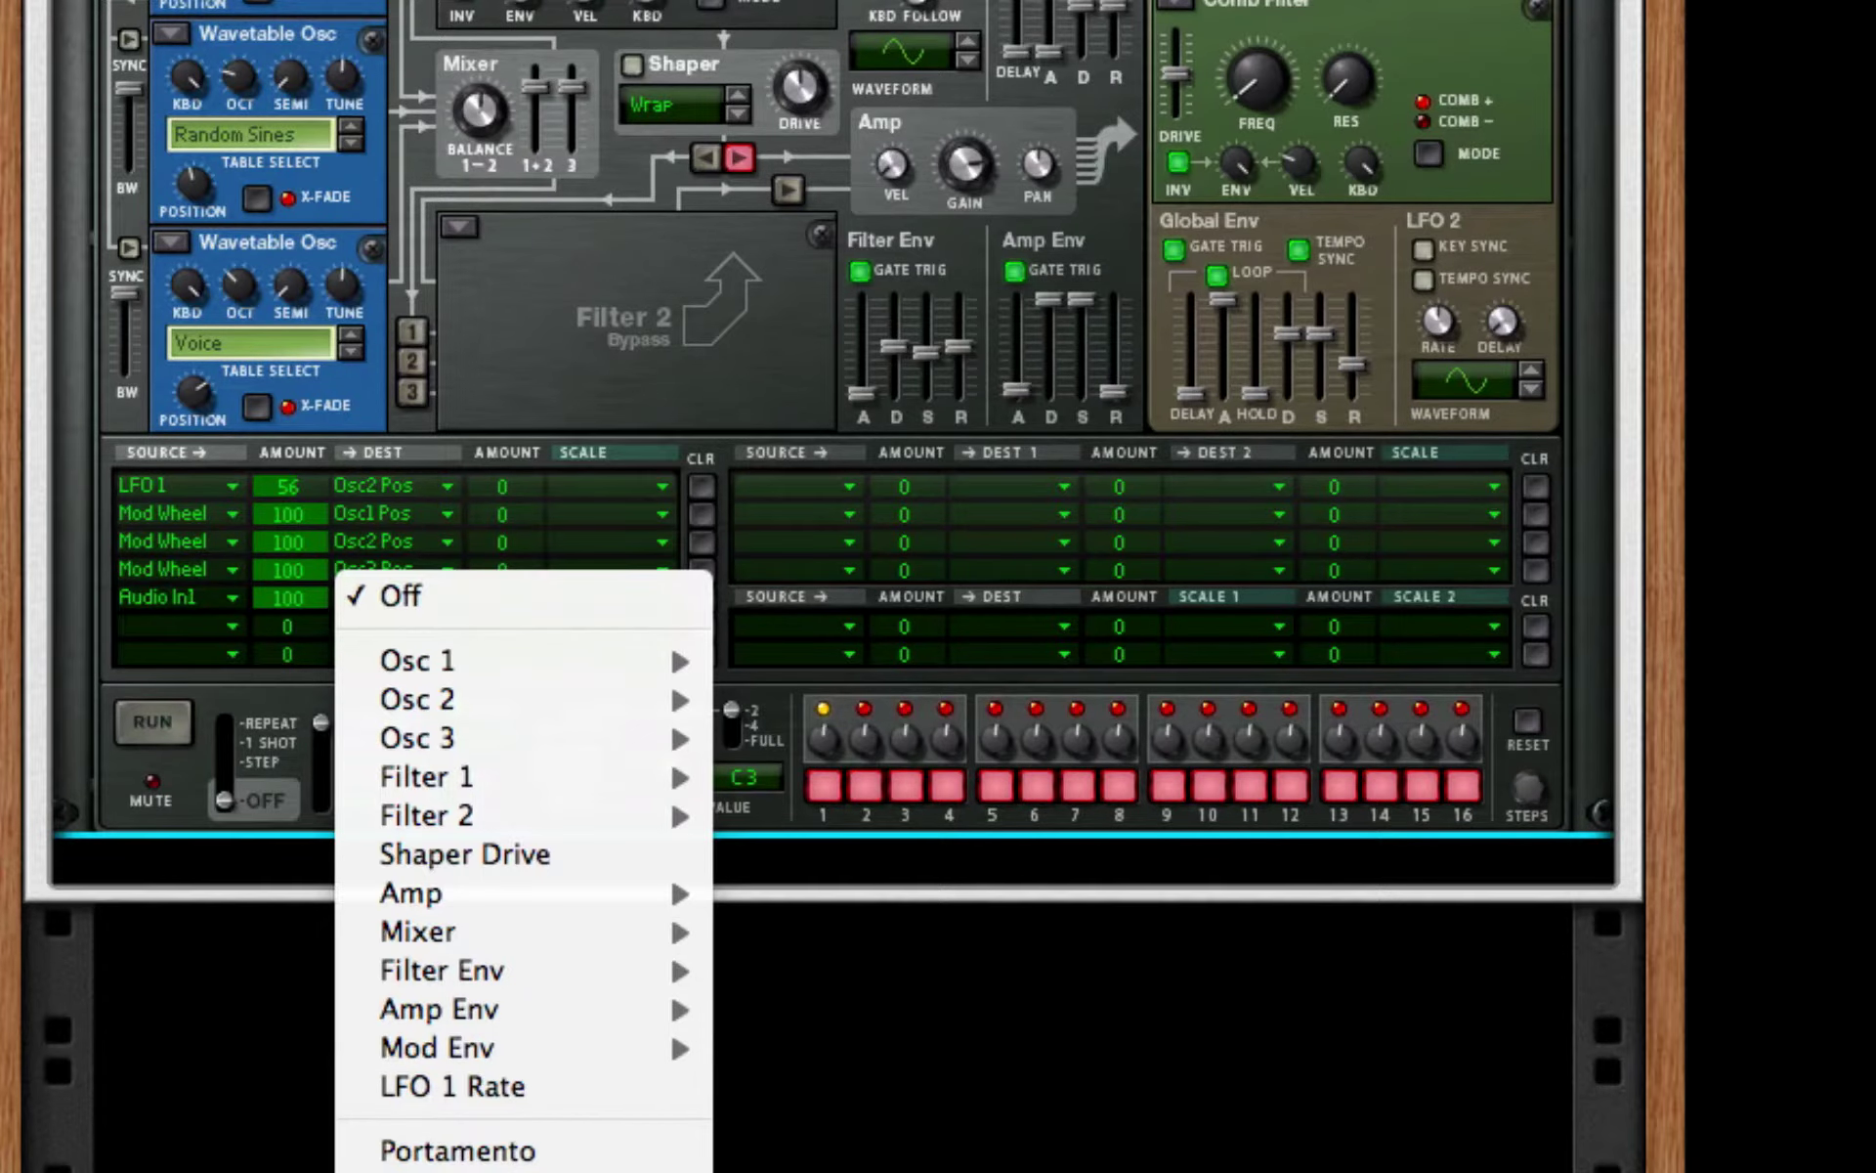
left_click(449, 1168)
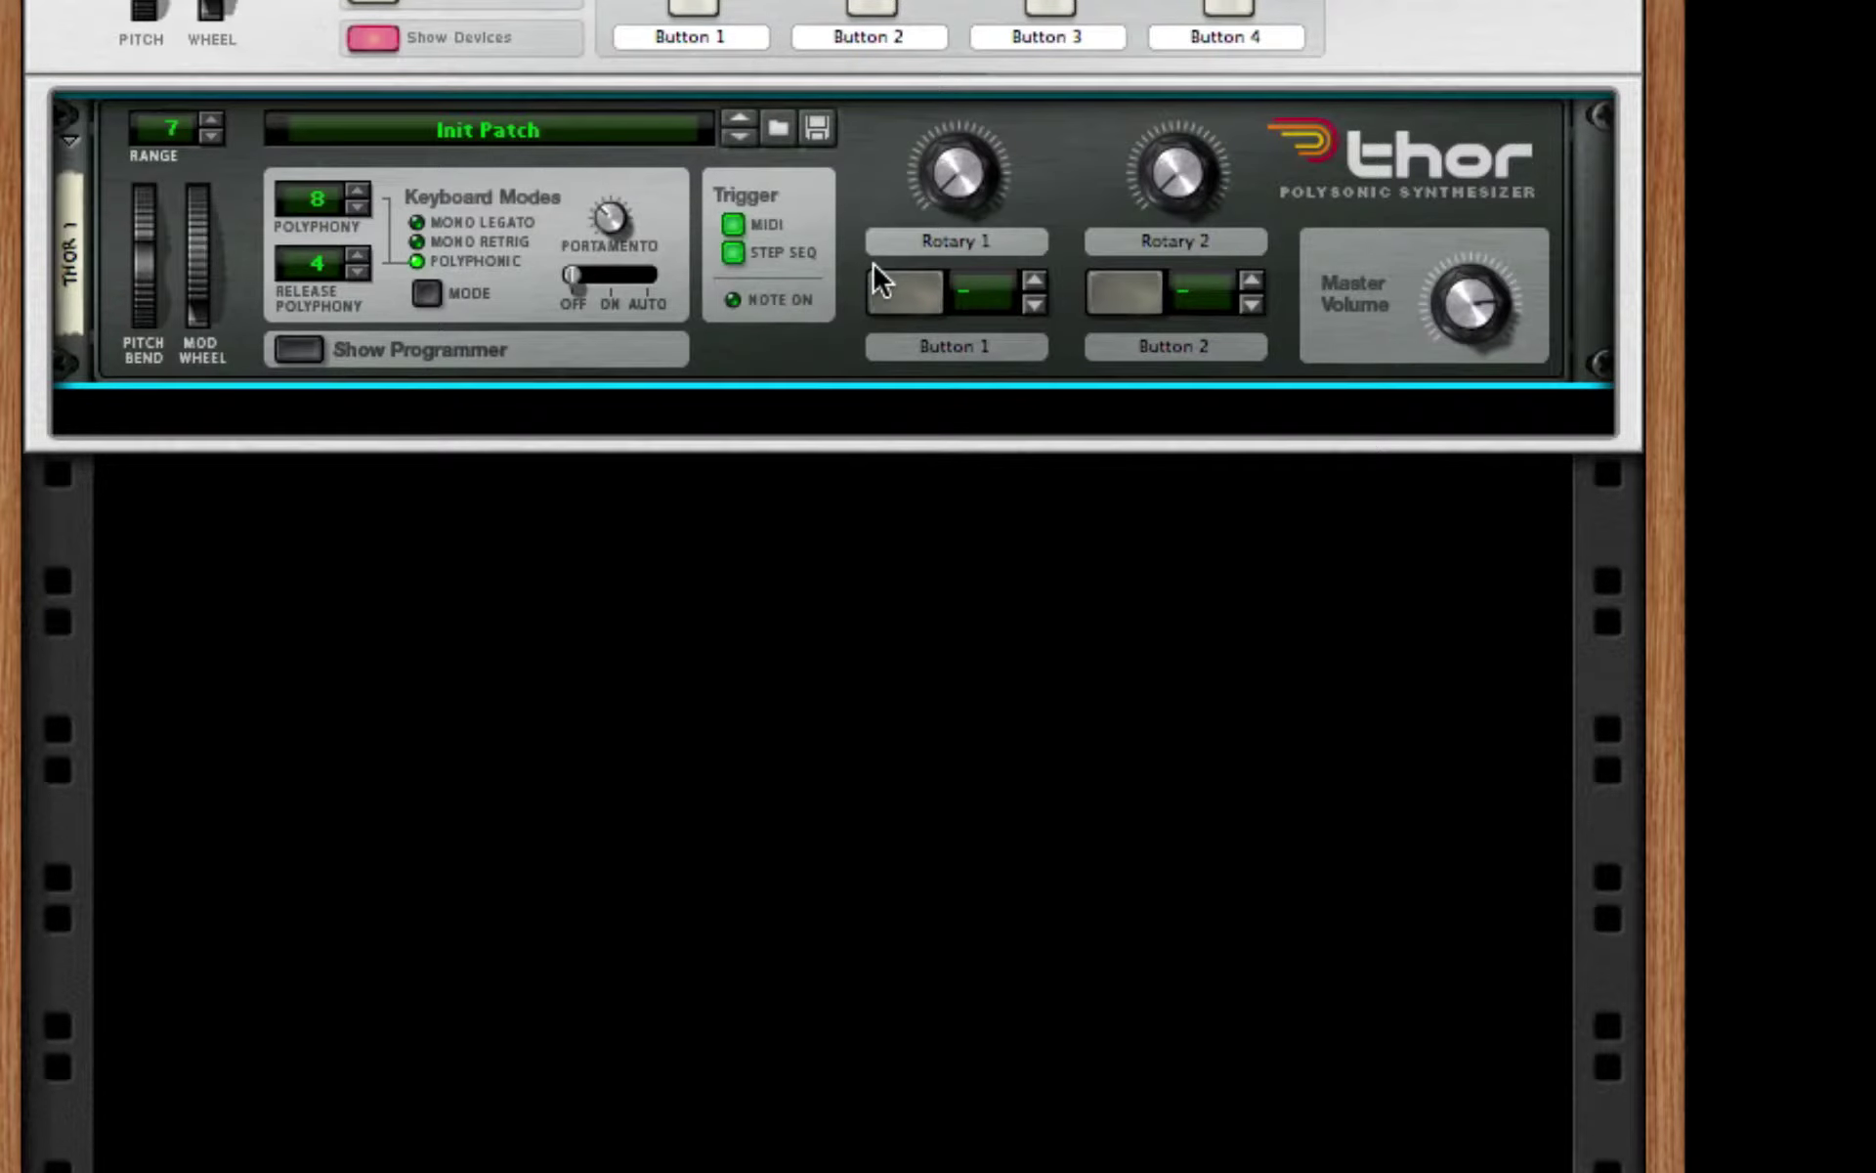
- Dismiss the rack menu, show Thor's programmer, and flip the rack to its rear cabling
right_click(837, 311)
mouse_move(1124, 710)
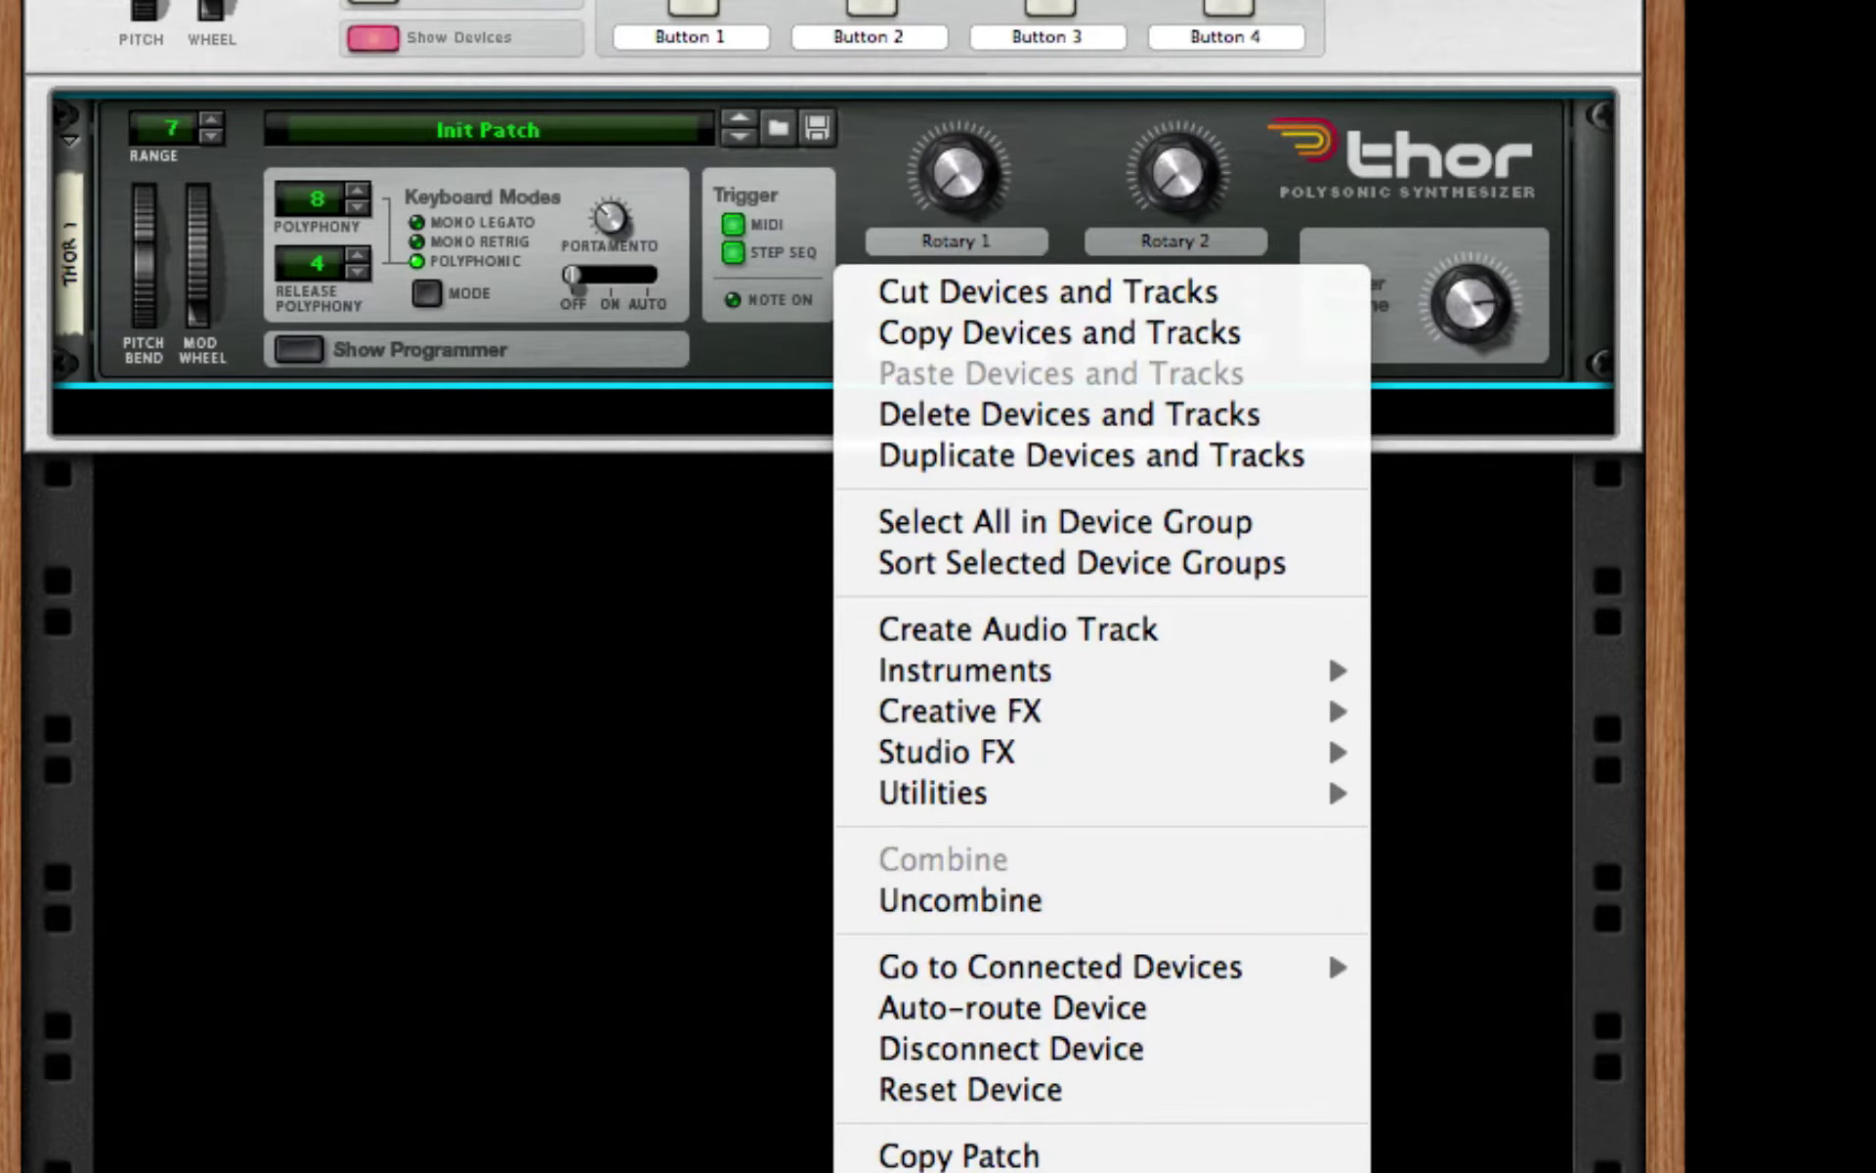
key("Escape")
key("Tab")
key("Tab")
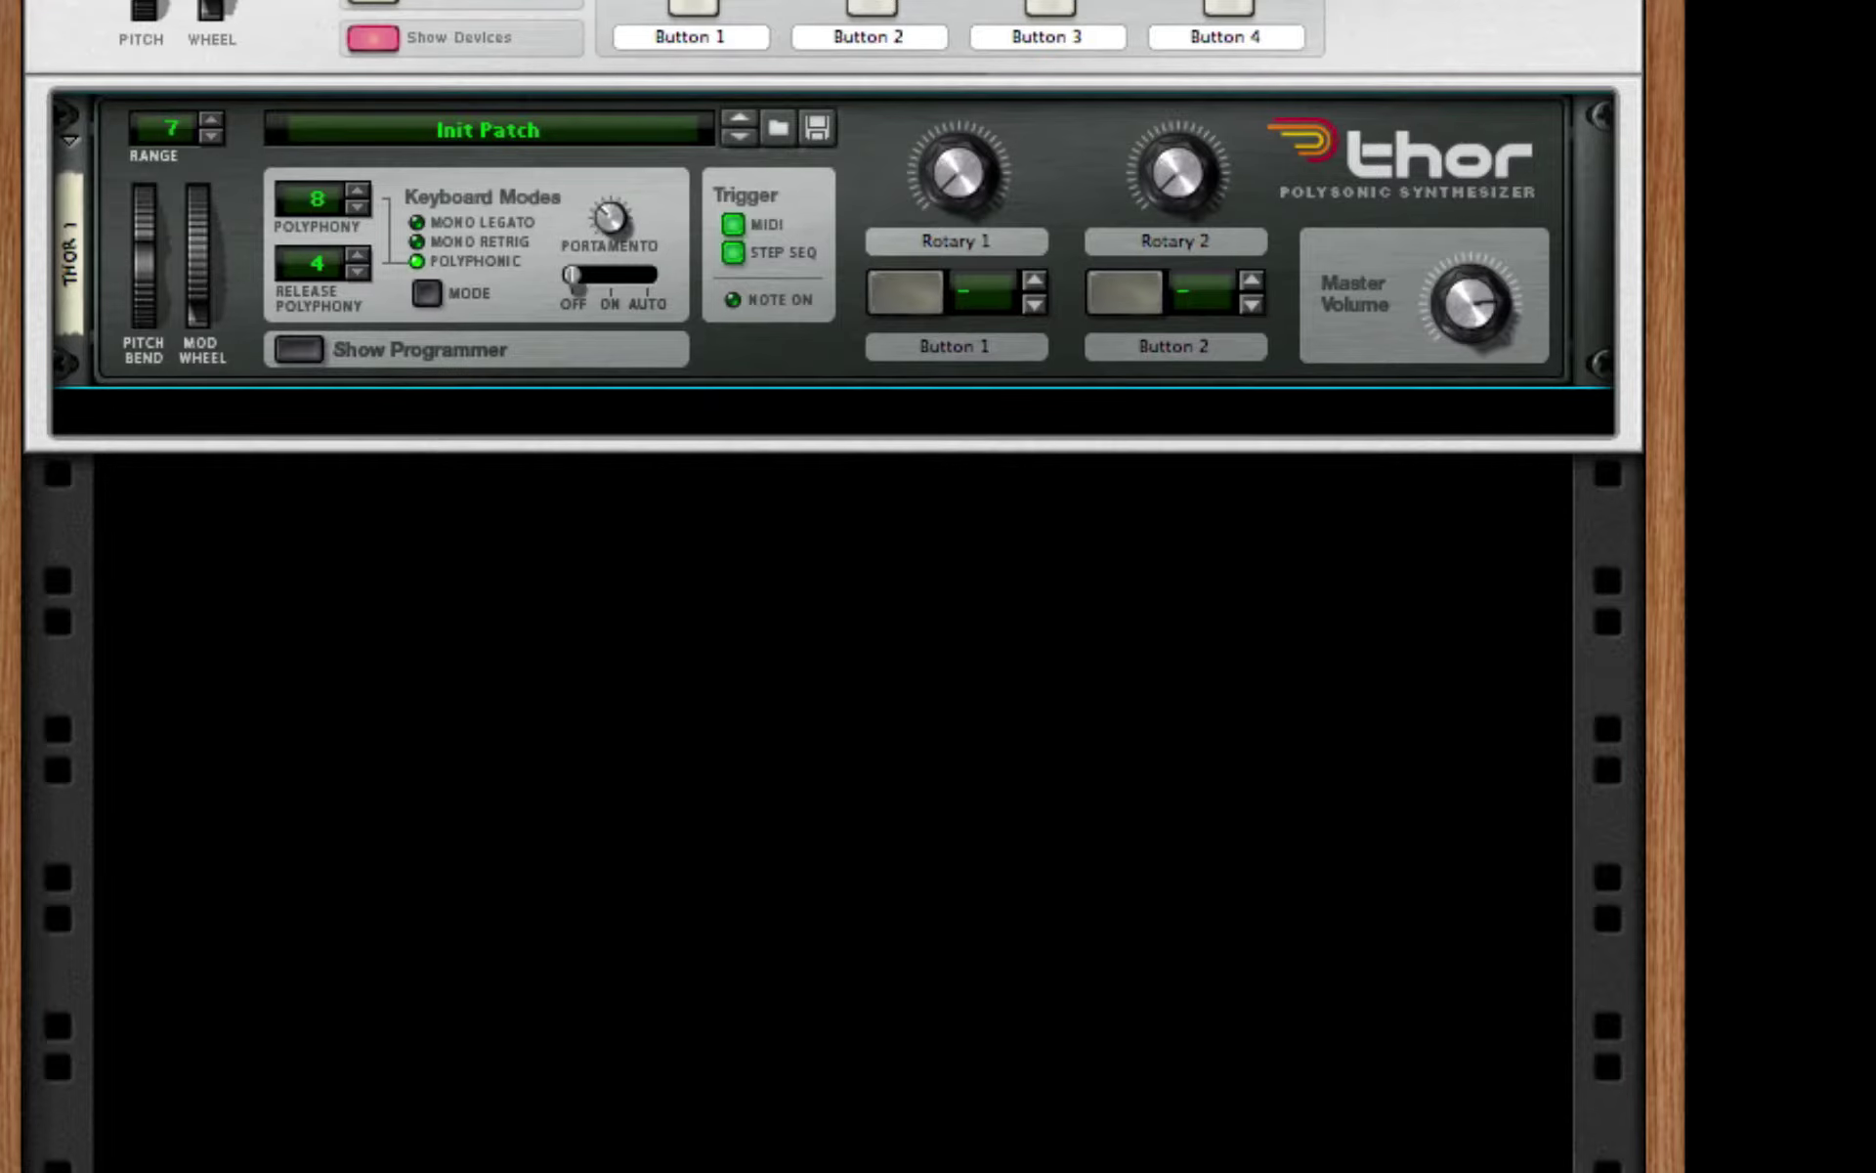
left_click(303, 356)
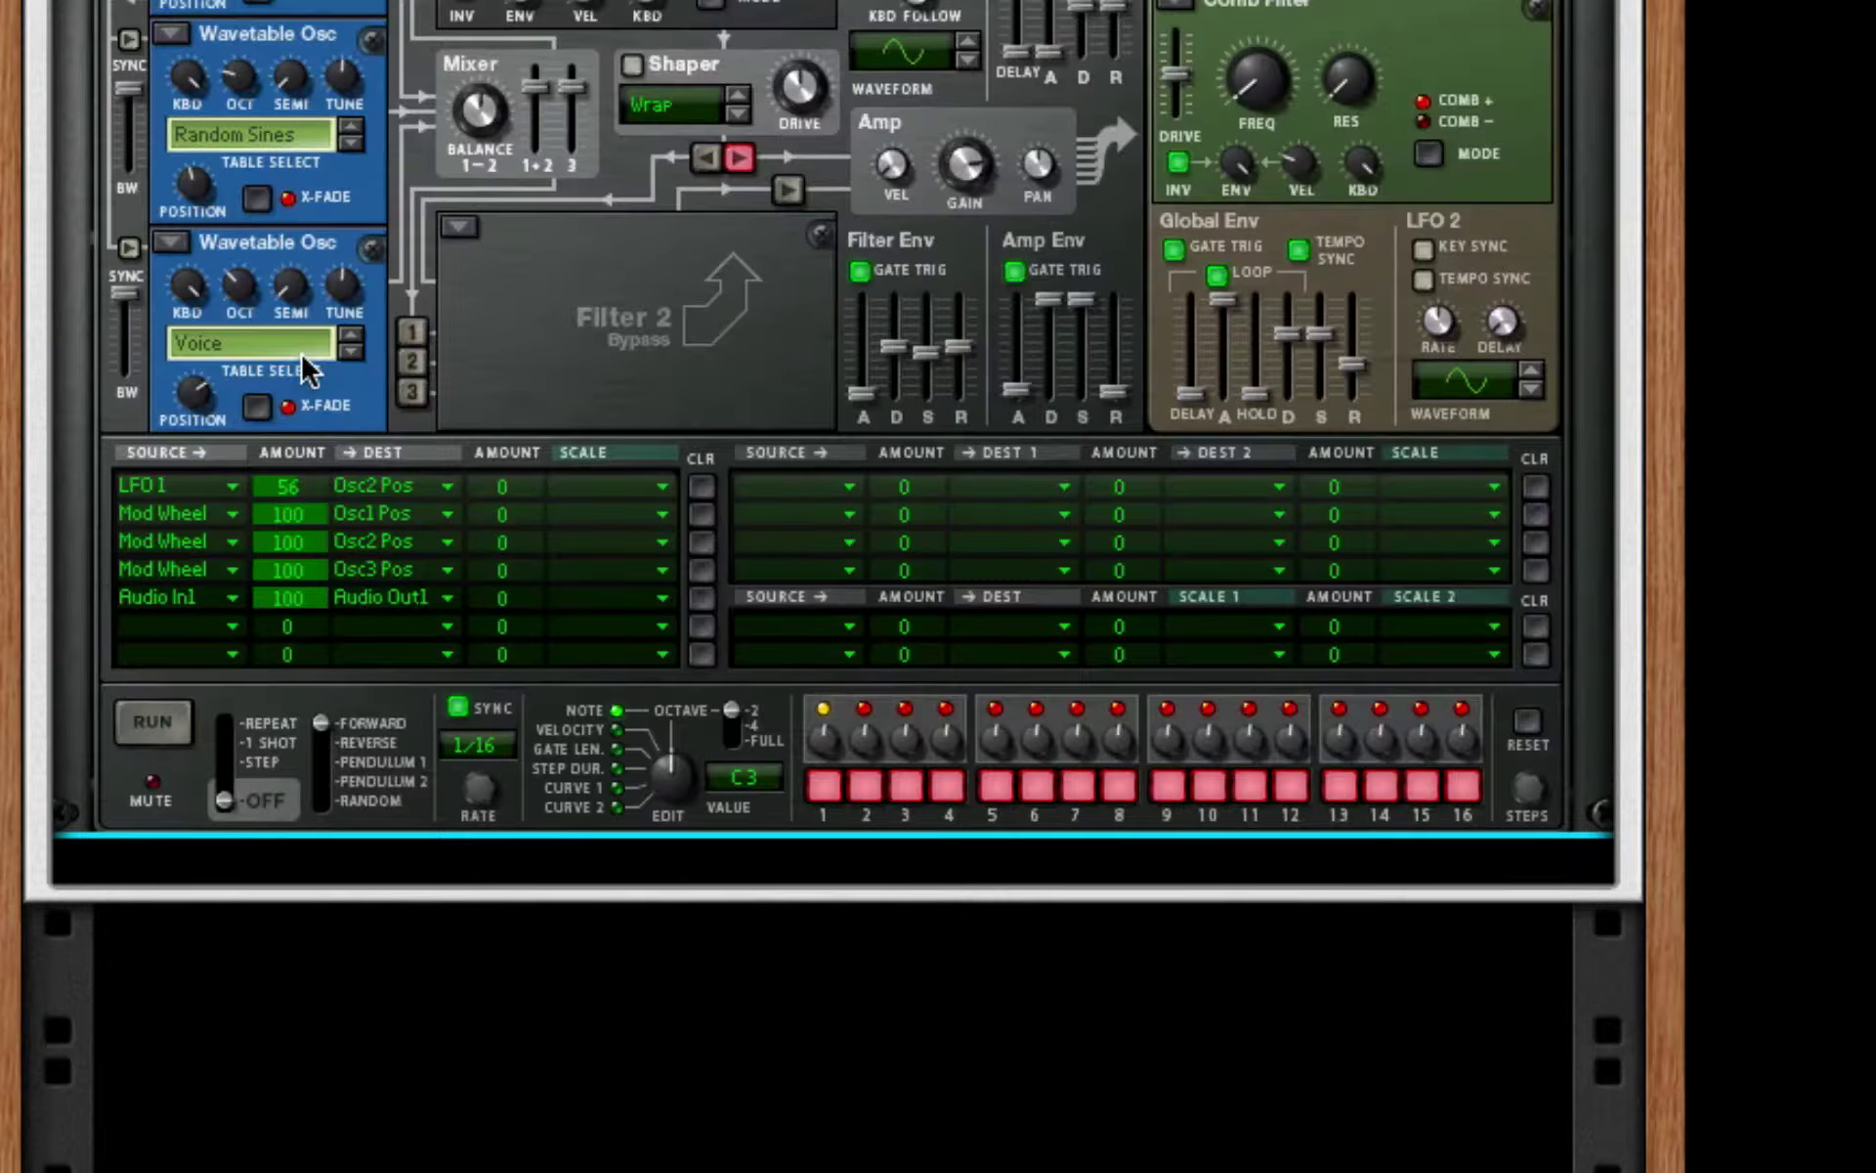
key("Tab")
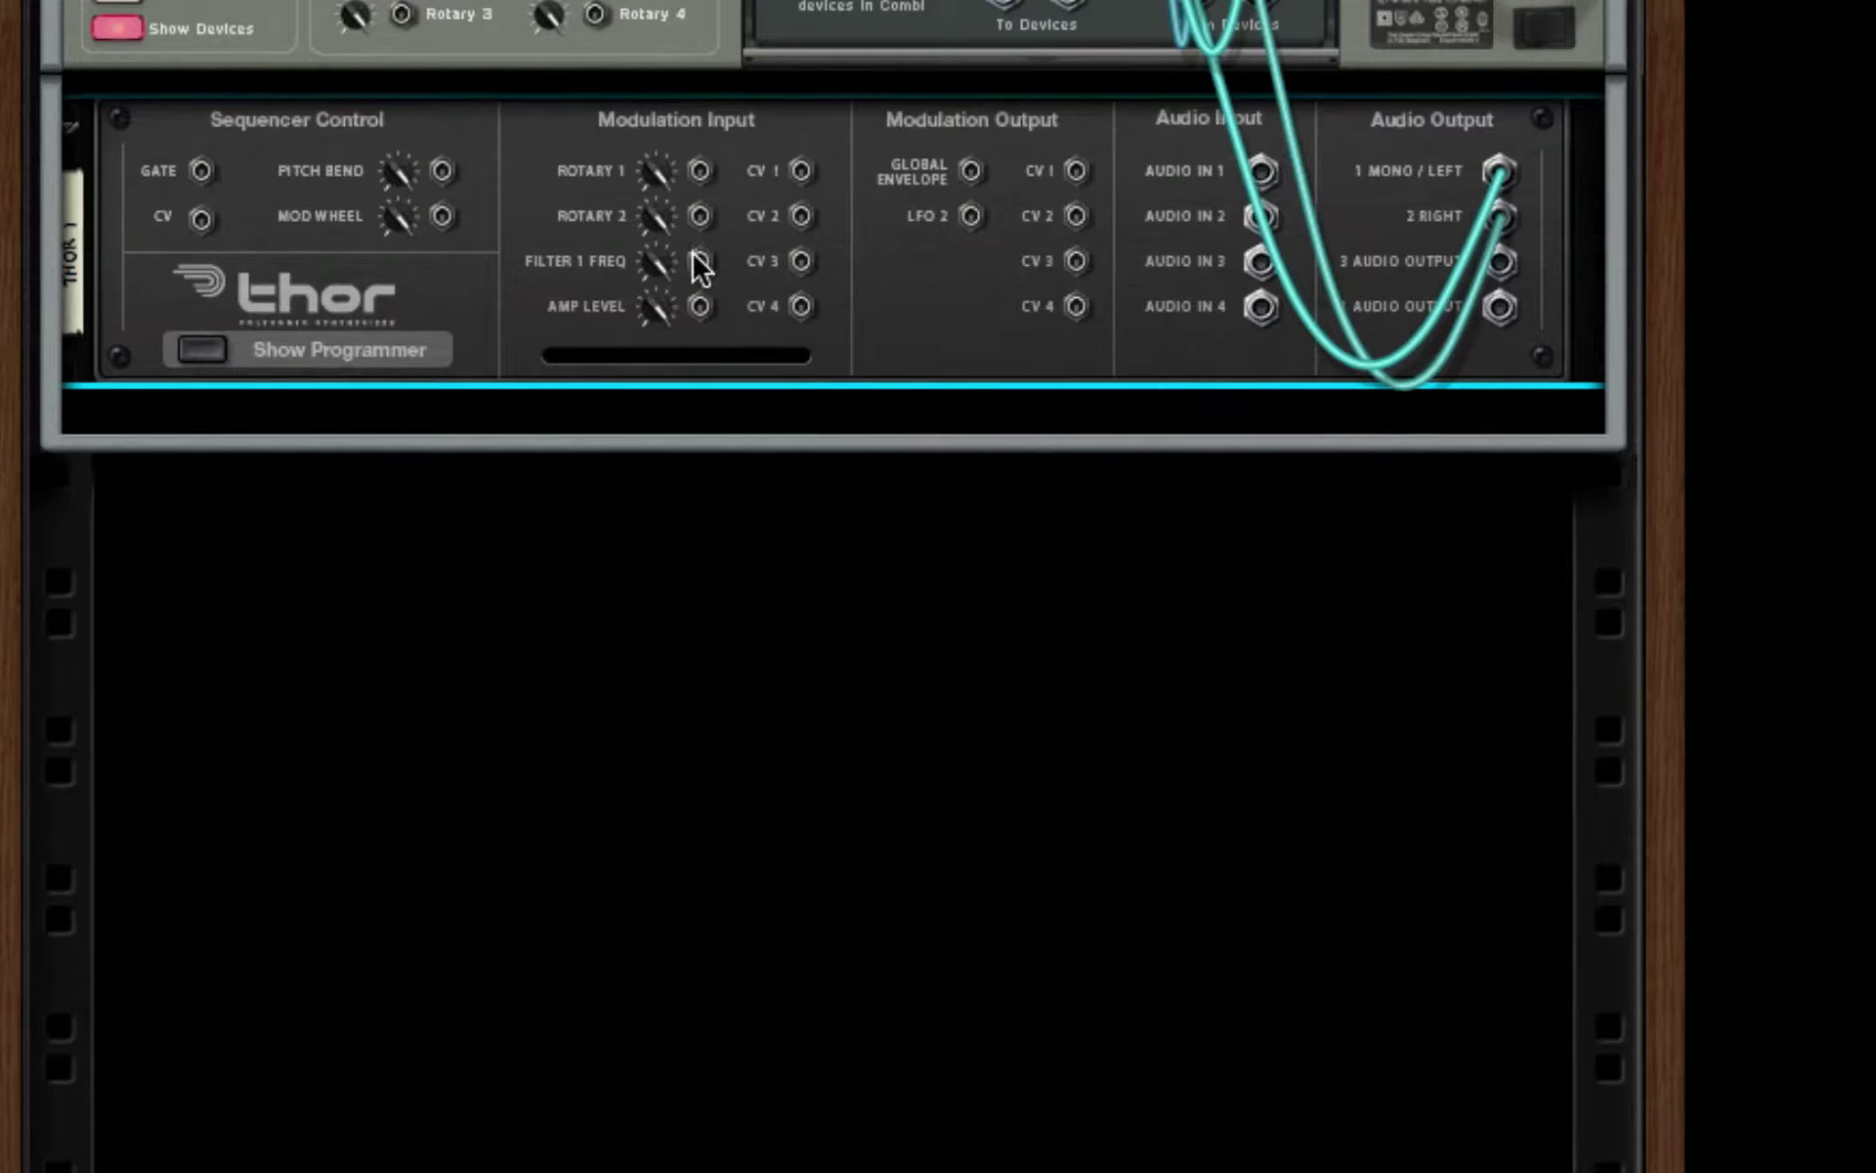
- Use the rack's context menu to add the Pulsar LFO and RPG-8 arpeggiator below Thor
right_click(914, 344)
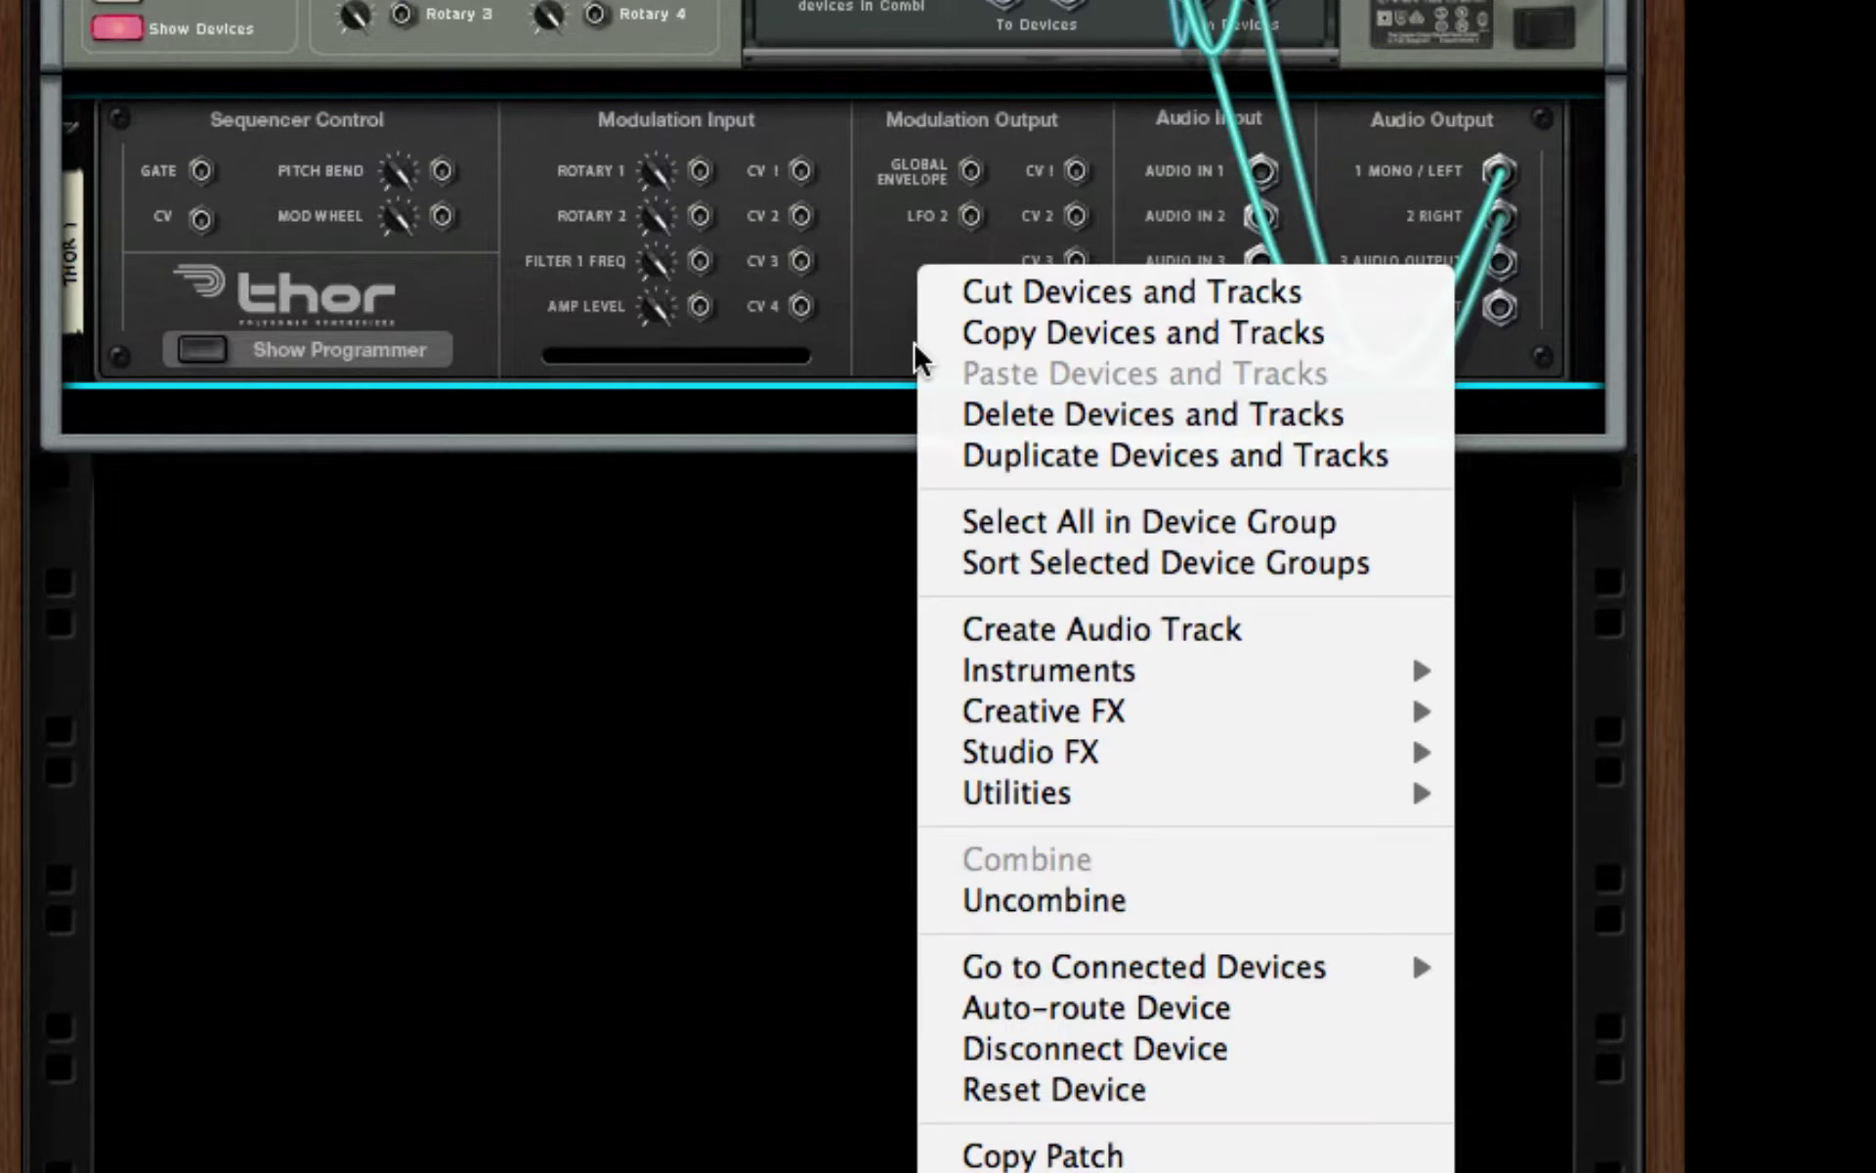
mouse_move(1357, 778)
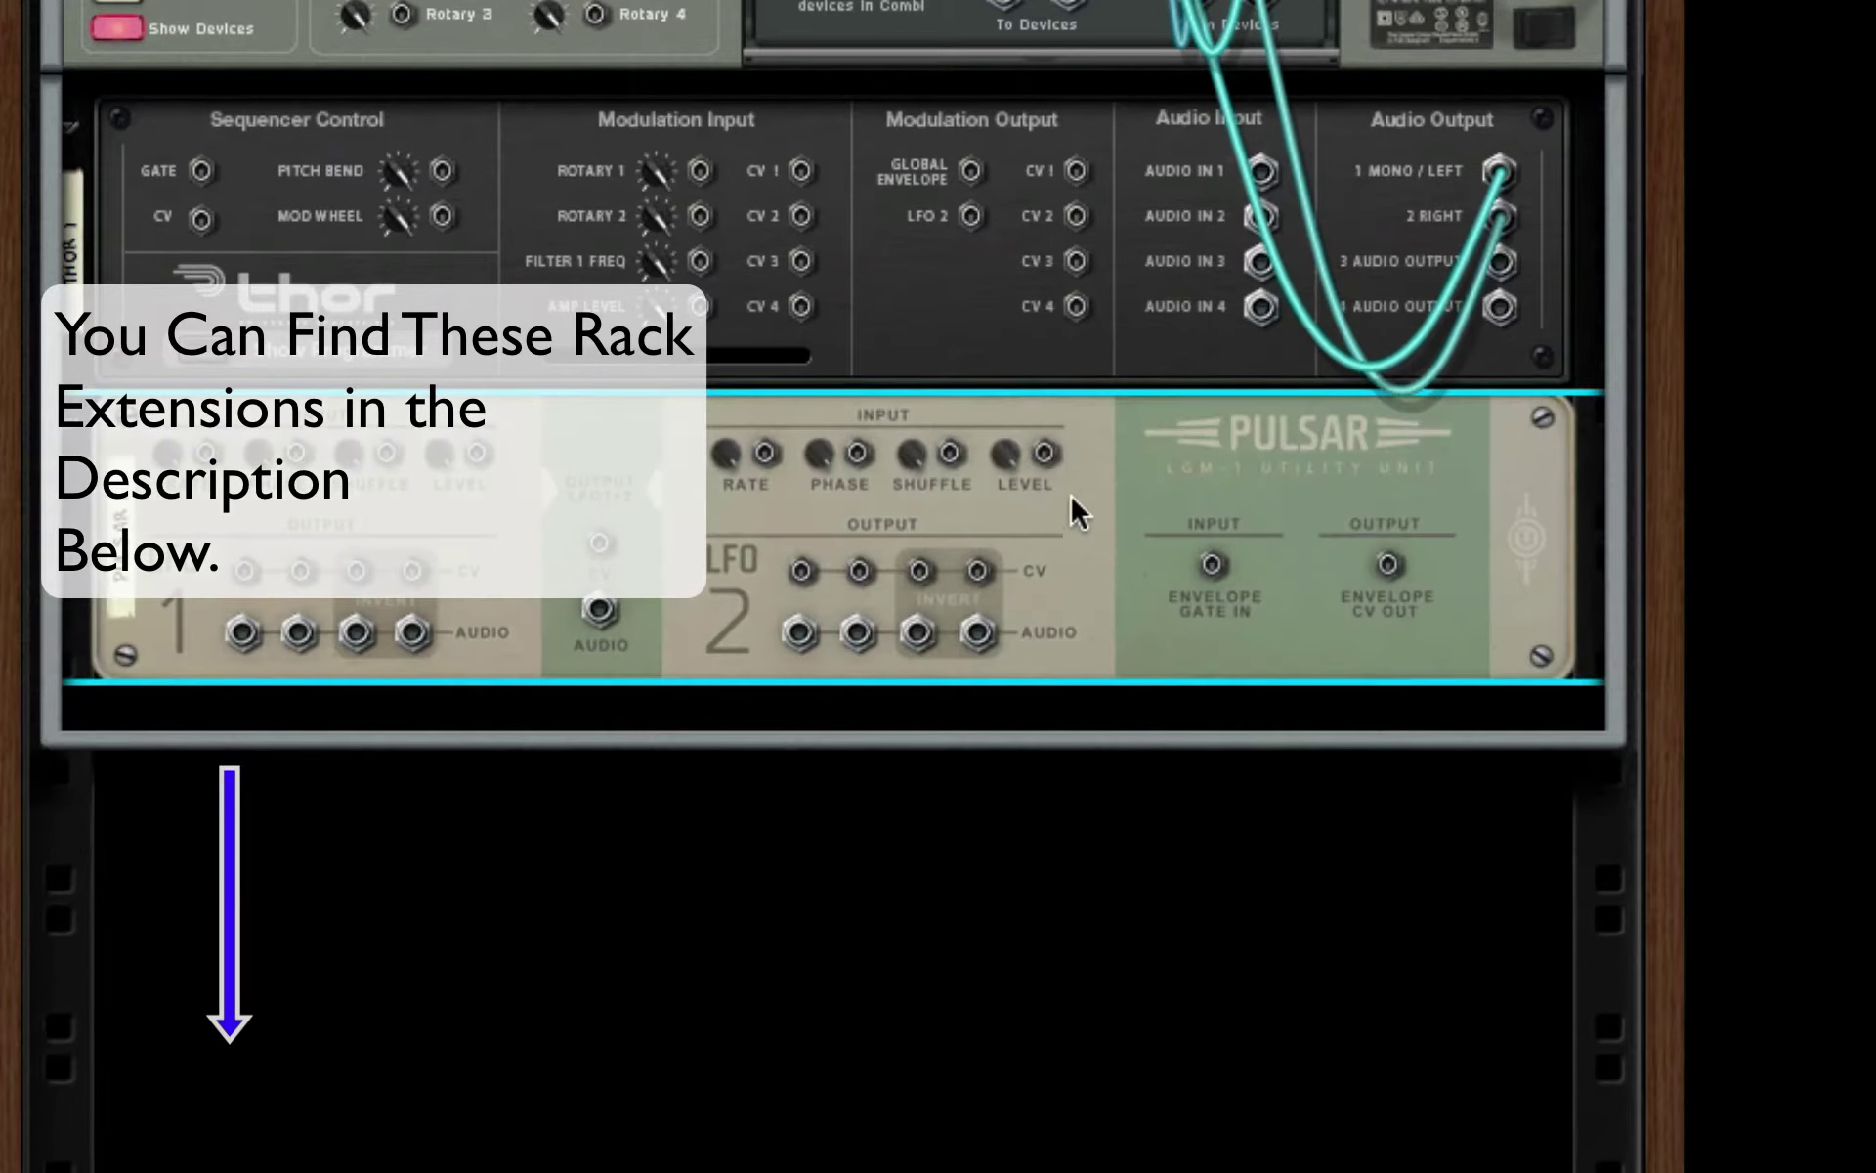
right_click(1071, 490)
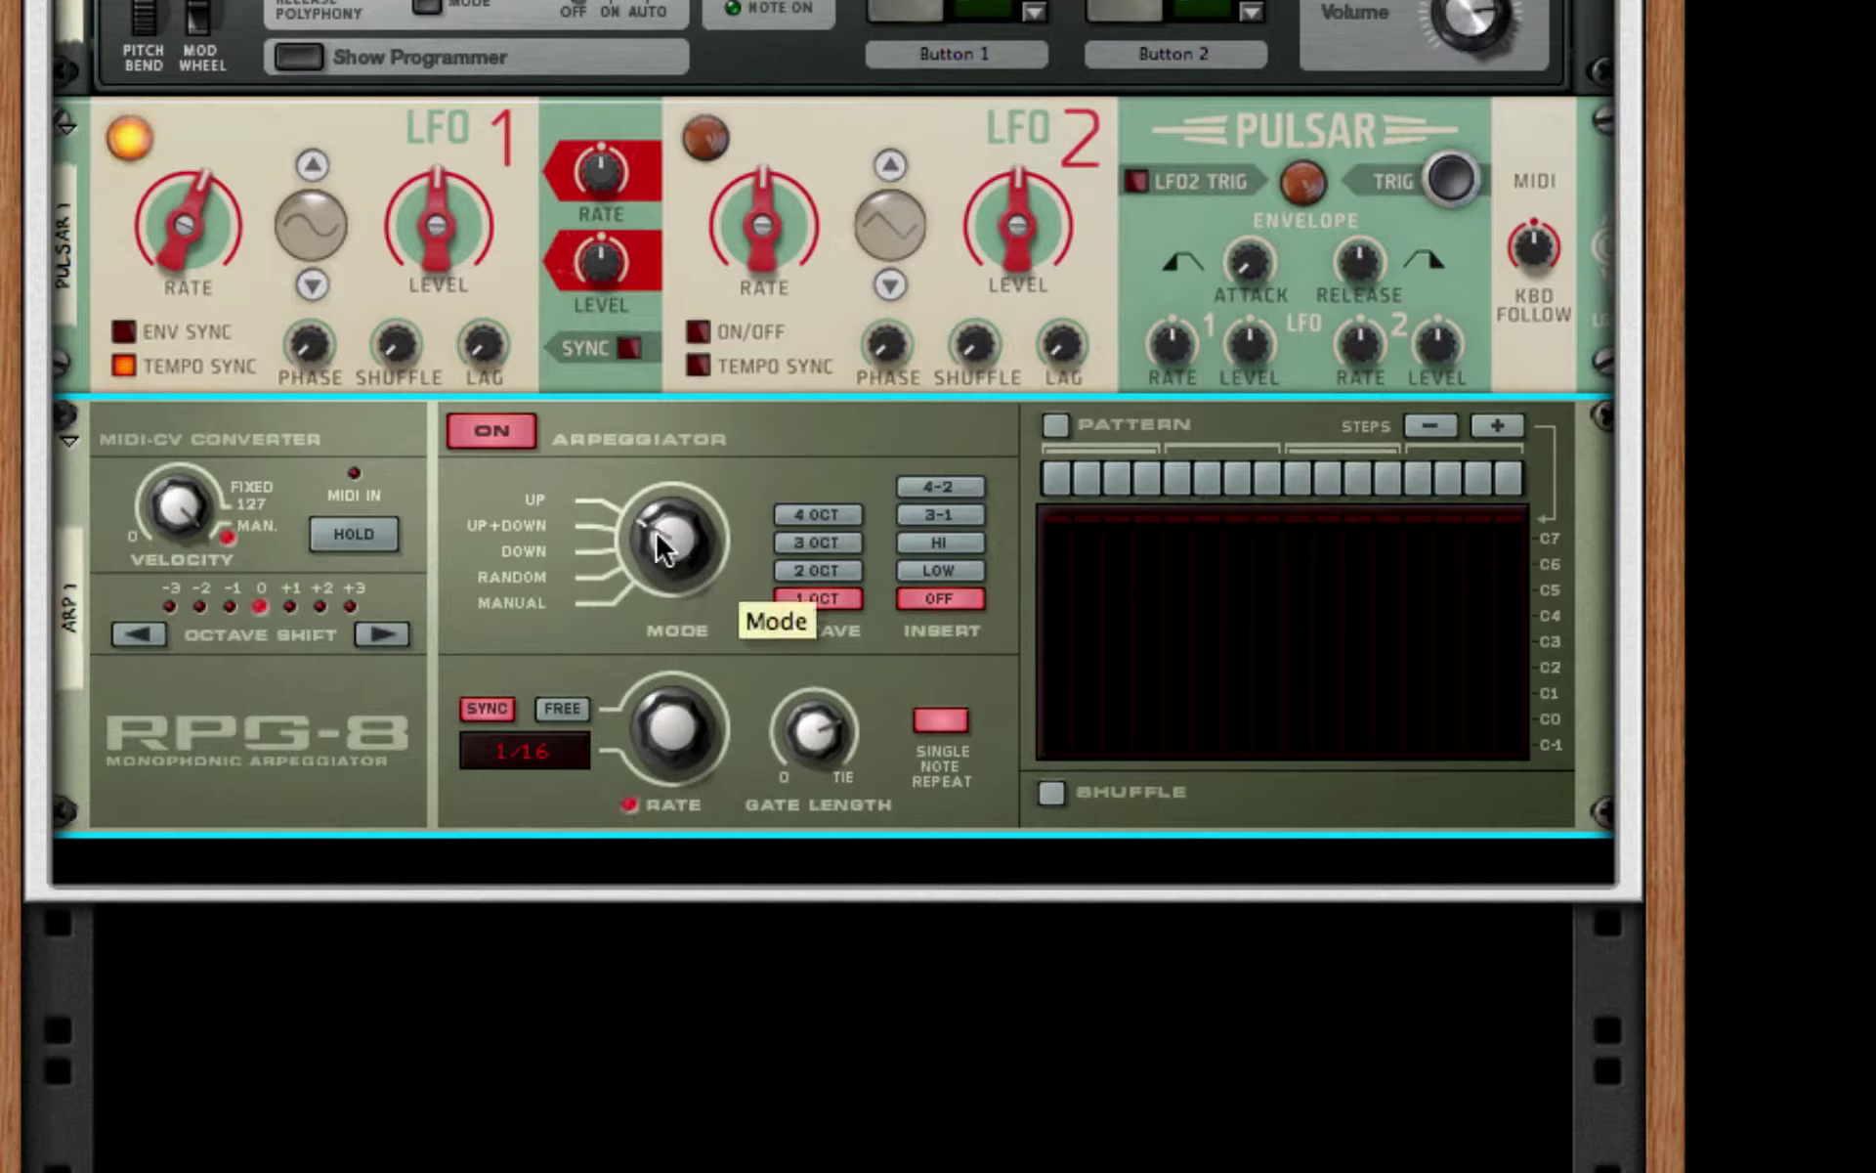
- Set RPG-8 to Up+Down mode, a free rate of about 236.8 Hz, and 4 OCT range
left_click_drag(655, 531, 660, 562)
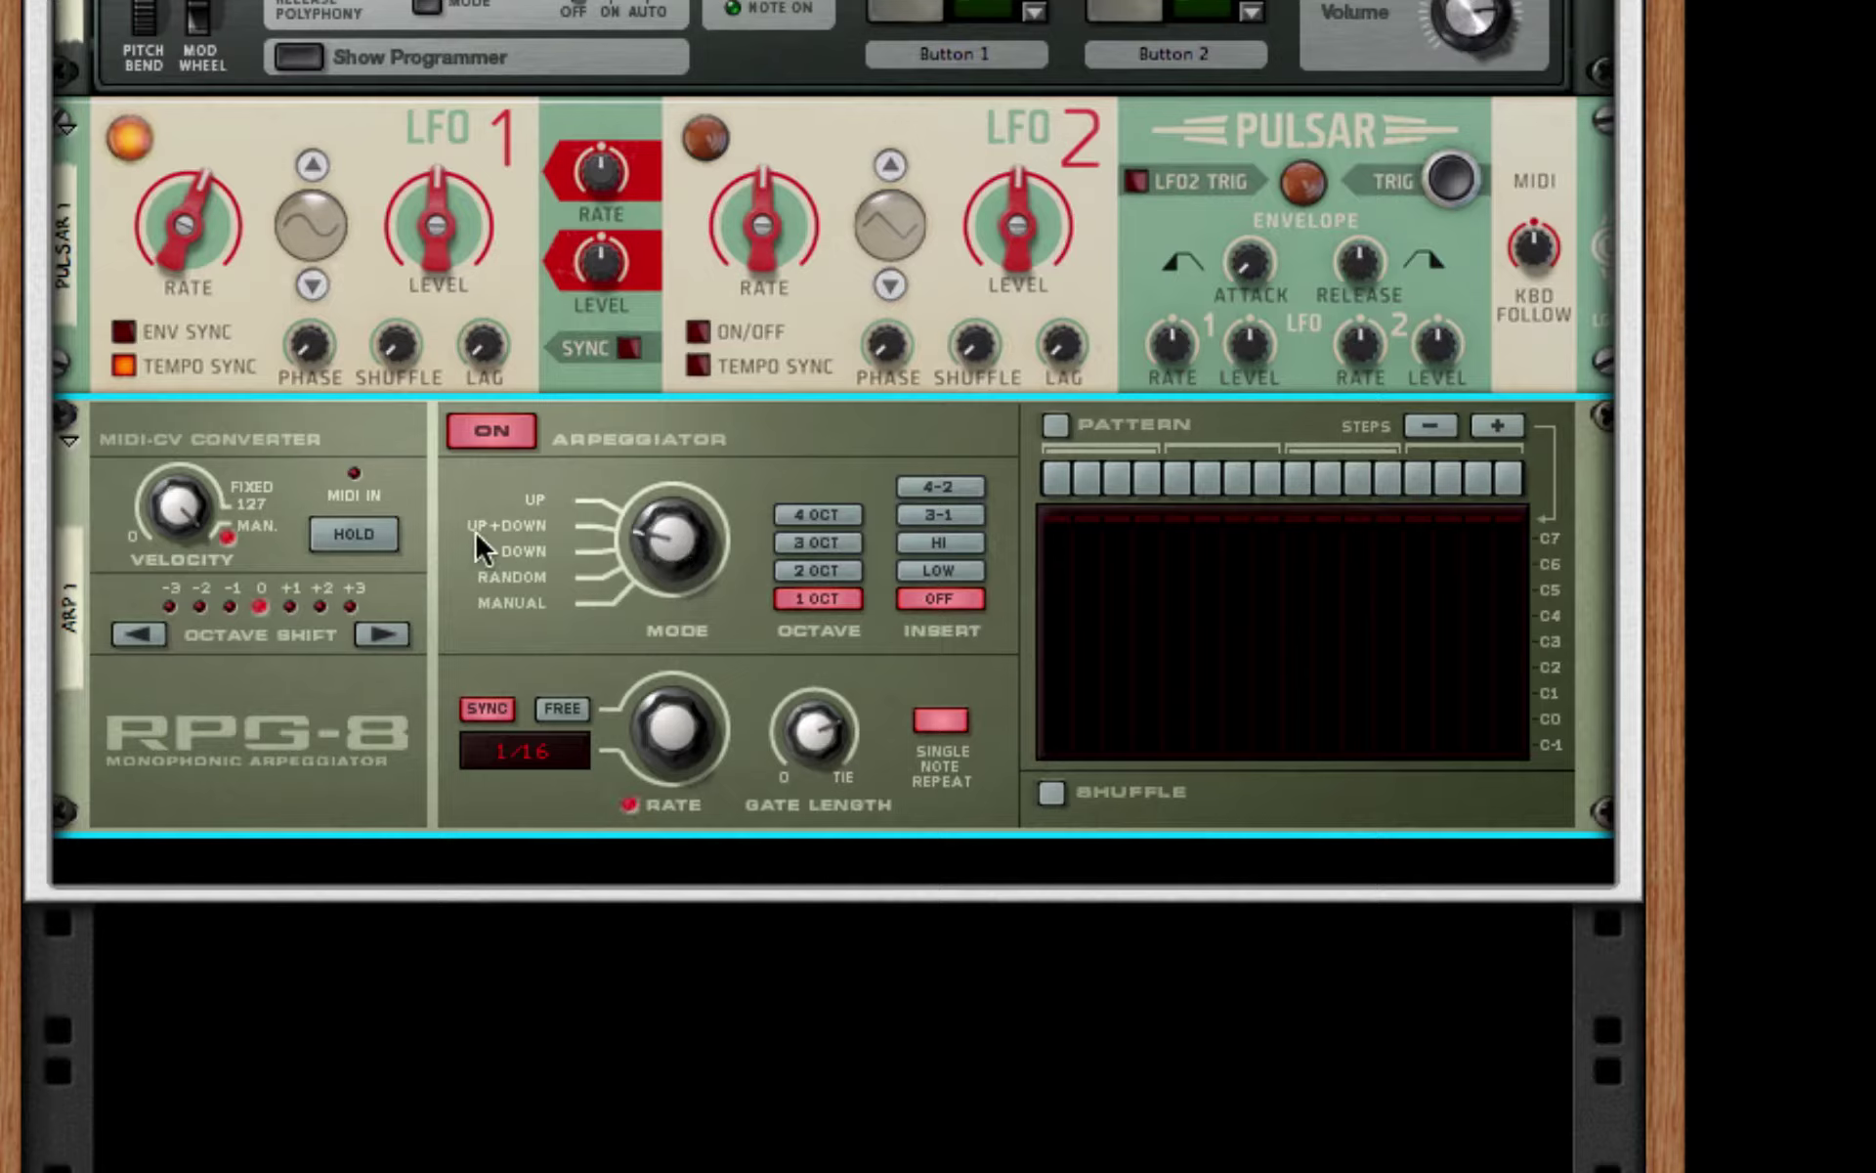
left_click(578, 728)
left_click_drag(673, 728, 673, 675)
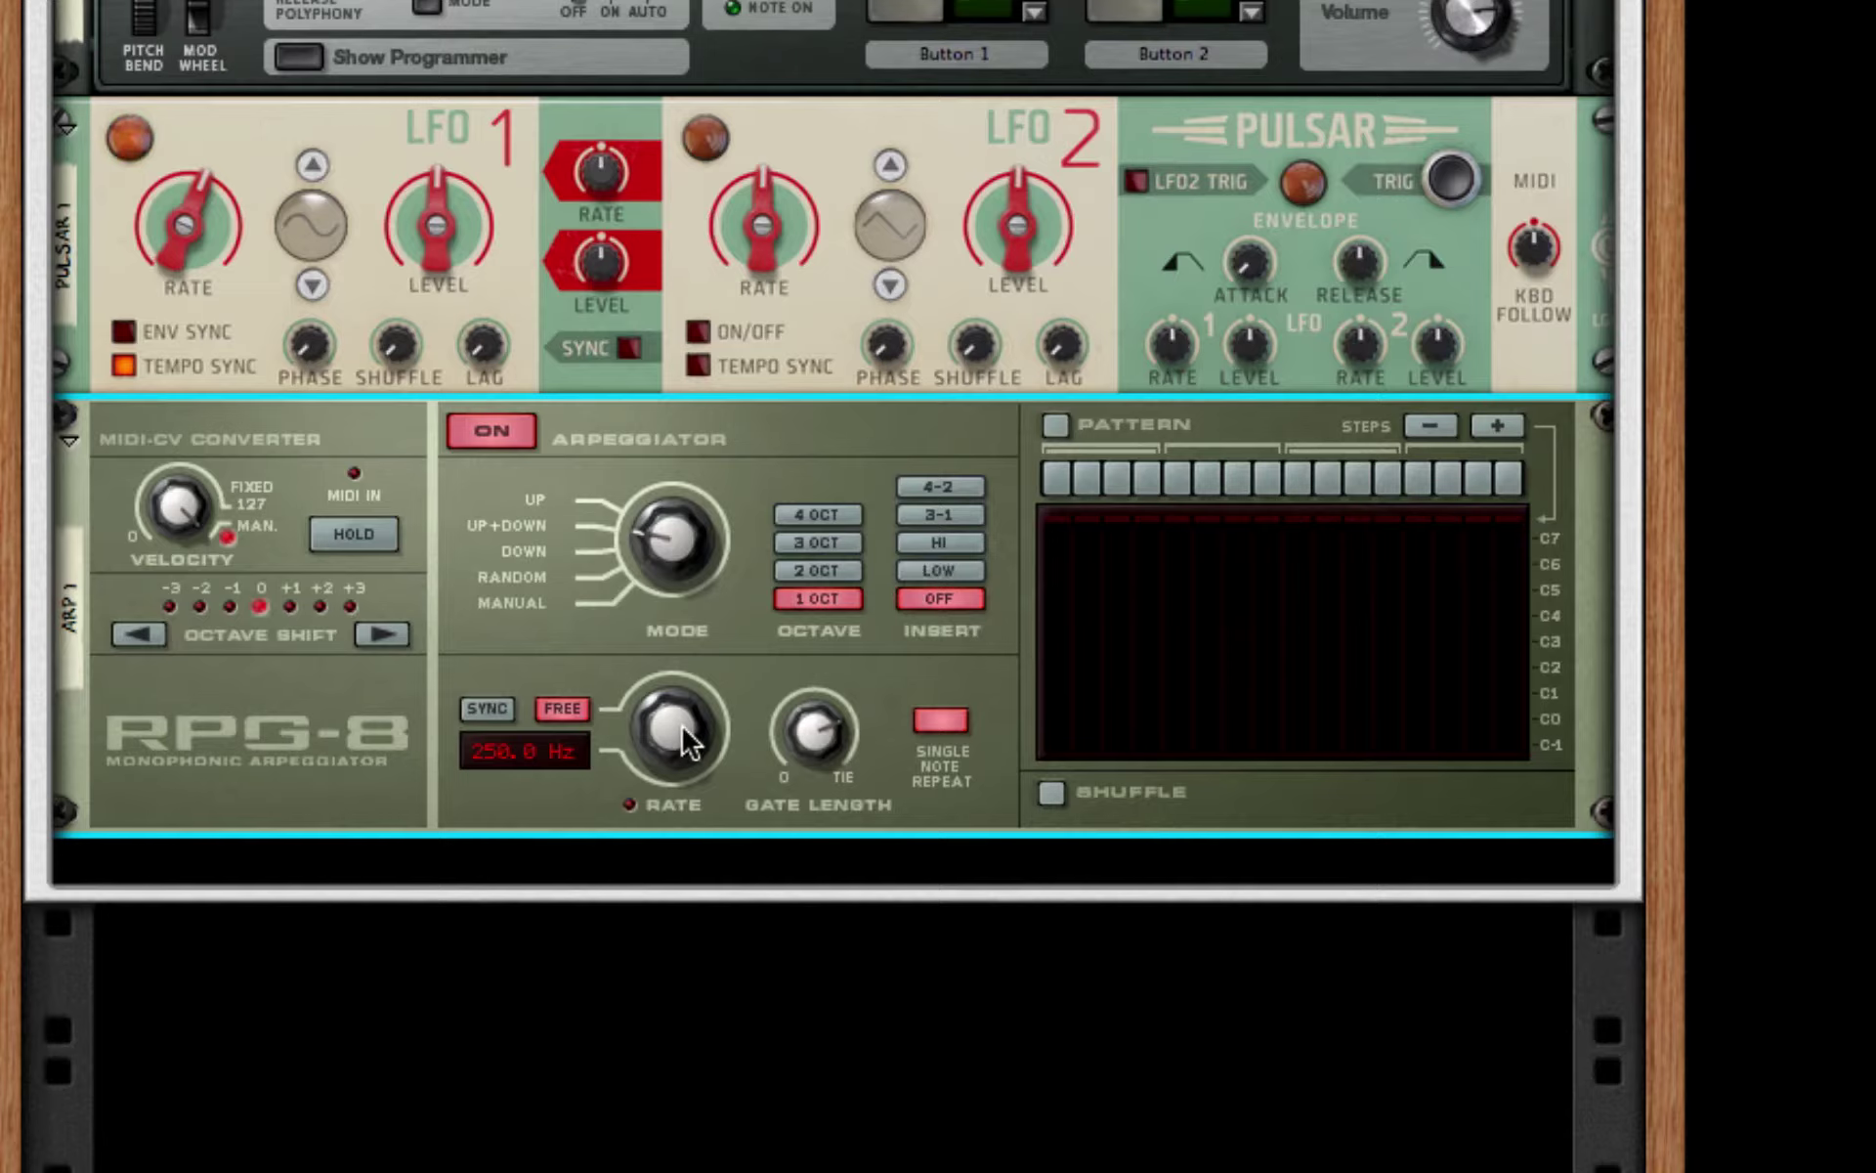
left_click_drag(684, 748, 669, 703)
left_click(812, 514)
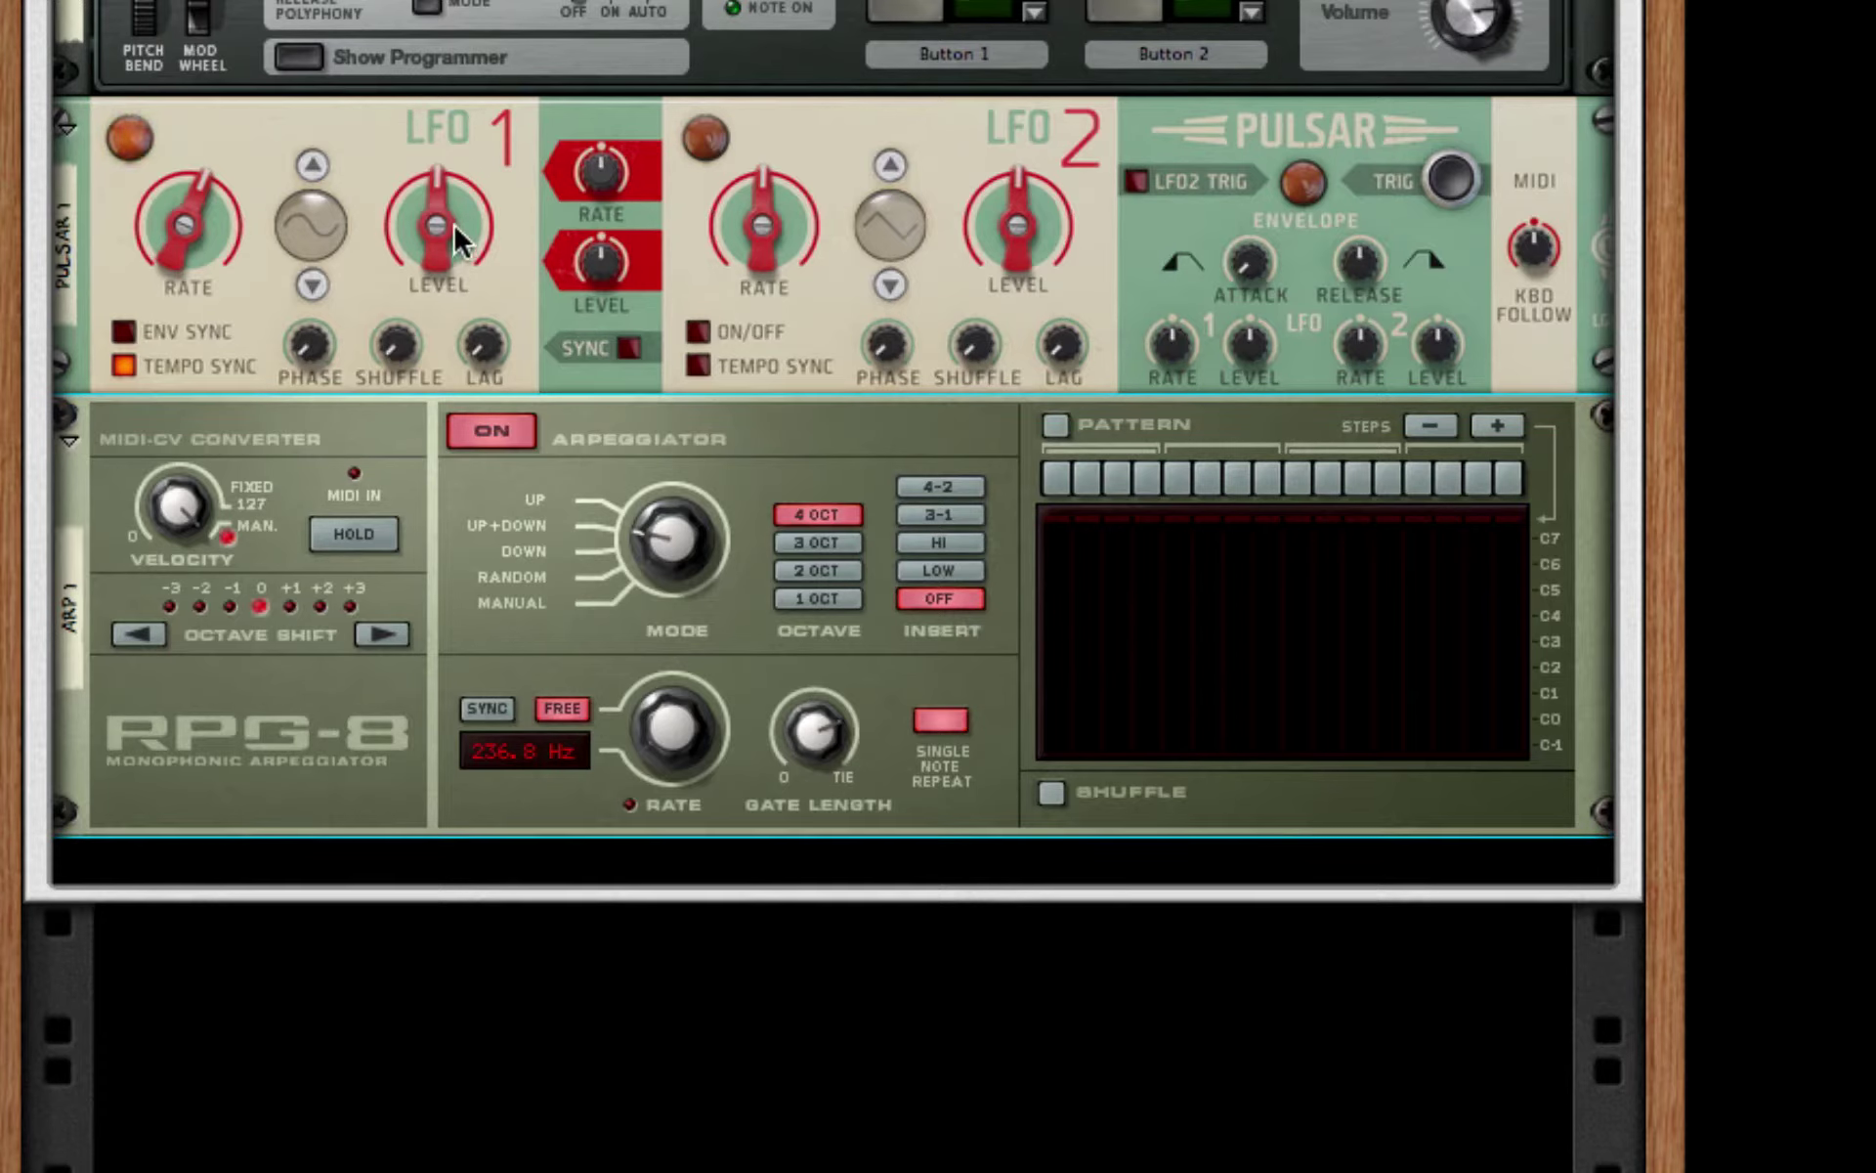
- Set Pulsar LFO 1 level to 97% and rate to 1/16, and raise RPG-8 gate length to 103
left_click_drag(451, 227, 395, 162)
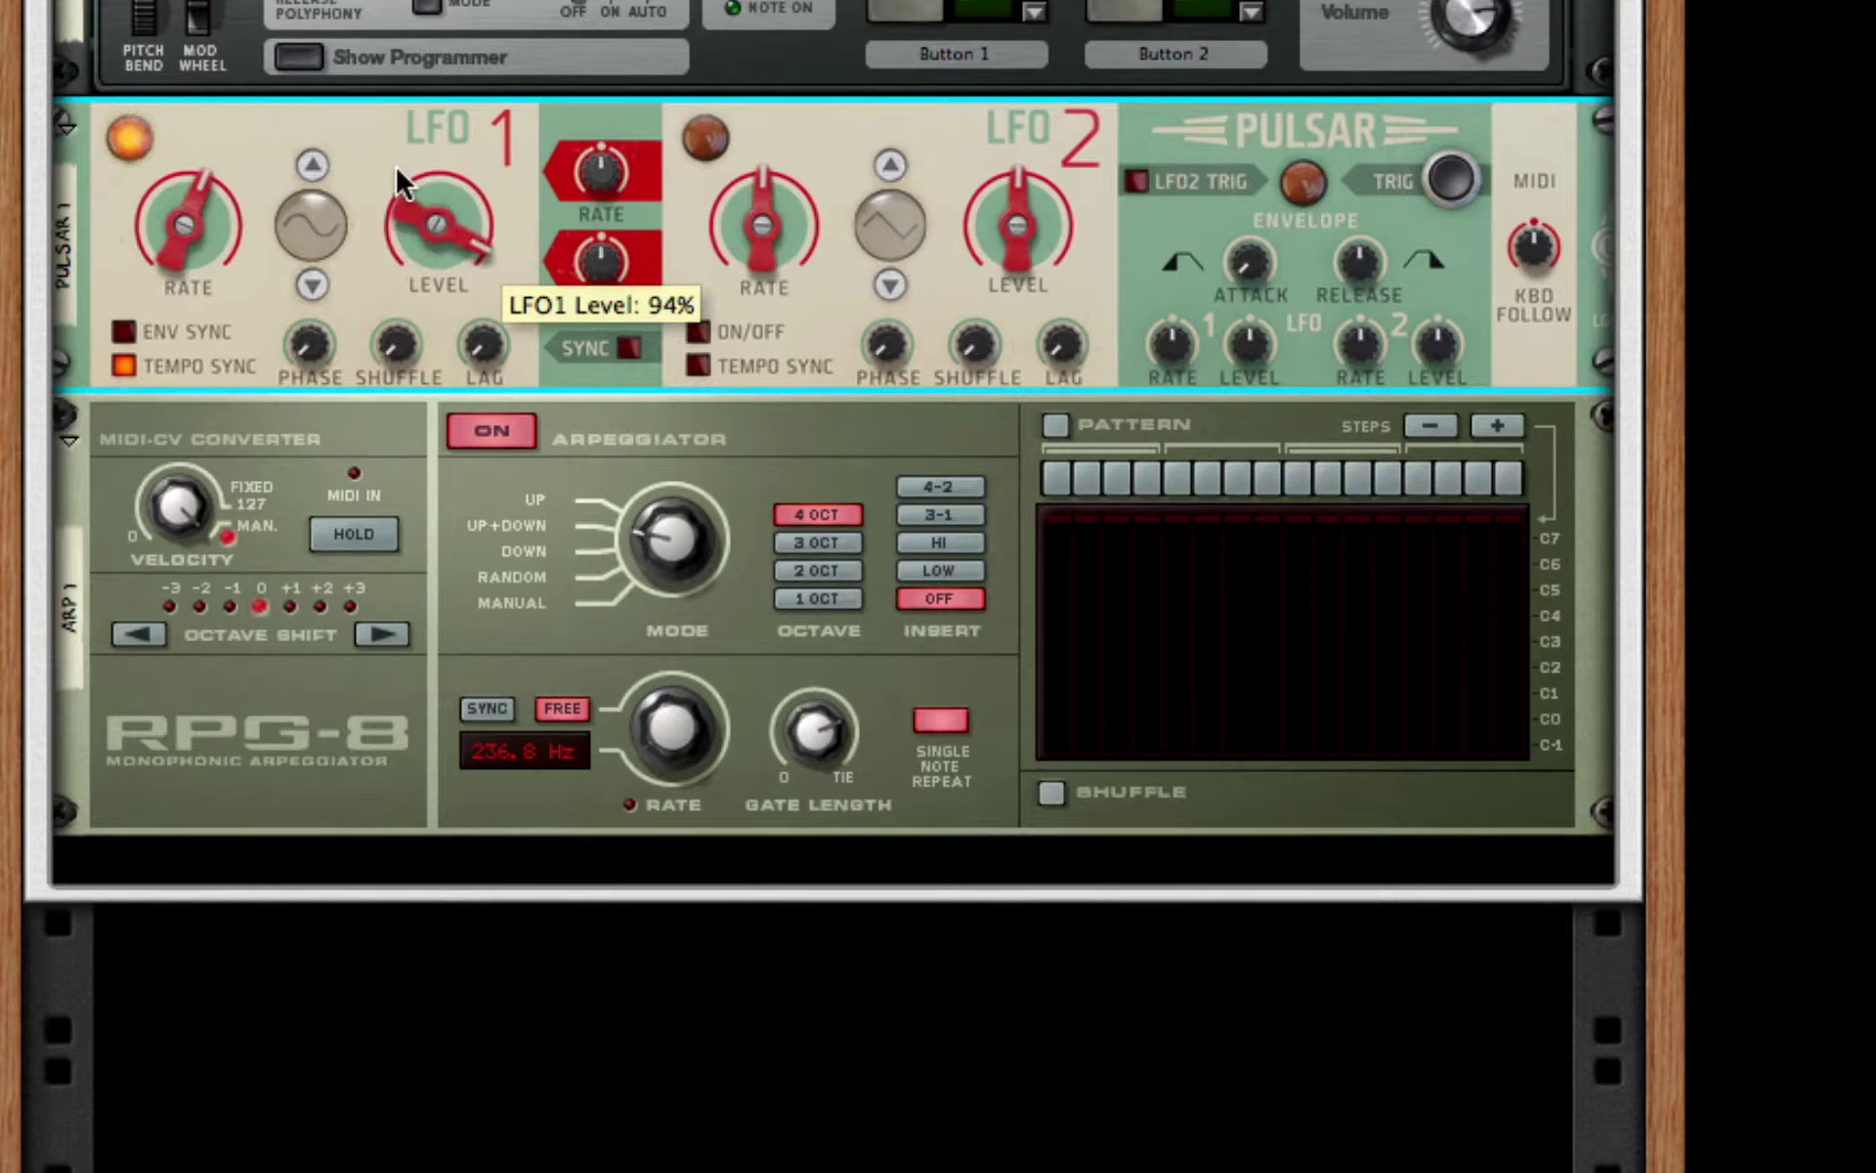
mouse_move(168, 207)
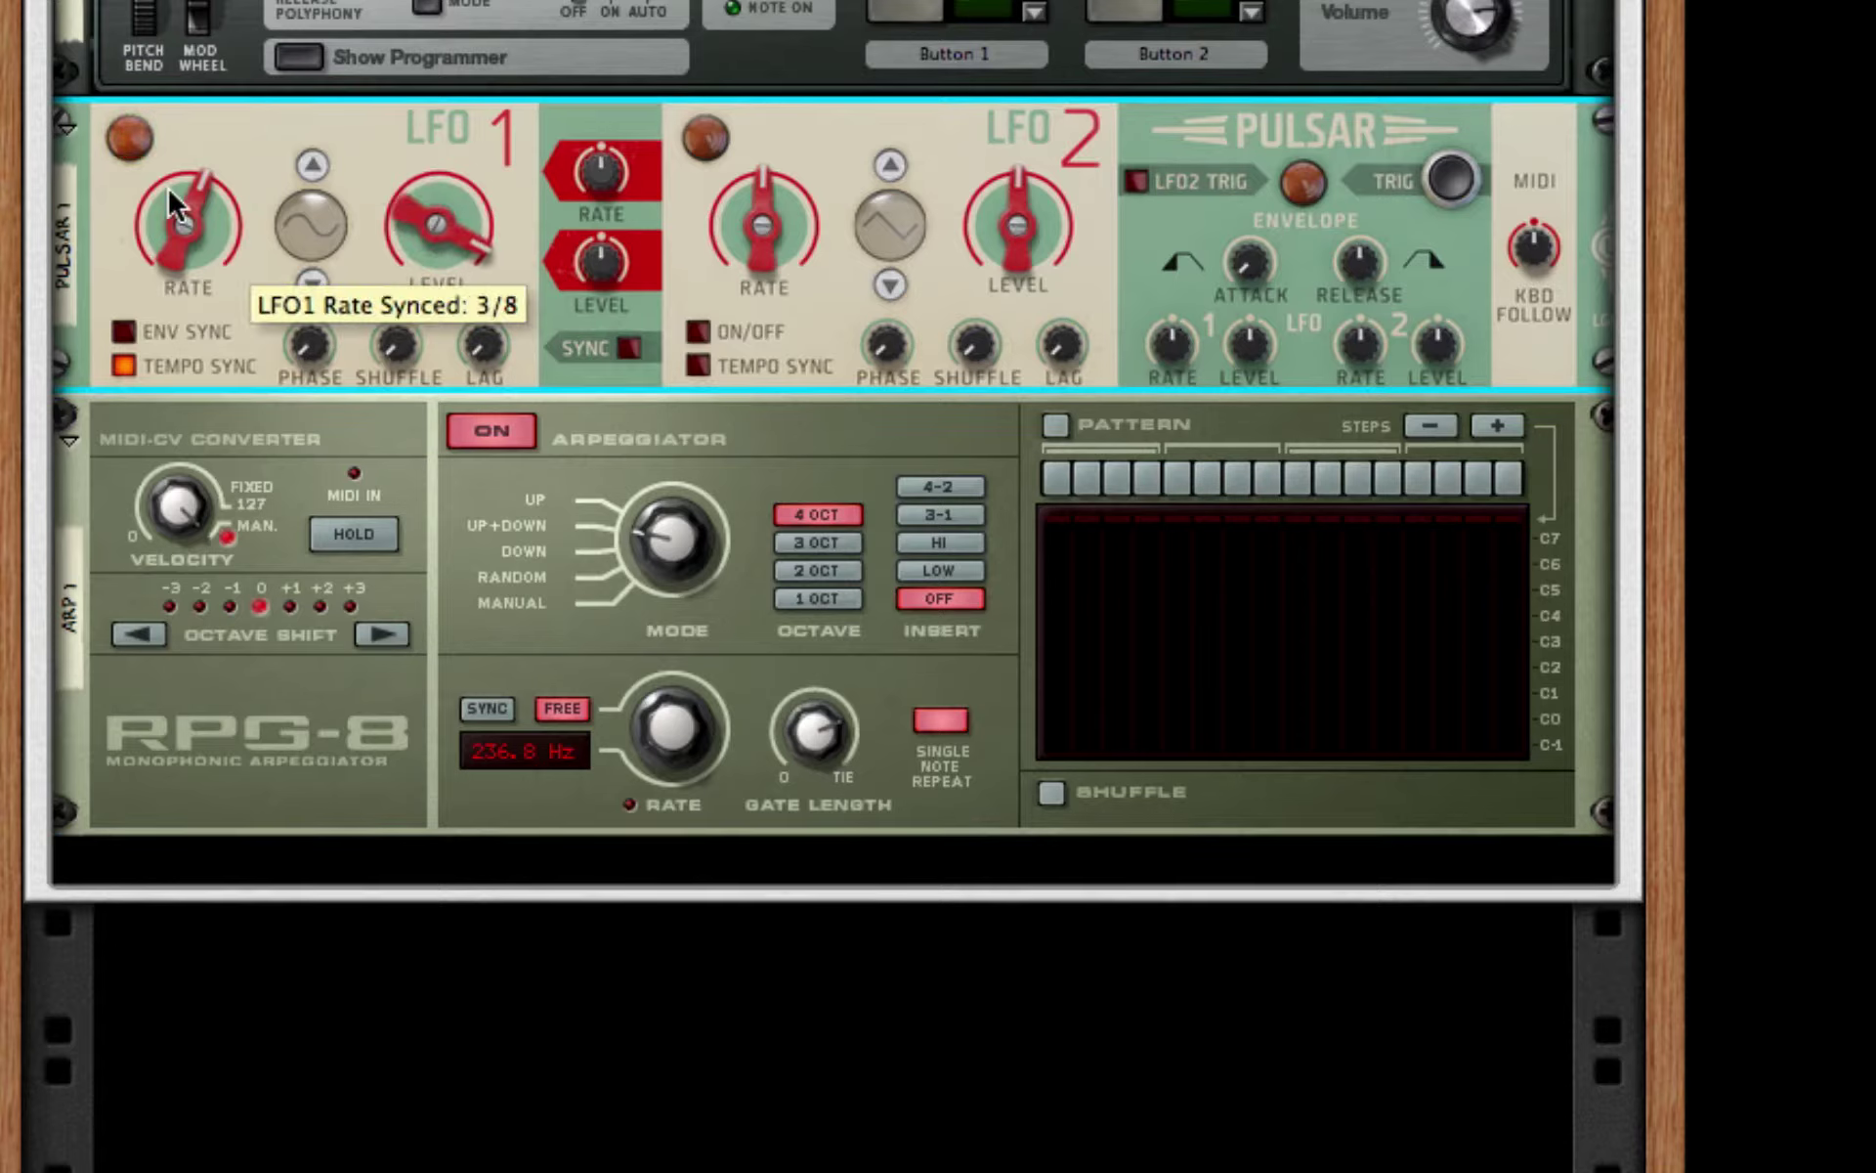
left_click_drag(172, 213, 178, 185)
mouse_move(780, 276)
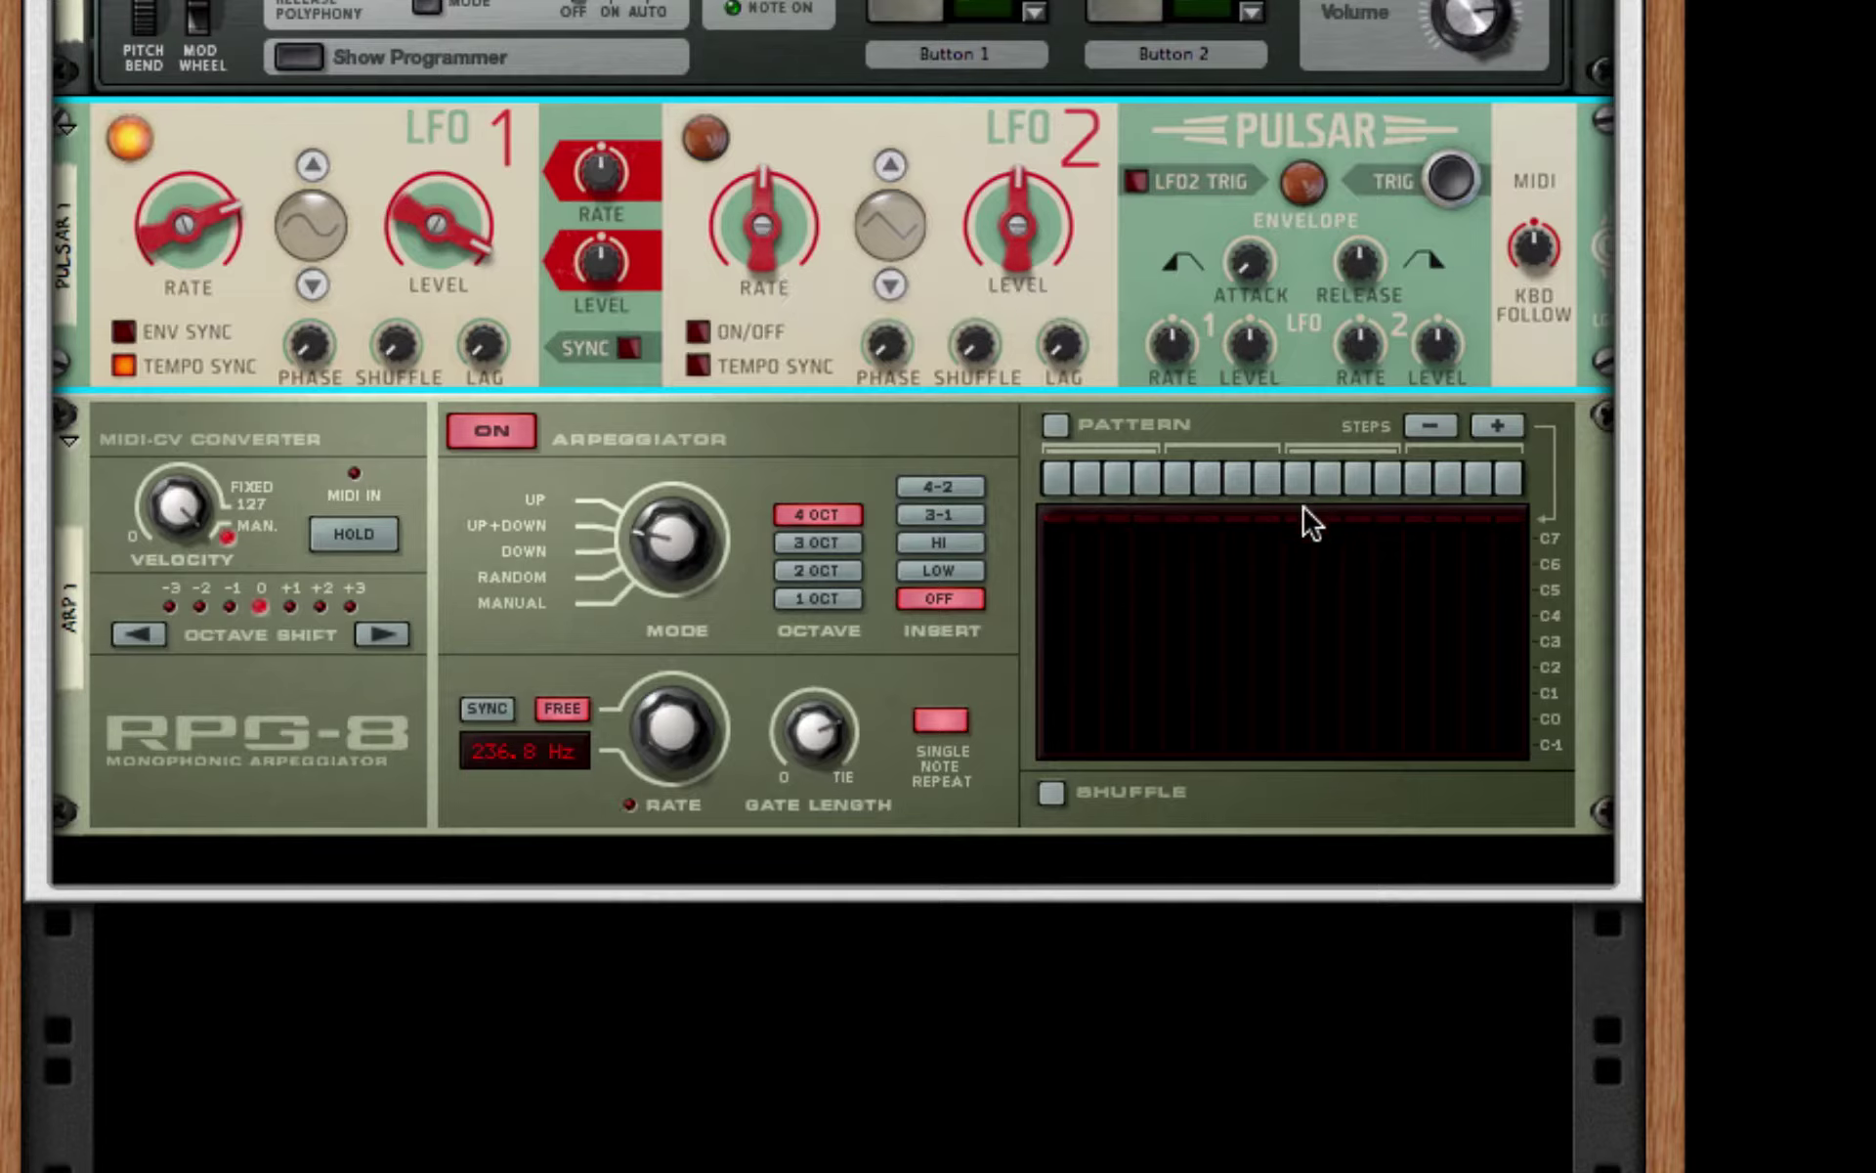
left_click_drag(812, 706, 812, 701)
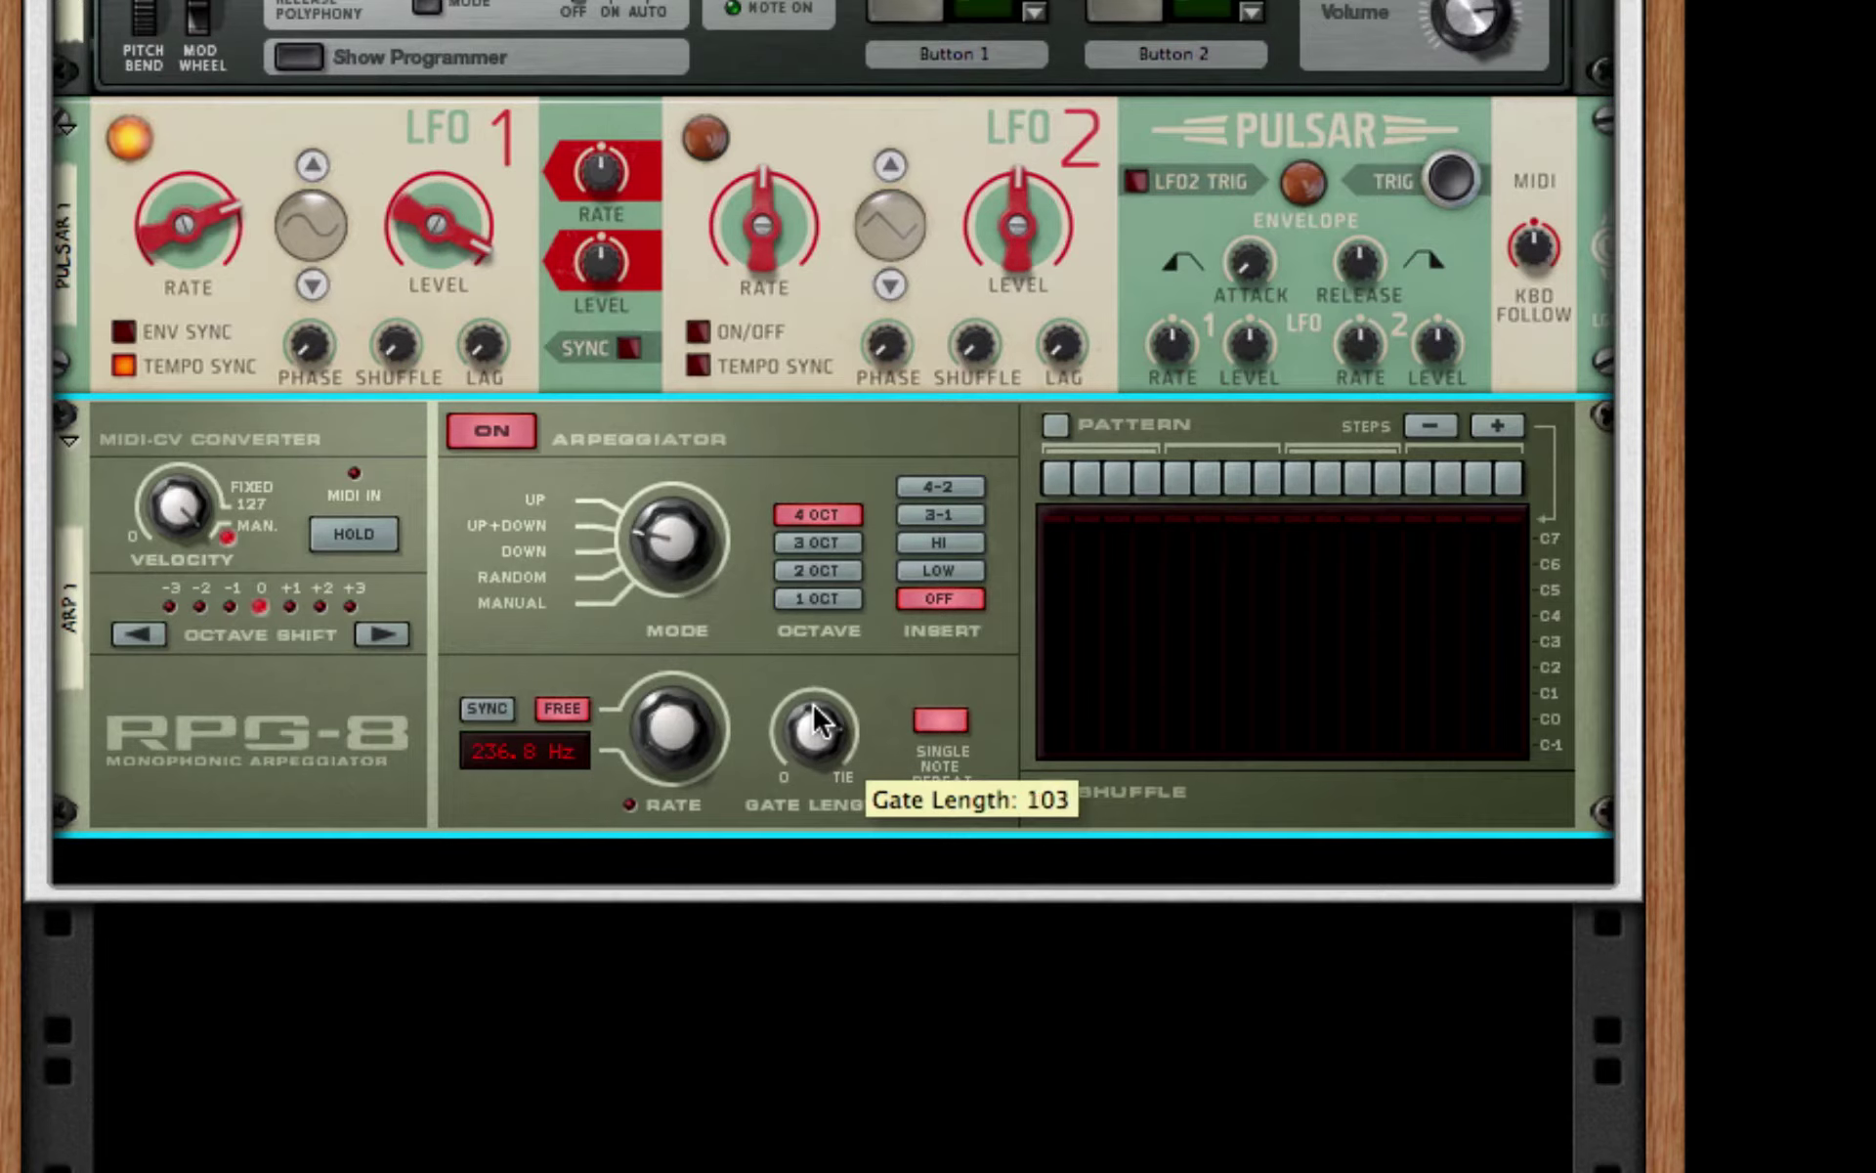
- Add a Pulveriser Demolition effect below the RPG-8 arpeggiator
right_click(900, 669)
mouse_move(1057, 653)
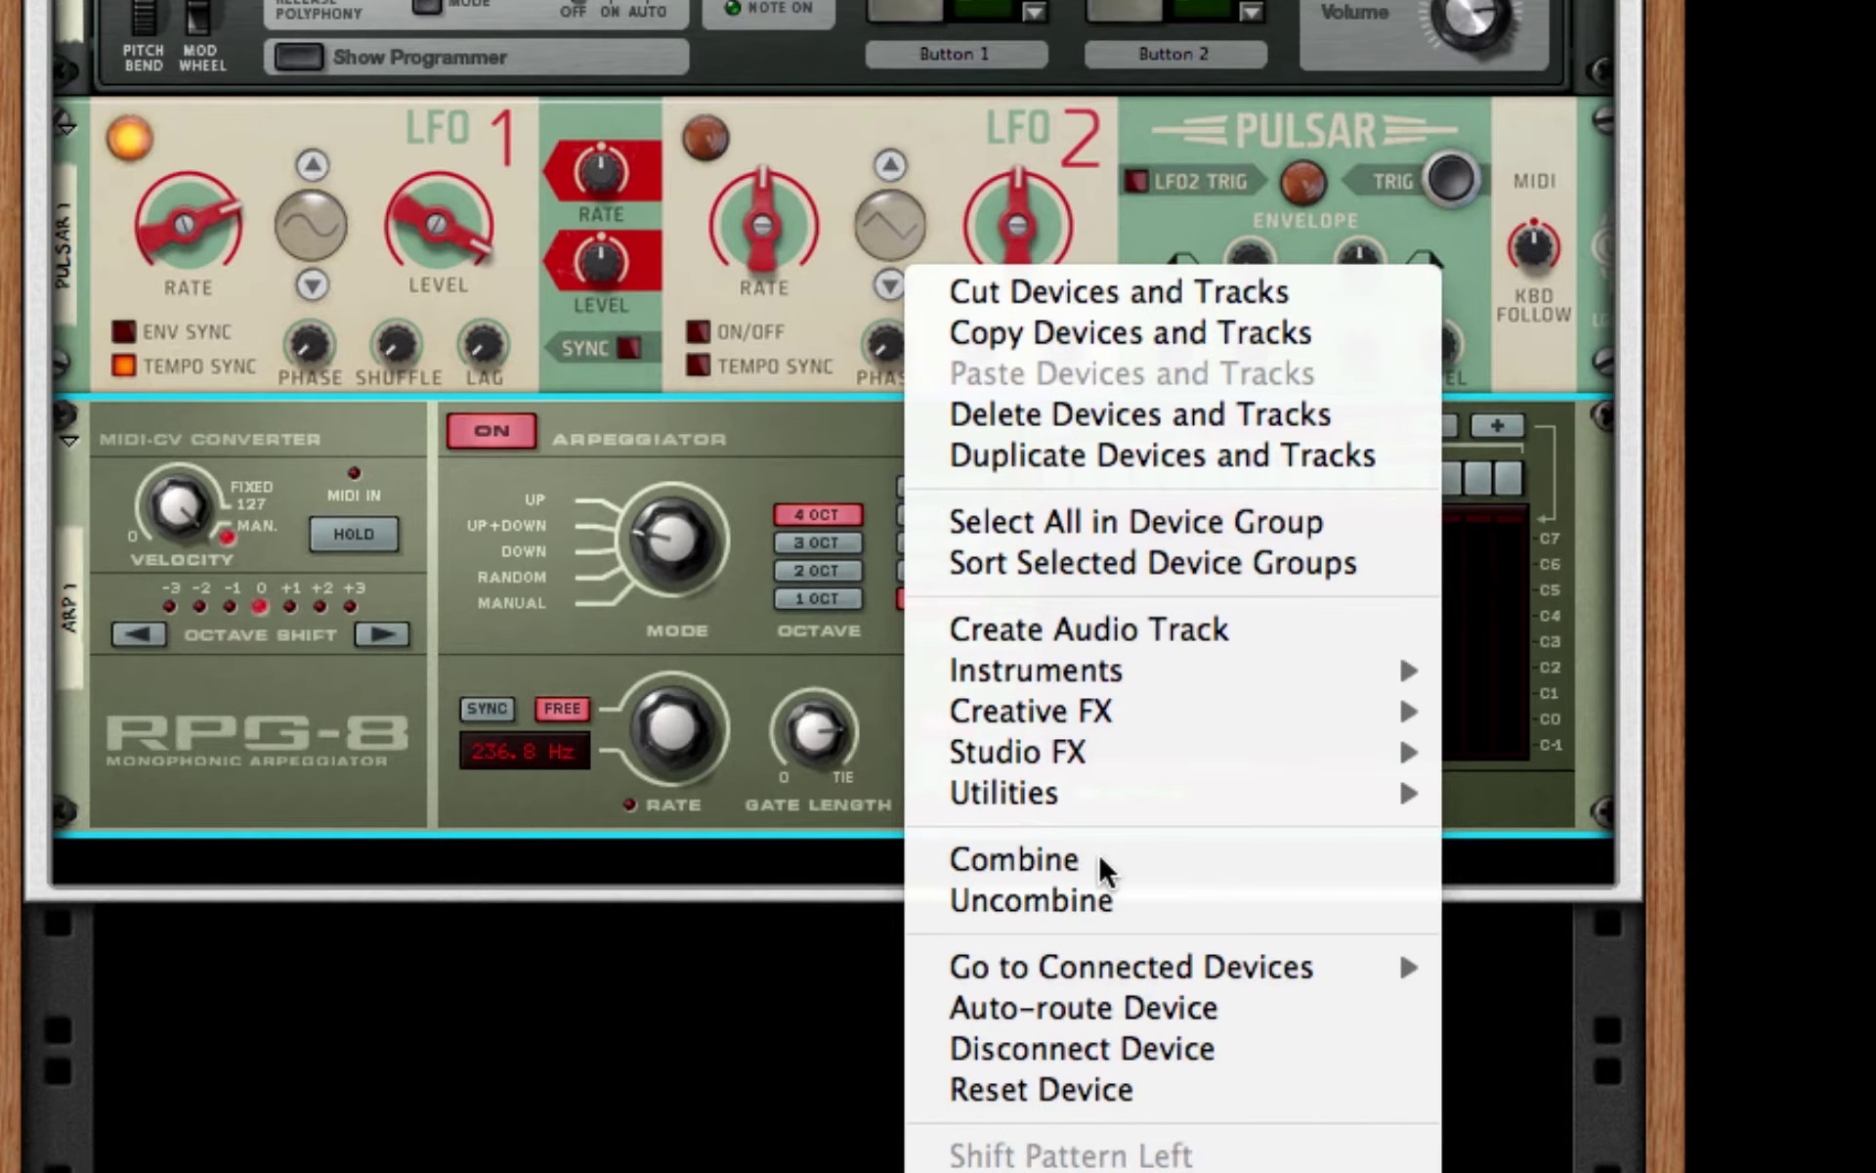
mouse_move(1202, 723)
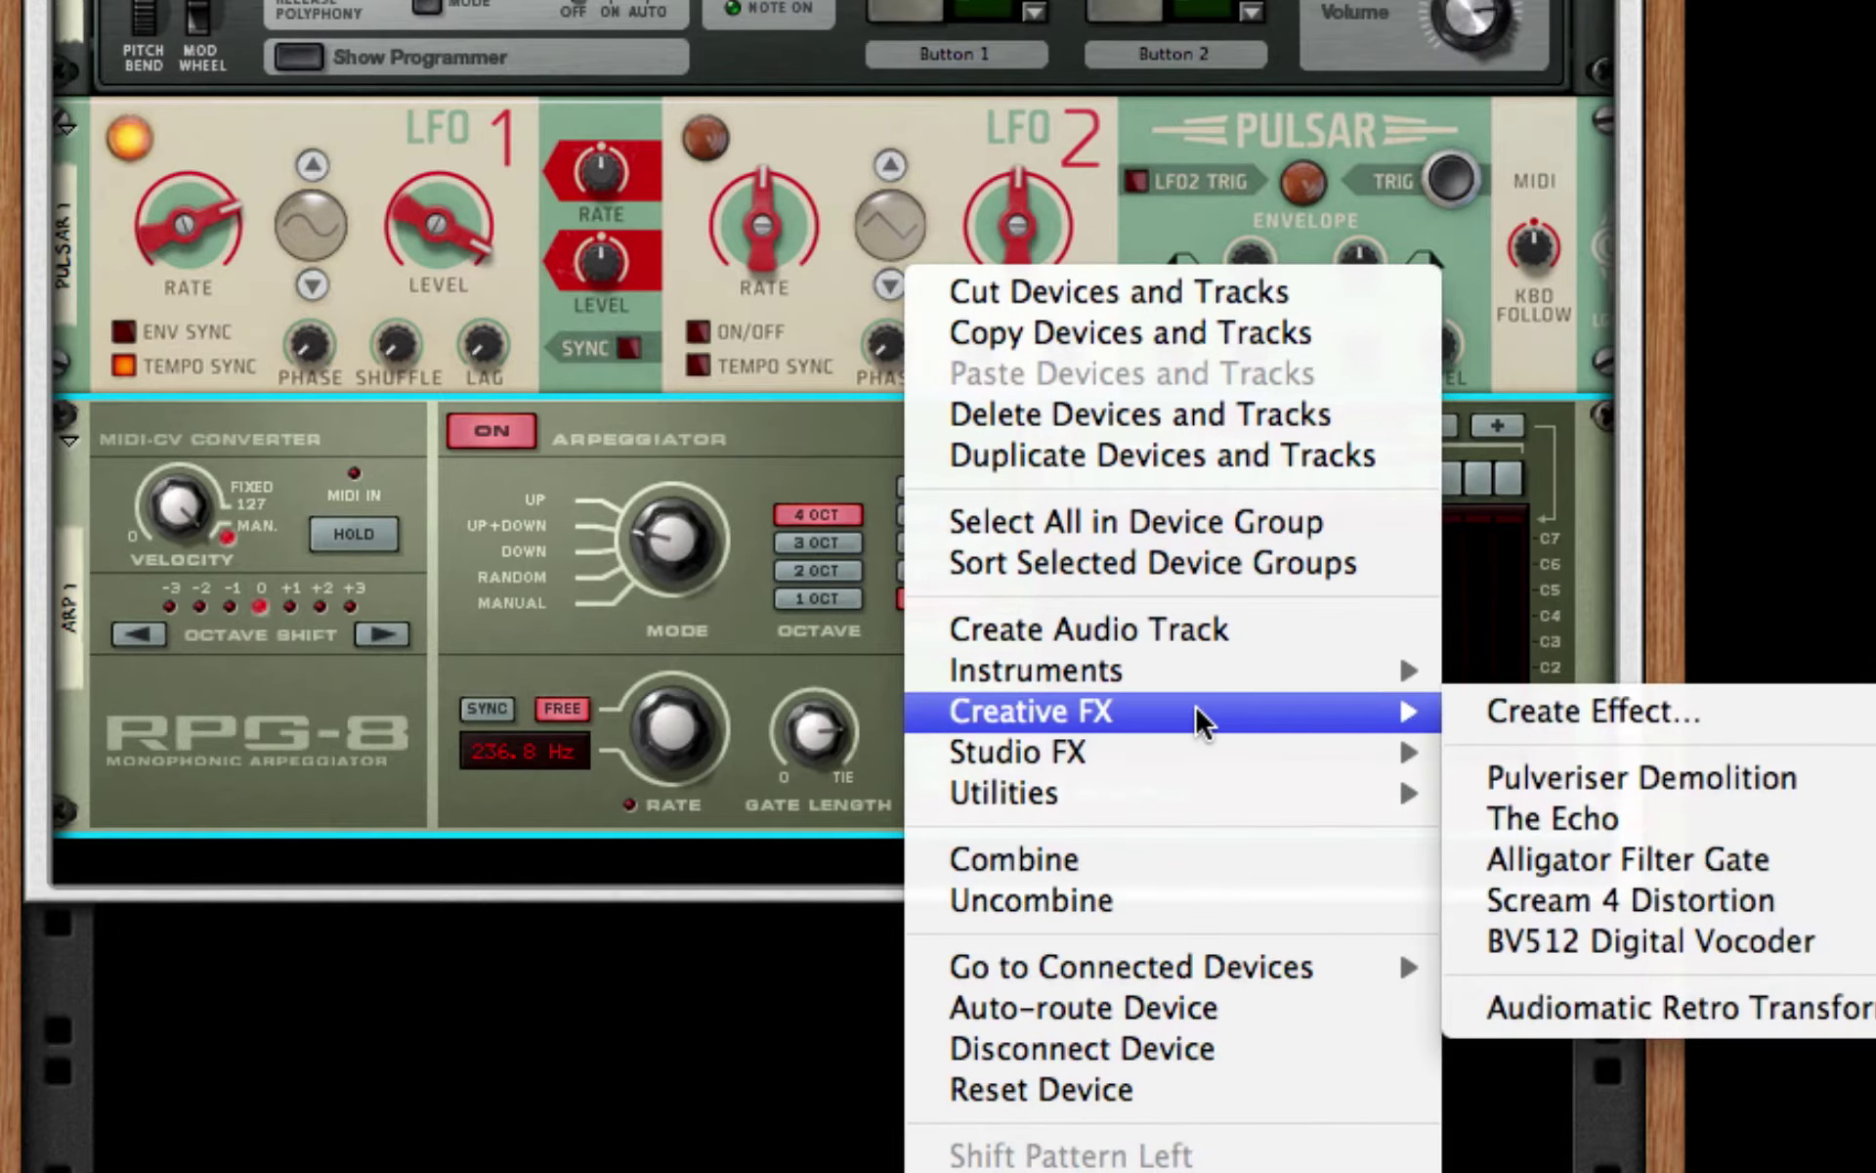
left_click(1575, 777)
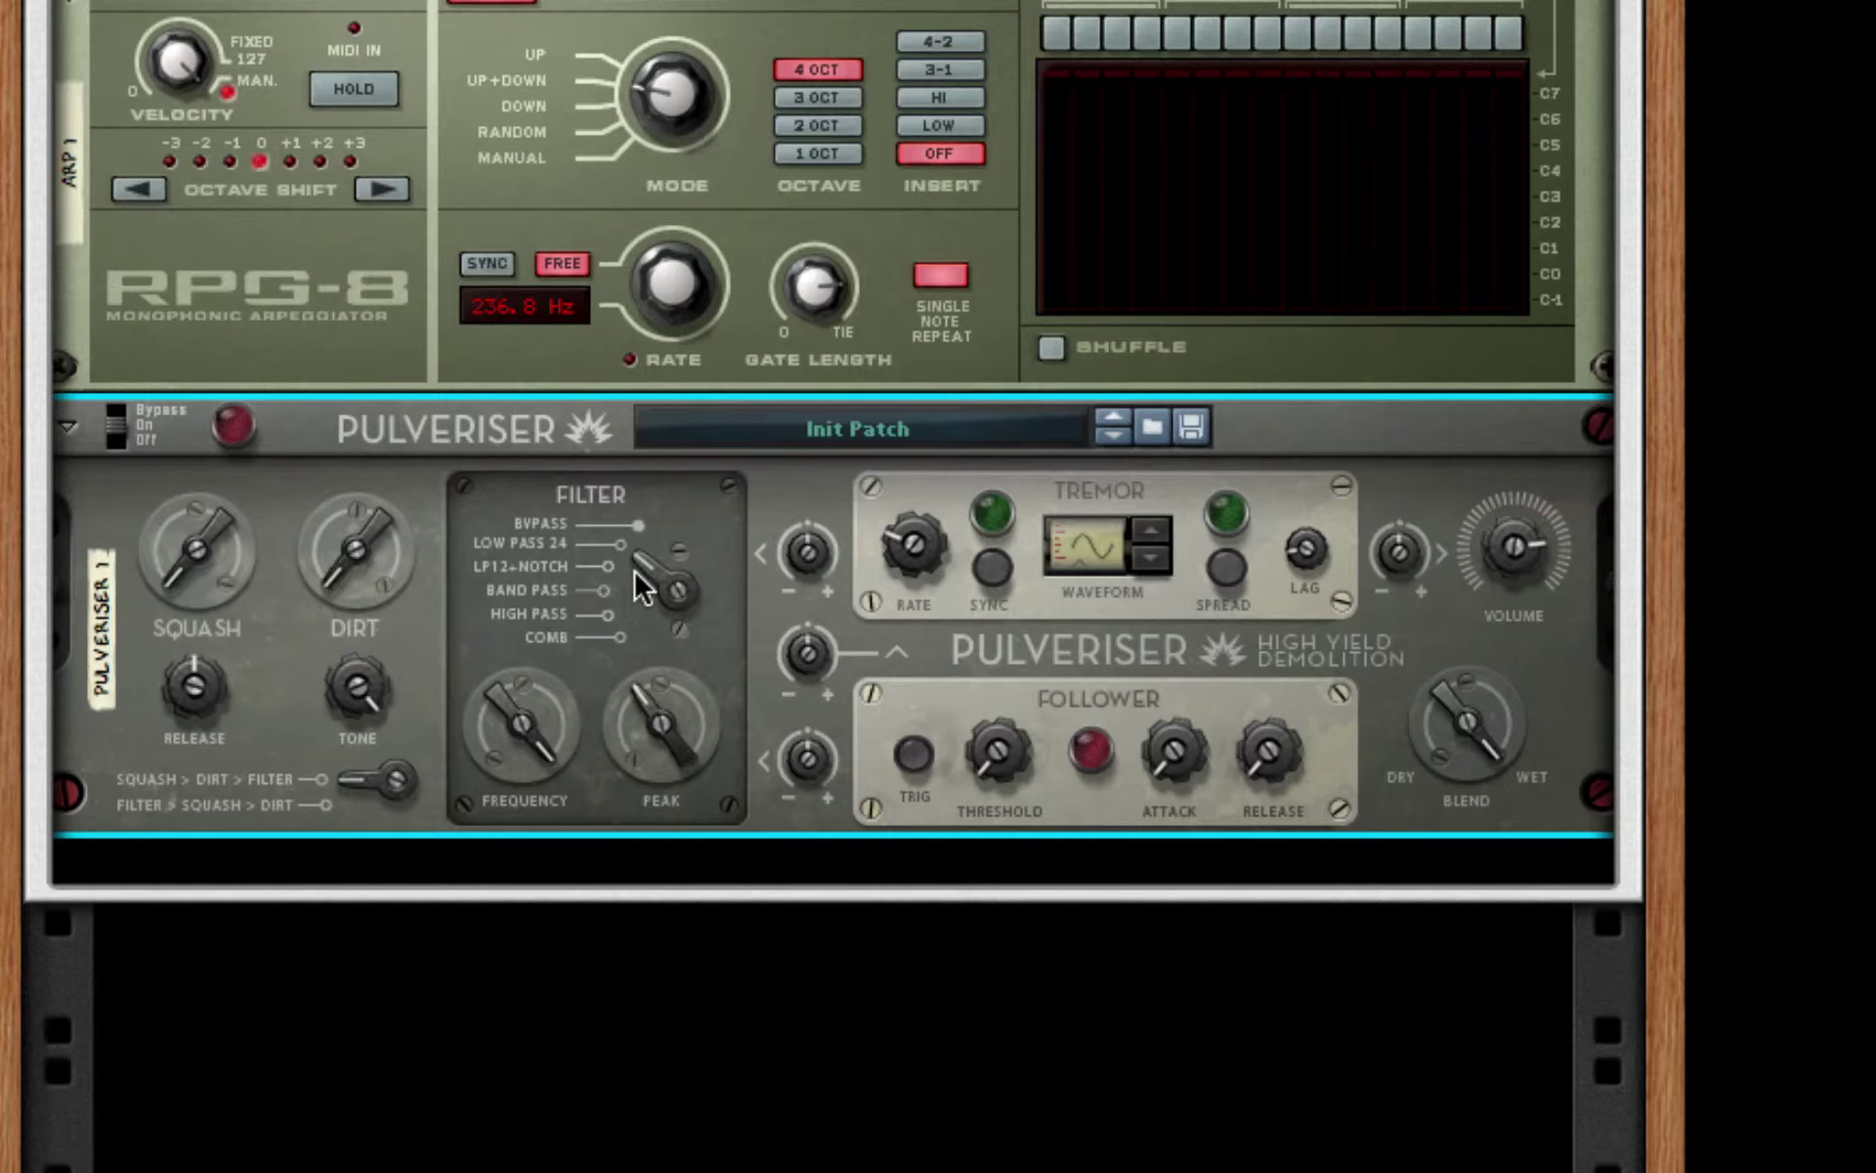
- Change the Pulveriser's filter mode, enable Spread, and set Tremor Rate 228.5 Hz and Dirt 33%
left_click_drag(634, 573, 624, 747)
mouse_move(820, 554)
left_click(1233, 569)
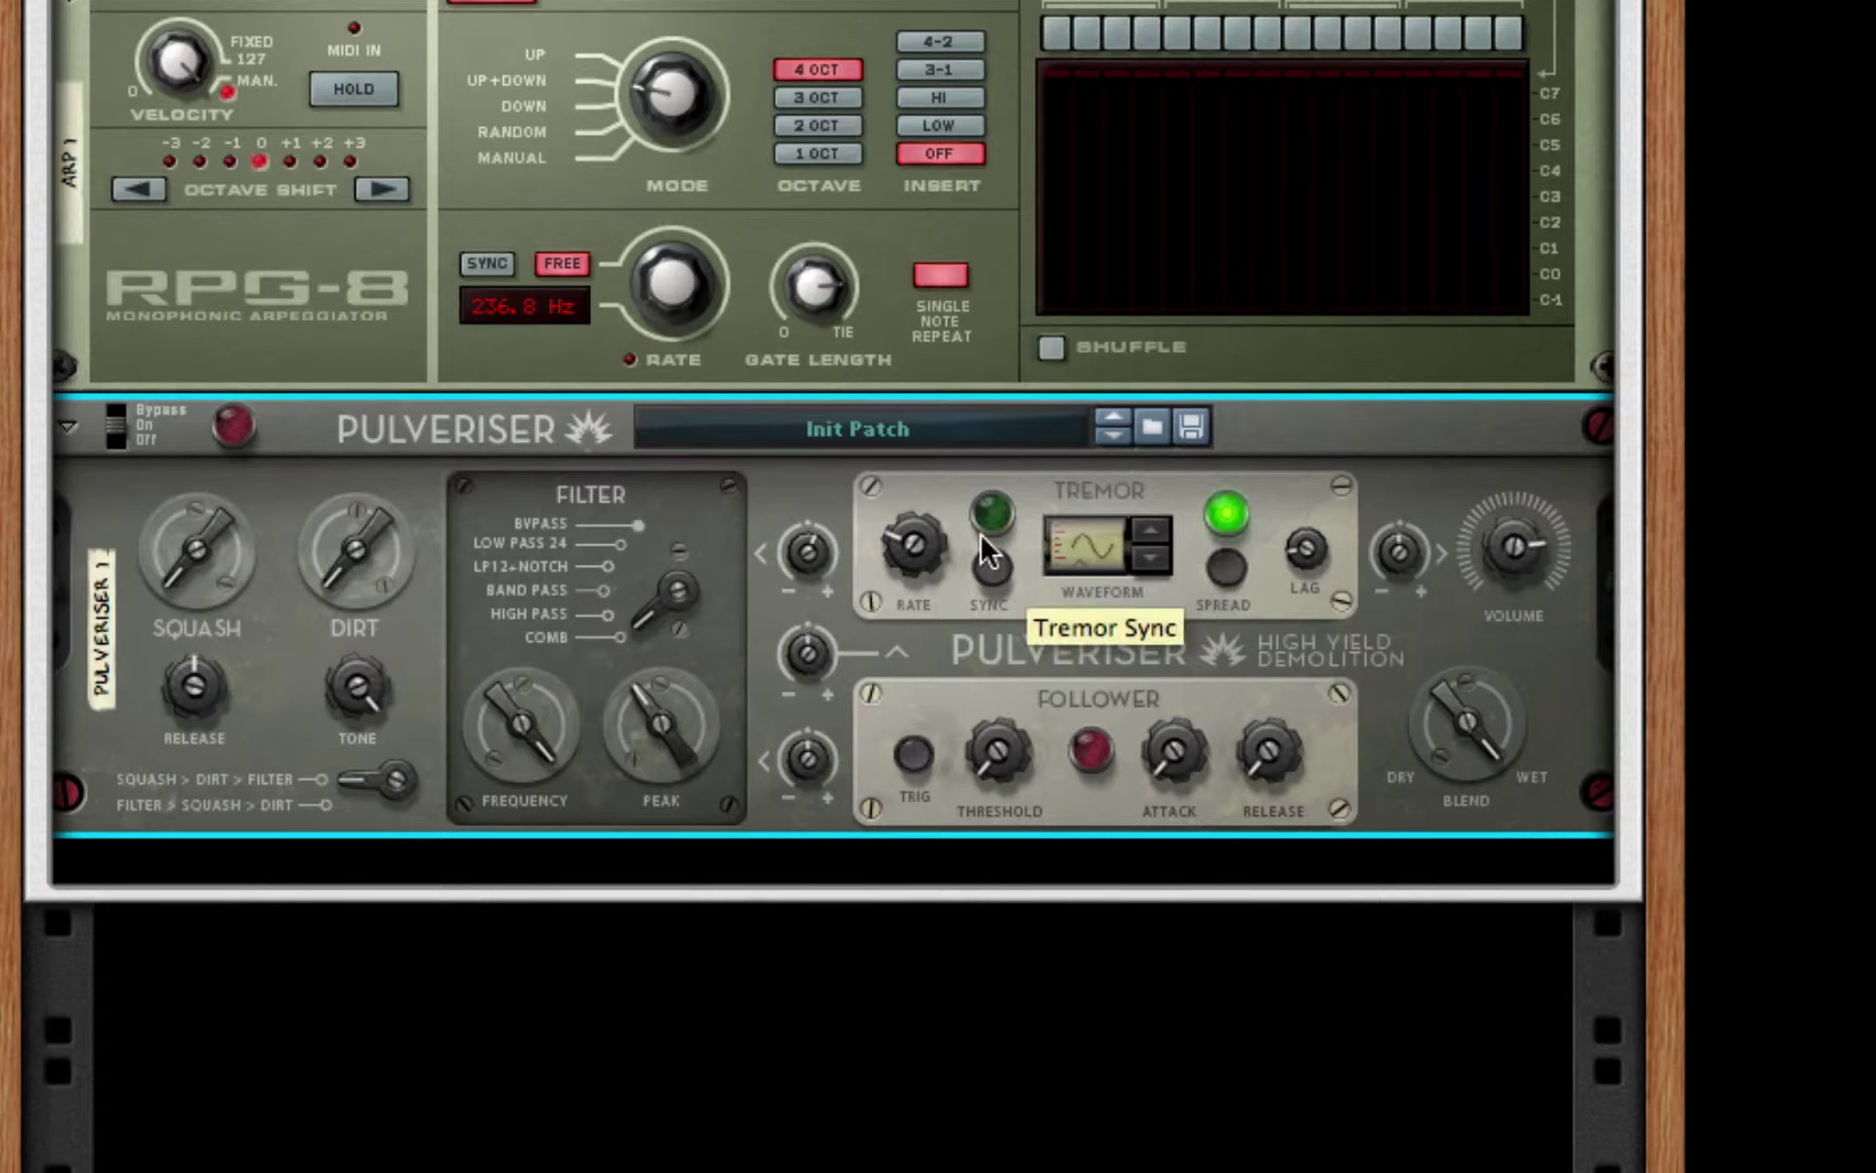
mouse_move(907, 552)
left_mouse_down()
mouse_move(909, 418)
mouse_move(936, 538)
left_mouse_up()
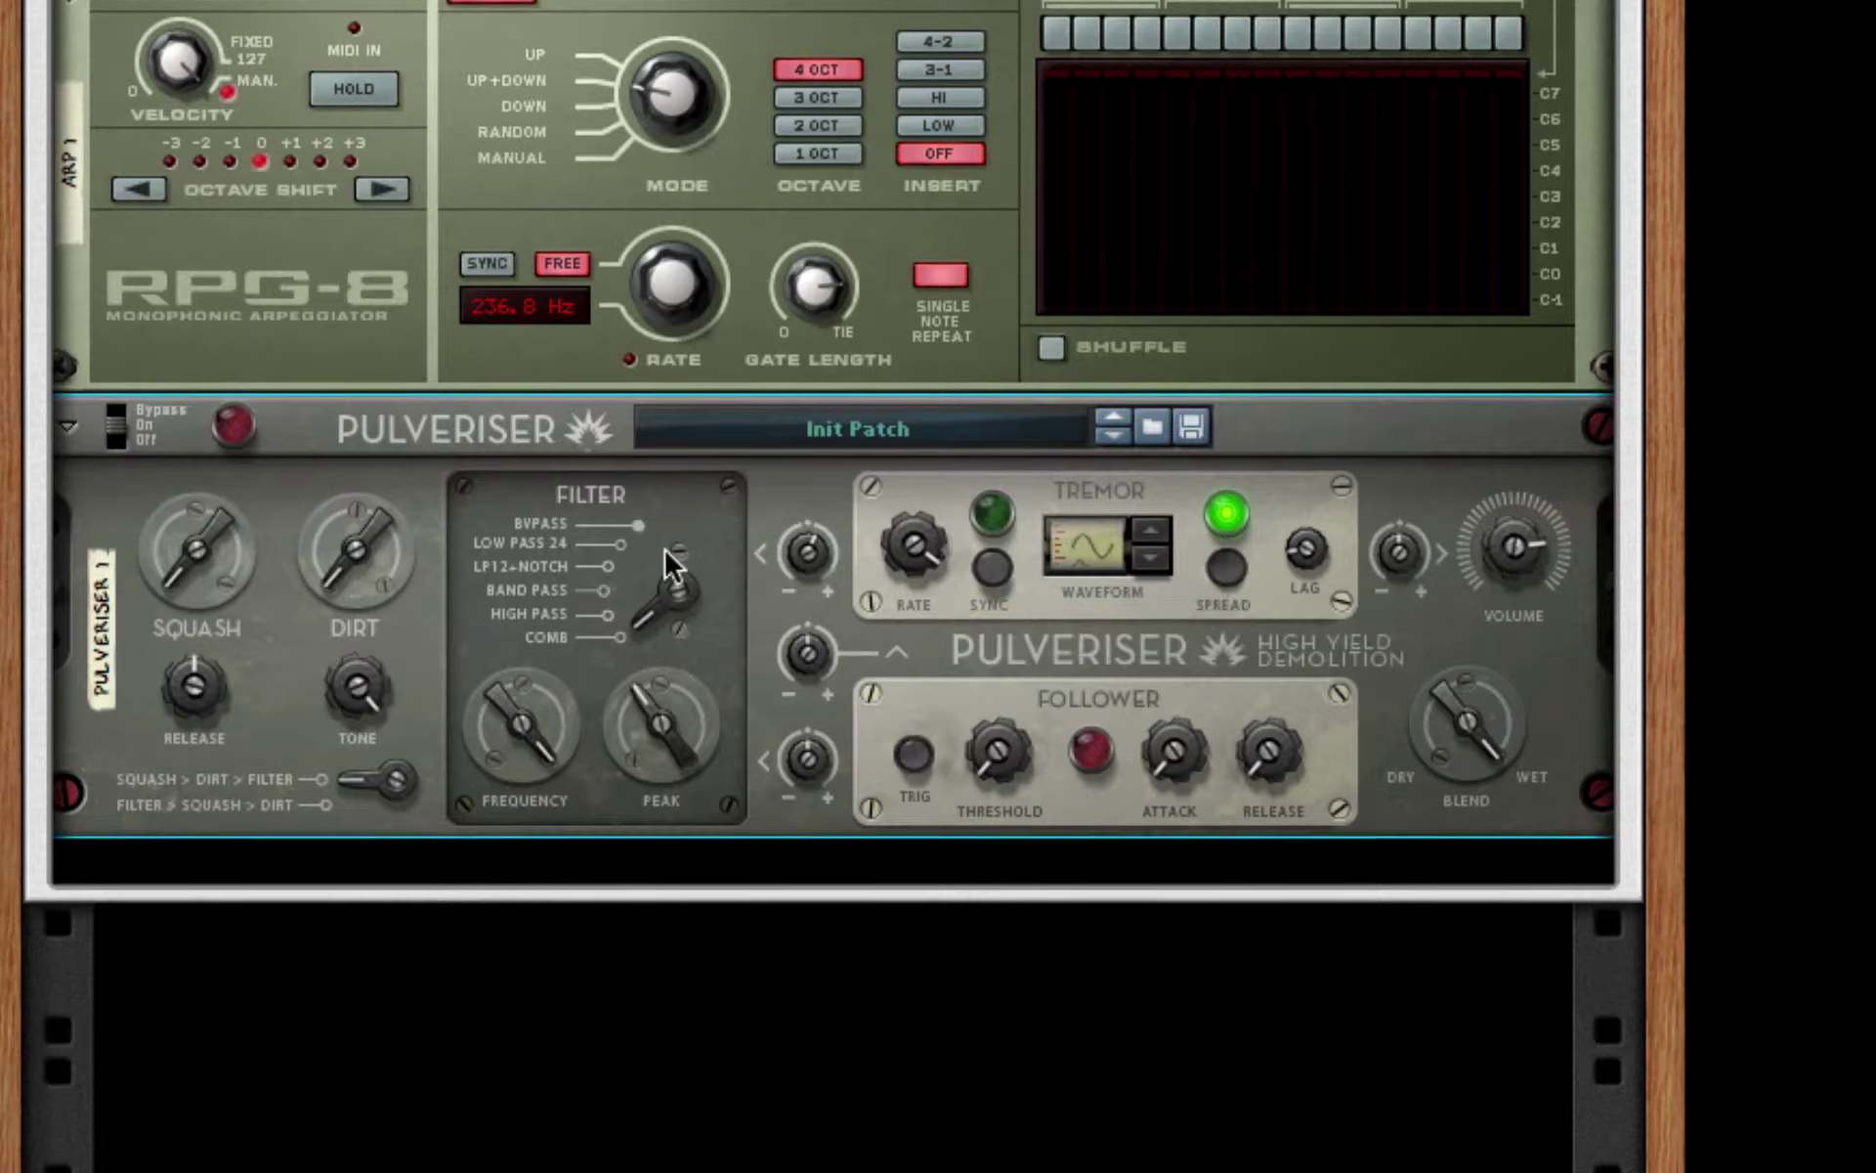
mouse_move(885, 560)
left_mouse_down()
mouse_move(909, 547)
mouse_move(899, 584)
mouse_move(903, 562)
left_mouse_up()
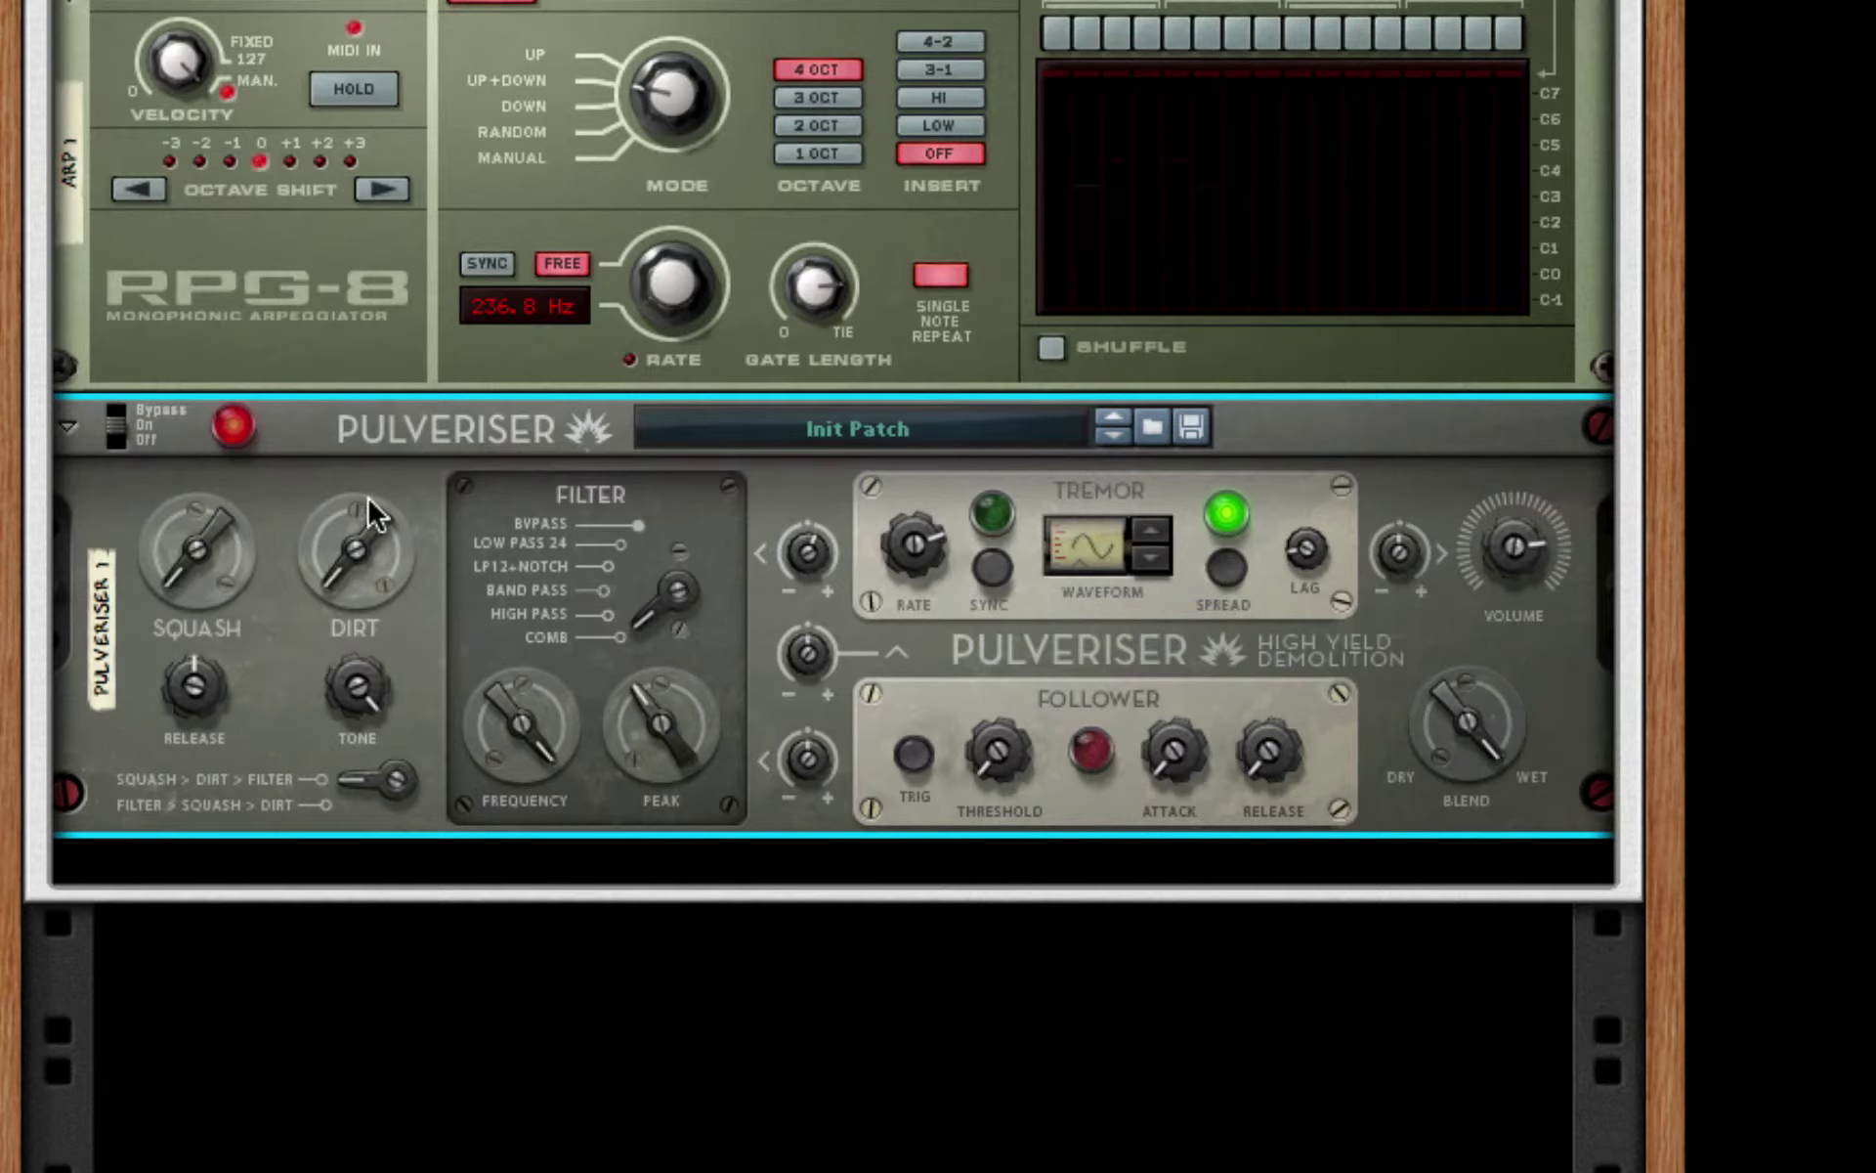
left_click_drag(356, 528, 357, 497)
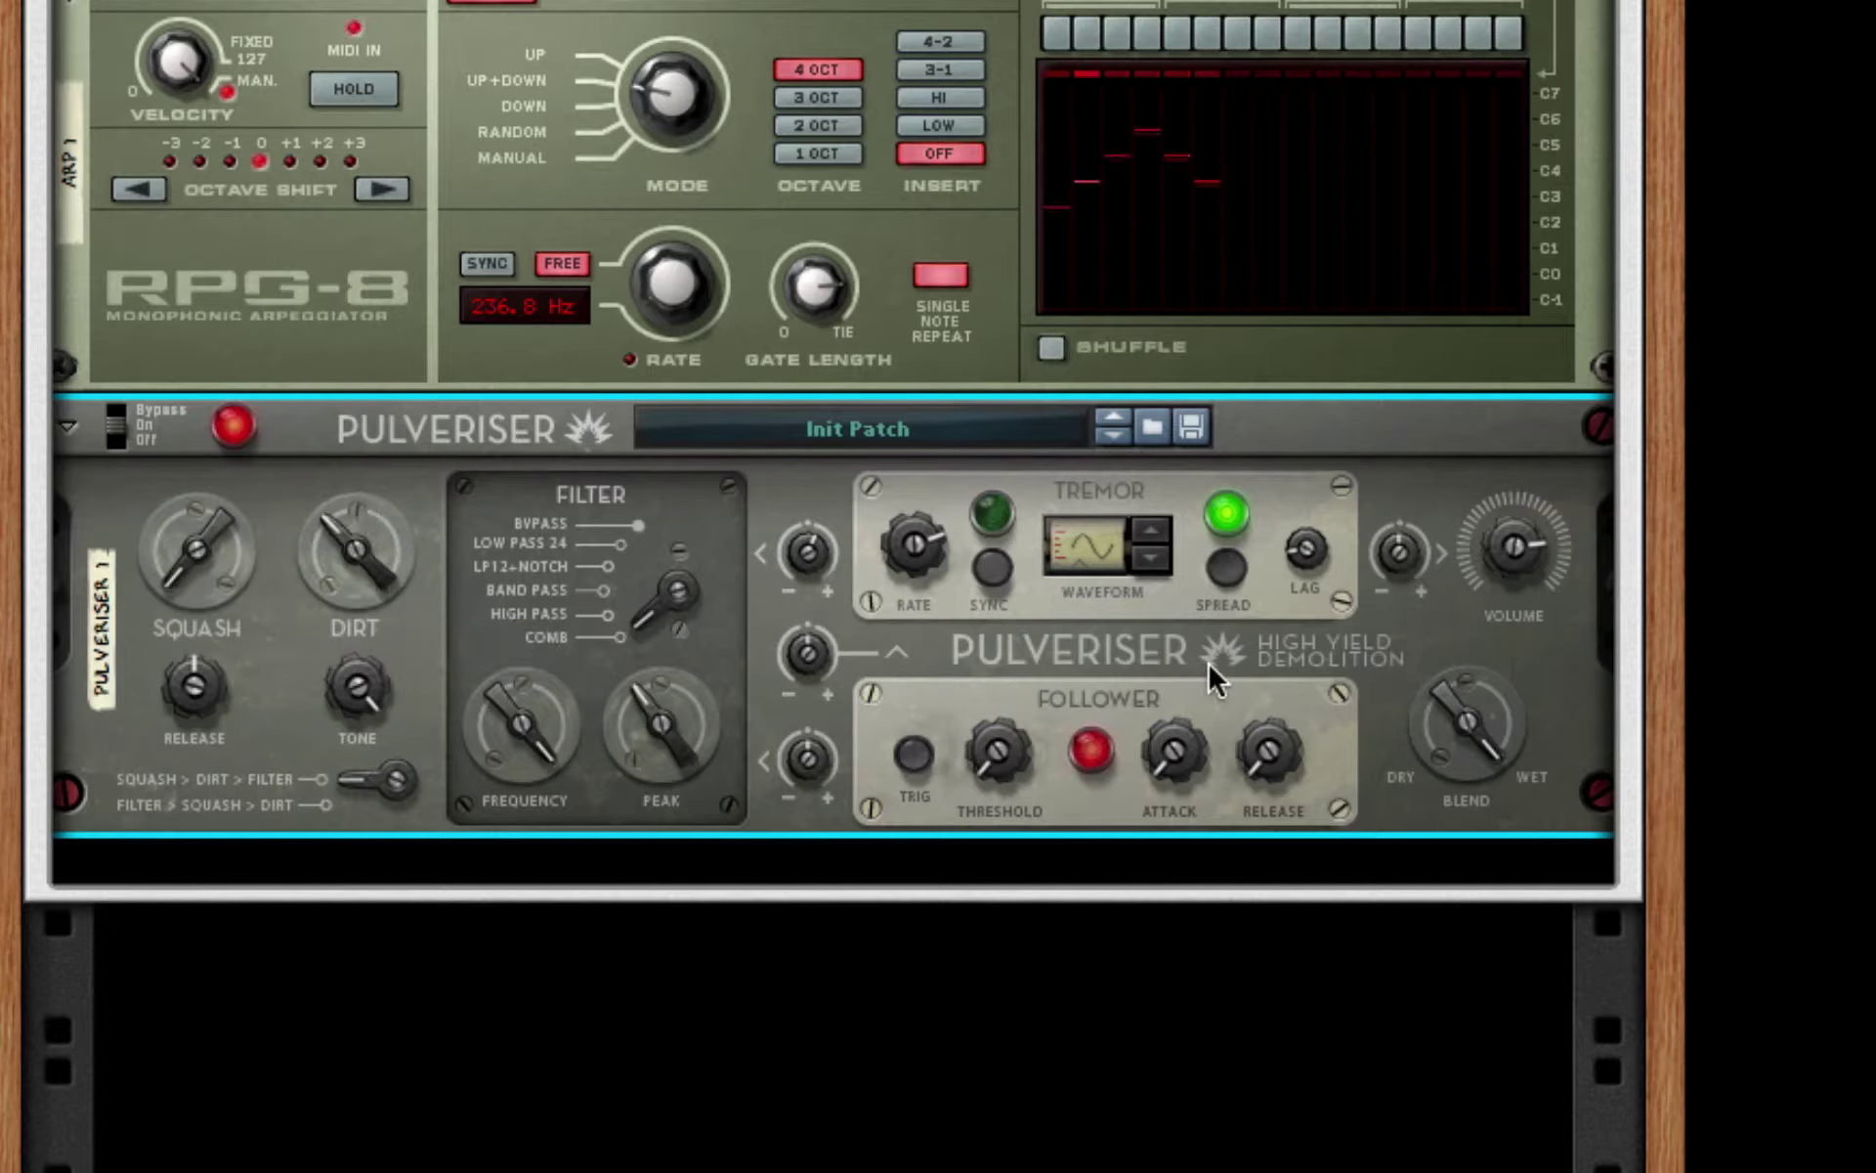
- Add an MClass Equalizer and then an MClass Maximizer below the Pulveriser
right_click(1188, 602)
mouse_move(1388, 889)
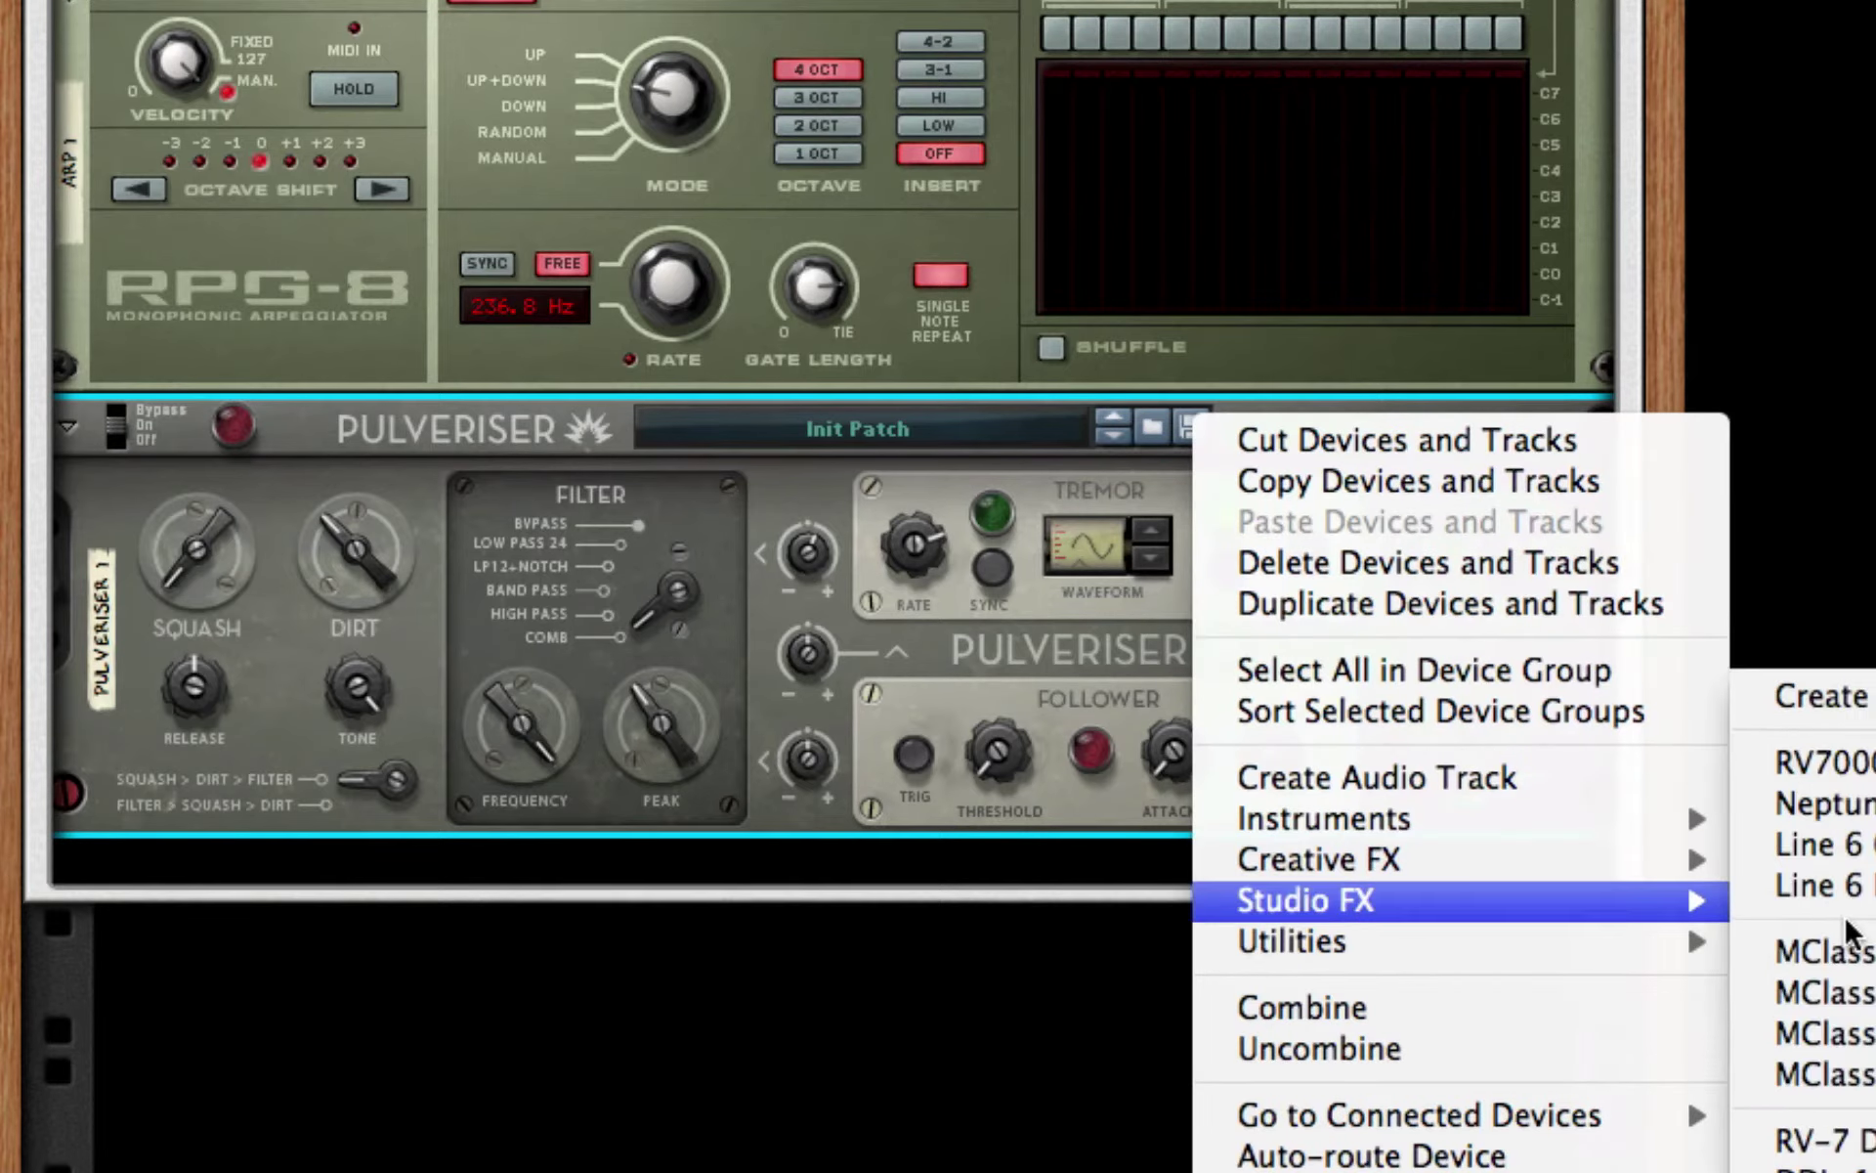
left_click(1857, 946)
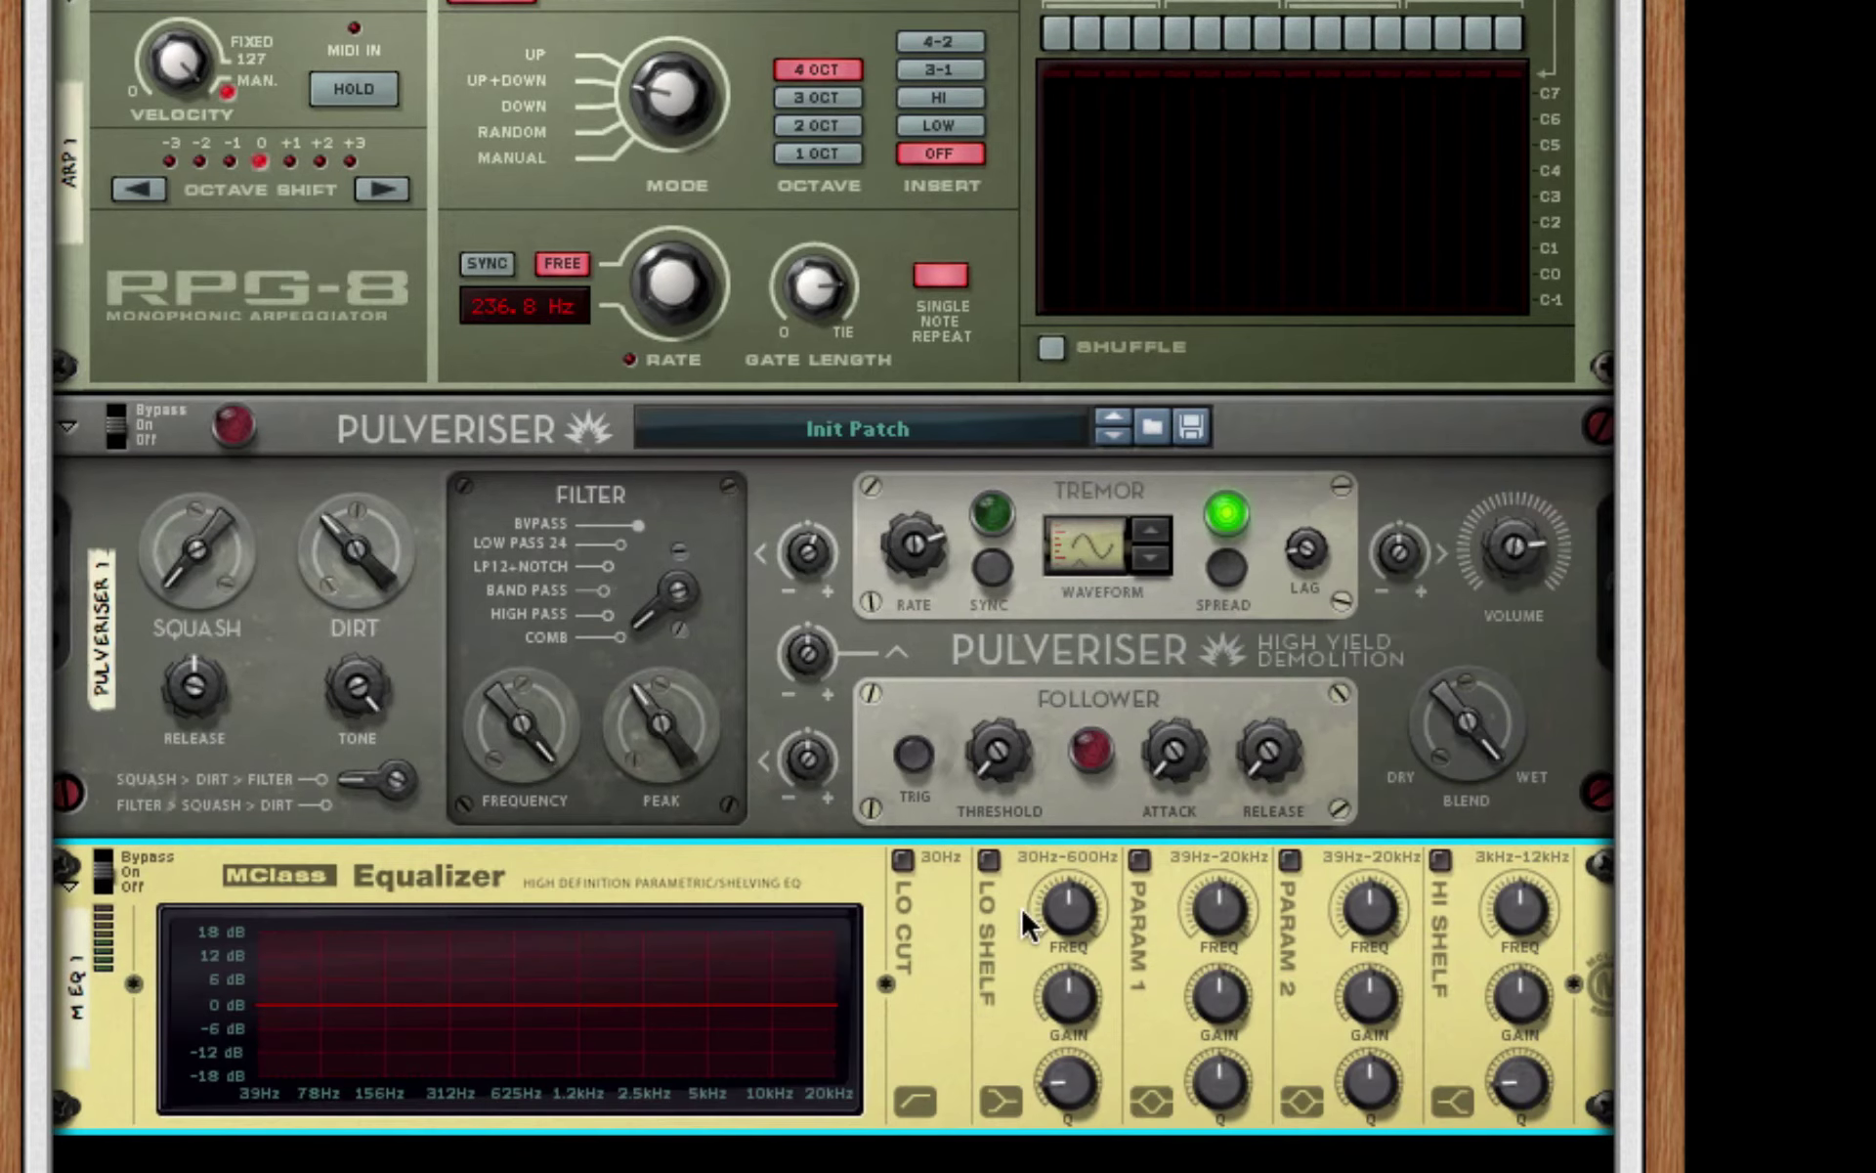
right_click(1005, 912)
mouse_move(1315, 1023)
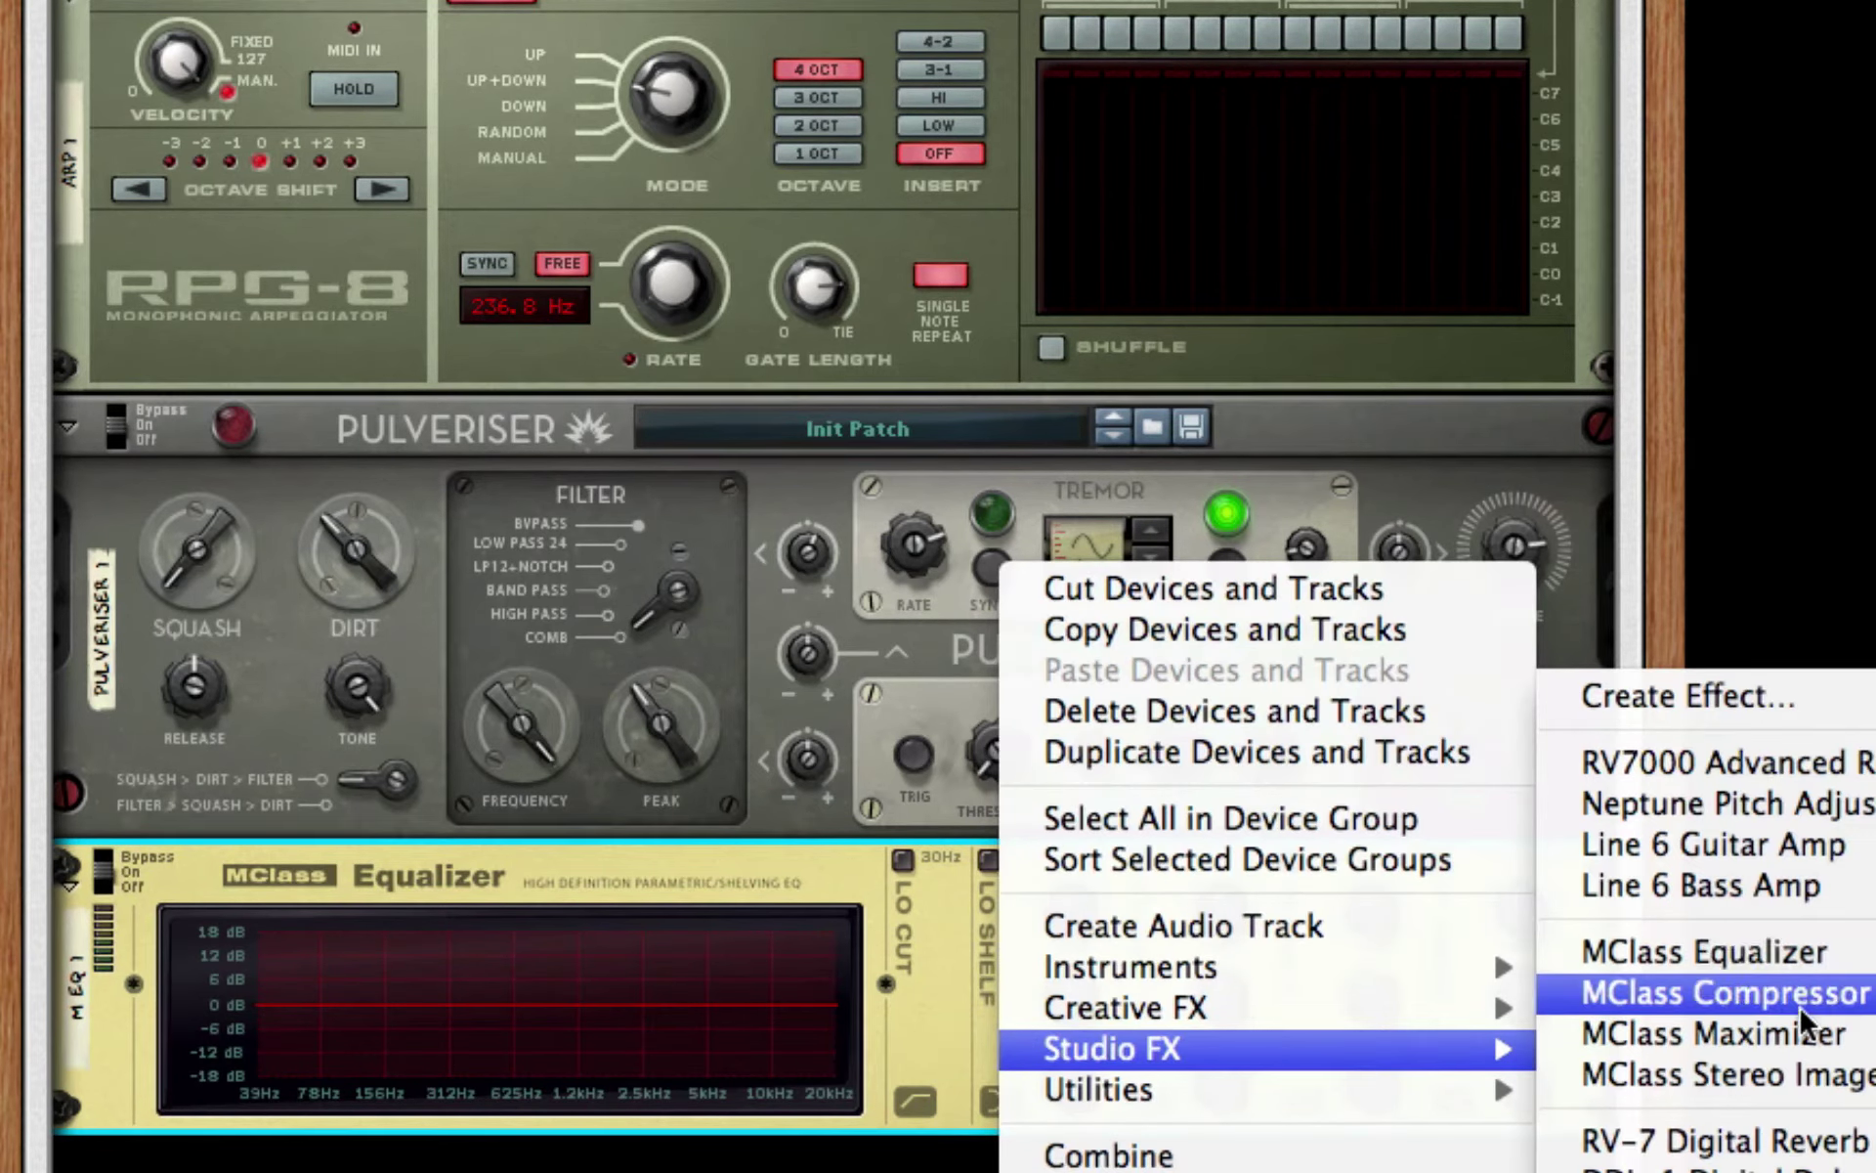
left_click(1711, 1033)
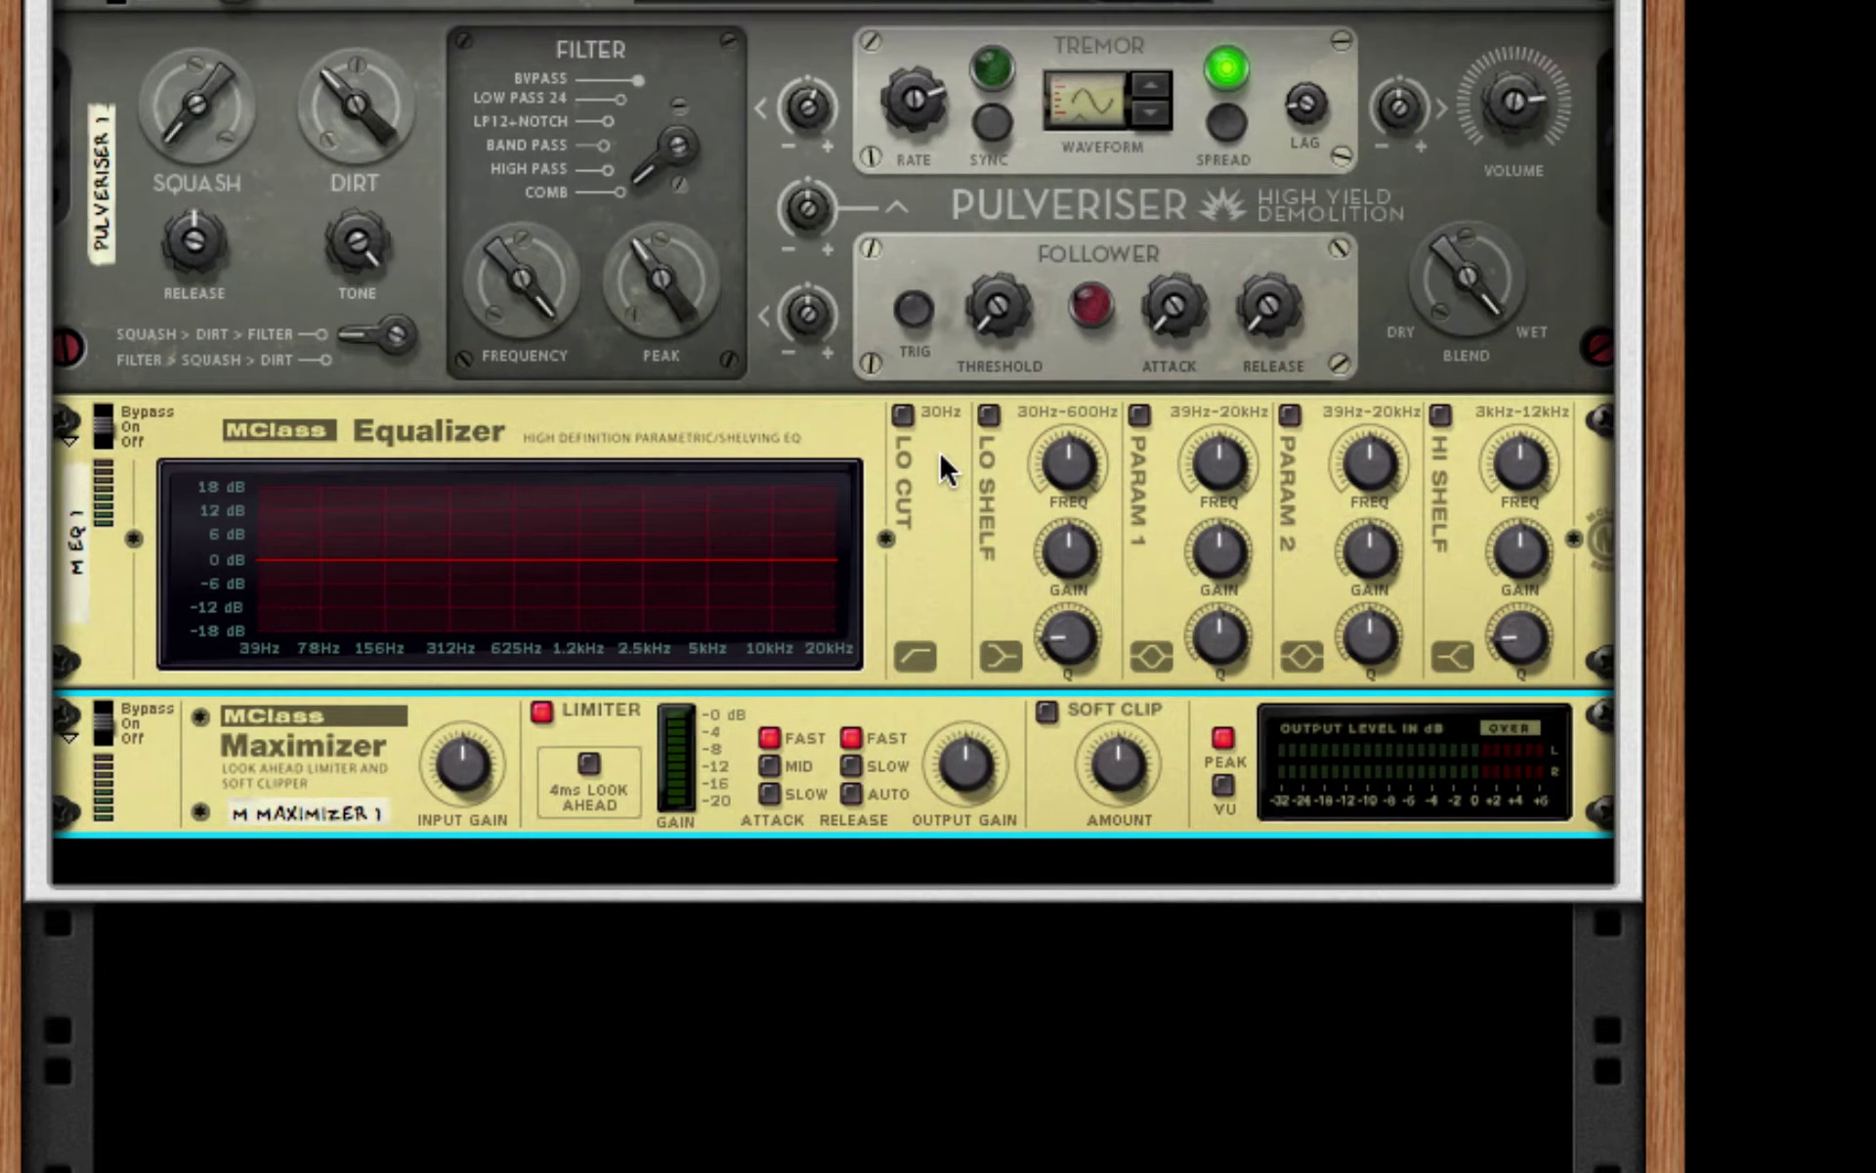
- Enable EQ Lo Cut and notch bands near 139.5 Hz and 1.7 kHz, the latter deep and narrow
left_click(901, 416)
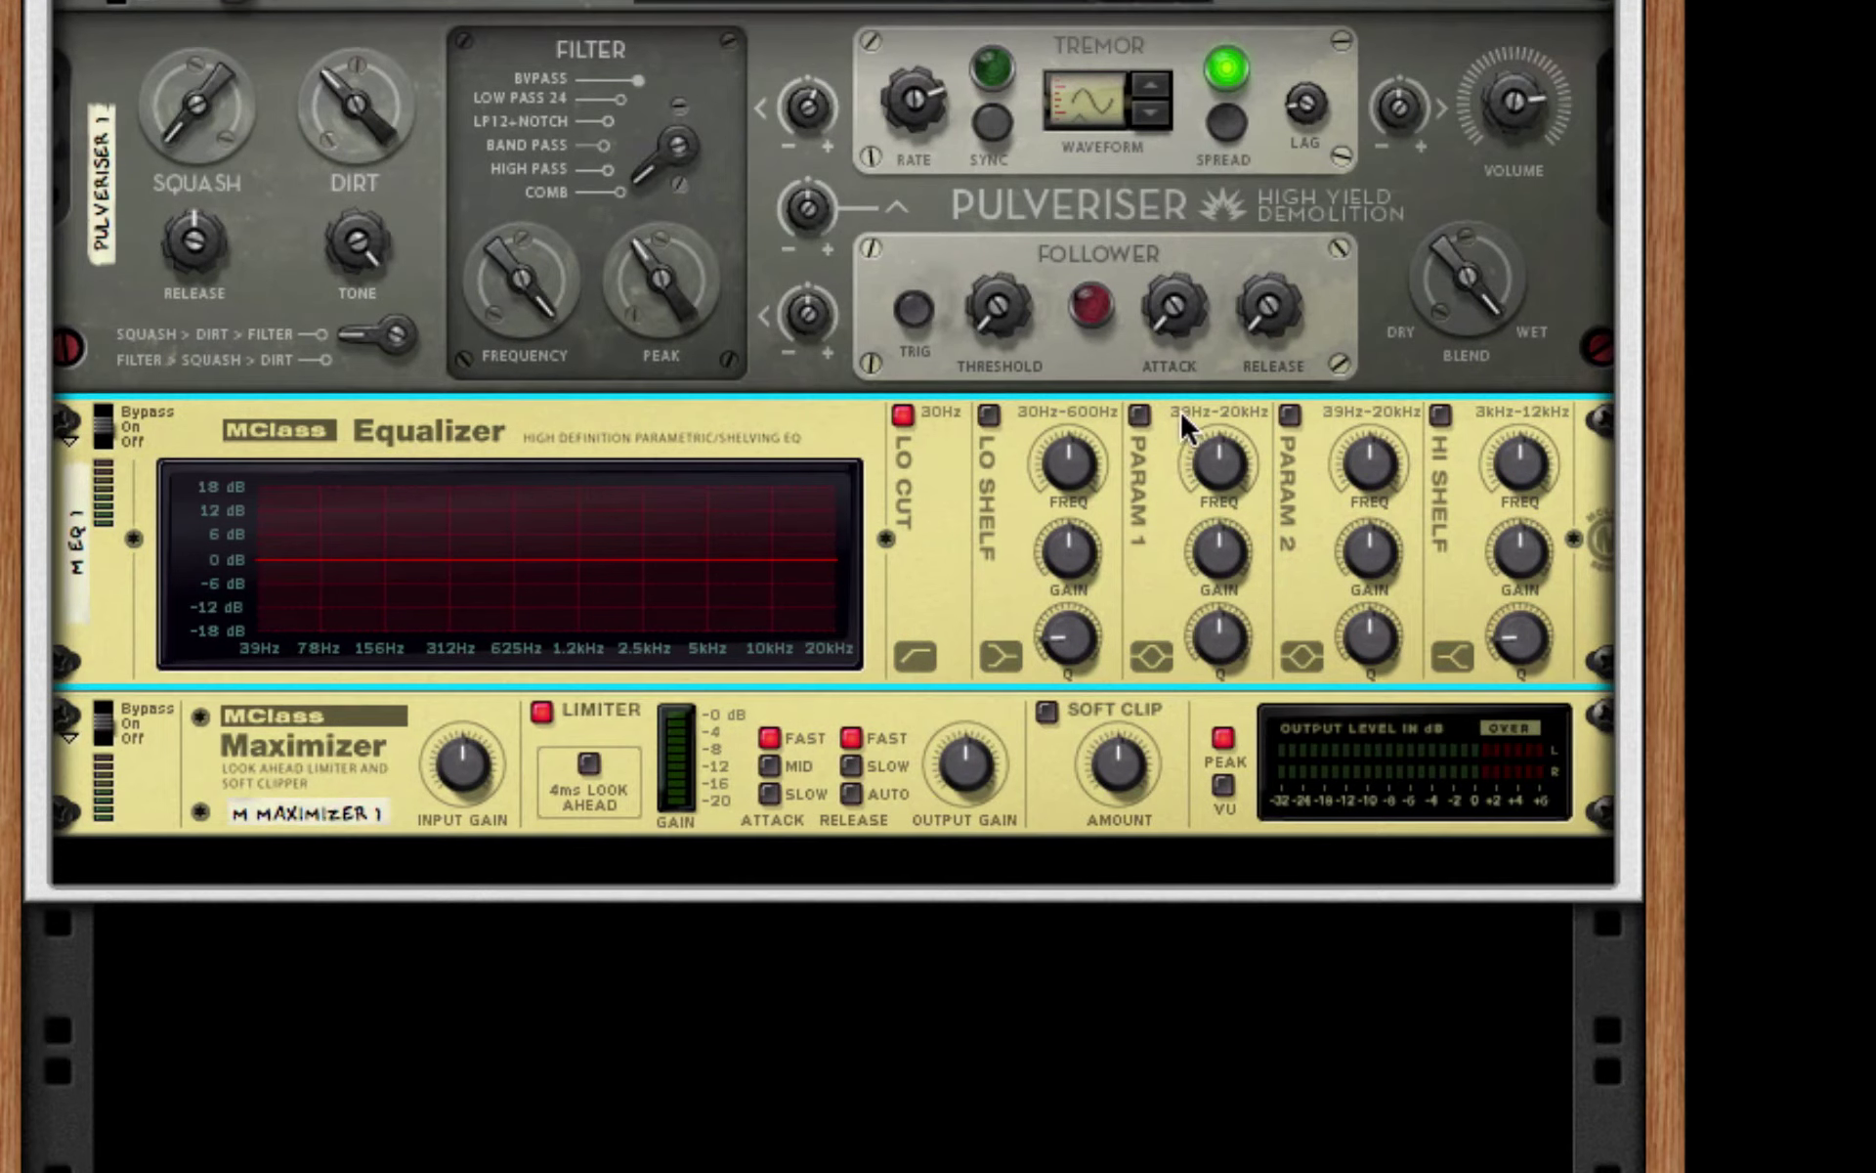
left_click(1138, 416)
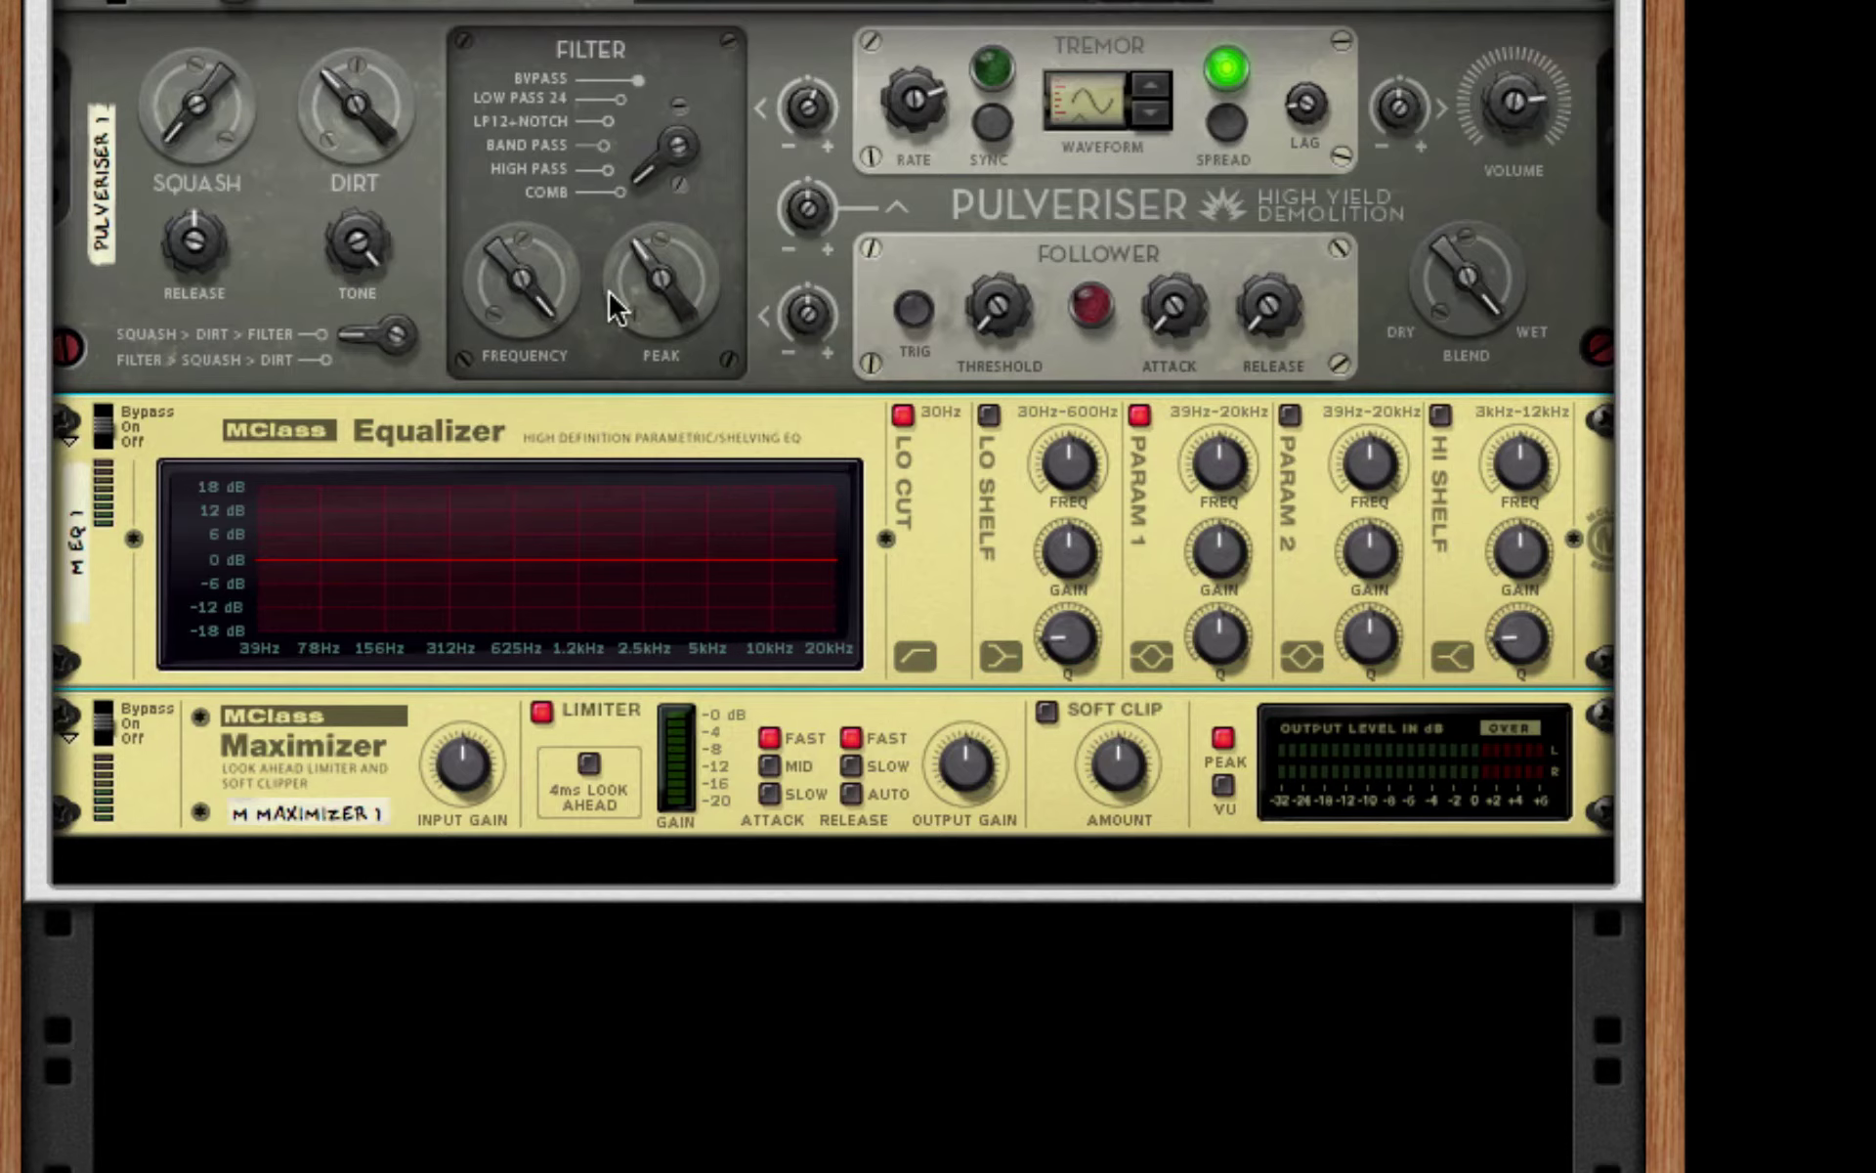
left_click_drag(1211, 477, 1221, 610)
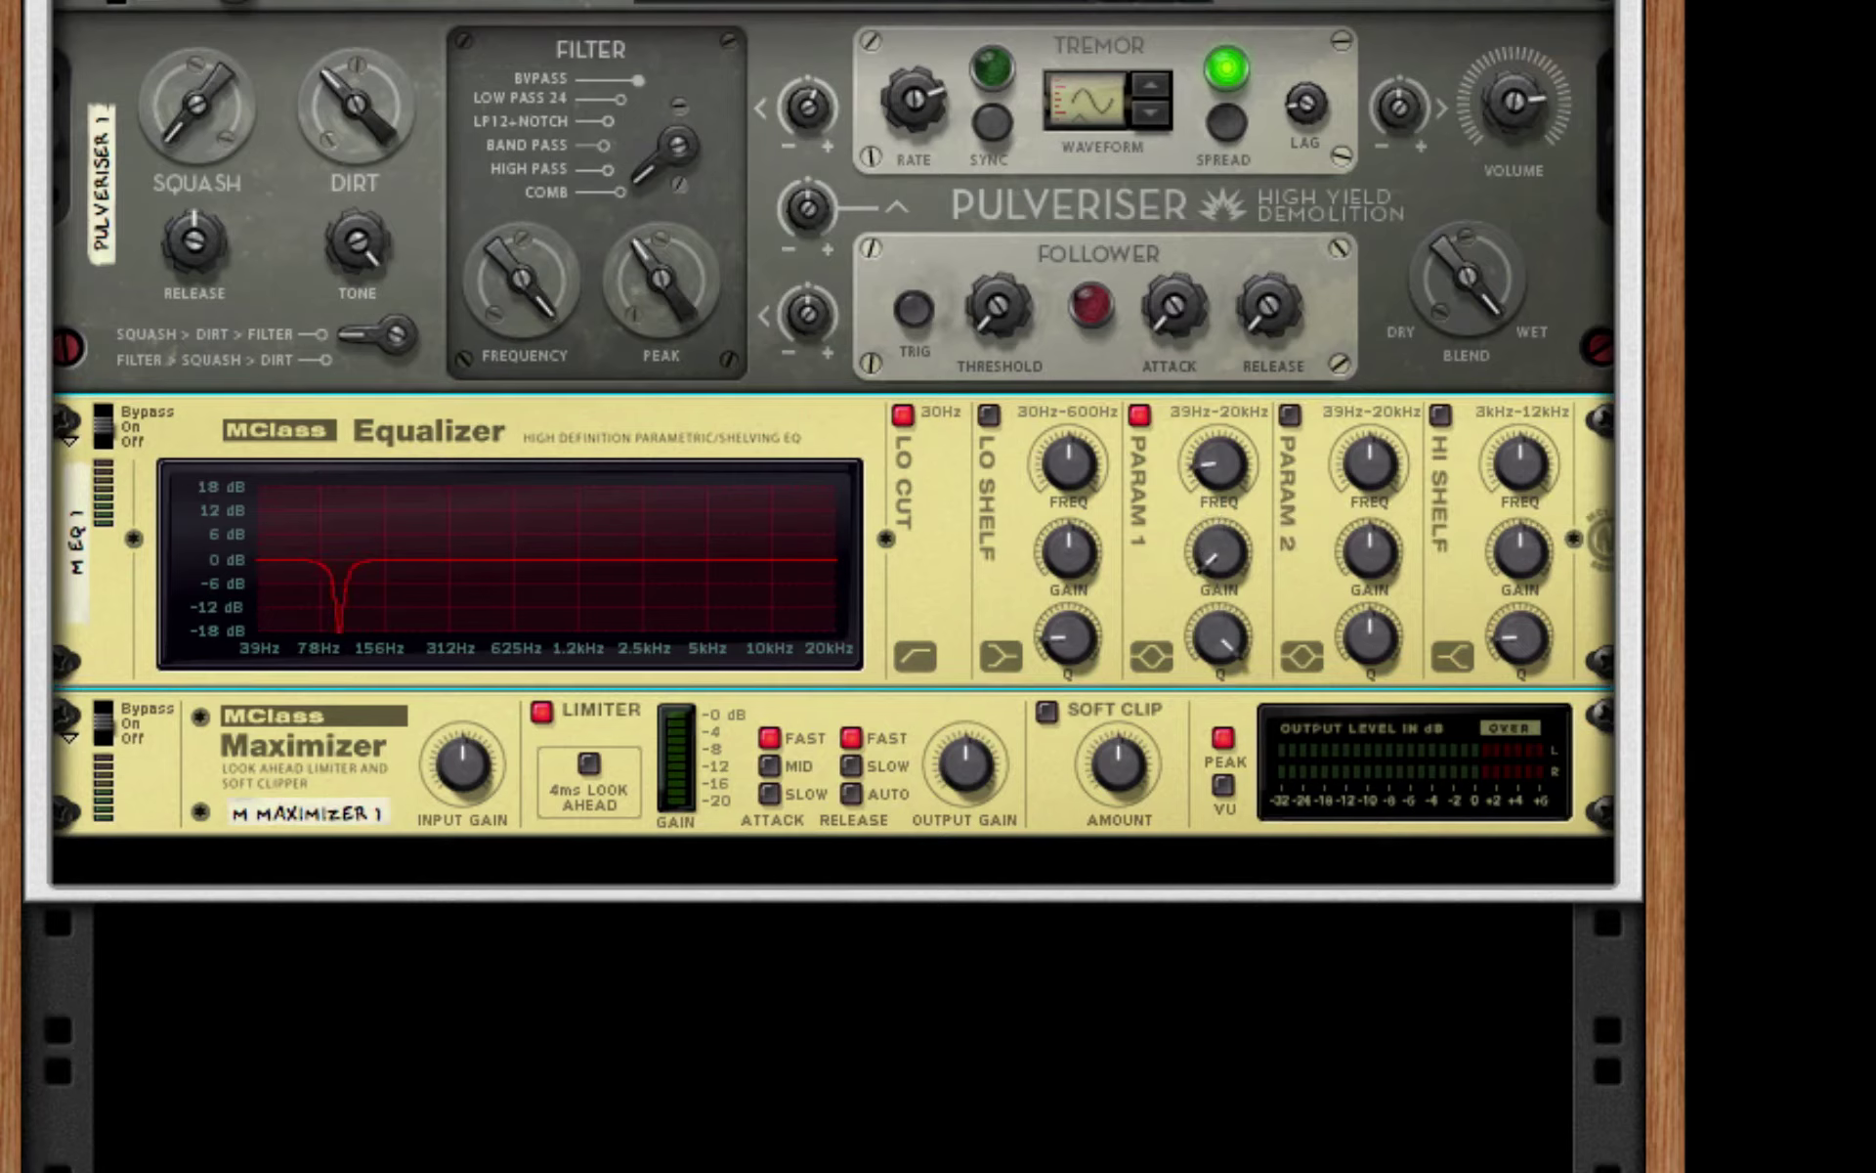
left_click(1288, 416)
left_click_drag(1363, 459, 1357, 448)
left_click_drag(1382, 549, 1397, 146)
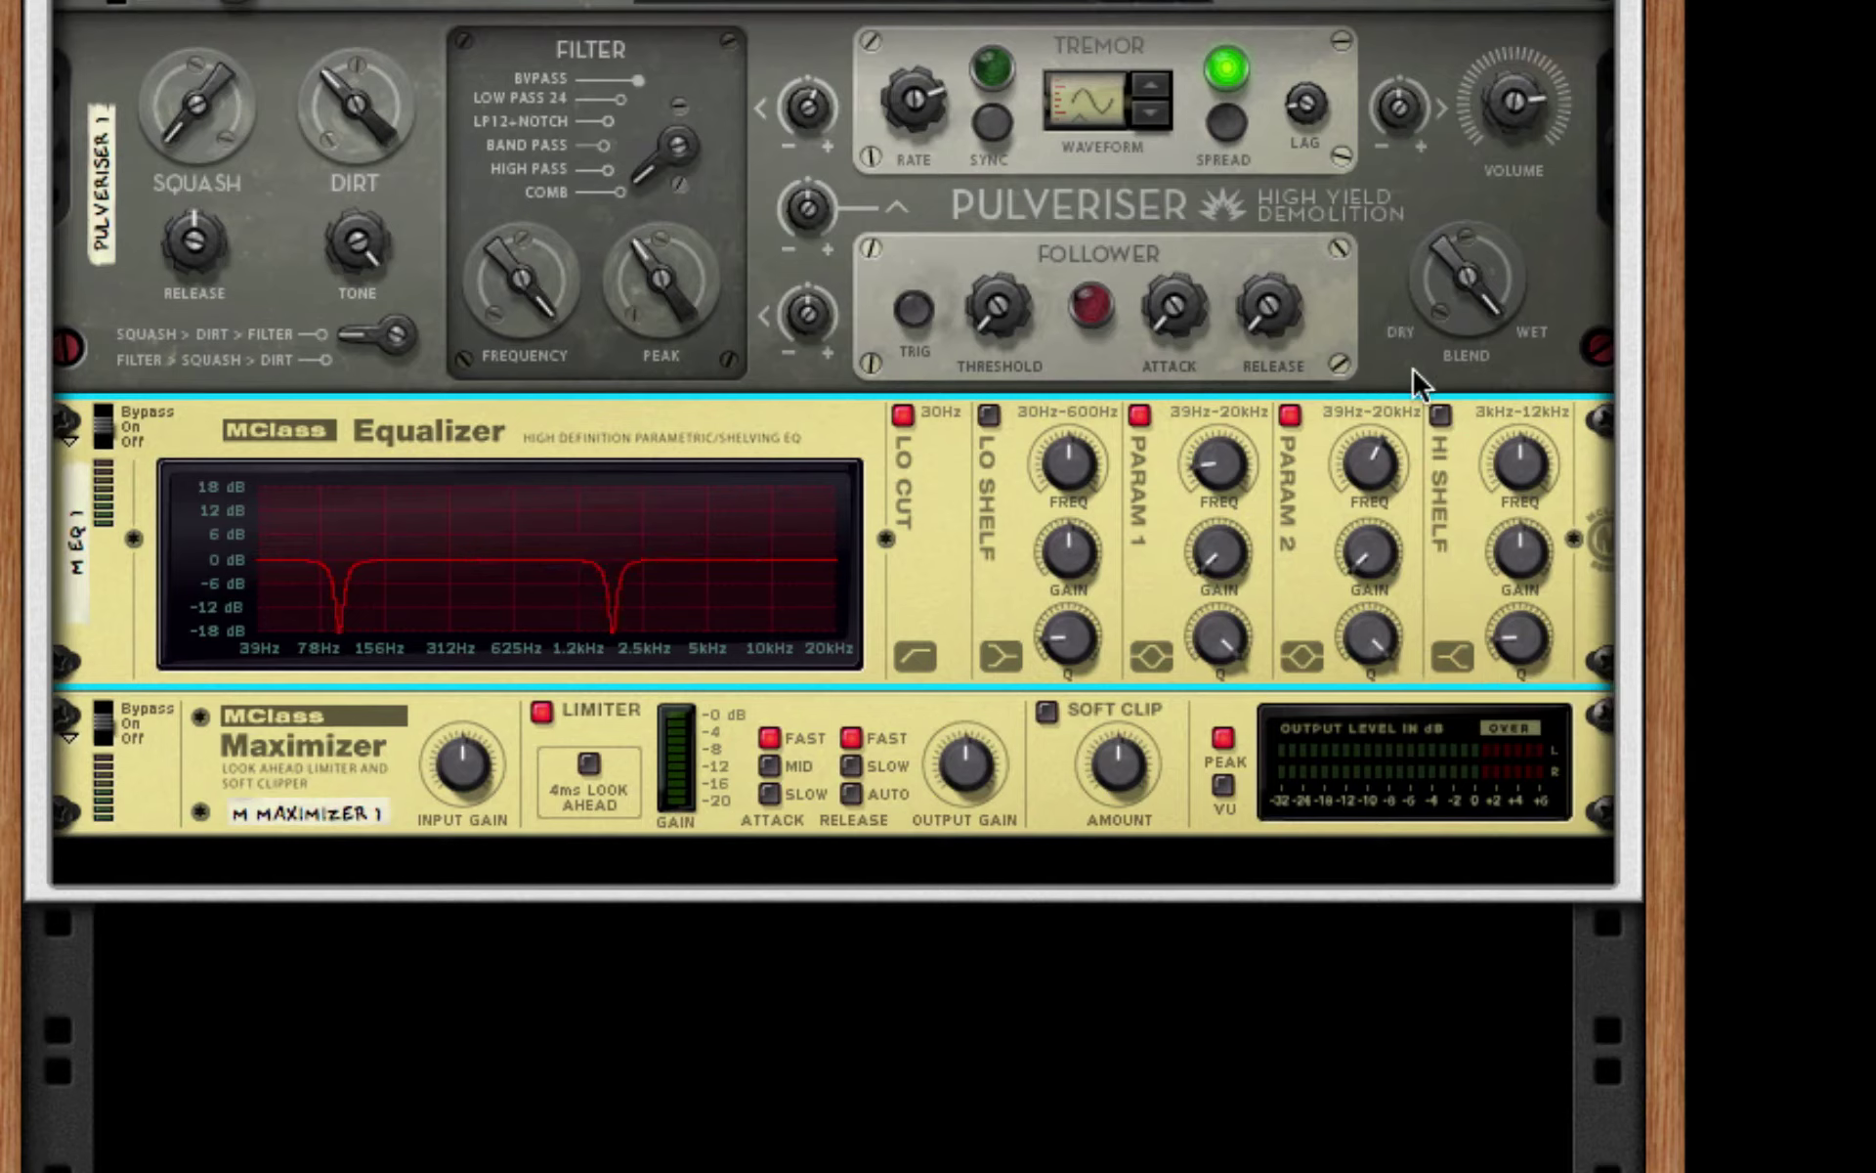
- Enable the EQ high shelf with Q 2.00 and gain of about +1.1 dB
left_click(1443, 415)
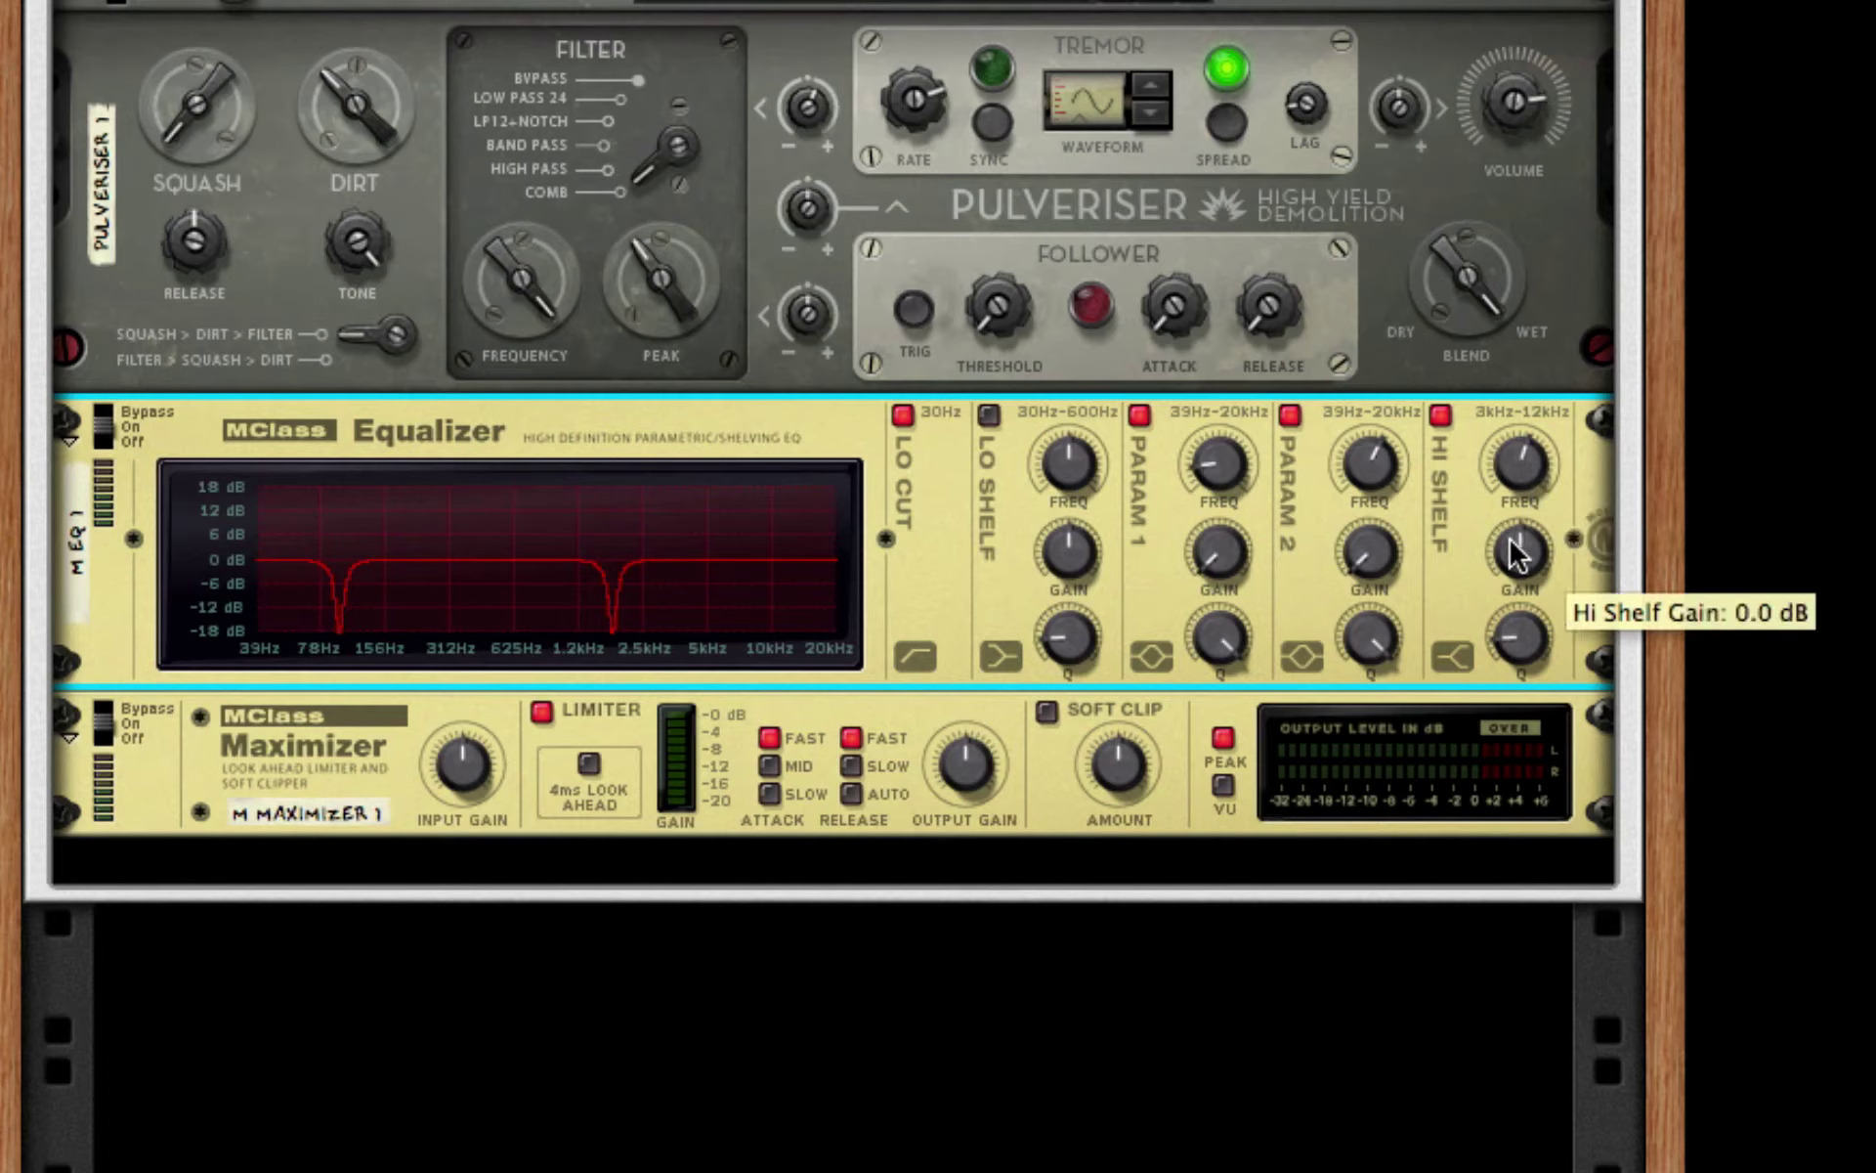
left_click_drag(1513, 554, 1525, 1163)
left_click_drag(1537, 671, 1522, 413)
left_click_drag(1495, 547, 1501, 502)
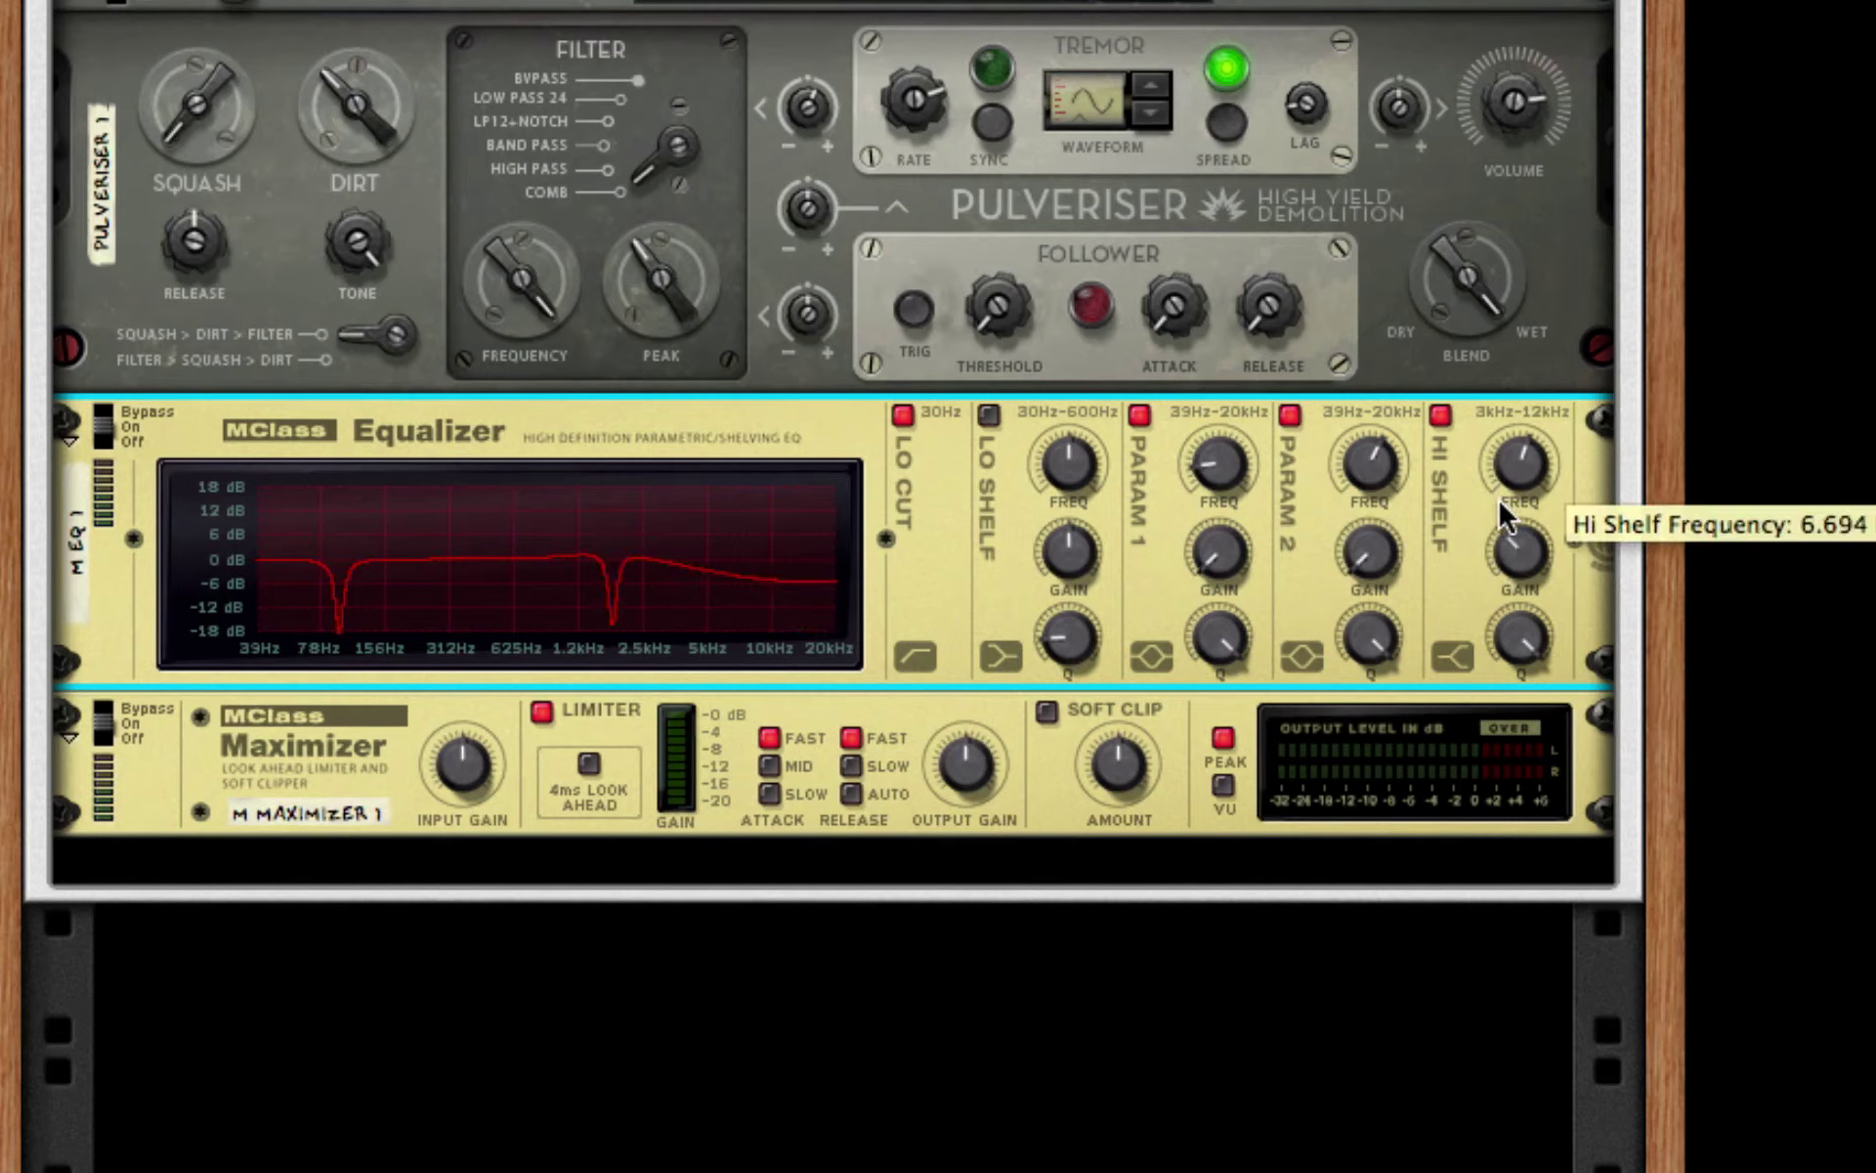
left_click_drag(1506, 579, 1504, 498)
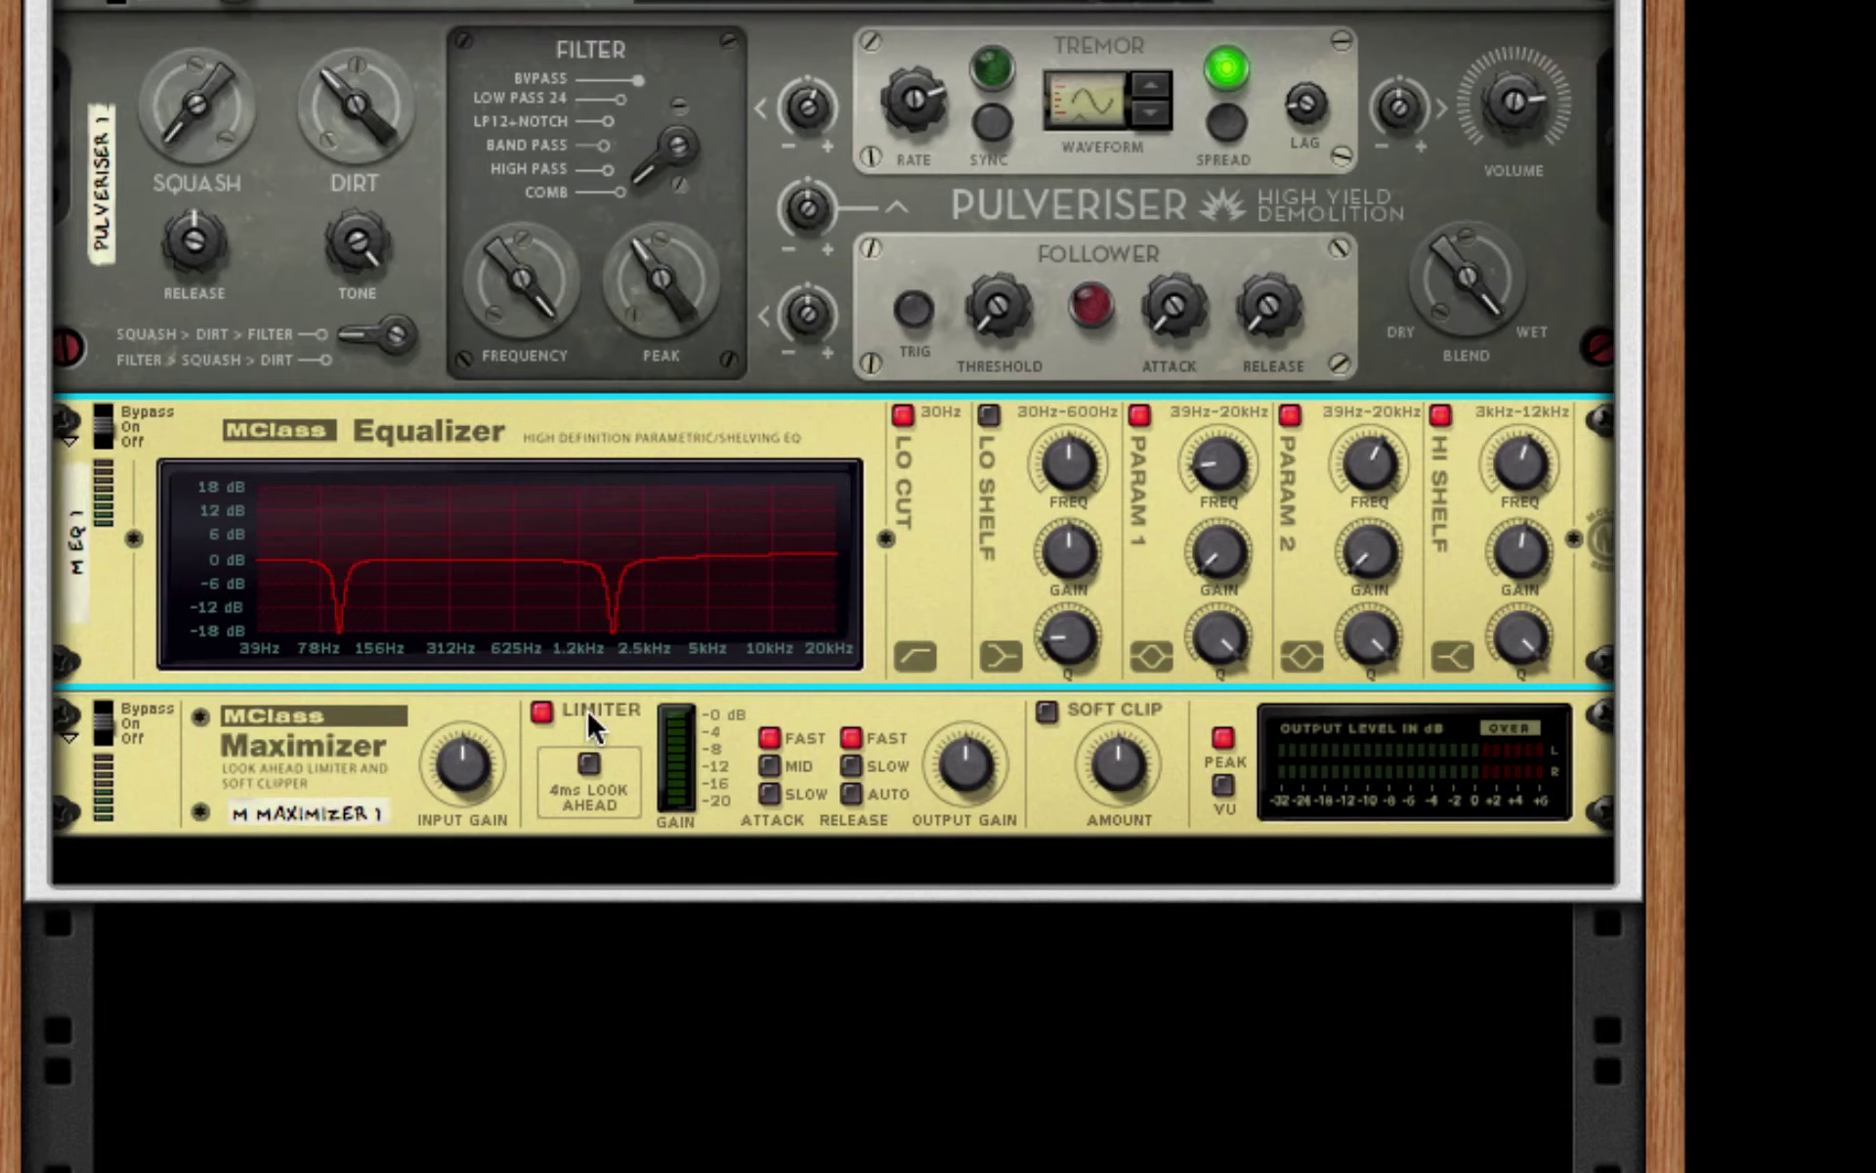
- Turn the Maximizer's limiter off, set release to Auto, and enable Soft Clip at 127
left_click(541, 710)
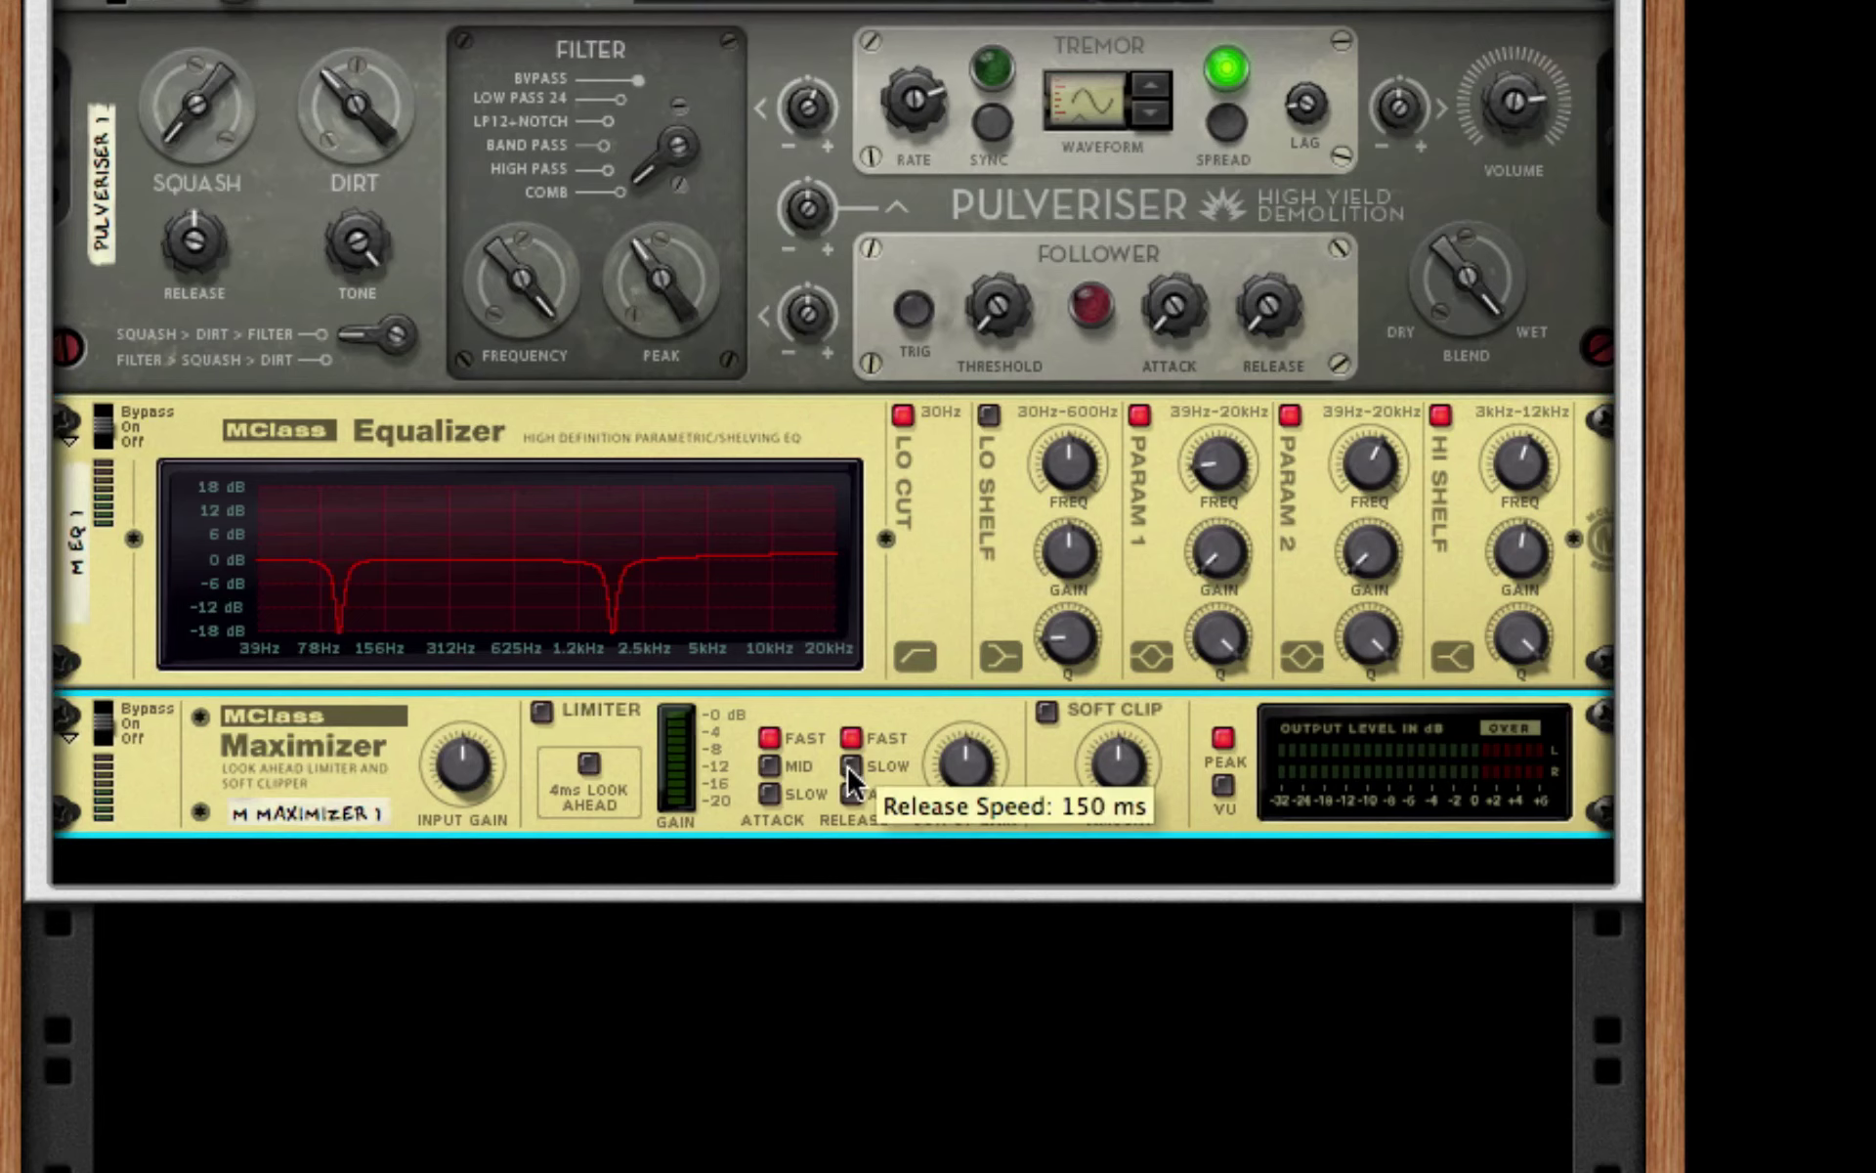
left_click(850, 793)
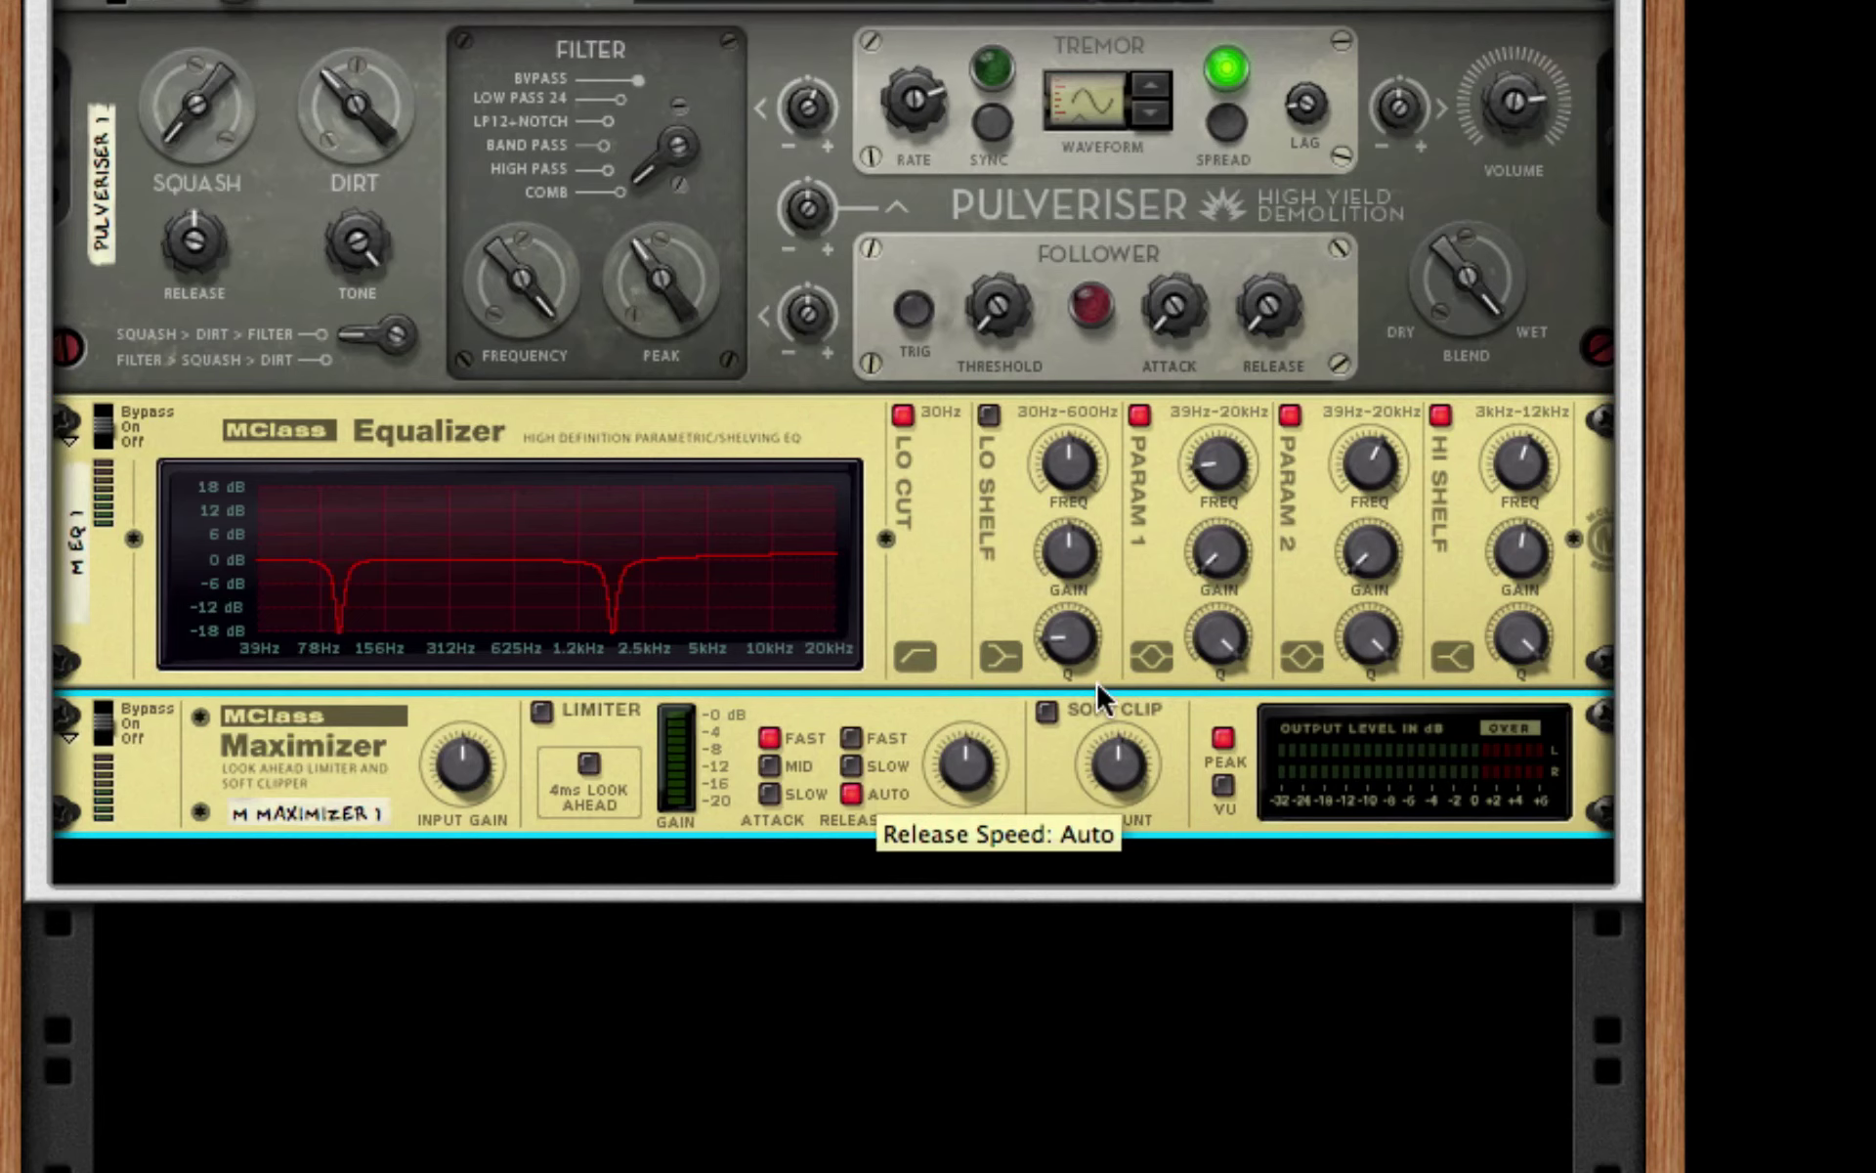
left_click(1047, 711)
left_click_drag(1119, 767, 1119, 684)
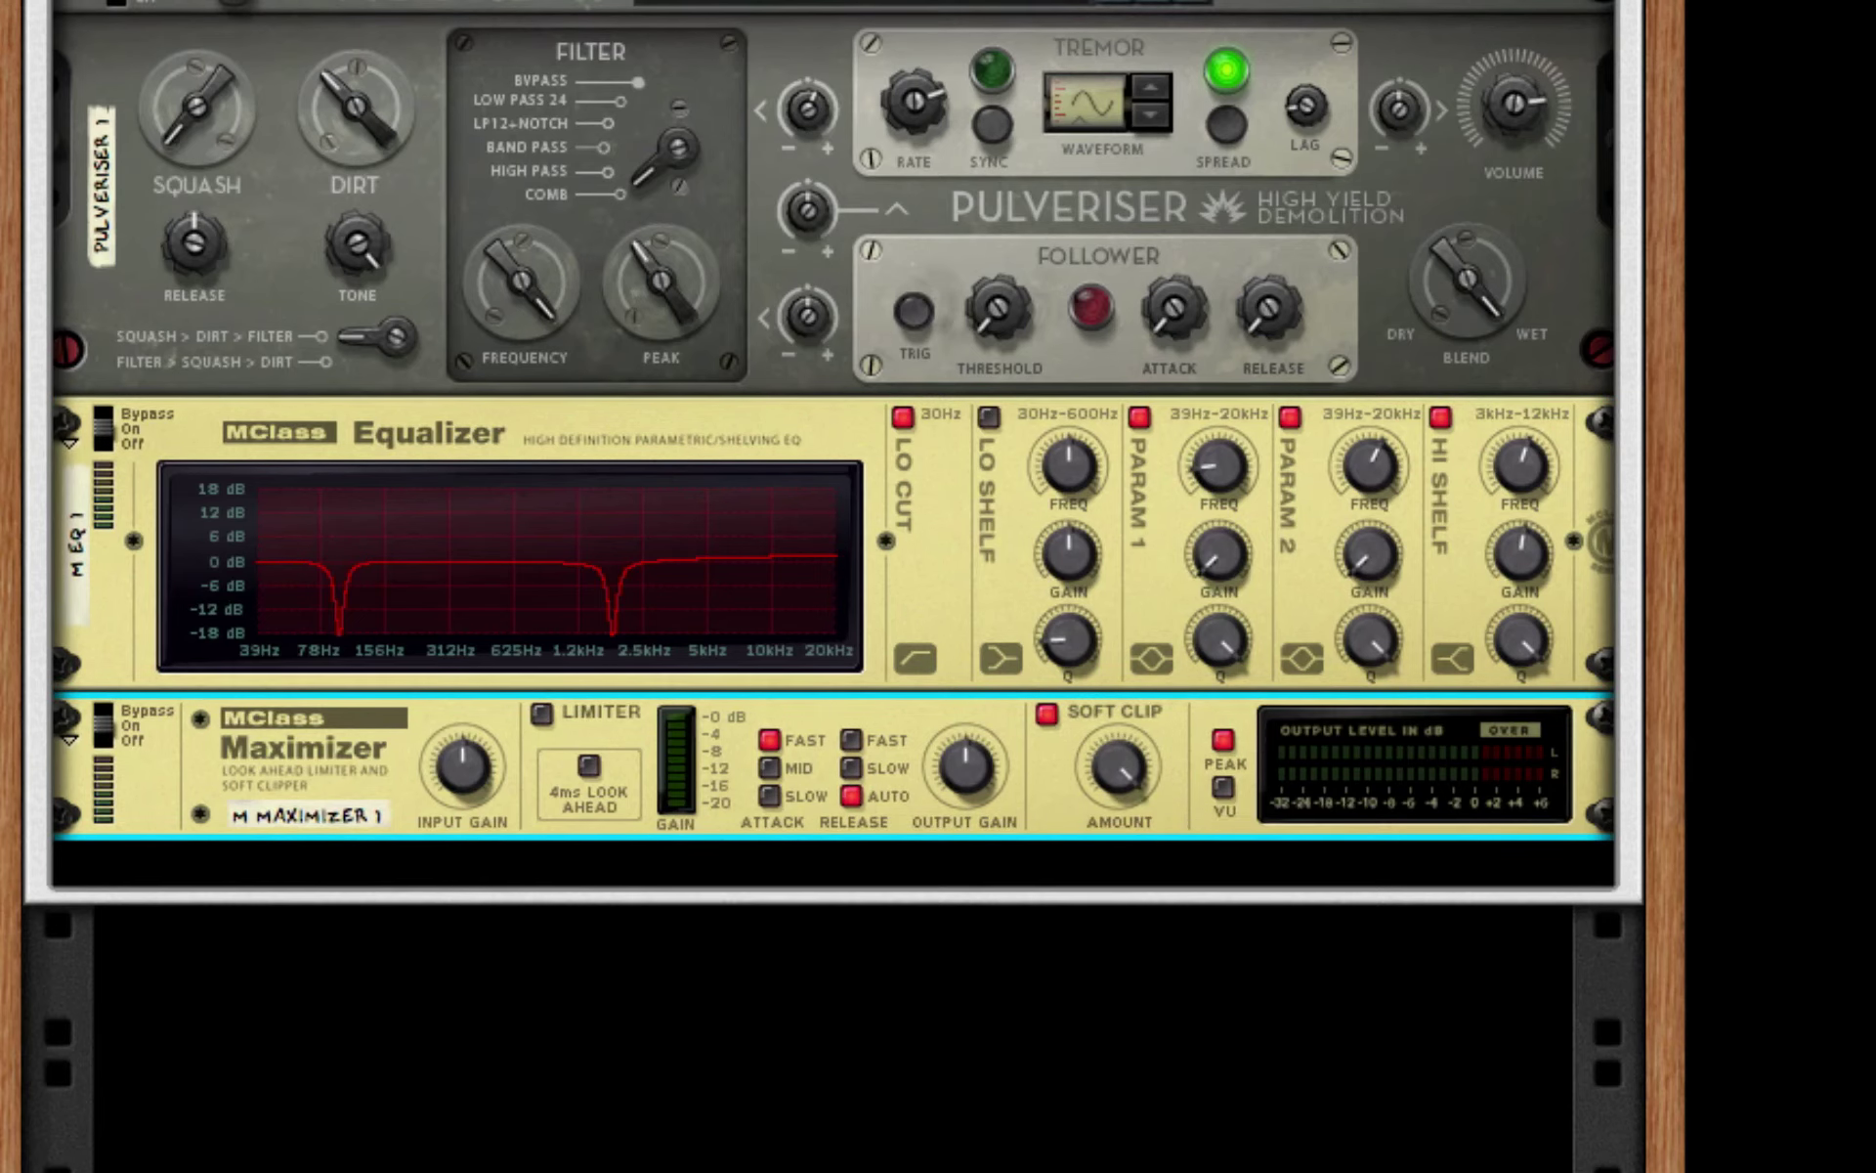
- Show Thor's full programmer panel and switch its comb filter to COMB−
scroll(1429, 387, "up", 10)
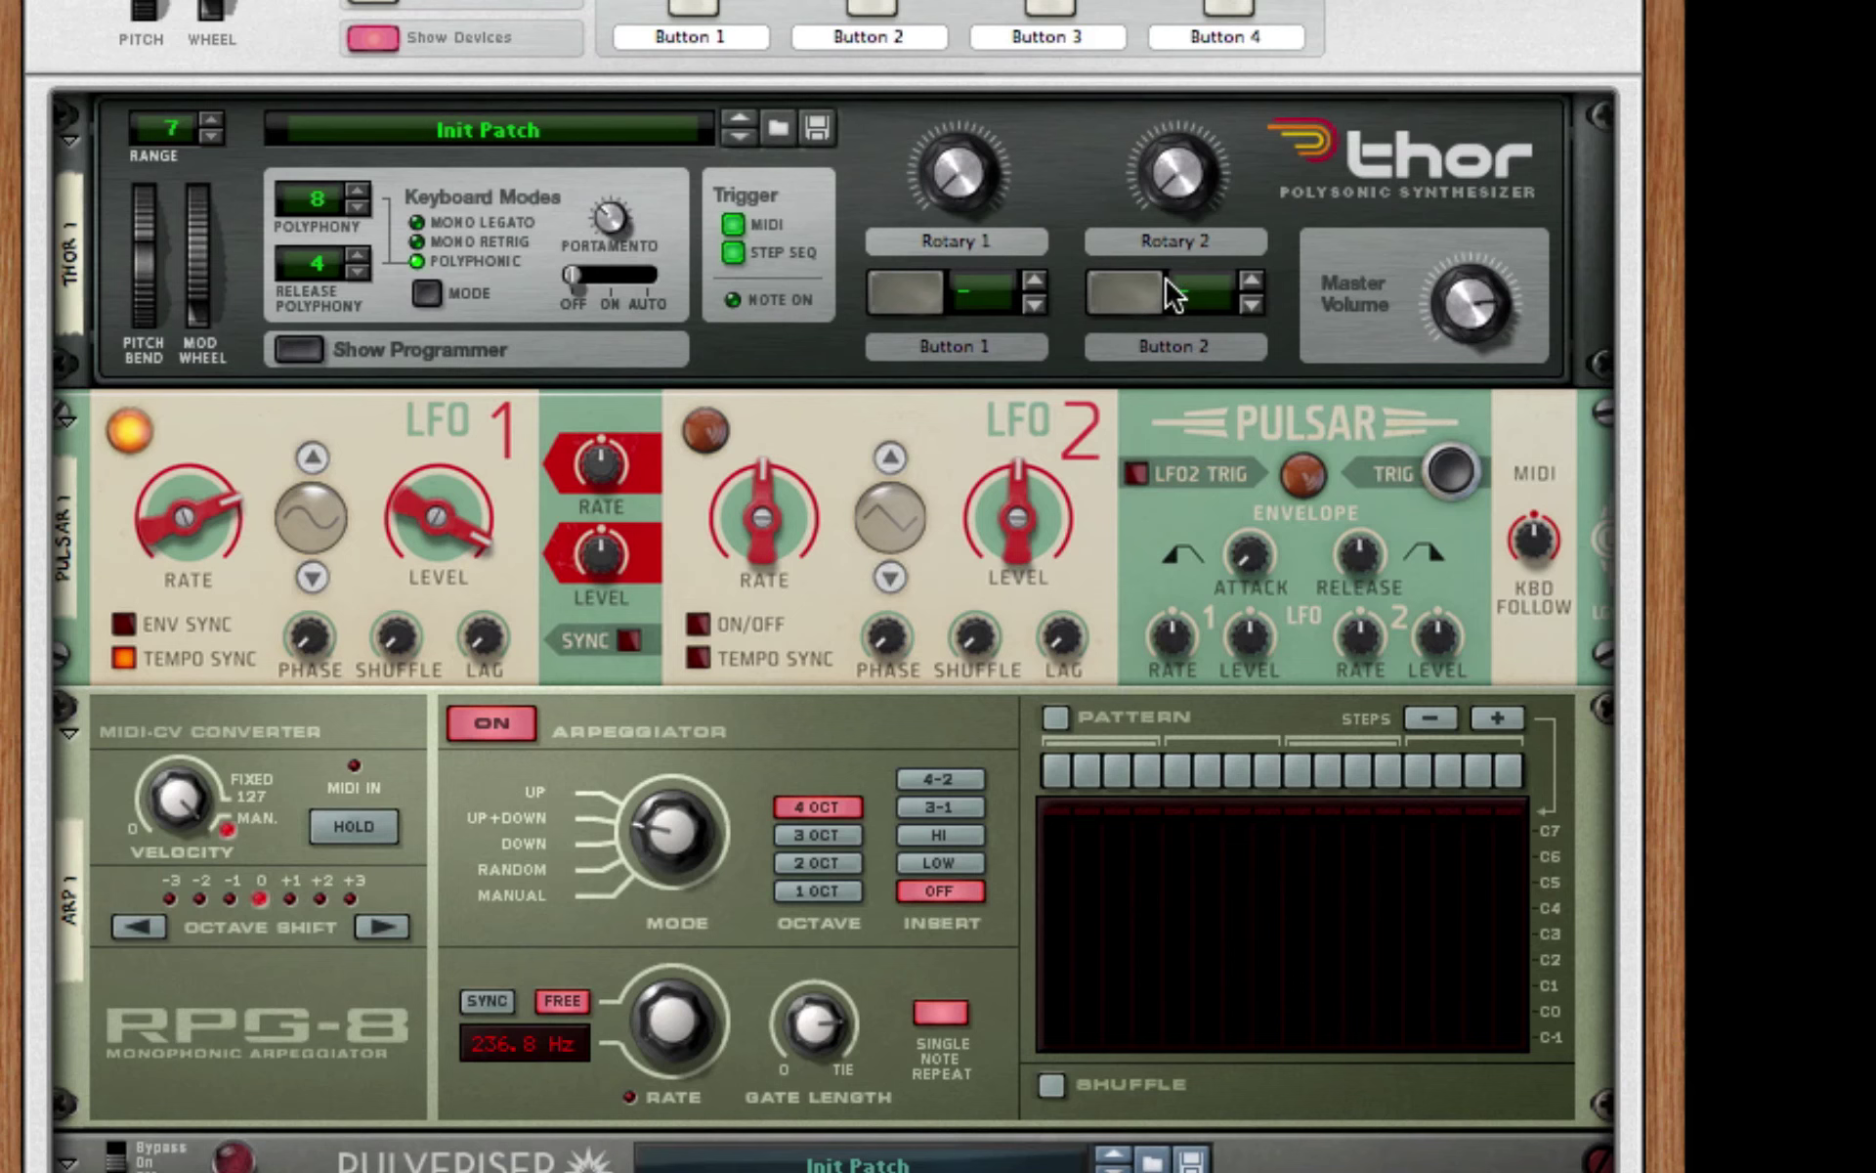
left_click(281, 349)
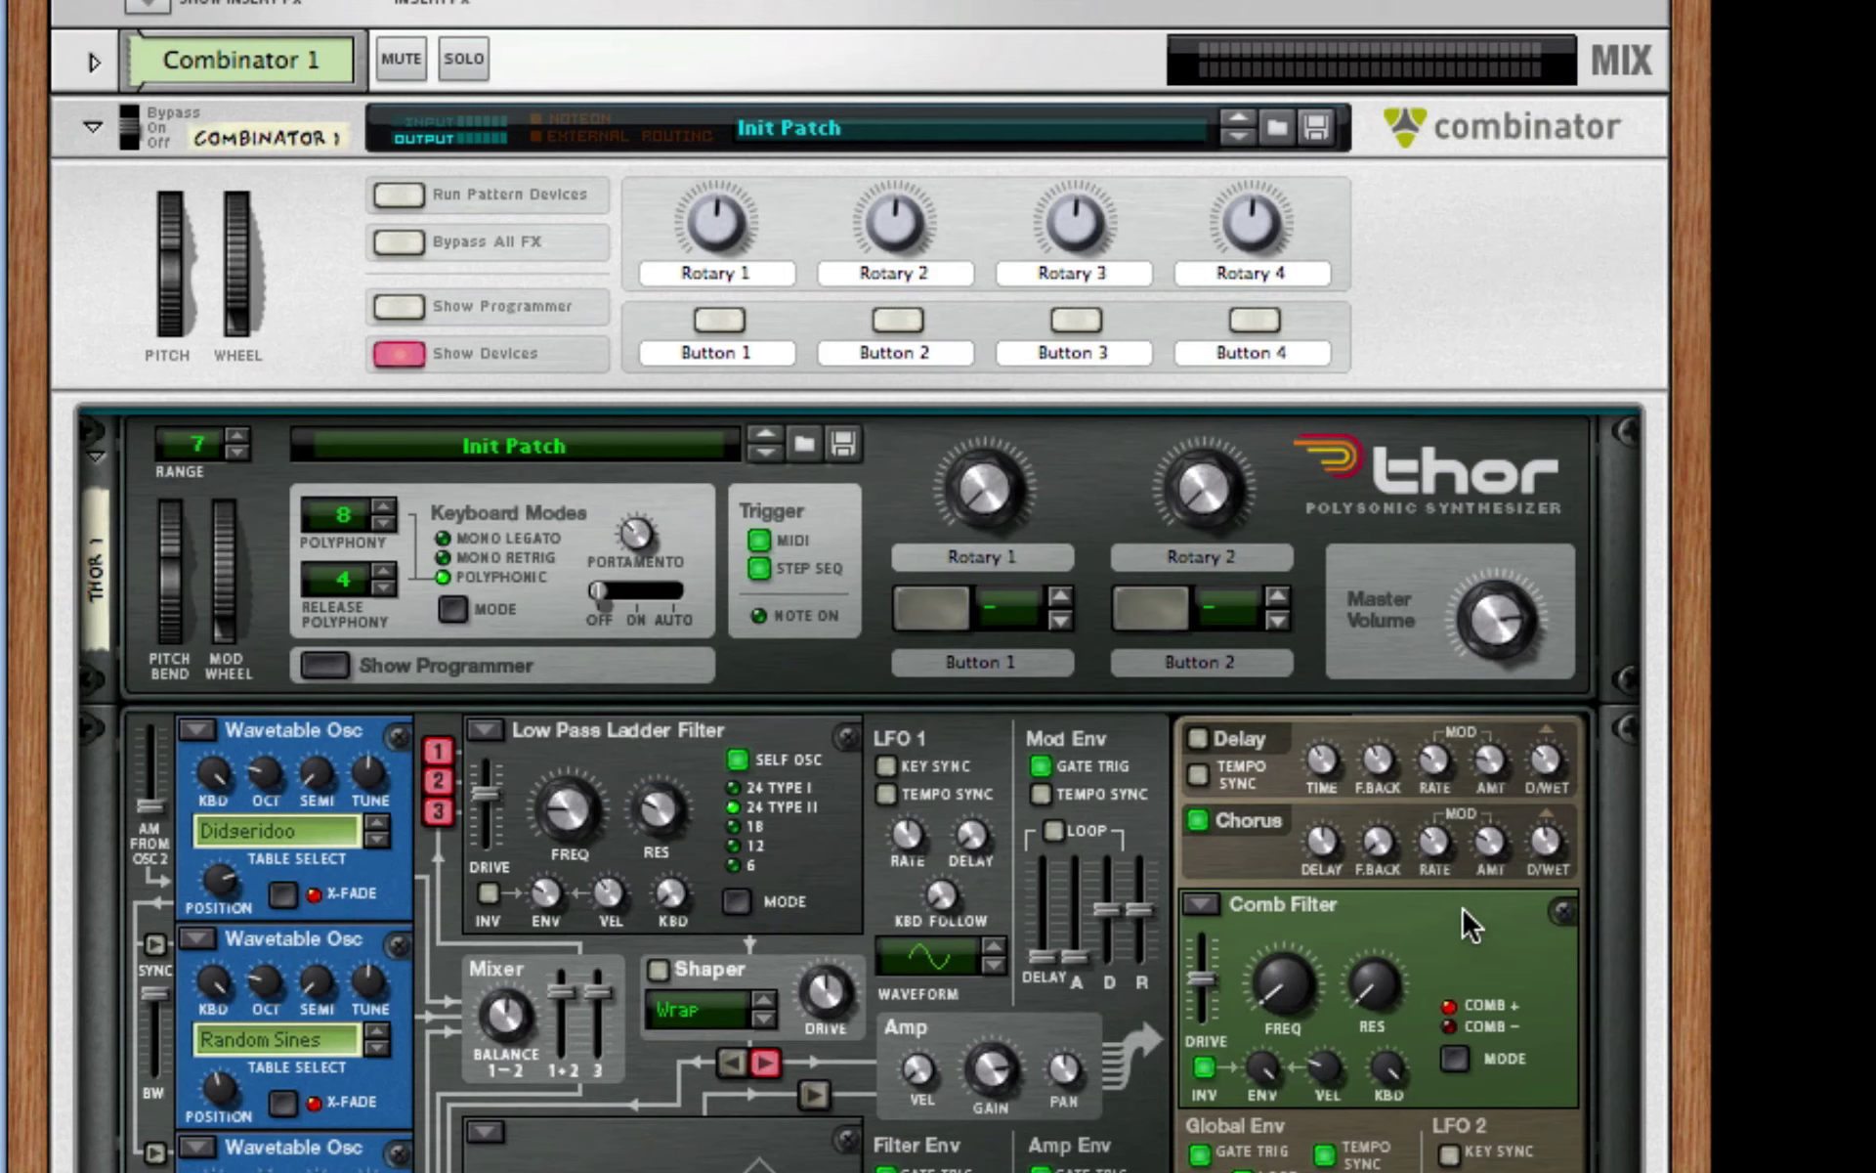
left_click(1447, 1028)
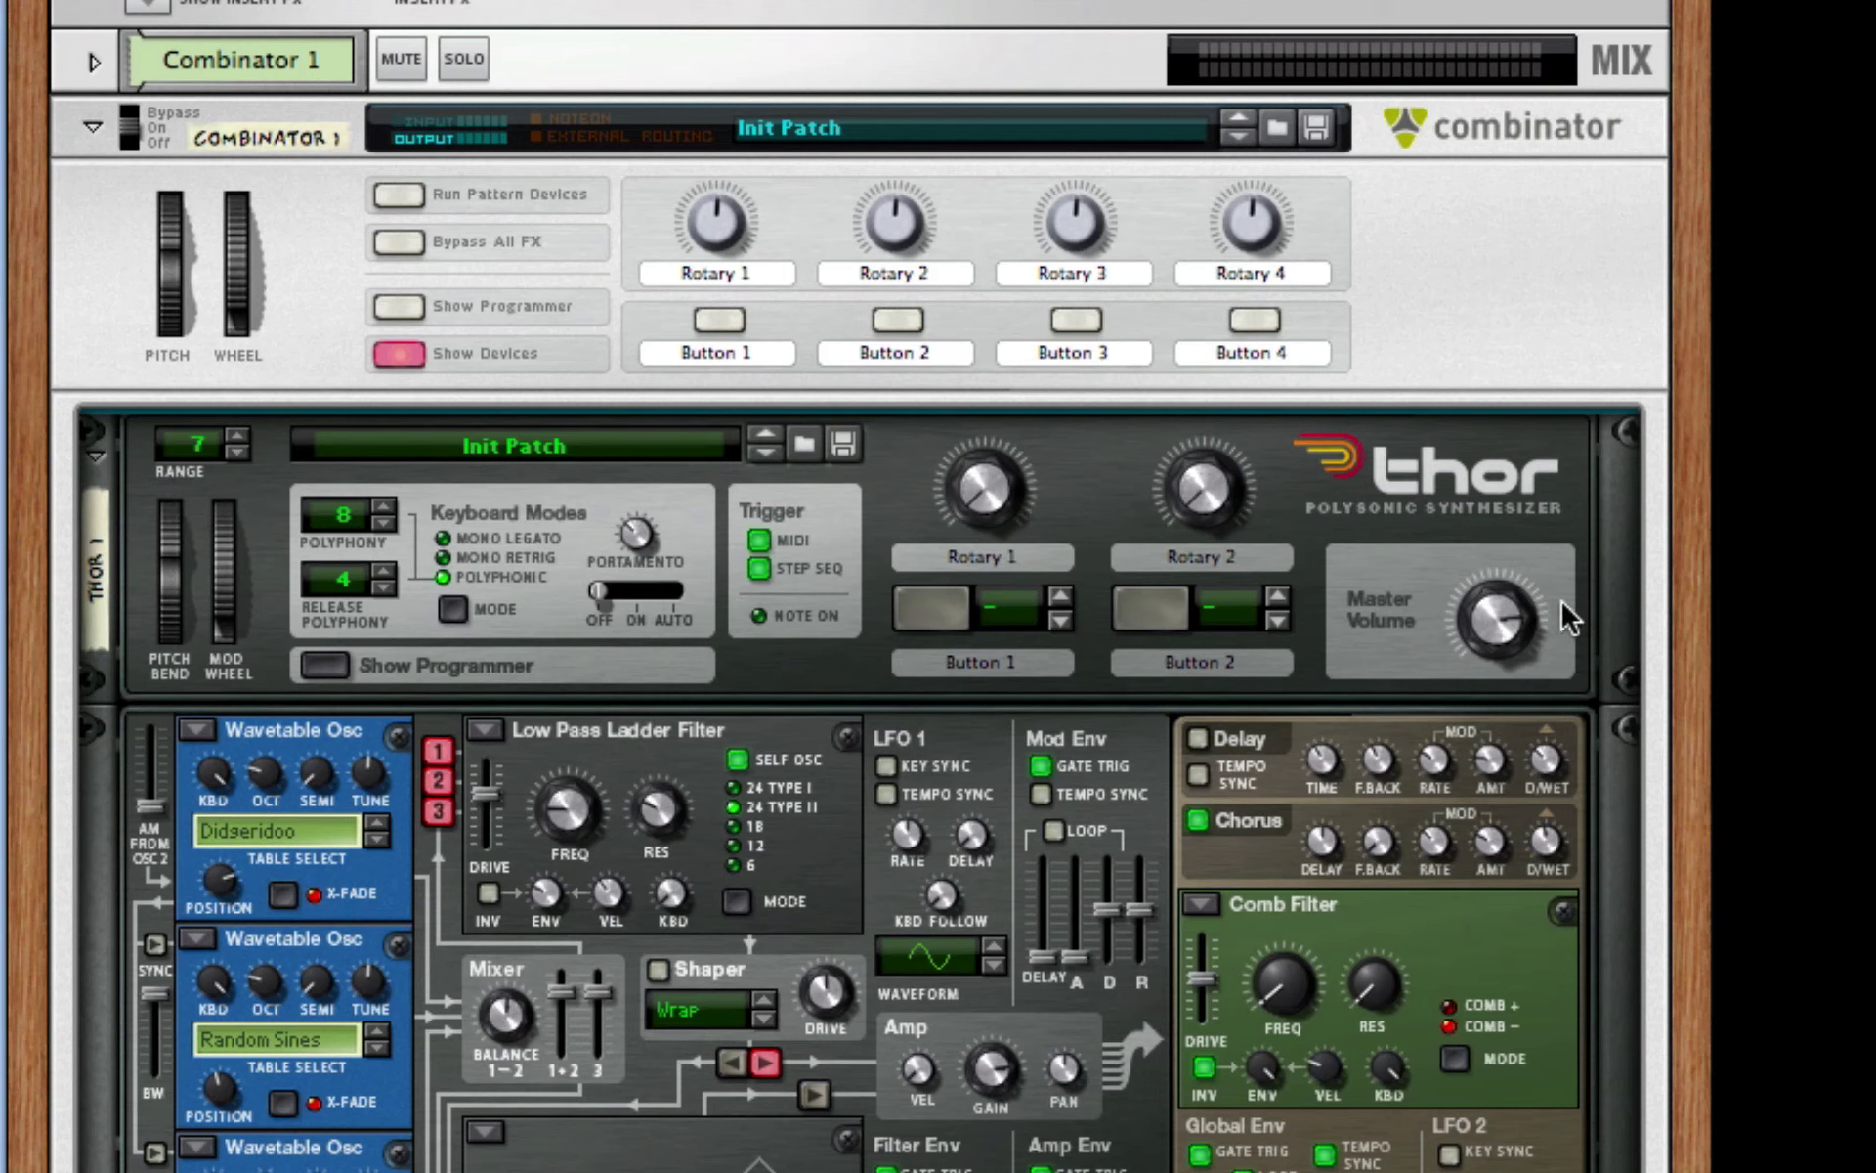